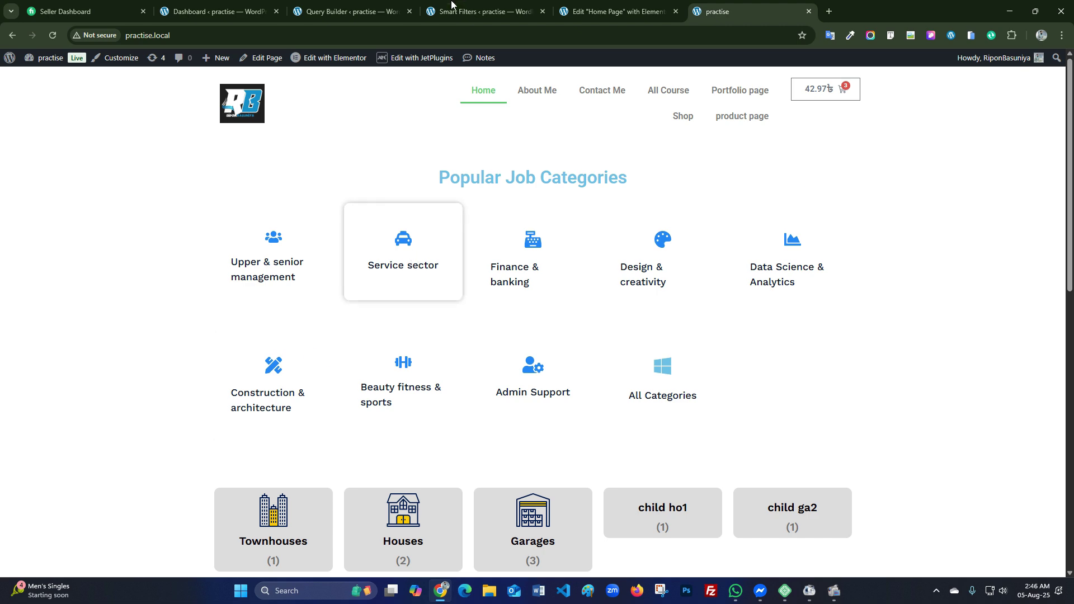
# - Switch to the Elementor editor for the Home Page and delete the Select filter widget below the checkbox filters
pyautogui.click(590, 11)
pyautogui.scroll(-8, 441, 330)
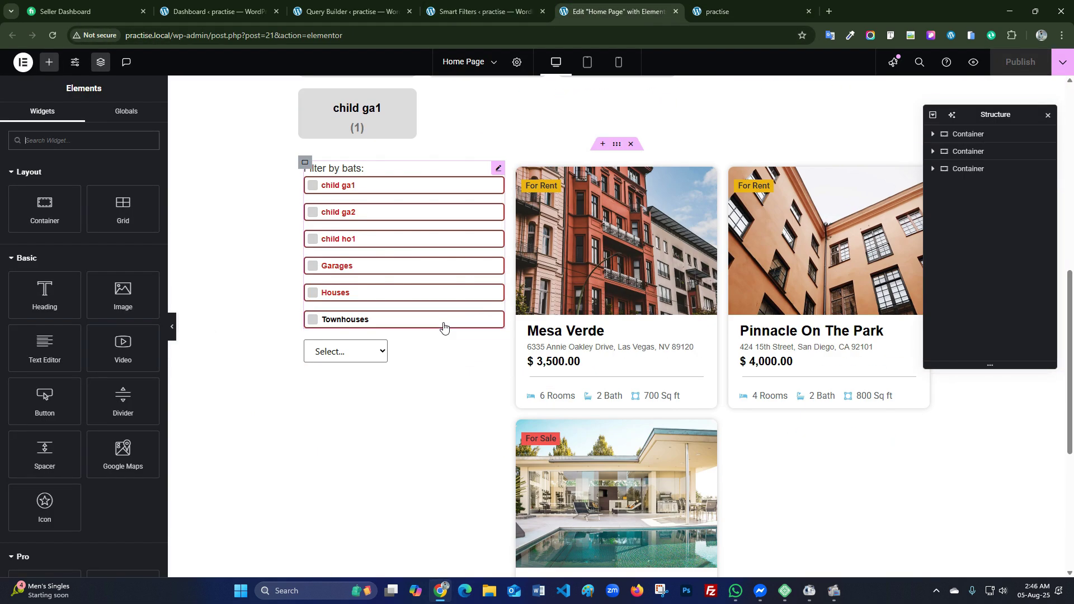
pyautogui.click(437, 356)
pyautogui.press('Delete')
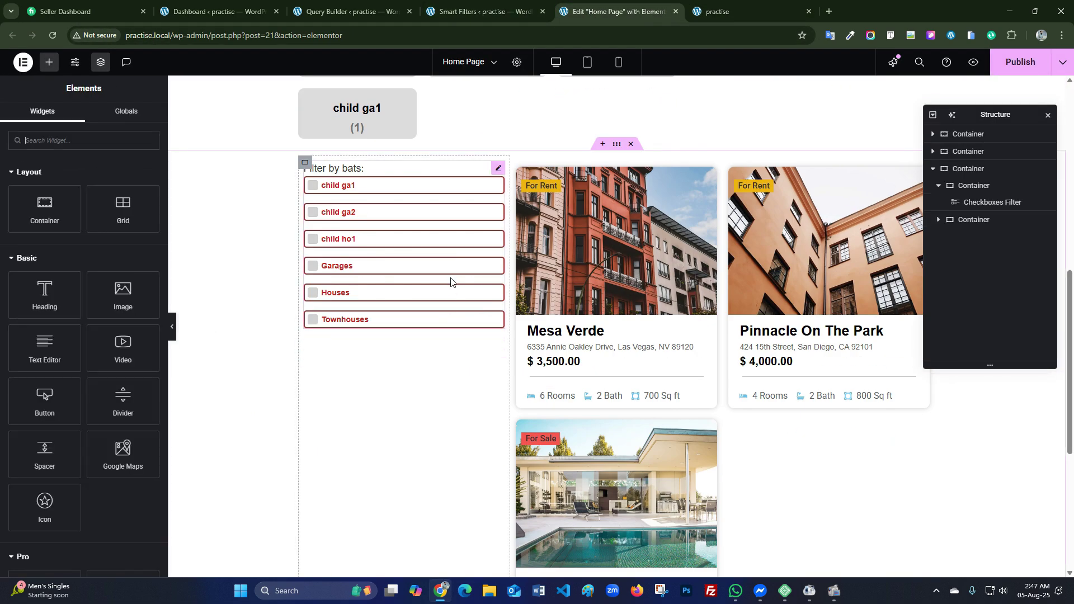
# - Examine the Checkboxes Filter's content and style settings and the property Listing Grid's content sections
pyautogui.click(498, 168)
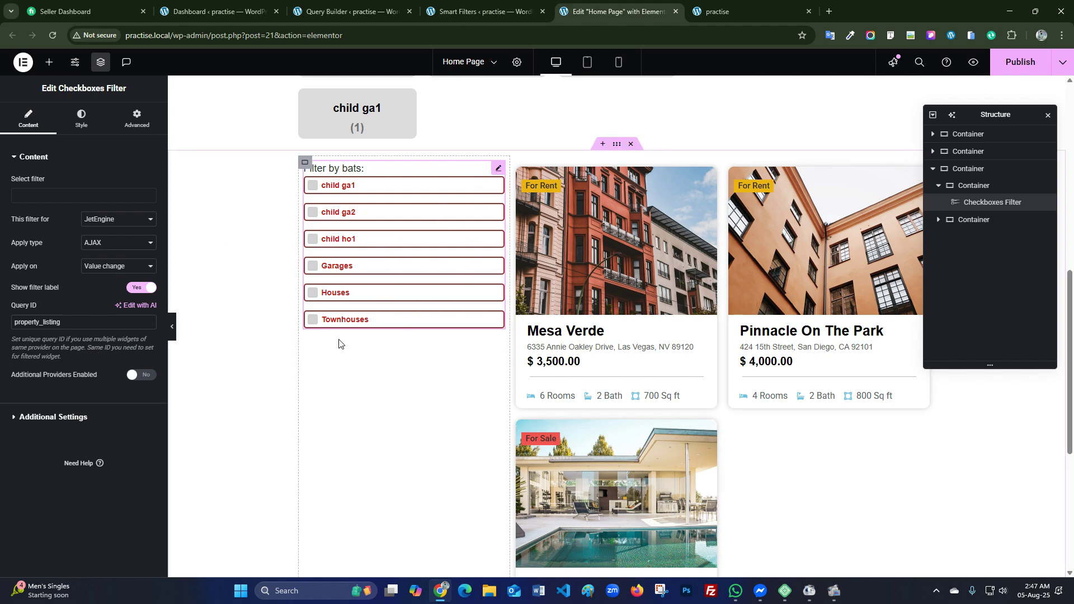
pyautogui.click(81, 119)
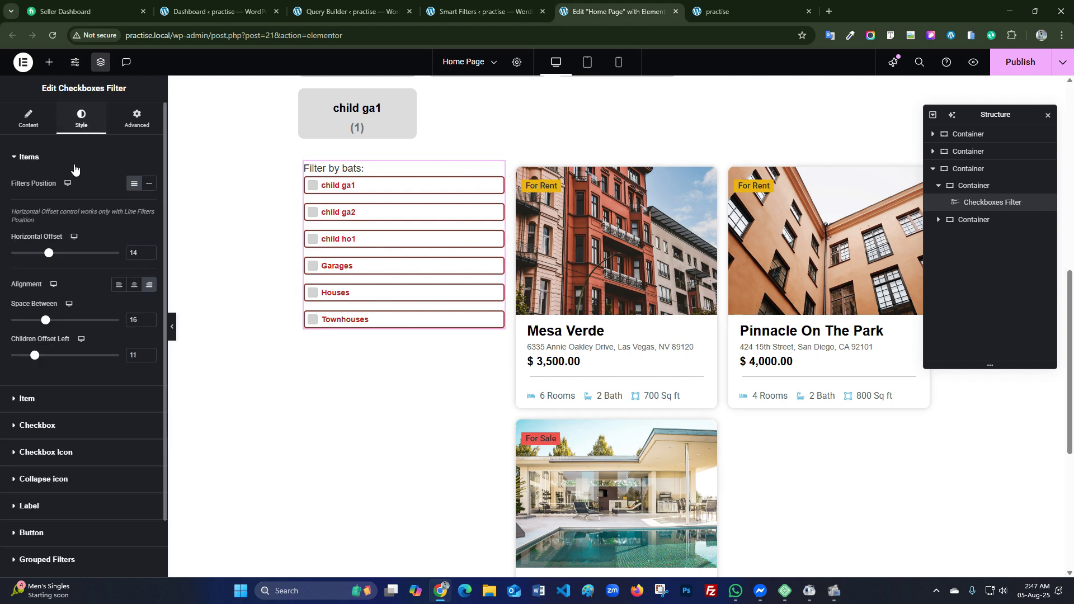
pyautogui.click(43, 159)
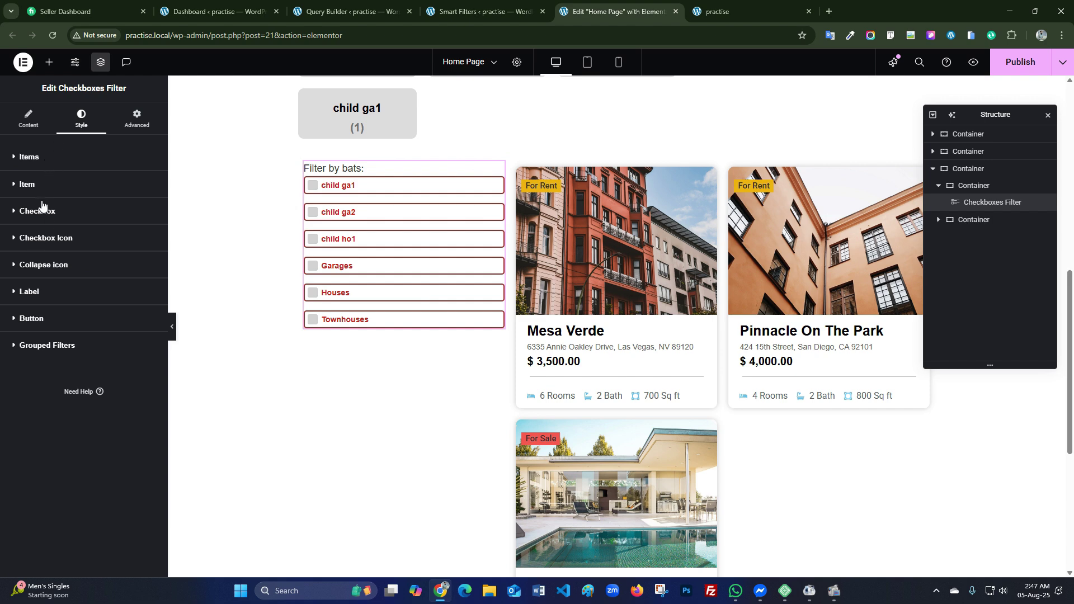
pyautogui.click(28, 120)
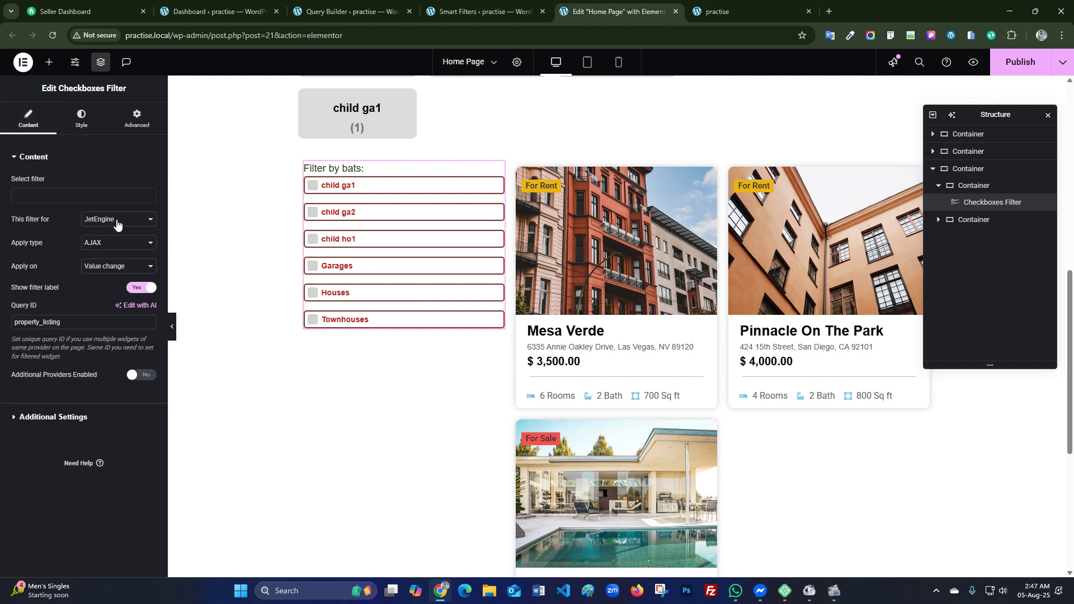
pyautogui.click(117, 243)
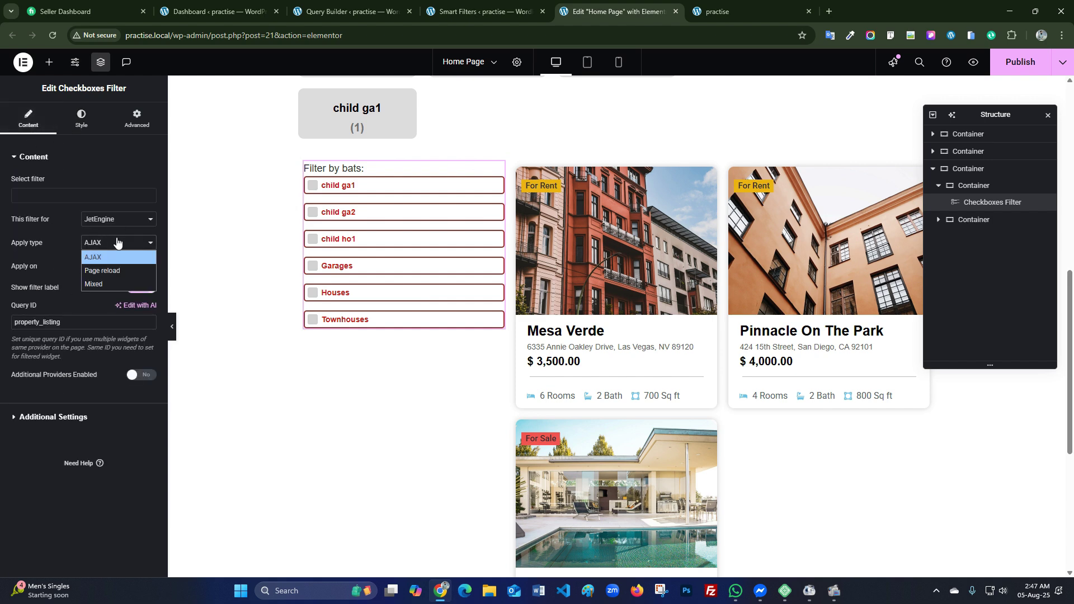
pyautogui.click(68, 247)
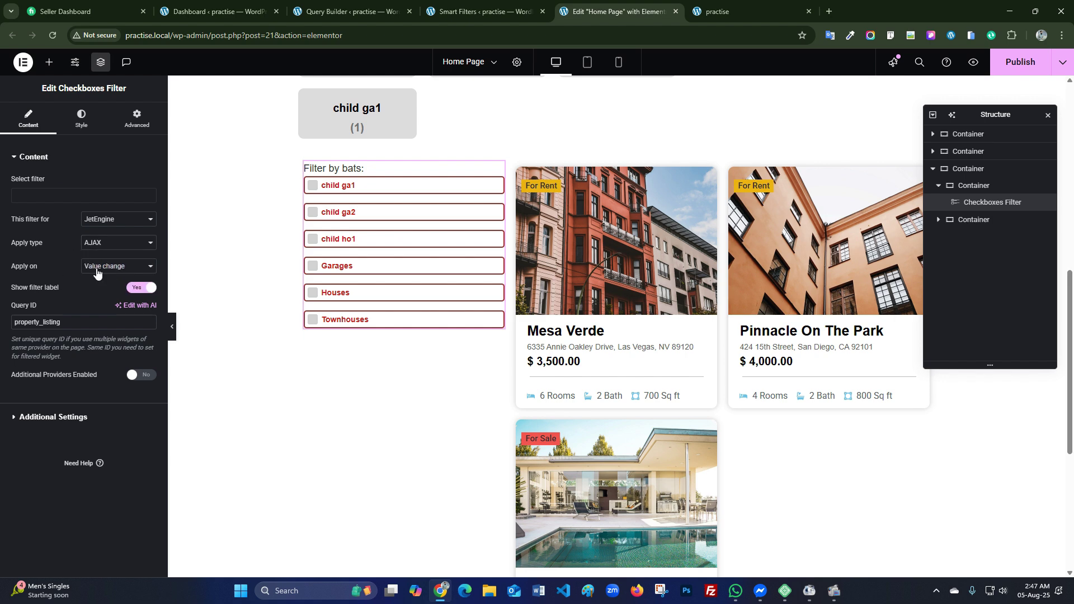
pyautogui.click(84, 322)
pyautogui.click(810, 447)
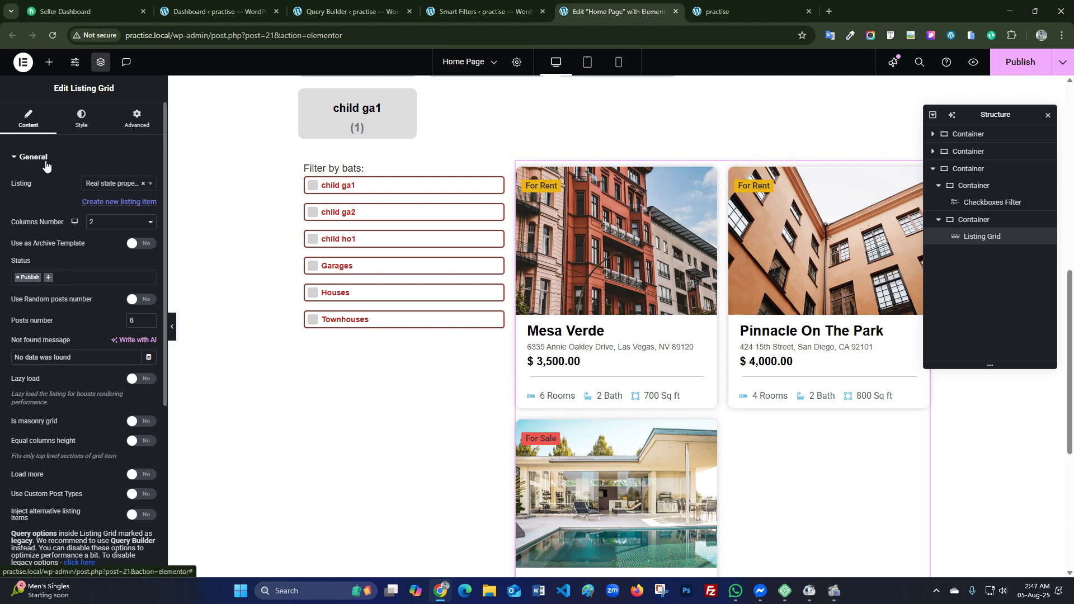
pyautogui.click(42, 159)
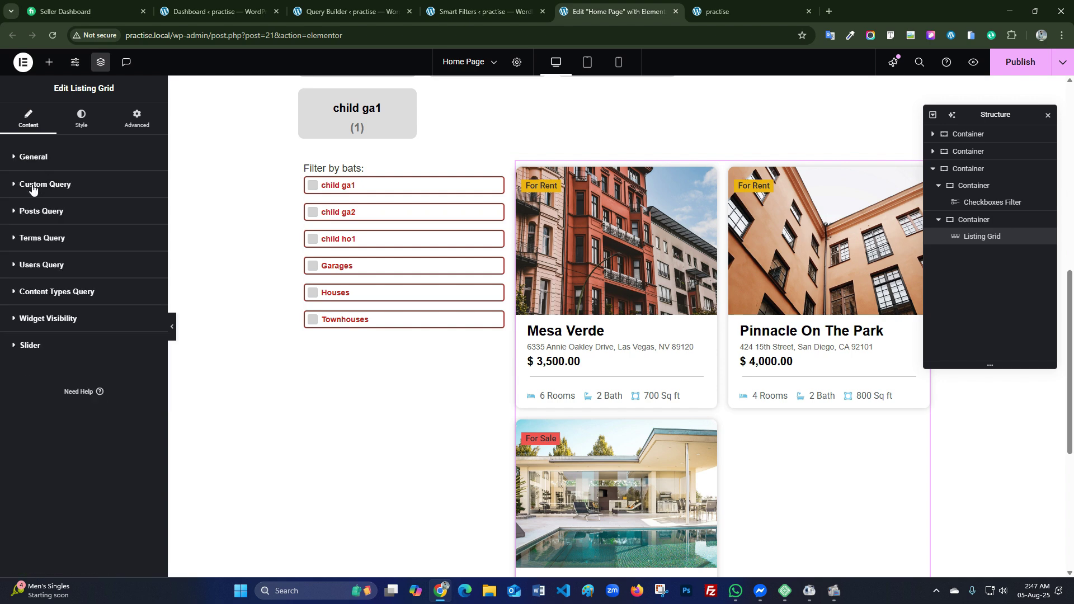
pyautogui.click(468, 12)
pyautogui.click(618, 12)
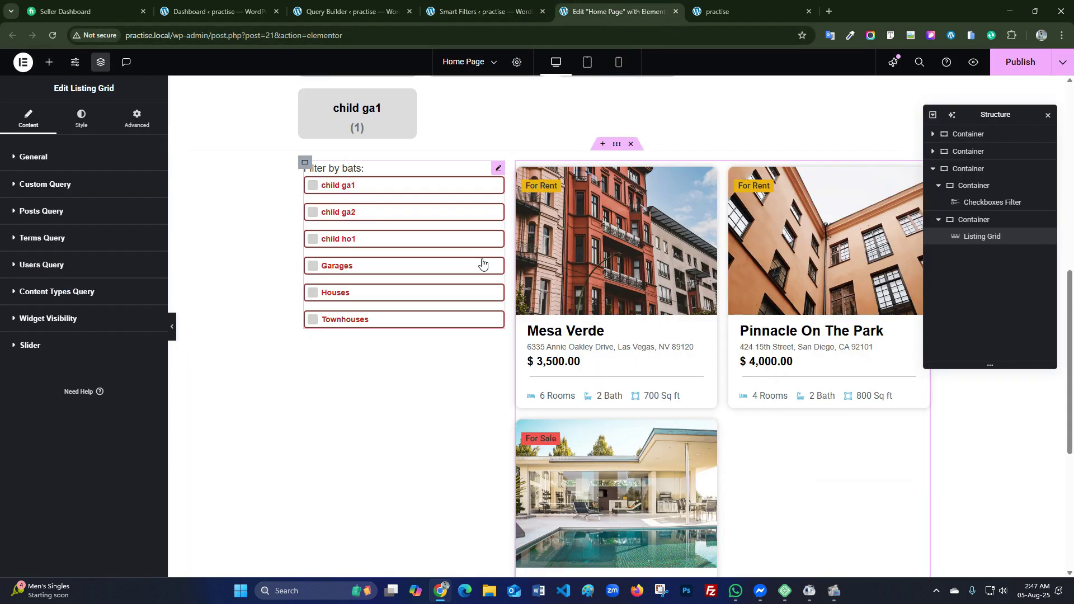
pyautogui.scroll(-1, 582, 321)
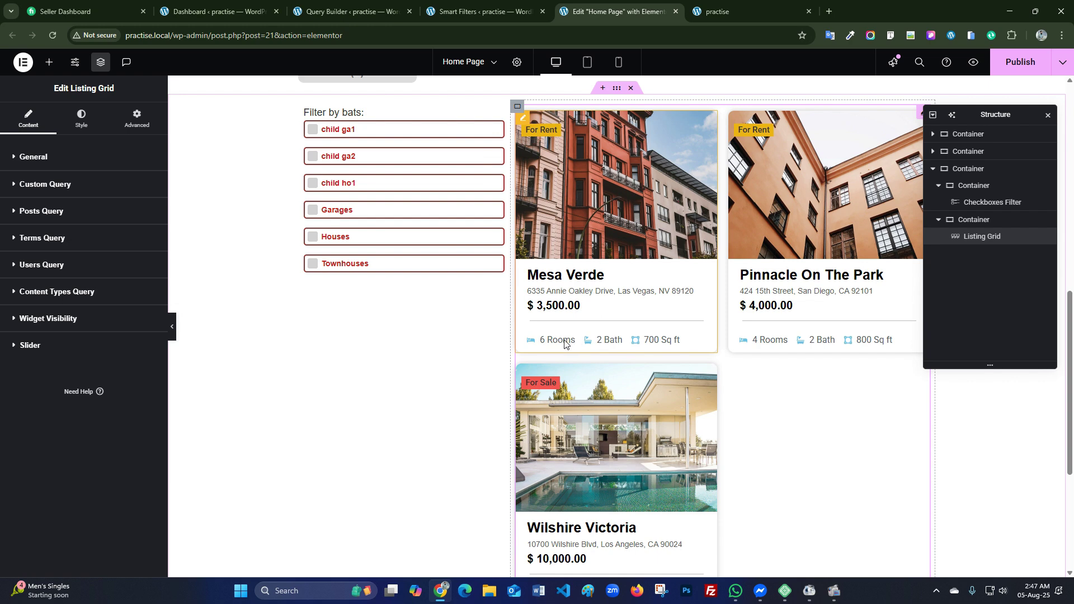
# - Open the Property Price Filtering smart filter for editing in a new browser tab
pyautogui.hotkey('ctrl', 'shift', 'Tab')
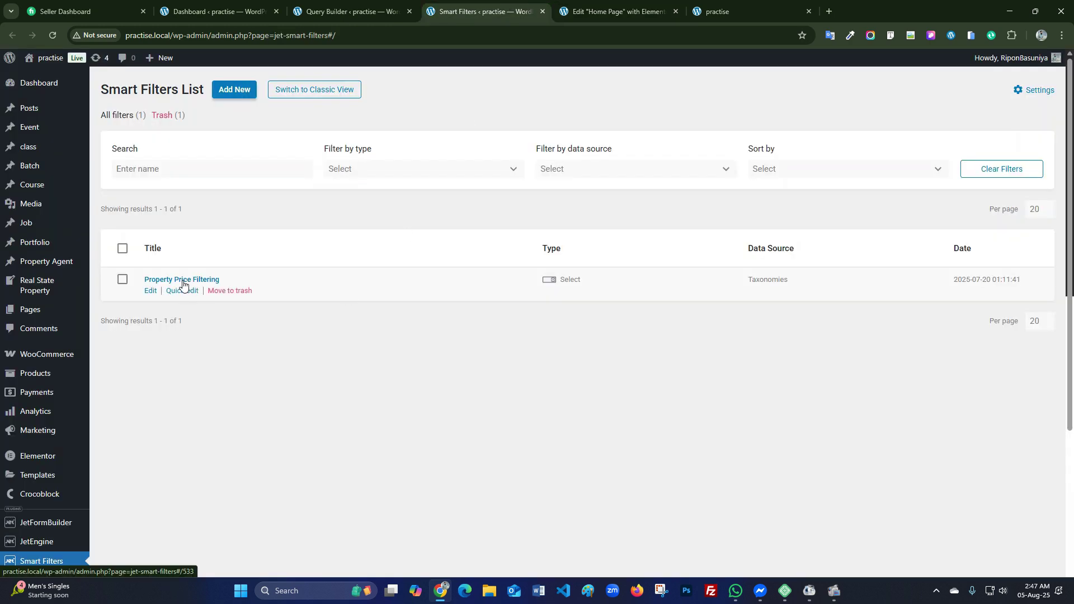
pyautogui.rightClick(197, 289)
pyautogui.click(198, 293)
pyautogui.hotkey('ctrl', 'Tab')
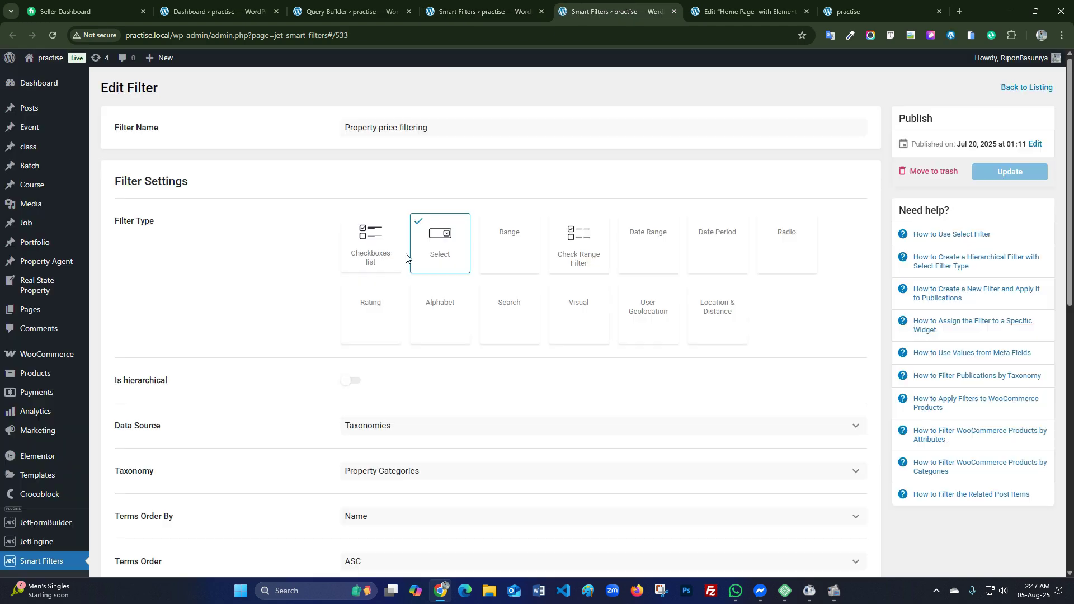
# - Open the Real State Property list and the Mesa Verde entry in new browser tabs, and return to the filter editor
pyautogui.click(210, 12)
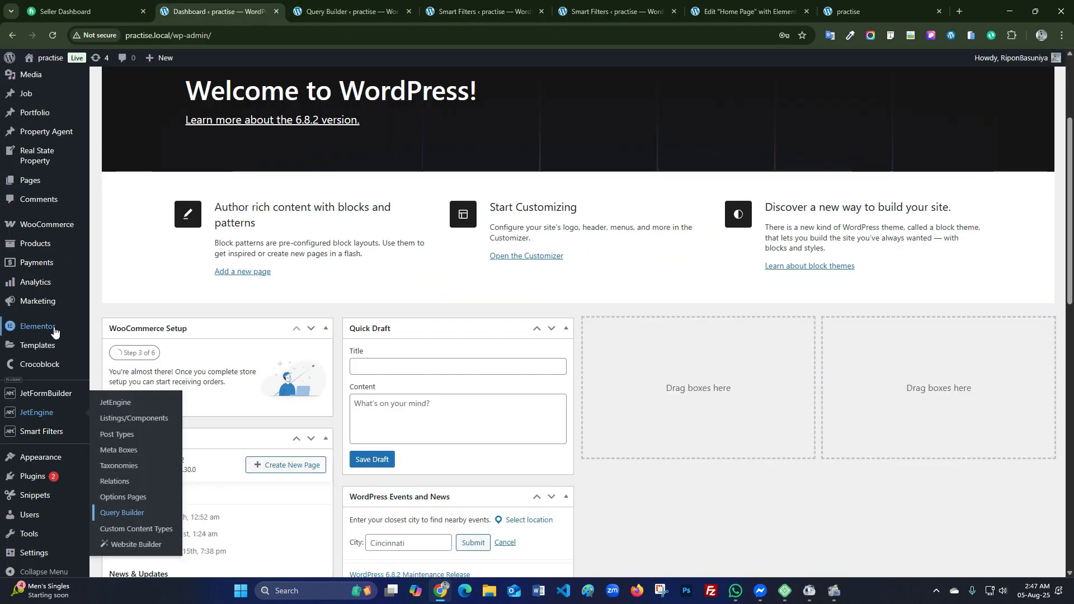
pyautogui.scroll(1, 65, 184)
pyautogui.moveTo(44, 210)
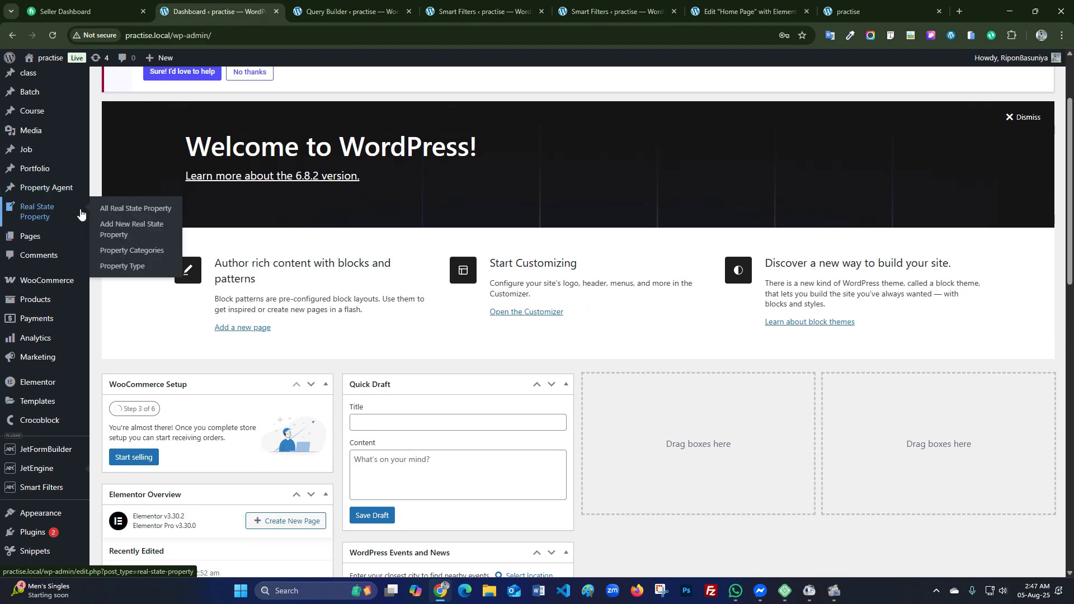
pyautogui.rightClick(110, 211)
pyautogui.click(145, 223)
pyautogui.hotkey('ctrl', 'Tab')
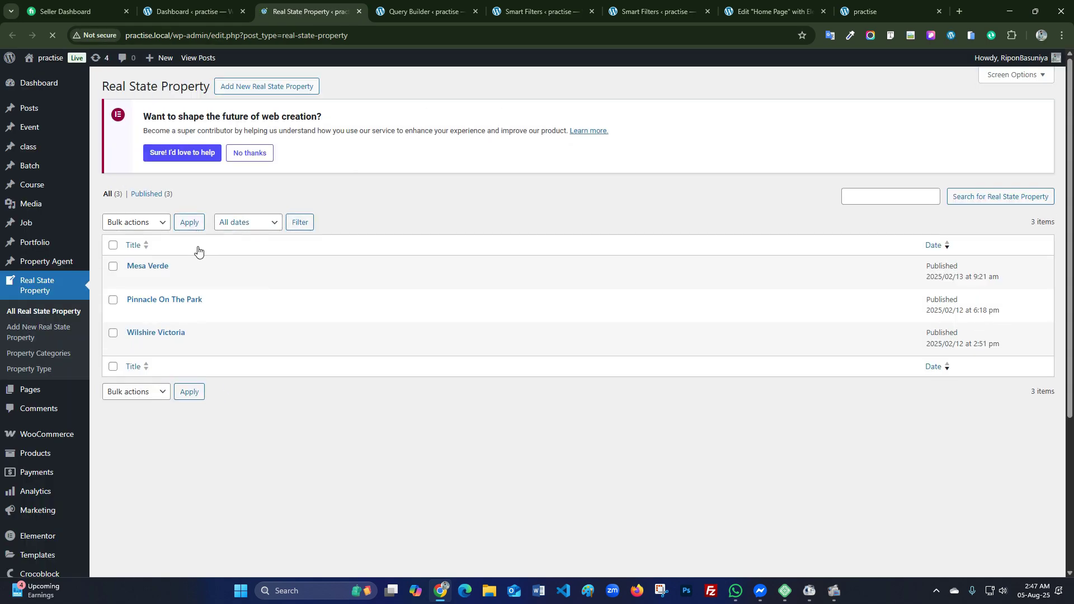
pyautogui.rightClick(160, 267)
pyautogui.click(216, 284)
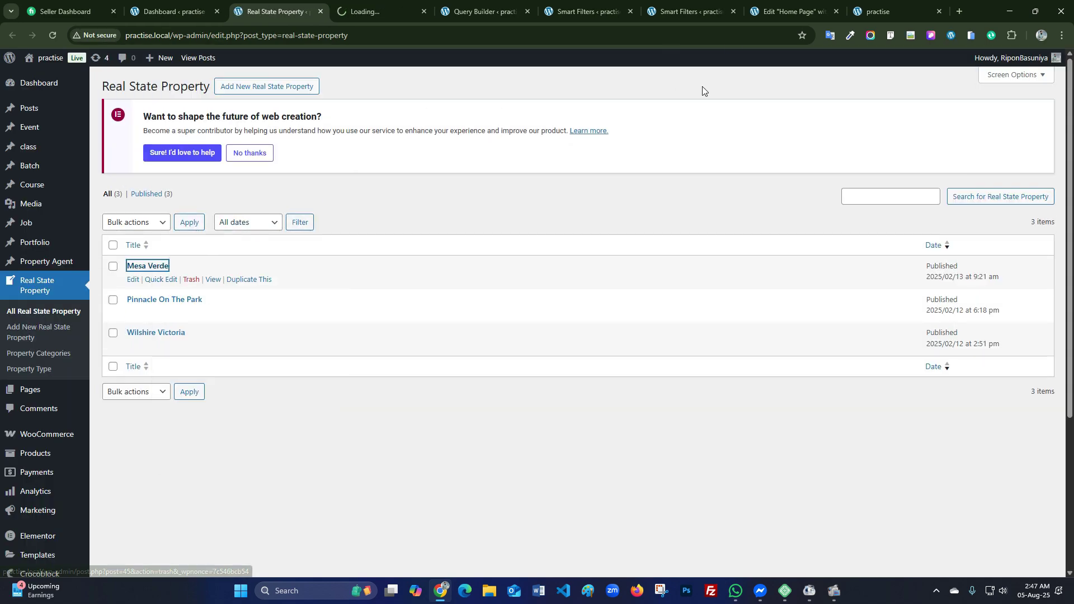
pyautogui.click(696, 12)
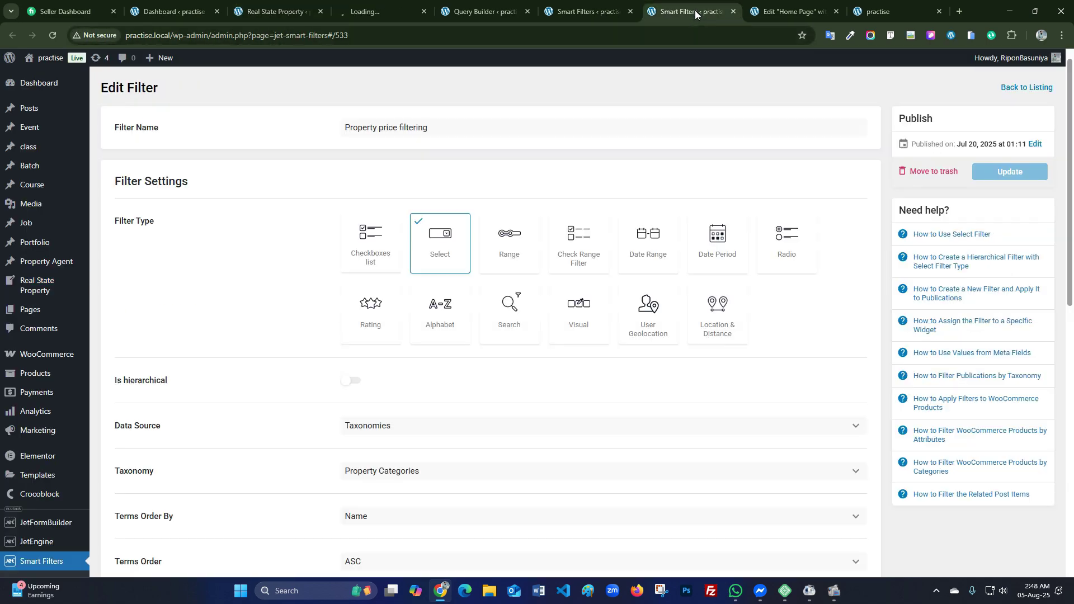
pyautogui.click(391, 235)
pyautogui.scroll(-2, 449, 189)
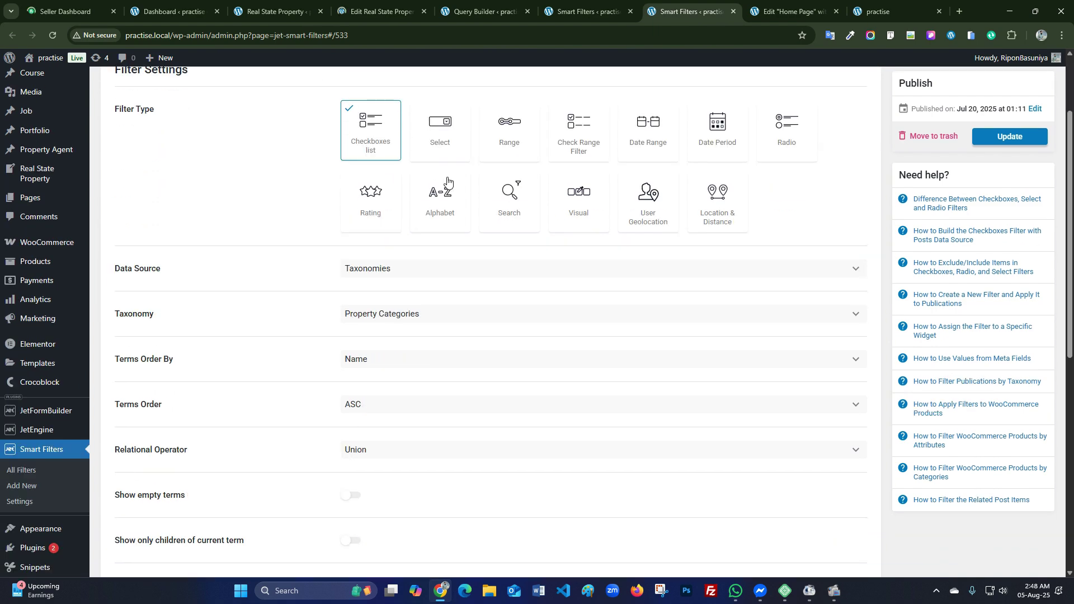
pyautogui.scroll(-1, 450, 189)
pyautogui.click(413, 212)
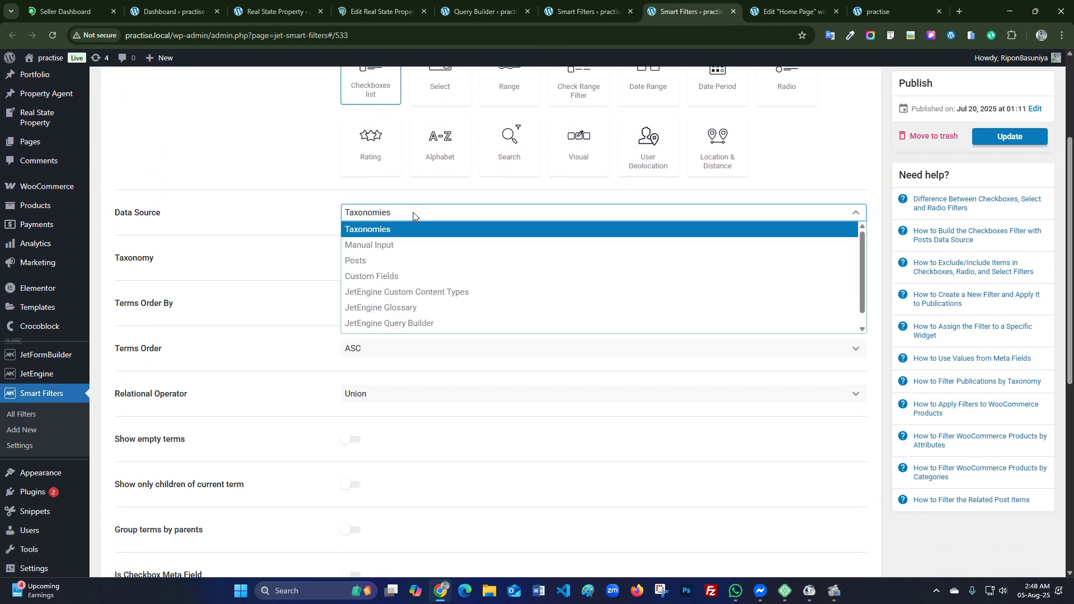
pyautogui.scroll(2, 448, 201)
pyautogui.click(509, 193)
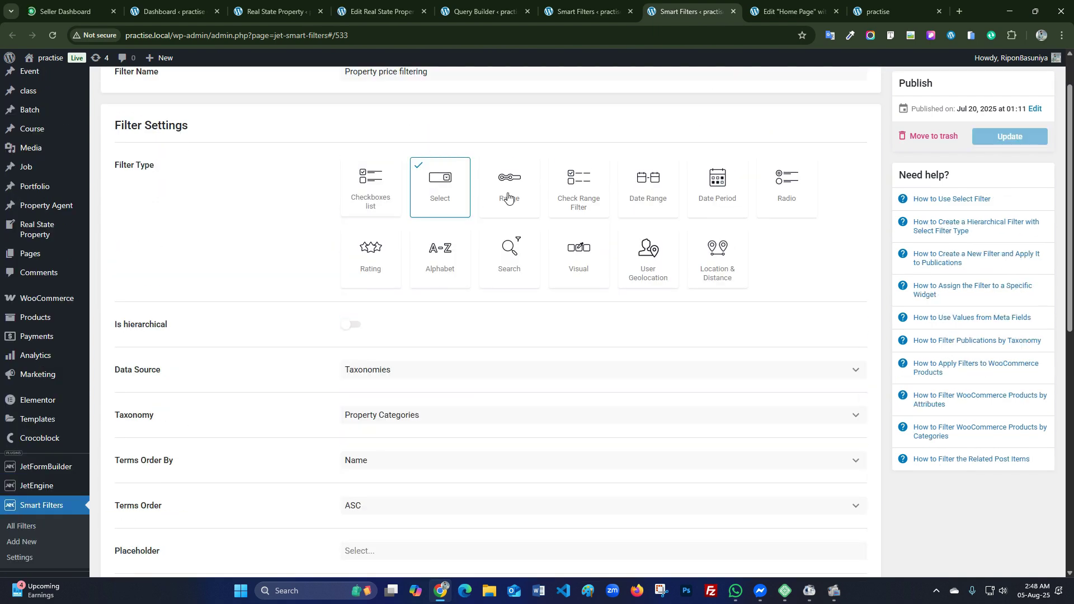
pyautogui.click(387, 324)
pyautogui.click(432, 202)
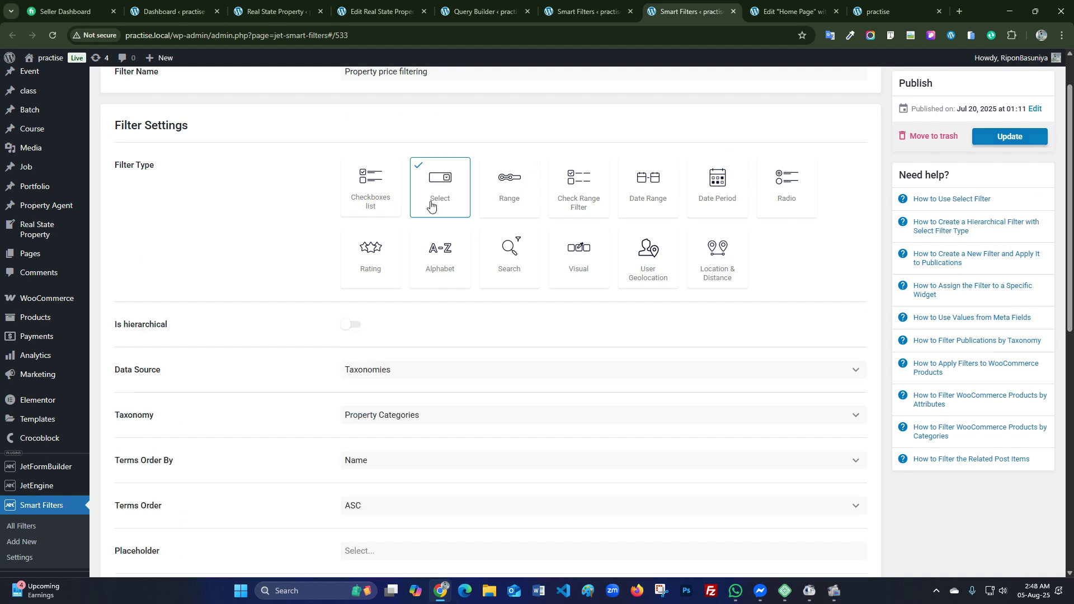
# - Set the Property price filtering filter's data source to Custom Fields
pyautogui.click(362, 371)
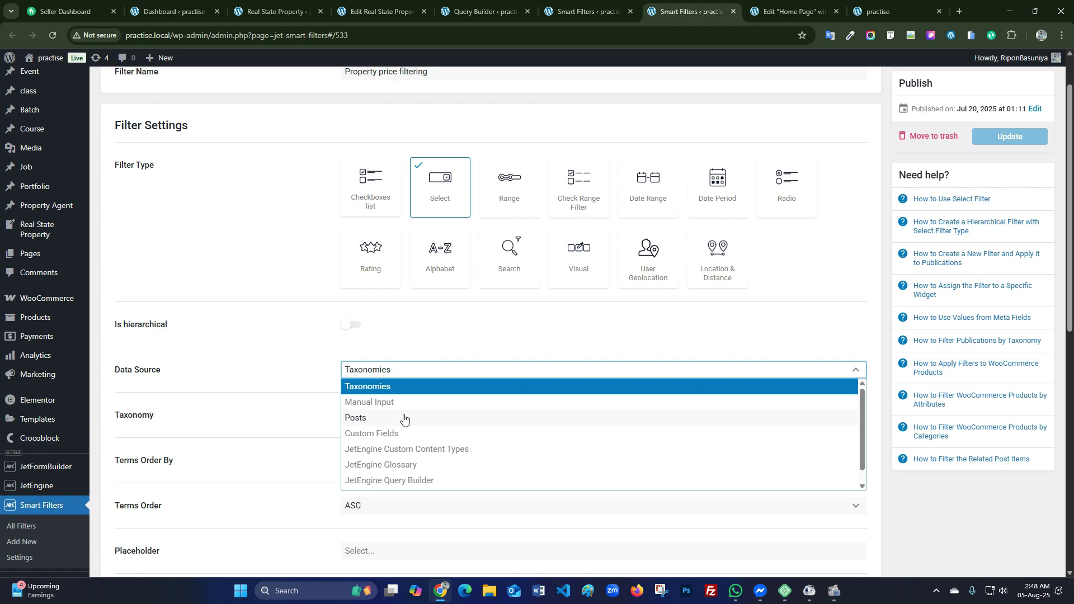
pyautogui.click(383, 433)
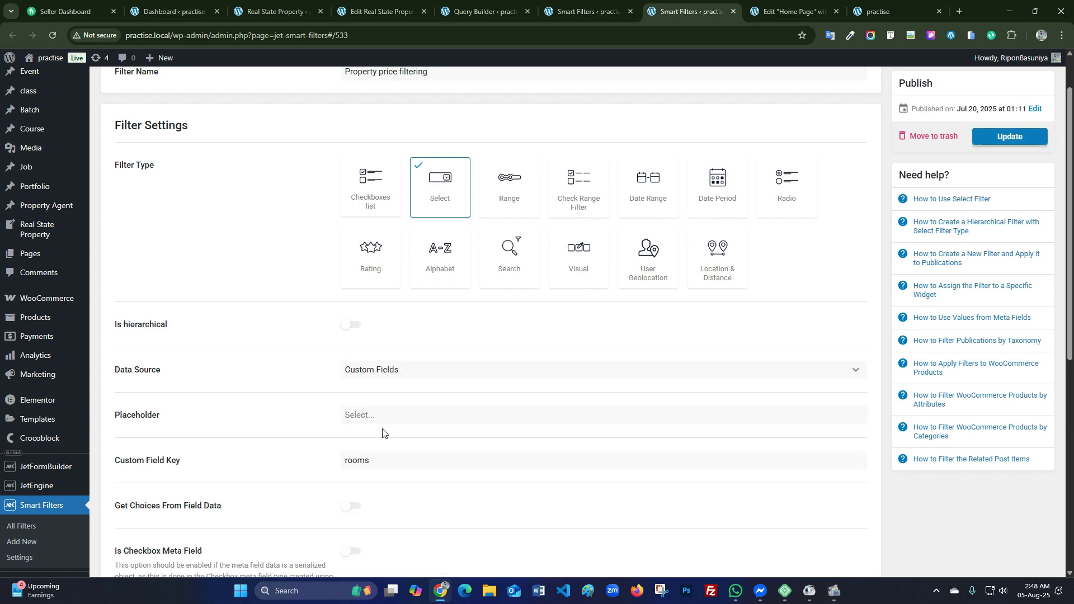
# - Look up the field name of the Rooms setting in the Mesa Verde property entry
pyautogui.click(376, 11)
pyautogui.scroll(-5, 436, 351)
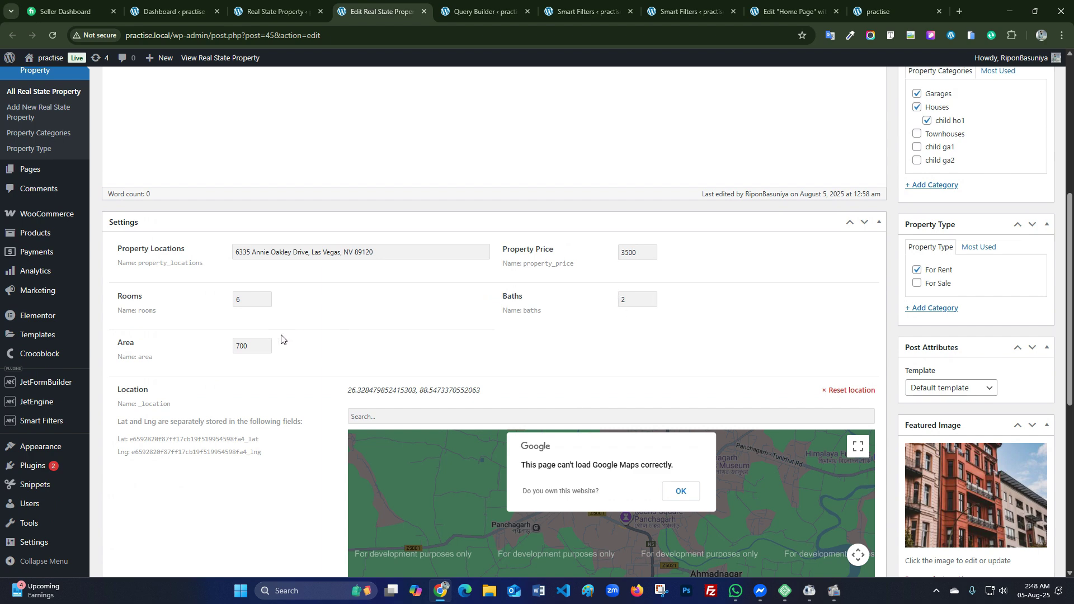
pyautogui.moveTo(139, 310); pyautogui.dragTo(156, 309)
pyautogui.click(482, 11)
pyautogui.click(573, 3)
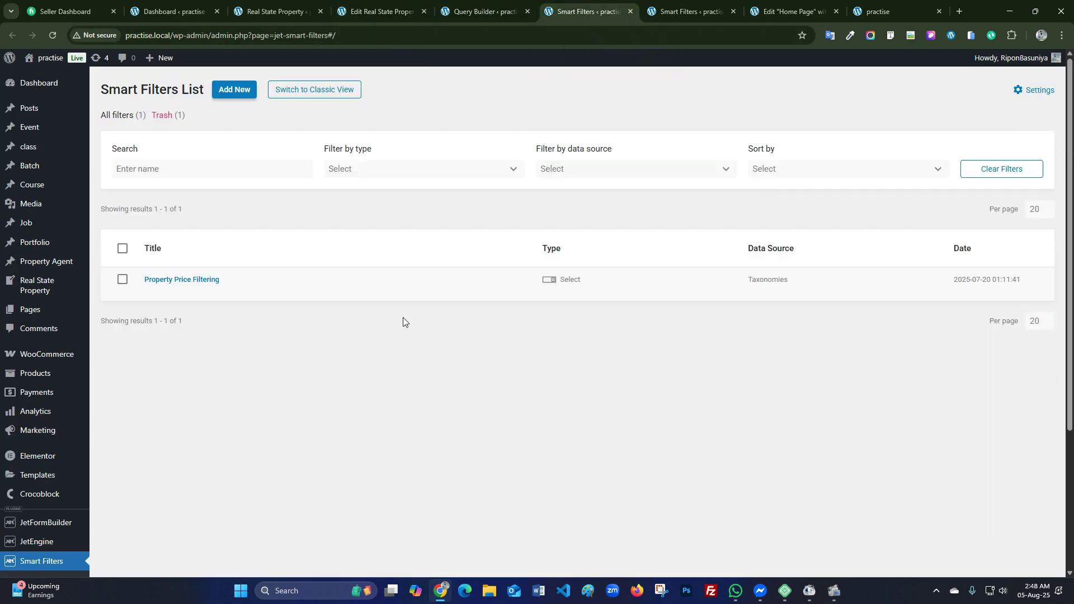
# - Set the Property price filtering filter's type to Checkboxes list with Custom Fields as its data source
pyautogui.click(671, 13)
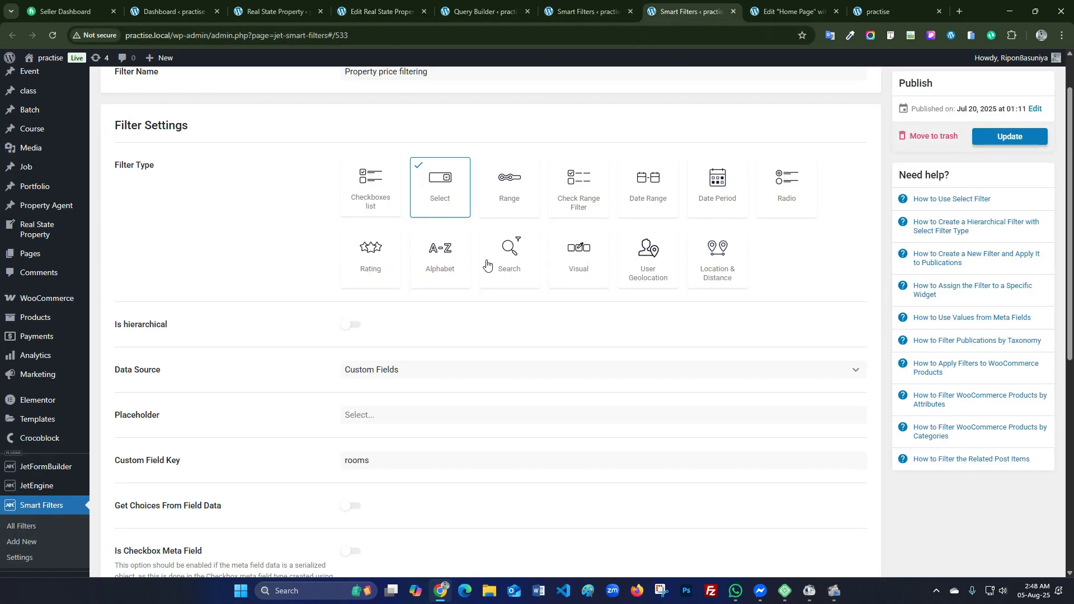
pyautogui.scroll(-1, 415, 319)
pyautogui.click(390, 130)
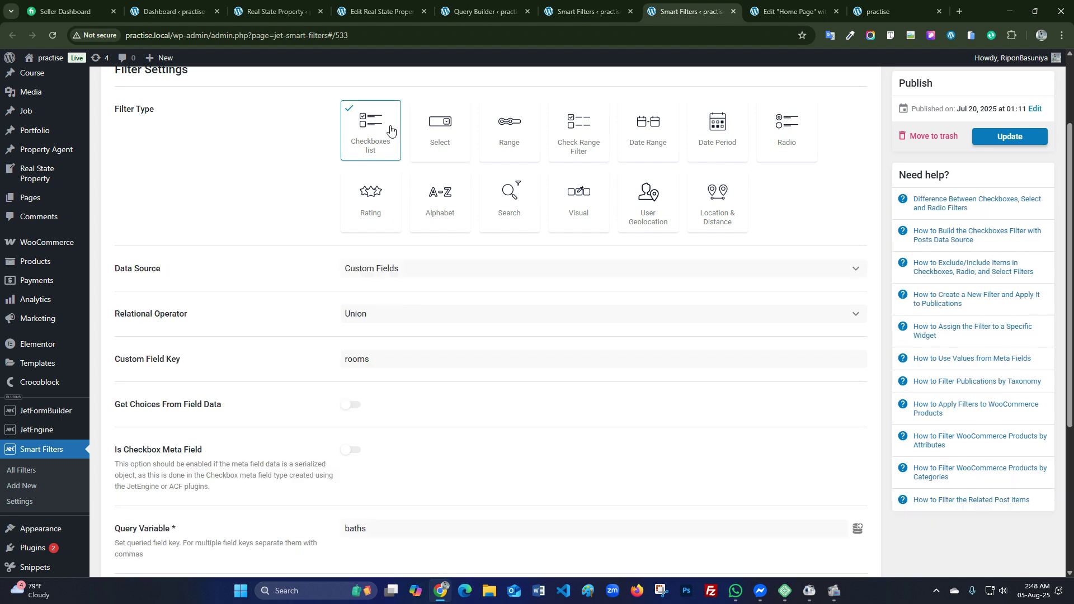
pyautogui.click(379, 268)
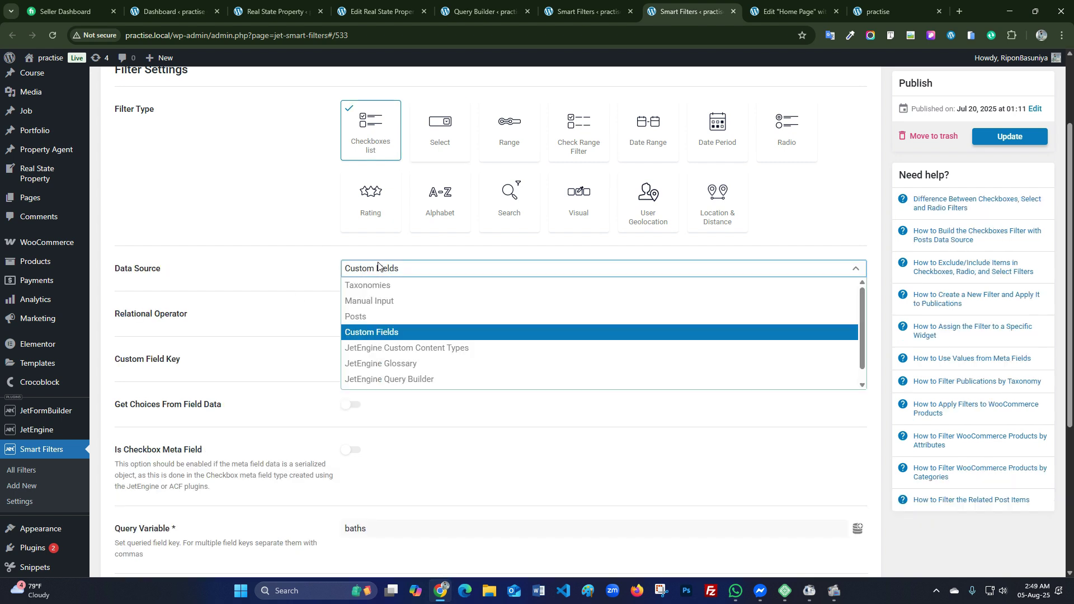
pyautogui.click(374, 334)
# - Copy the custom field key "rooms" into the filter's Query Variable, replacing its existing value
pyautogui.scroll(-1, 299, 314)
pyautogui.moveTo(380, 305); pyautogui.dragTo(314, 311)
pyautogui.hotkey('ctrl', 'c')
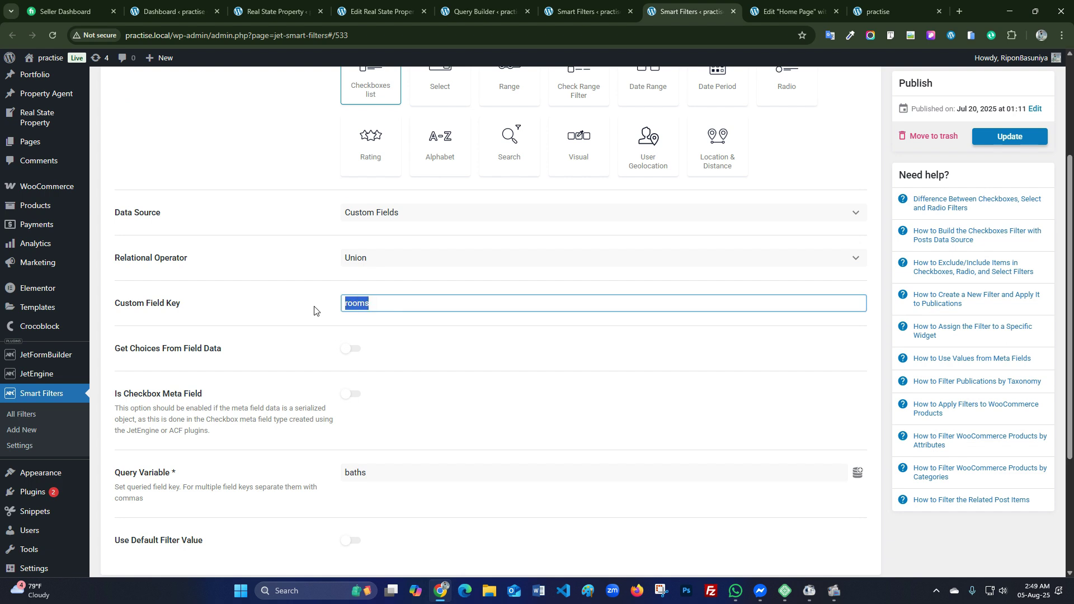
pyautogui.click(310, 313)
pyautogui.scroll(-2, 341, 350)
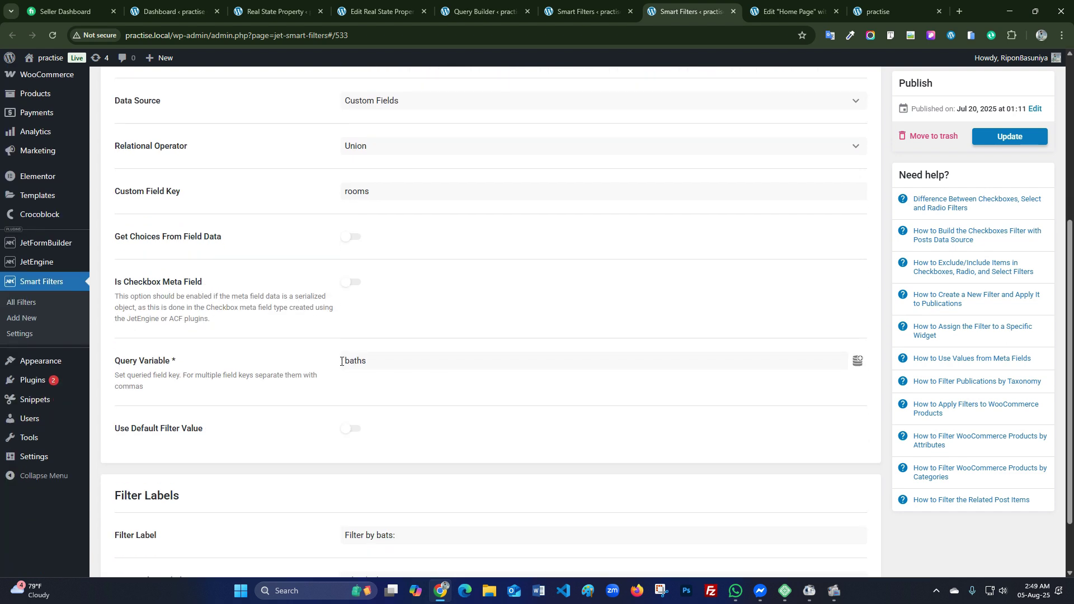
pyautogui.moveTo(376, 366); pyautogui.dragTo(311, 365)
pyautogui.hotkey('ctrl', 'v')
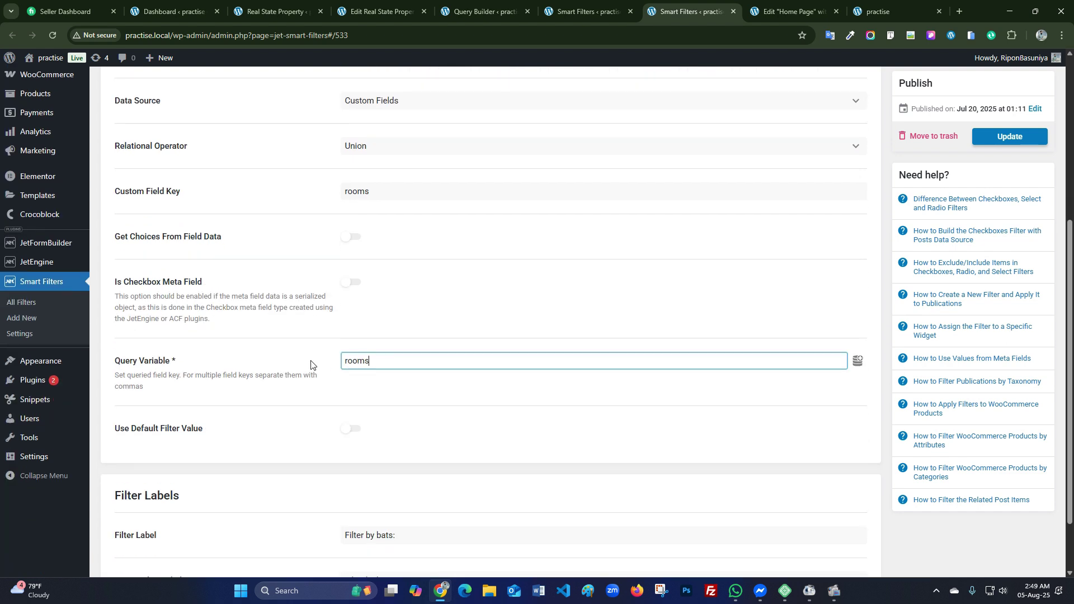
pyautogui.click(310, 361)
pyautogui.scroll(-2, 330, 386)
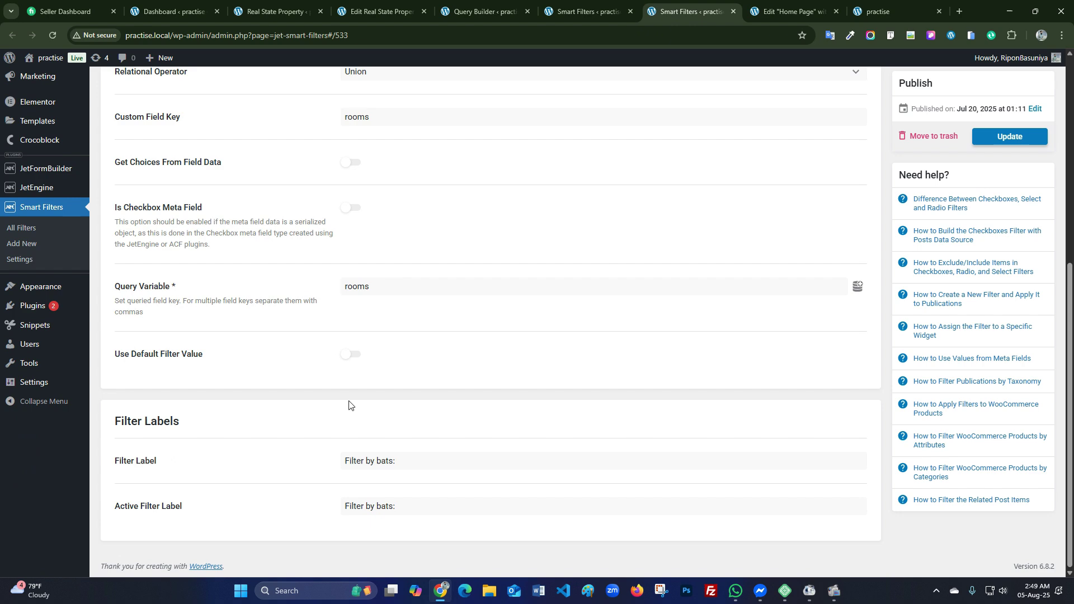
# - Save the Property price filtering filter's updated settings
pyautogui.doubleClick(385, 460)
pyautogui.click(408, 458)
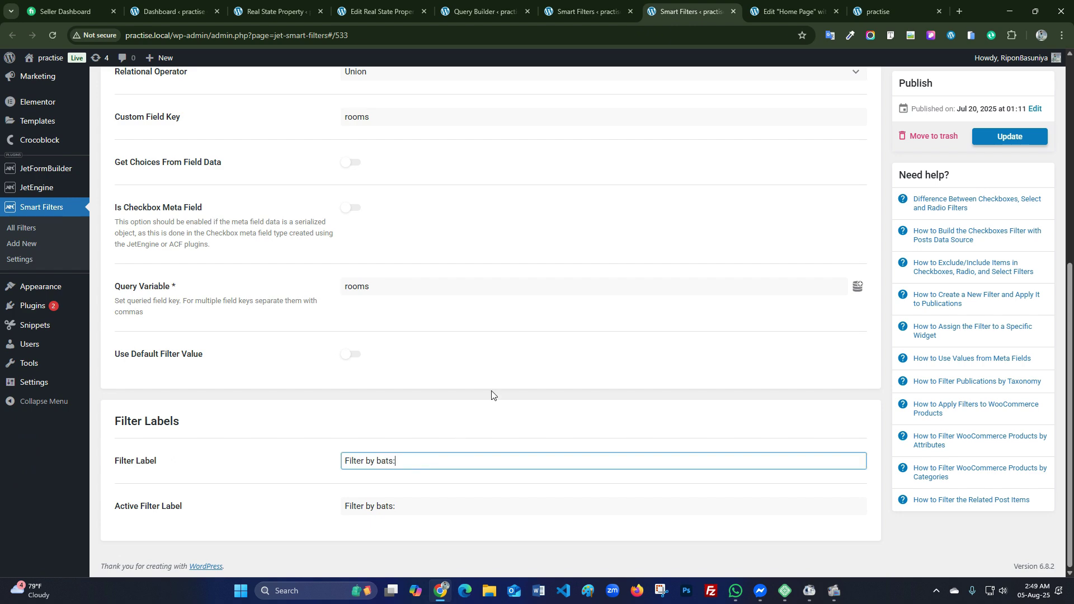
pyautogui.scroll(6, 492, 395)
pyautogui.scroll(-1, 492, 395)
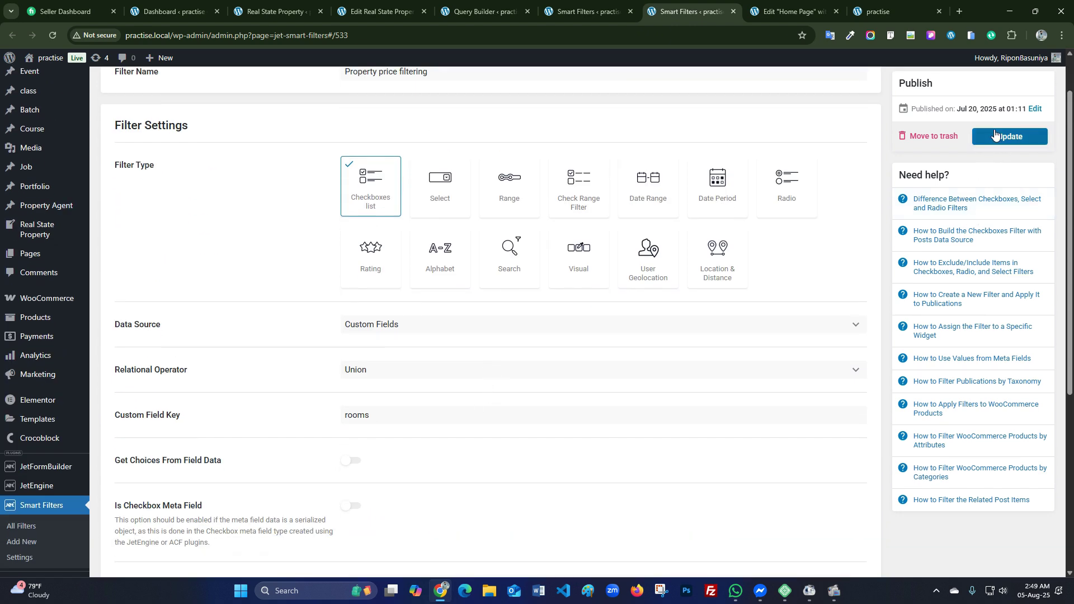
pyautogui.click(995, 134)
# - Select the Checkboxes Filter widget on the home page in the Elementor editor and publish the page
pyautogui.click(751, 15)
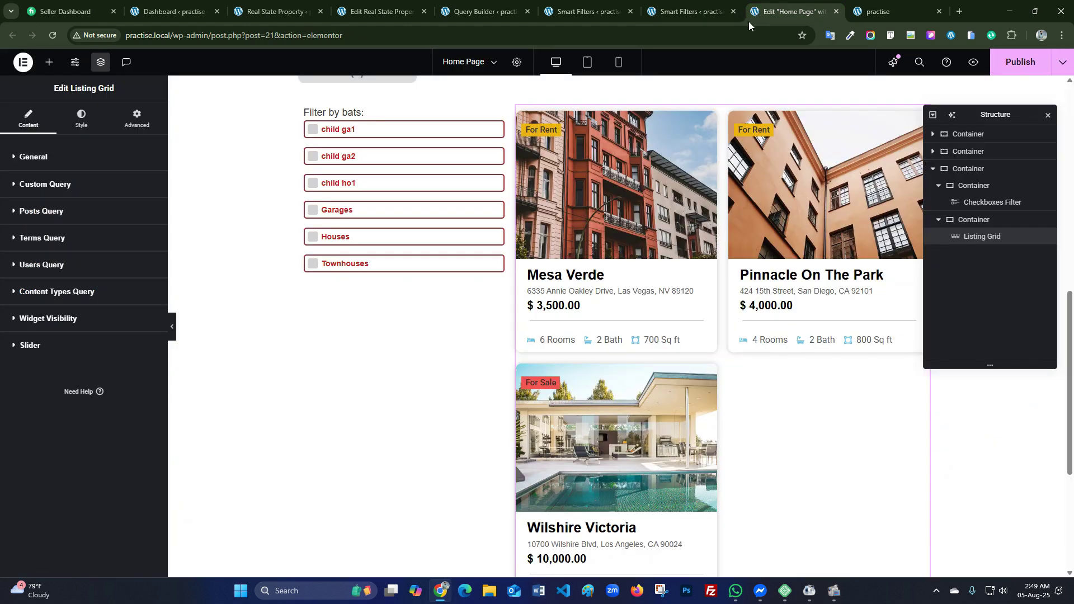
pyautogui.click(365, 175)
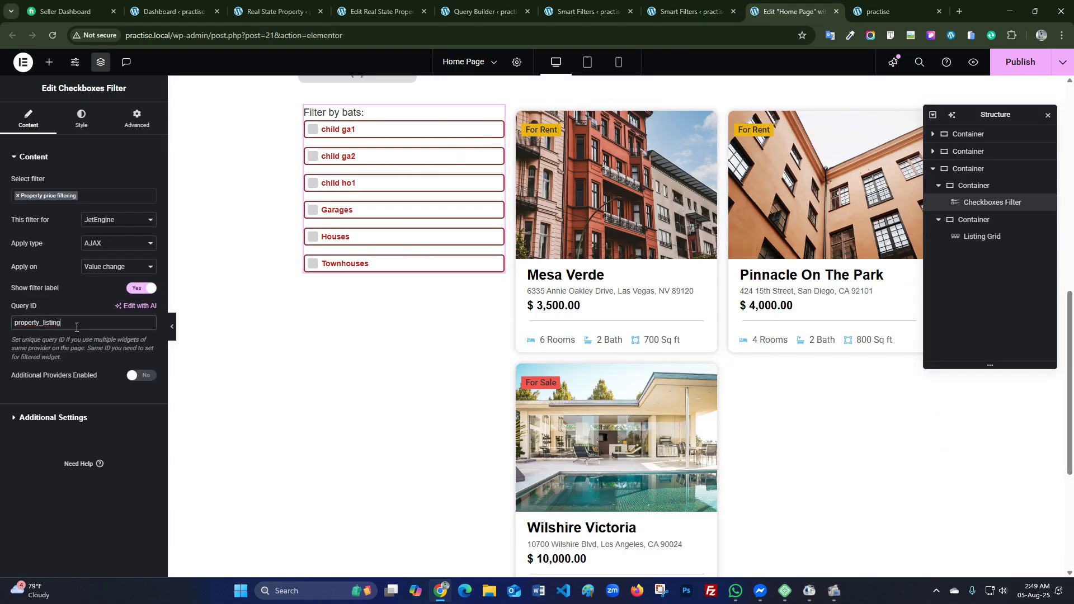
pyautogui.click(1020, 63)
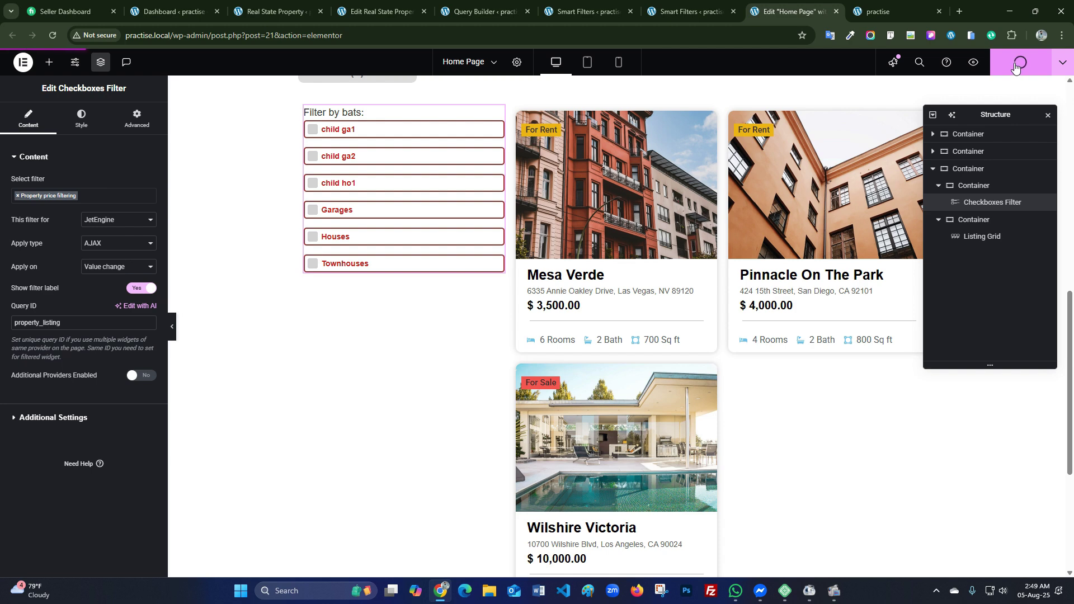
# - Test the rooms filter on the live home page by applying and clearing option 6, then option 4
pyautogui.click(884, 12)
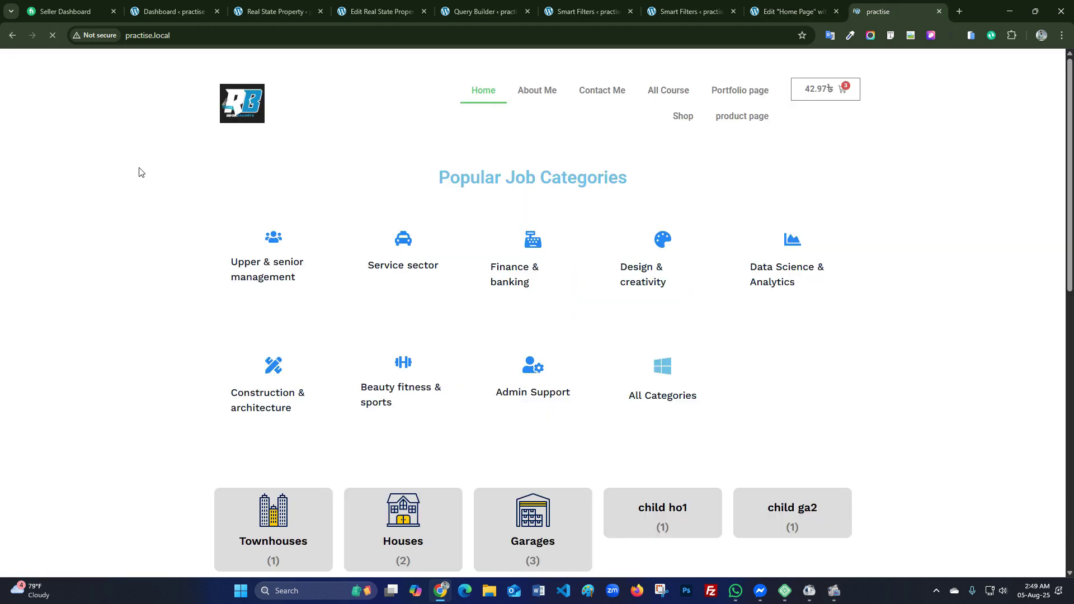
pyautogui.scroll(-5, 586, 258)
pyautogui.scroll(-3, 588, 257)
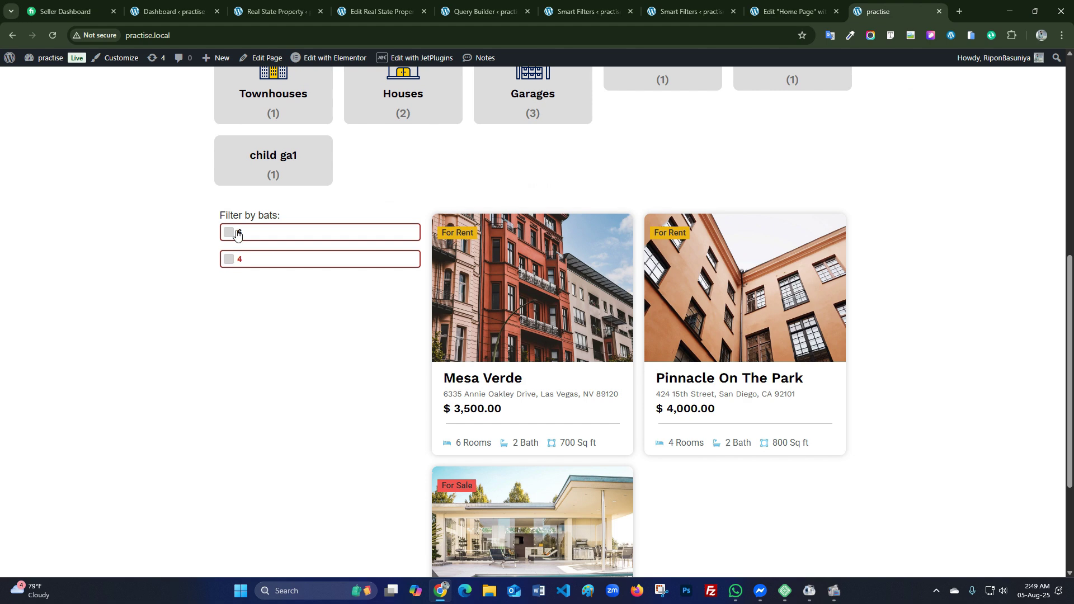
pyautogui.click(237, 234)
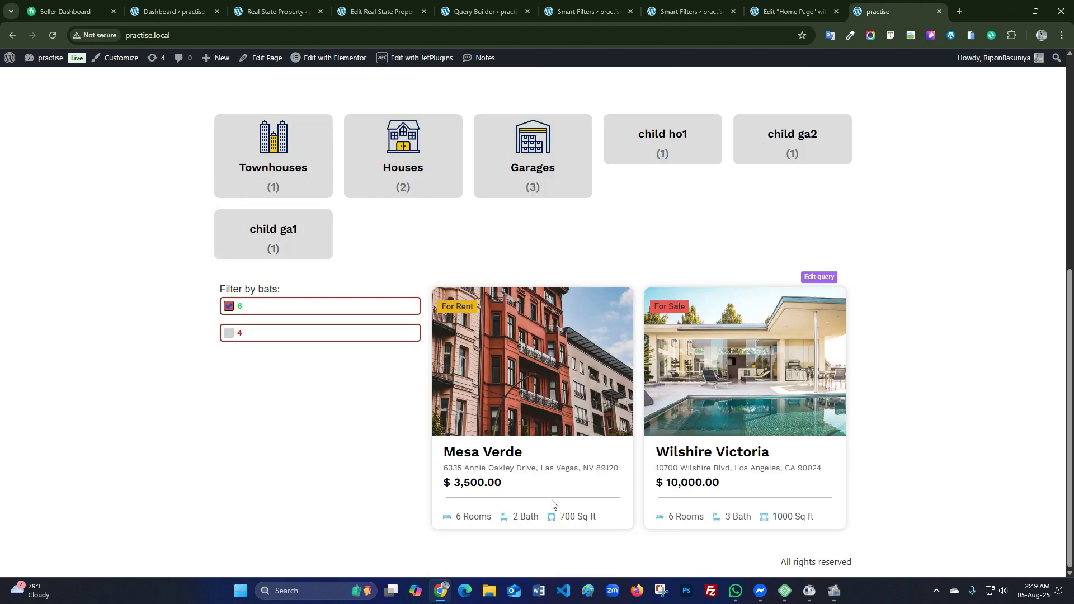
pyautogui.click(229, 306)
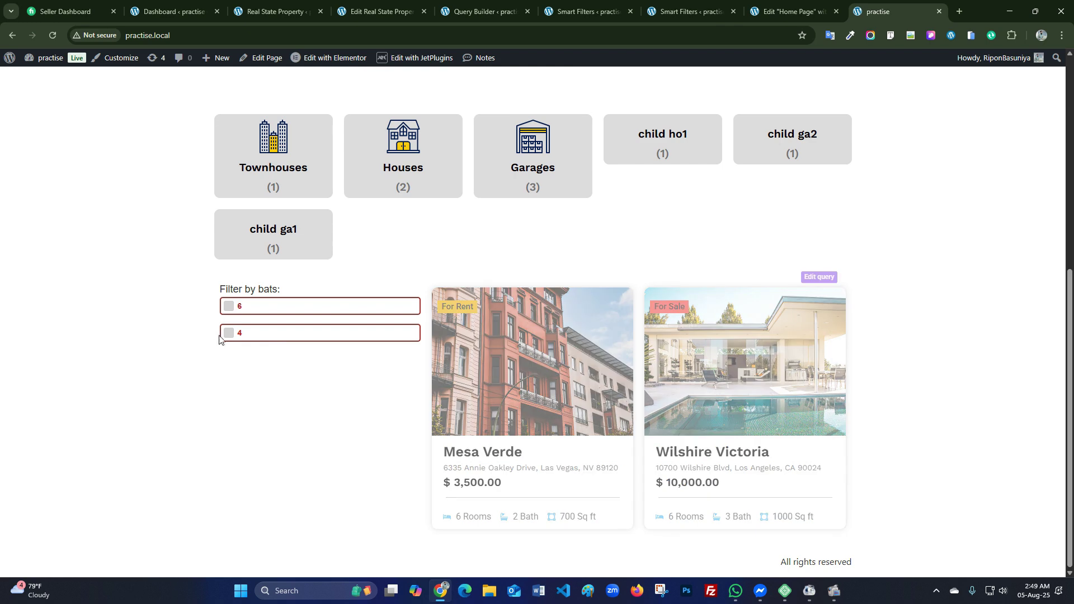
pyautogui.click(230, 259)
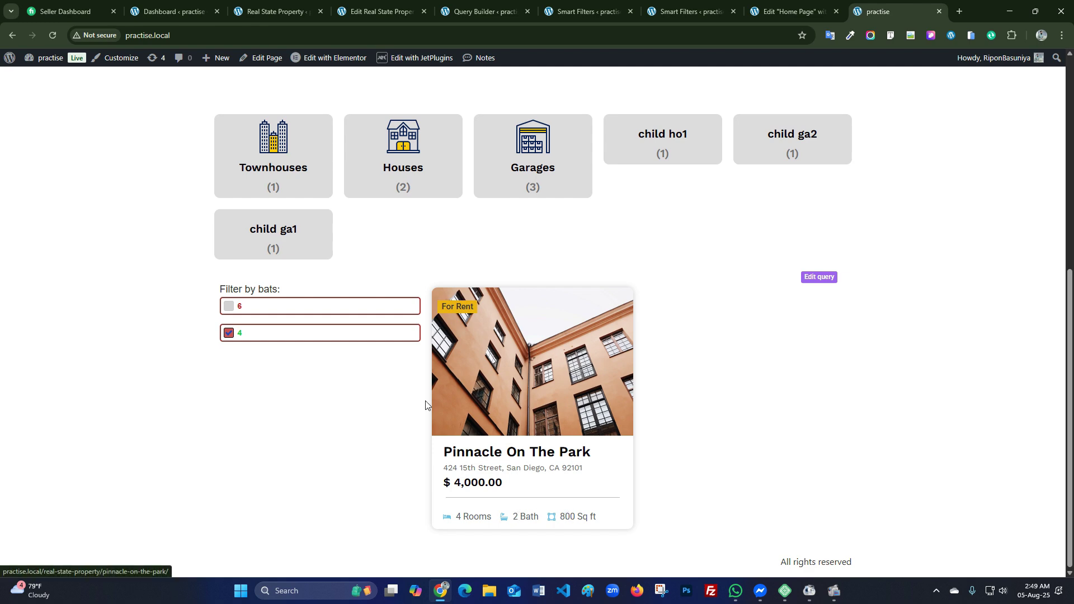
pyautogui.click(229, 333)
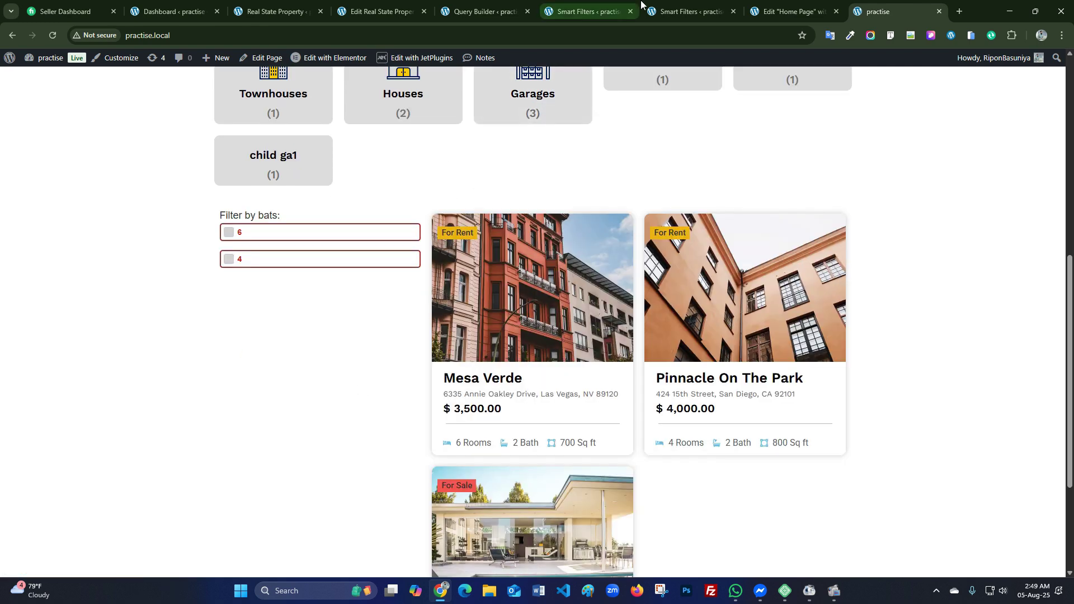
# - Create a new smart filter in a separate browser tab with type Select and the name "filter by bat"
pyautogui.click(691, 12)
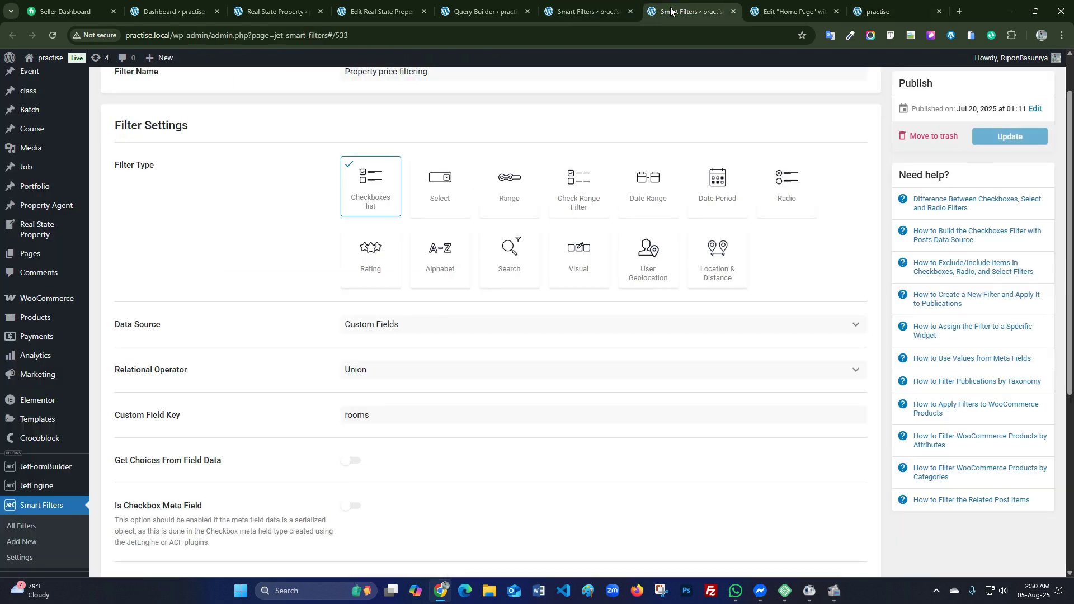
pyautogui.click(584, 12)
pyautogui.rightClick(242, 99)
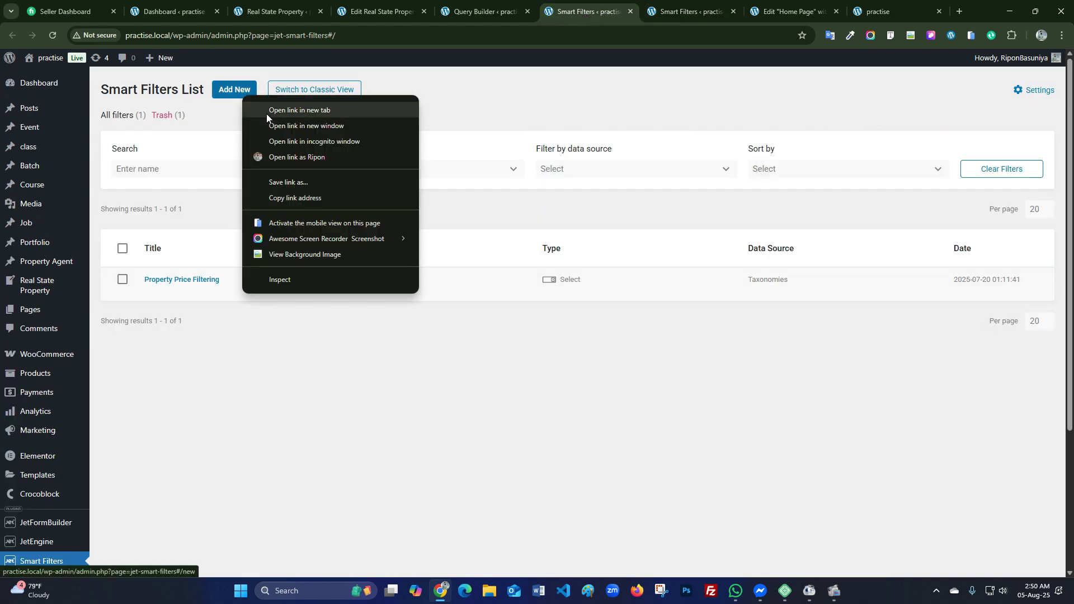
pyautogui.click(267, 112)
pyautogui.click(603, 21)
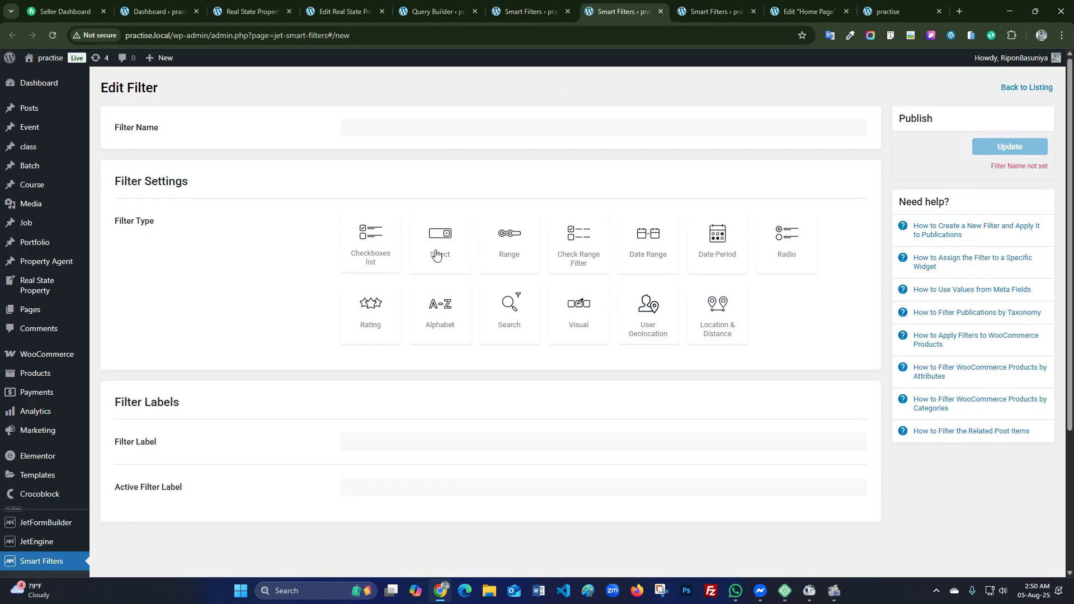
pyautogui.click(438, 247)
pyautogui.click(422, 132)
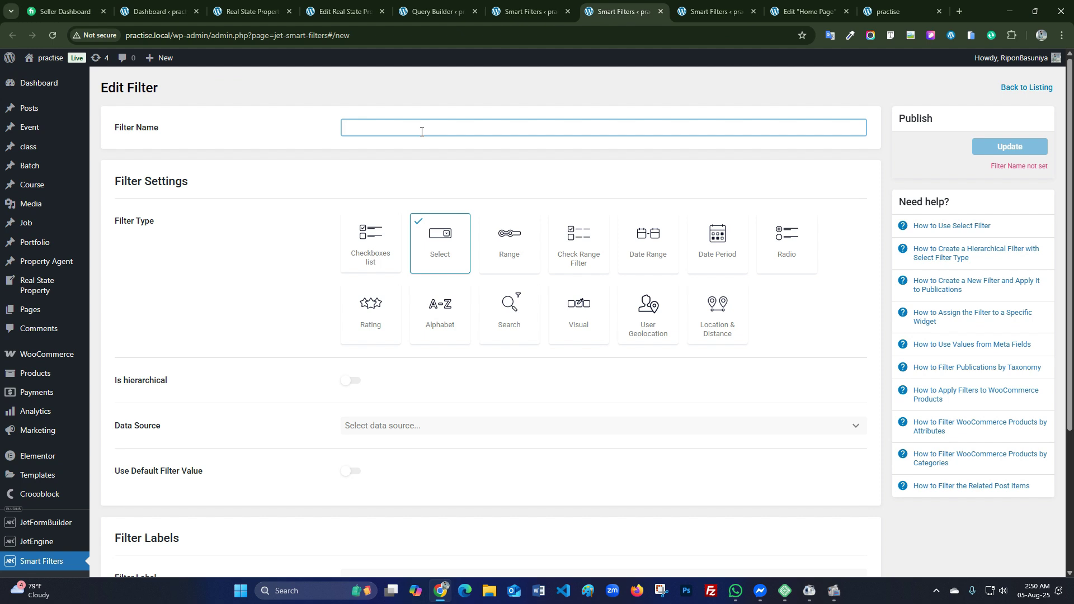
pyautogui.write('filter by ')
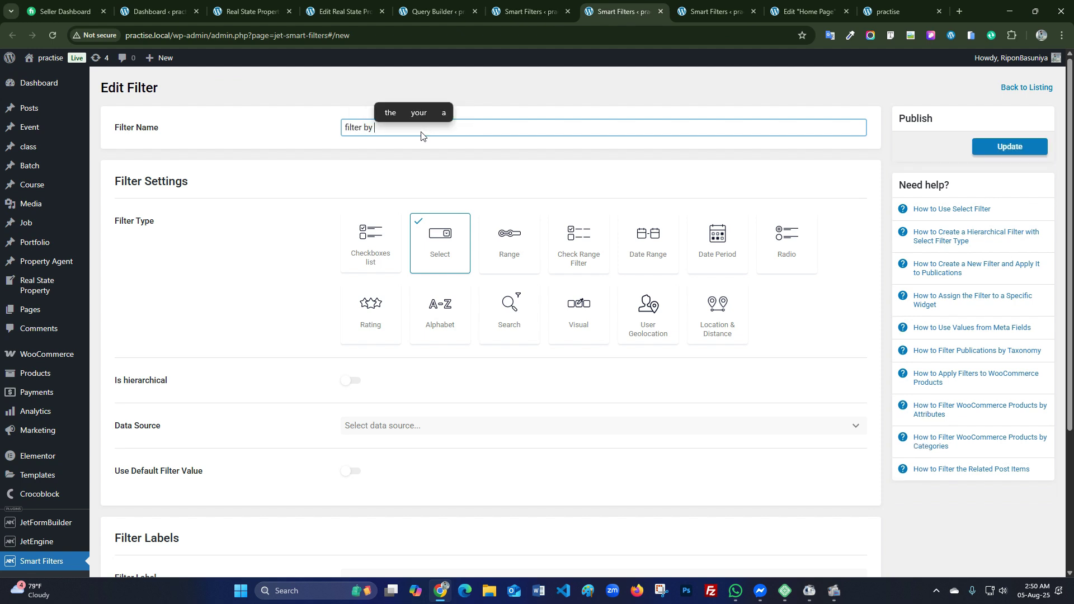
pyautogui.write('bat')
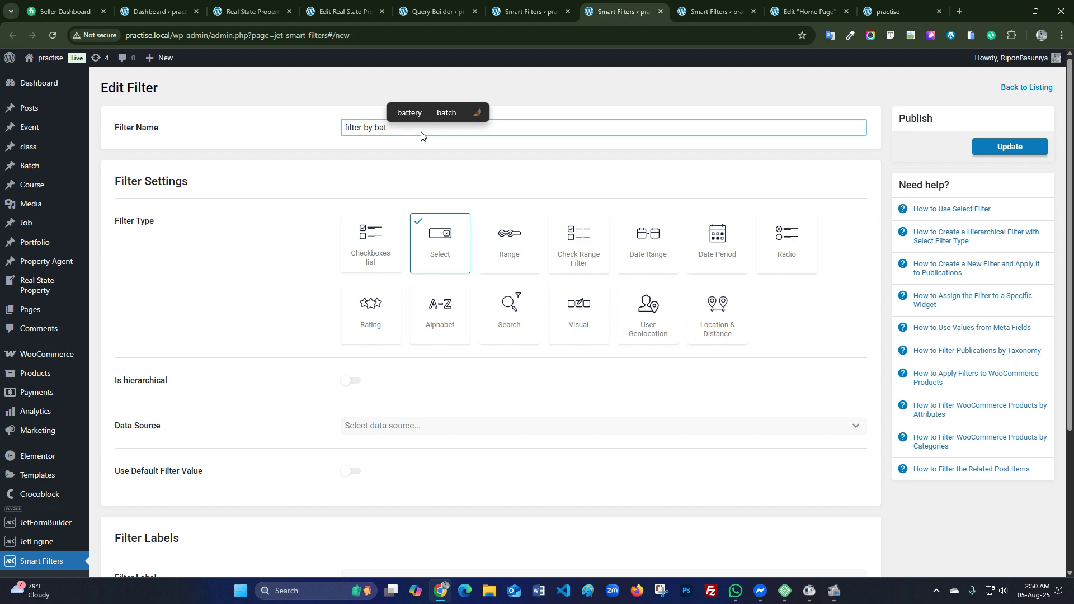
# - Copy the filter name "filter by bat" into both the Filter Label and Active Filter Label
pyautogui.hotkey('ctrl', 'a')
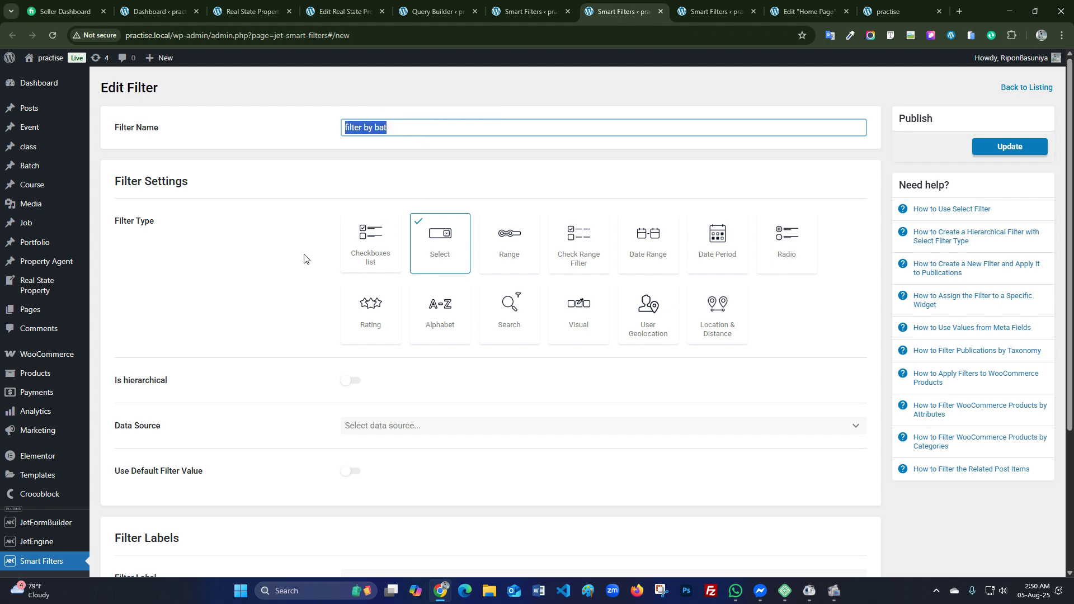
pyautogui.hotkey('ctrl', 'c')
pyautogui.scroll(-3, 357, 278)
pyautogui.click(412, 440)
pyautogui.hotkey('ctrl', 'v')
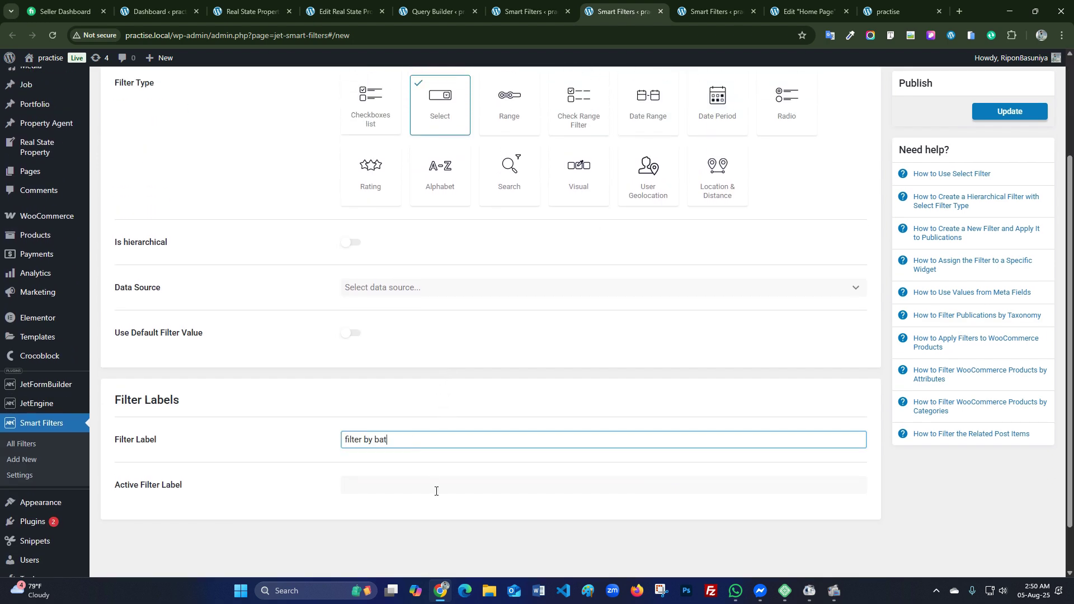
pyautogui.click(419, 484)
pyautogui.hotkey('ctrl', 'v')
pyautogui.scroll(1, 352, 386)
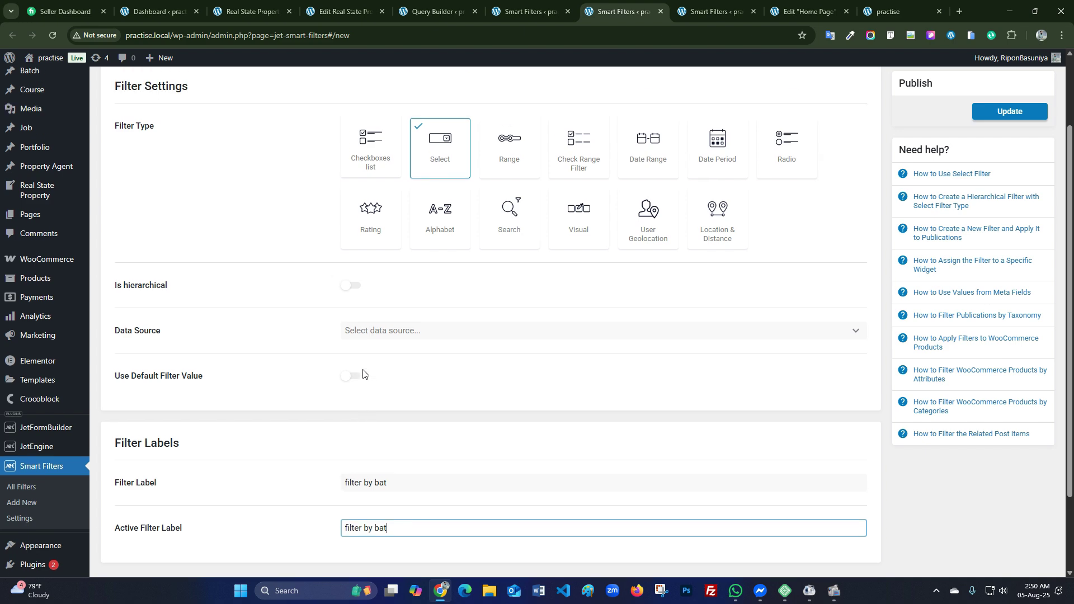
# - Set the new filter's data source to Custom Fields
pyautogui.click(388, 348)
pyautogui.click(384, 405)
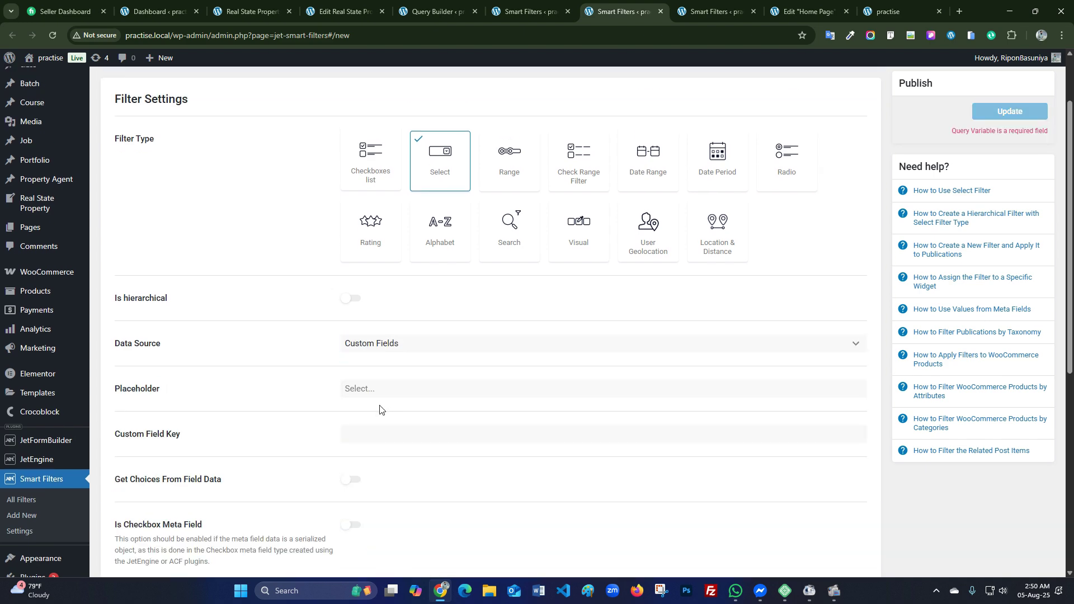
pyautogui.click(379, 394)
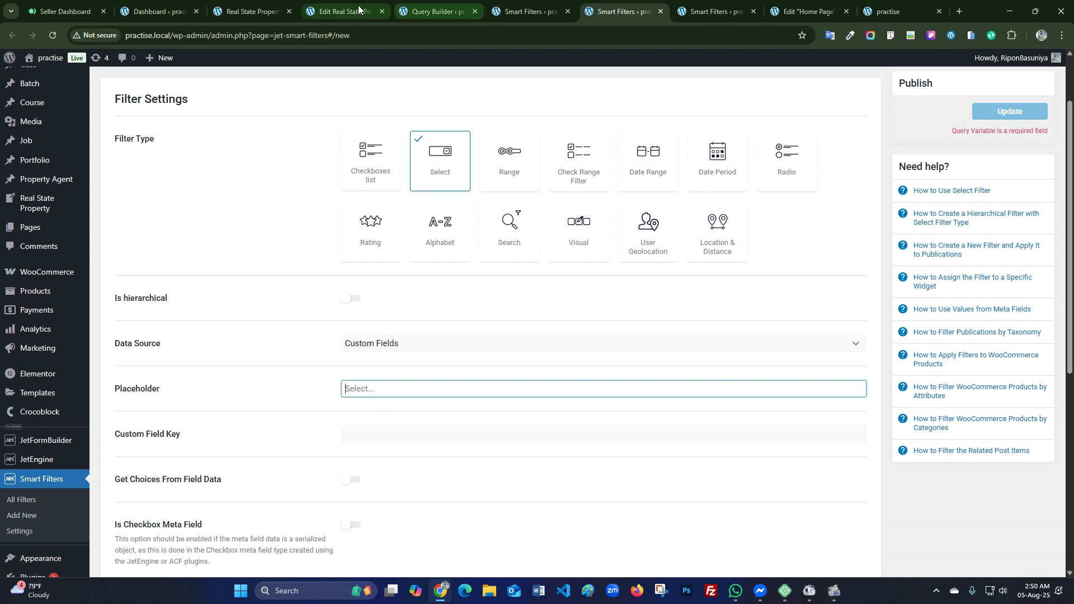
# - Copy the Baths field name "baths" from the Mesa Verde property's settings and return to the new filter
pyautogui.click(340, 11)
pyautogui.click(307, 360)
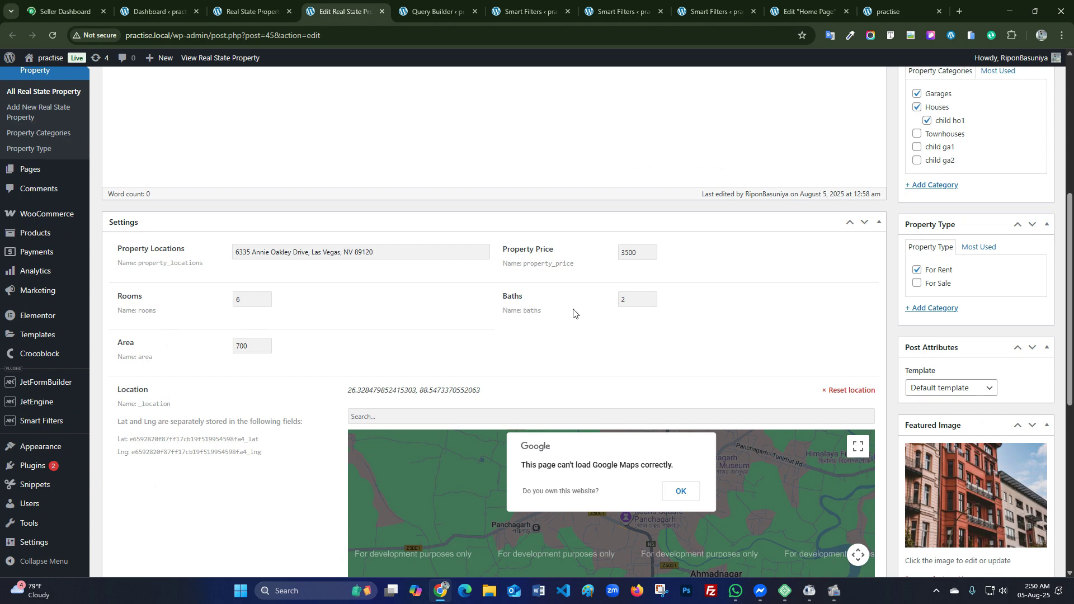
pyautogui.moveTo(574, 310); pyautogui.dragTo(535, 312)
pyautogui.click(525, 11)
pyautogui.click(621, 12)
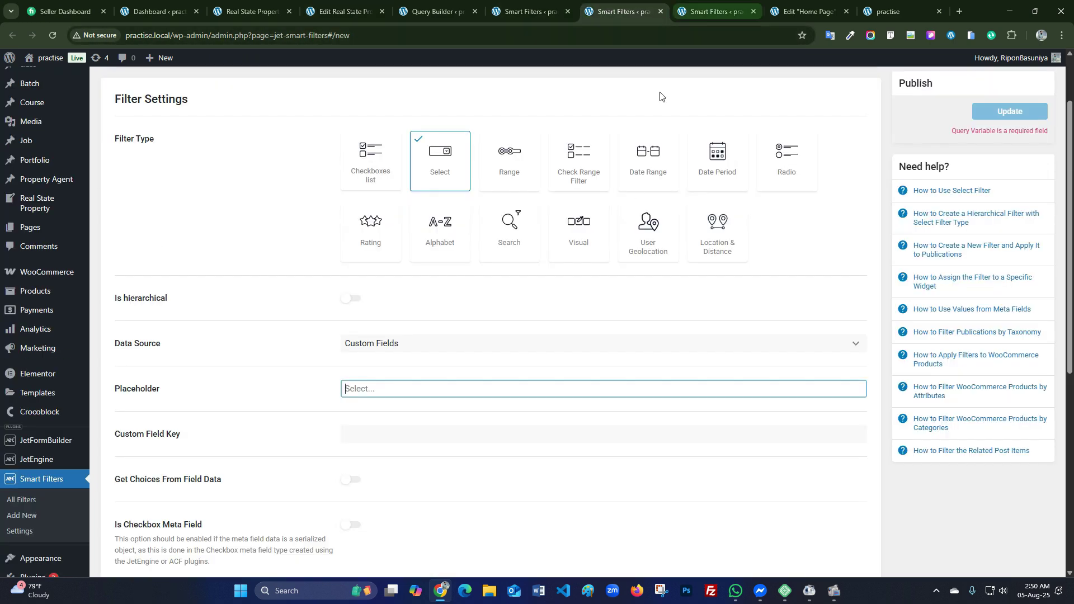
pyautogui.hotkey('ctrl', 'v')
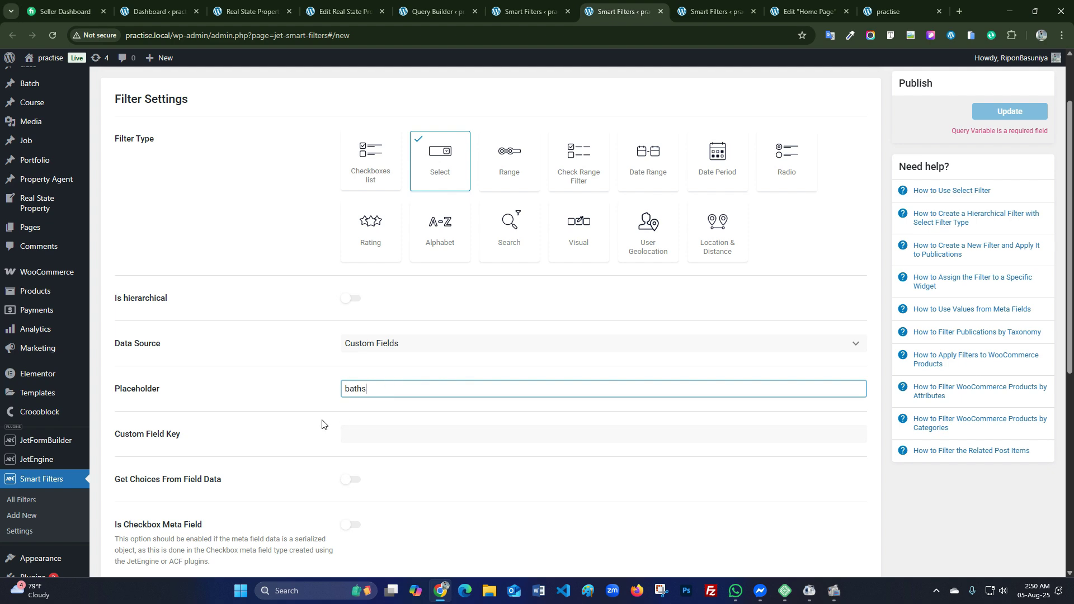
pyautogui.click(324, 425)
pyautogui.scroll(-2, 313, 414)
pyautogui.press('BackSpace')
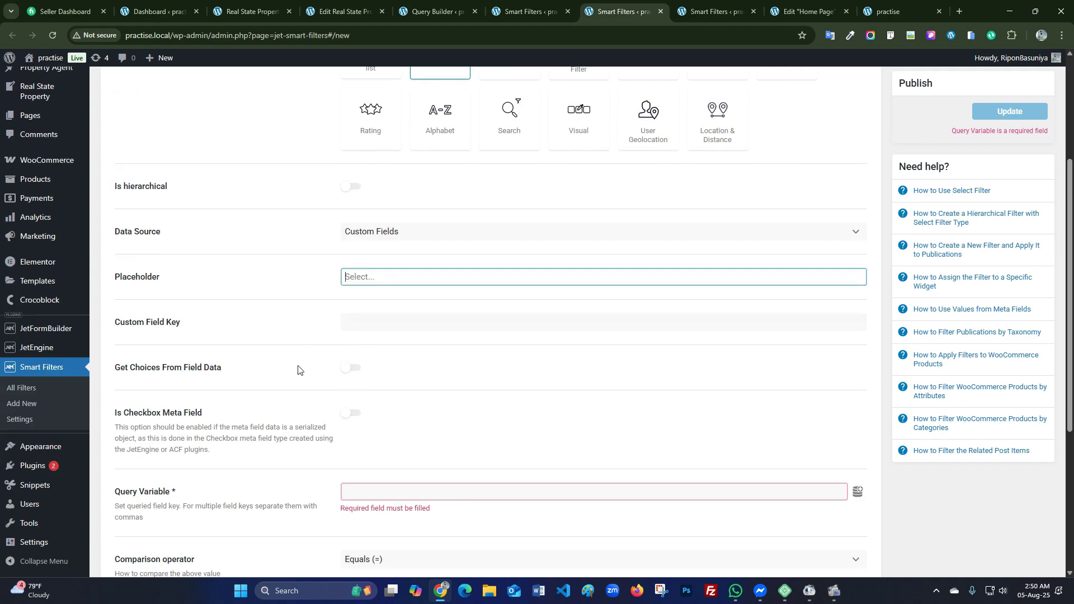
# - Set the filter's Custom Field Key and Query Variable to "baths" and save the filter
pyautogui.click(366, 325)
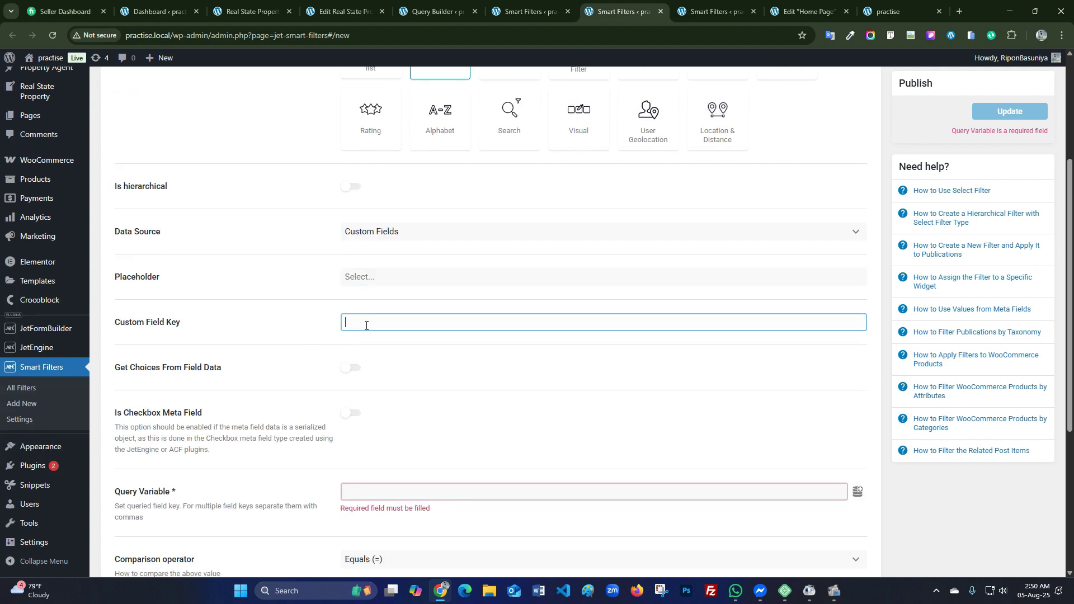
pyautogui.hotkey('ctrl', 'v')
pyautogui.click(377, 492)
pyautogui.hotkey('ctrl', 'v')
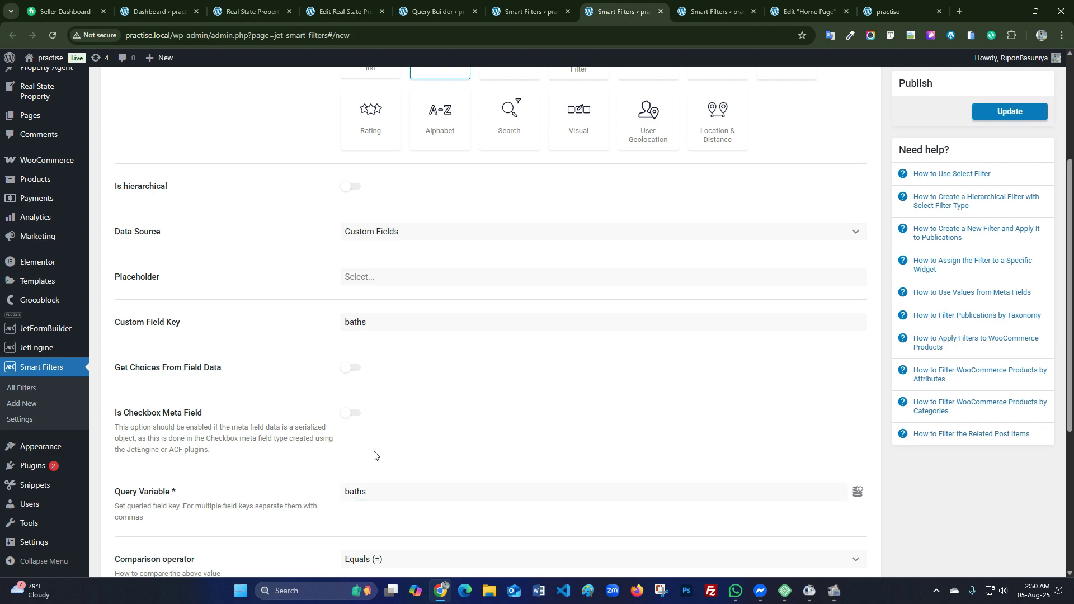
pyautogui.scroll(4, 496, 365)
pyautogui.click(996, 147)
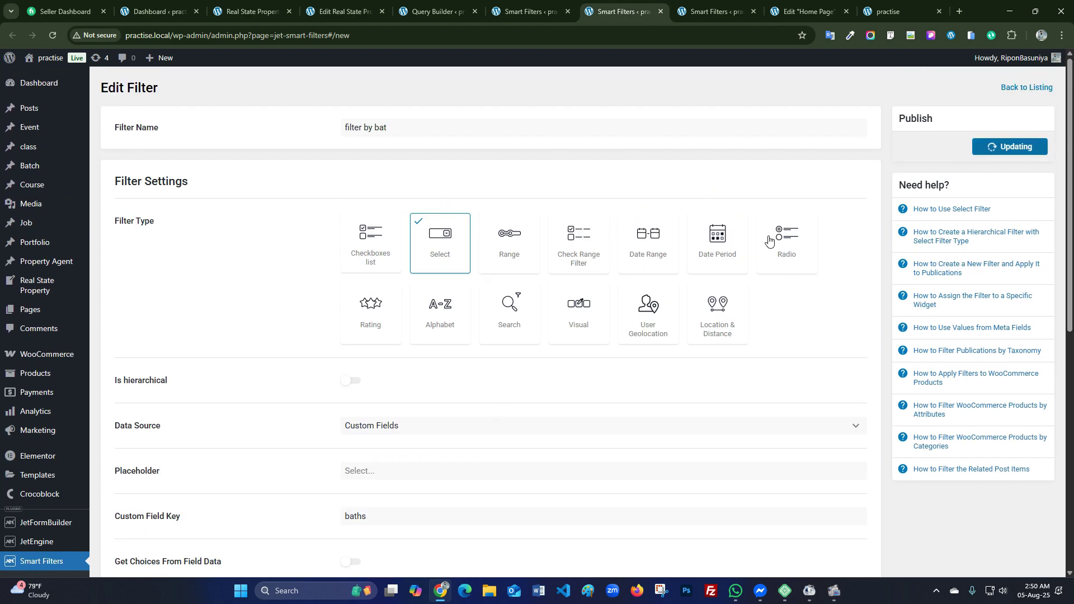
# - Reload the home page editor and add a Select Filter widget between the checkbox filter and listing grid containers
pyautogui.click(806, 12)
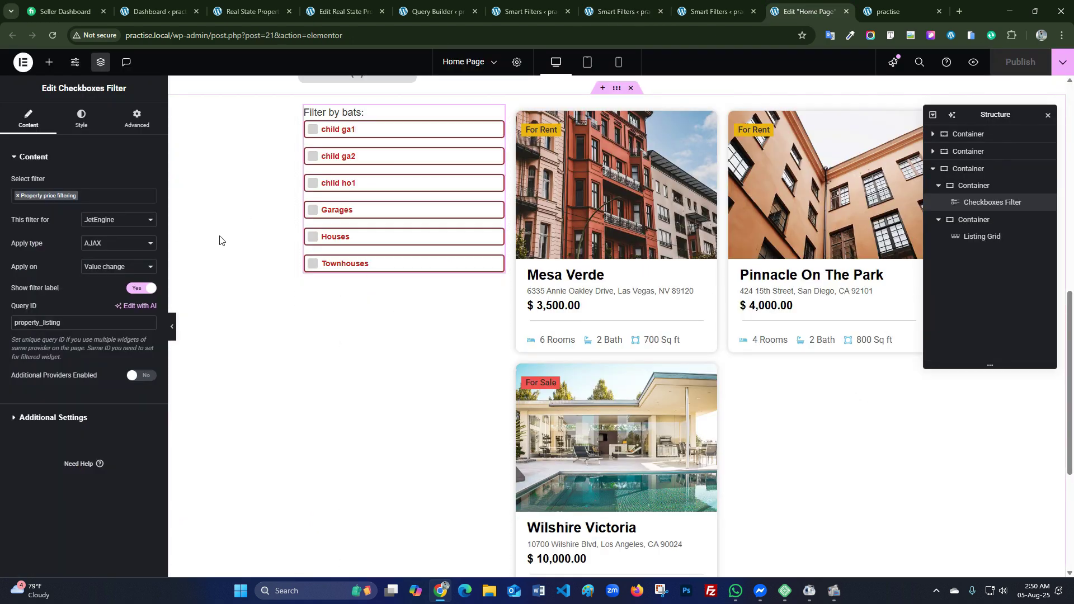
pyautogui.click(52, 38)
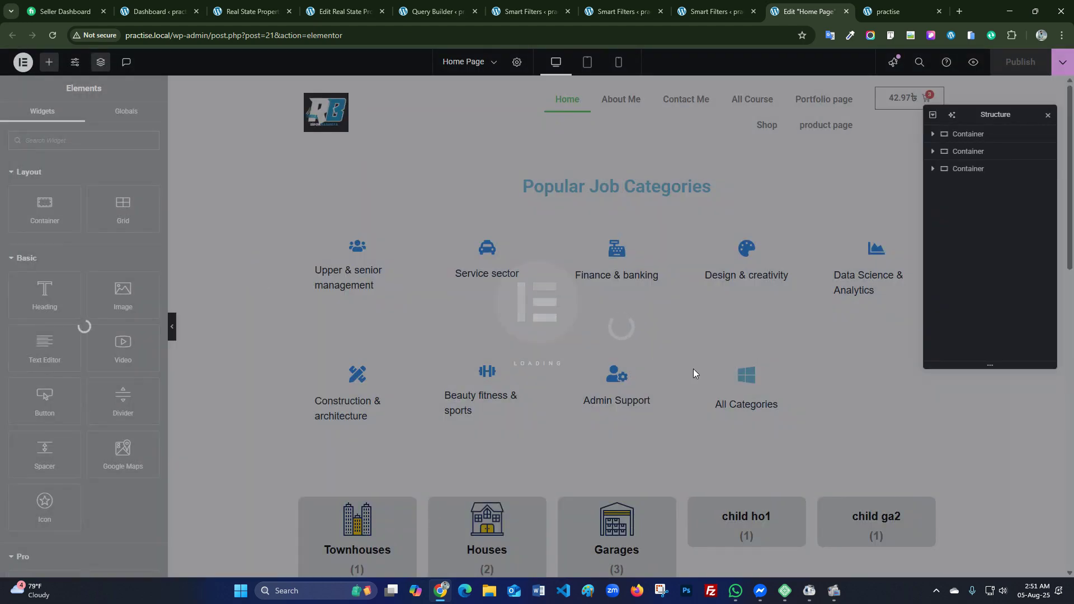
pyautogui.scroll(-9, 677, 304)
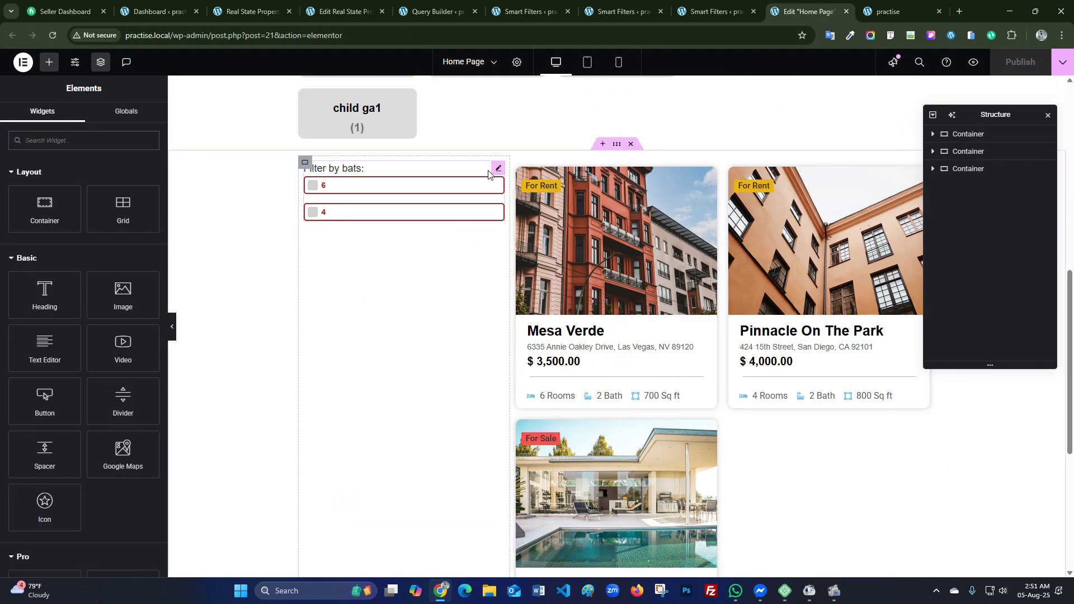
pyautogui.write('sele')
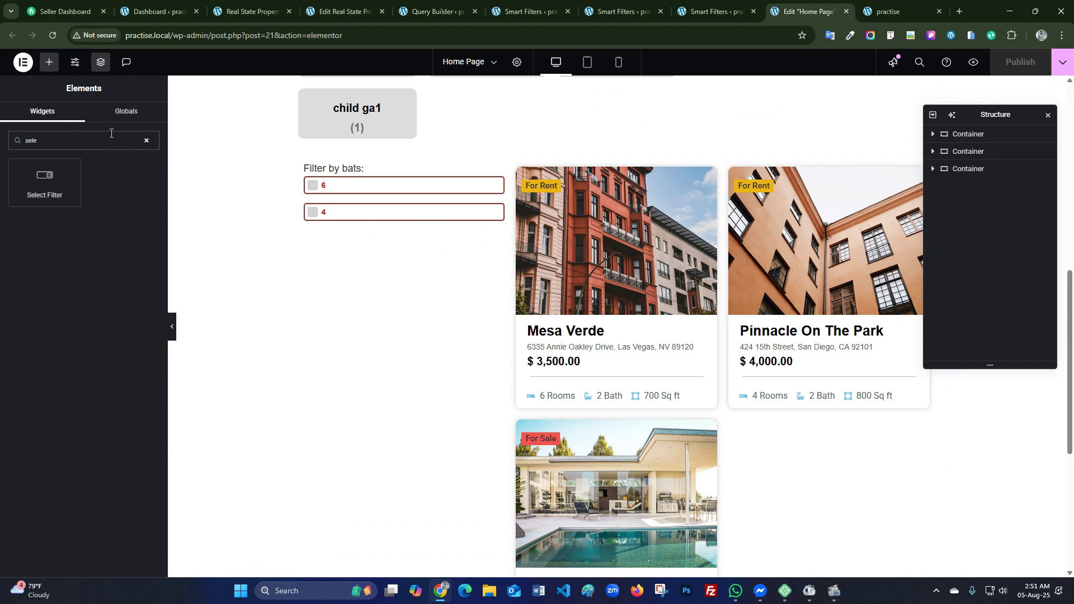
pyautogui.moveTo(45, 180); pyautogui.dragTo(496, 233)
# - Assign the "filter by bat" filter to the Select Filter widget for JetEngine and move the widget below the checkboxes filter
pyautogui.click(94, 199)
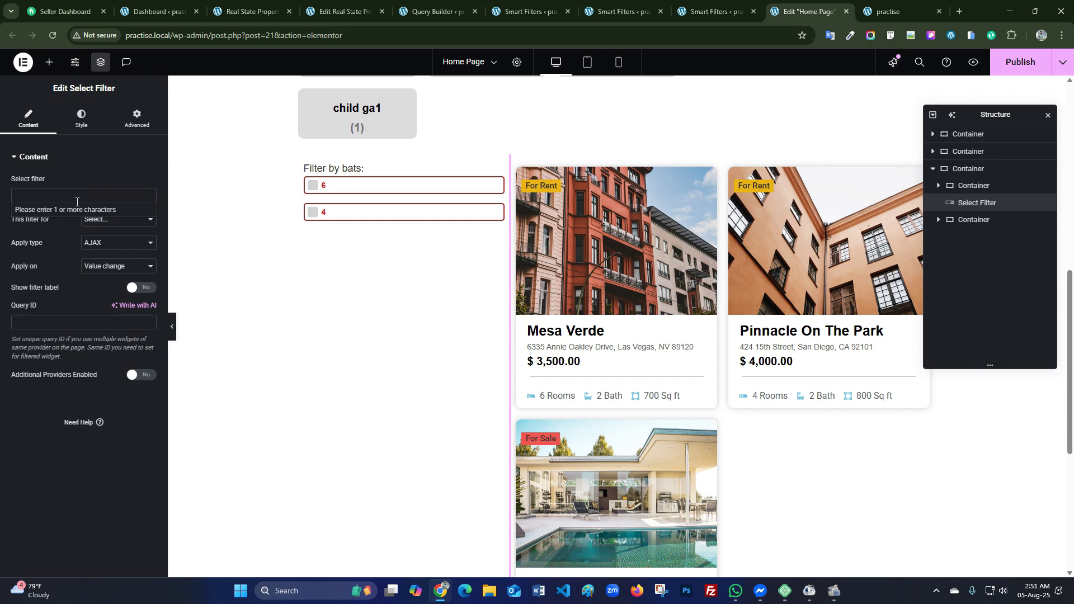
pyautogui.write('bat')
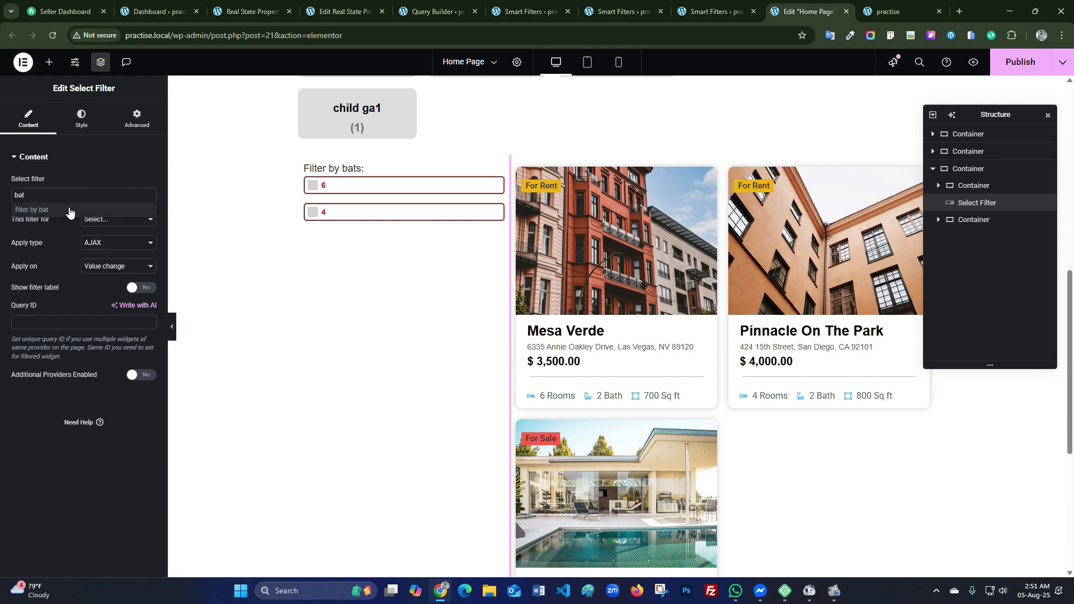
pyautogui.click(69, 211)
pyautogui.click(119, 220)
pyautogui.click(114, 258)
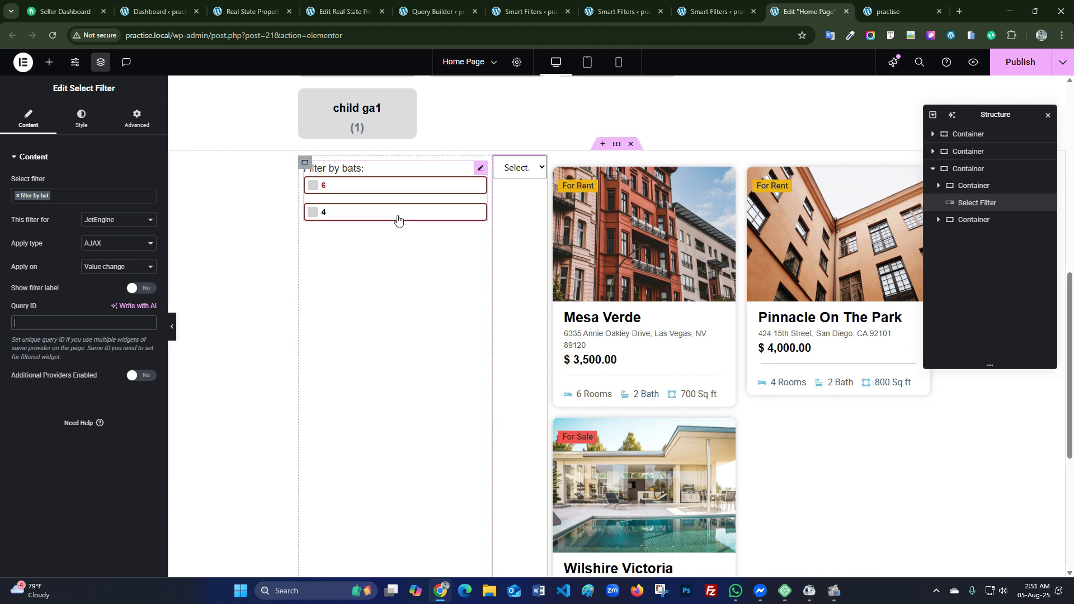
pyautogui.moveTo(526, 168); pyautogui.dragTo(402, 213)
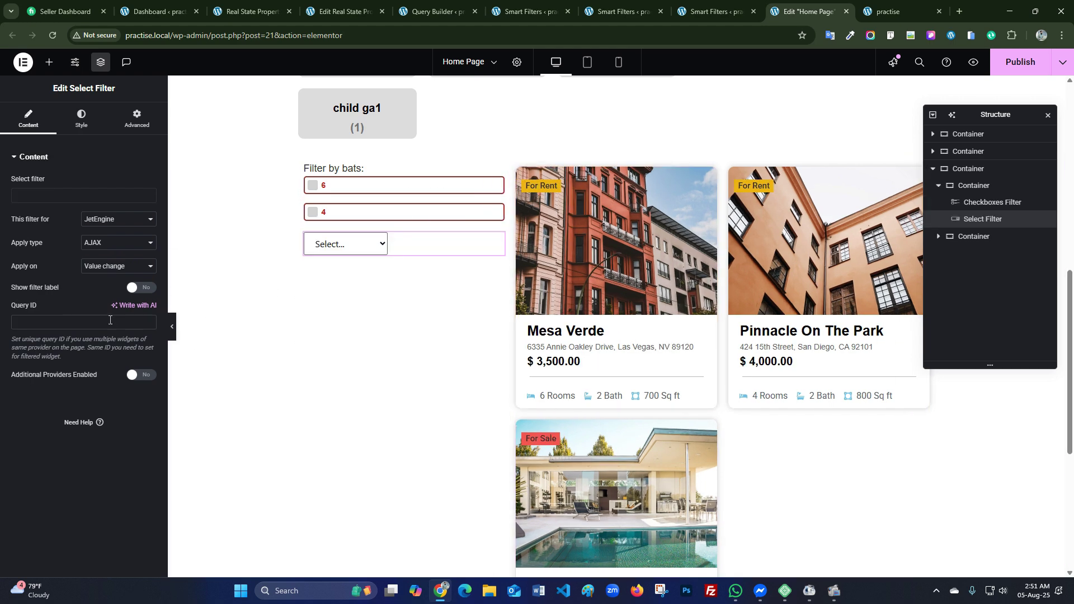
# - Copy the checkboxes filter's Query ID "property_listing" into the Select Filter widget and publish the page
pyautogui.click(391, 189)
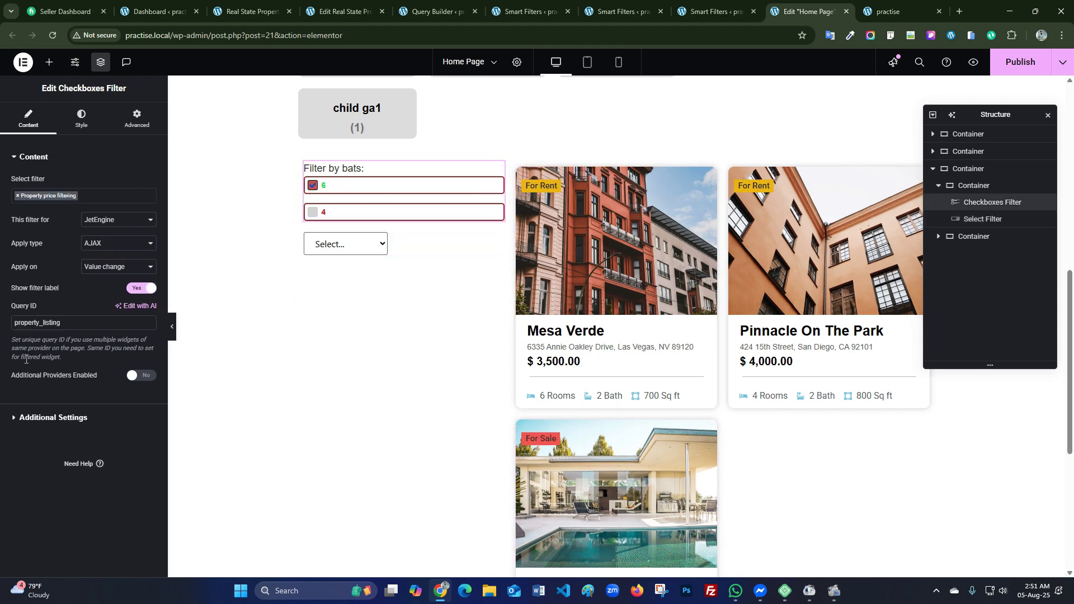
pyautogui.moveTo(78, 322); pyautogui.dragTo(0, 327)
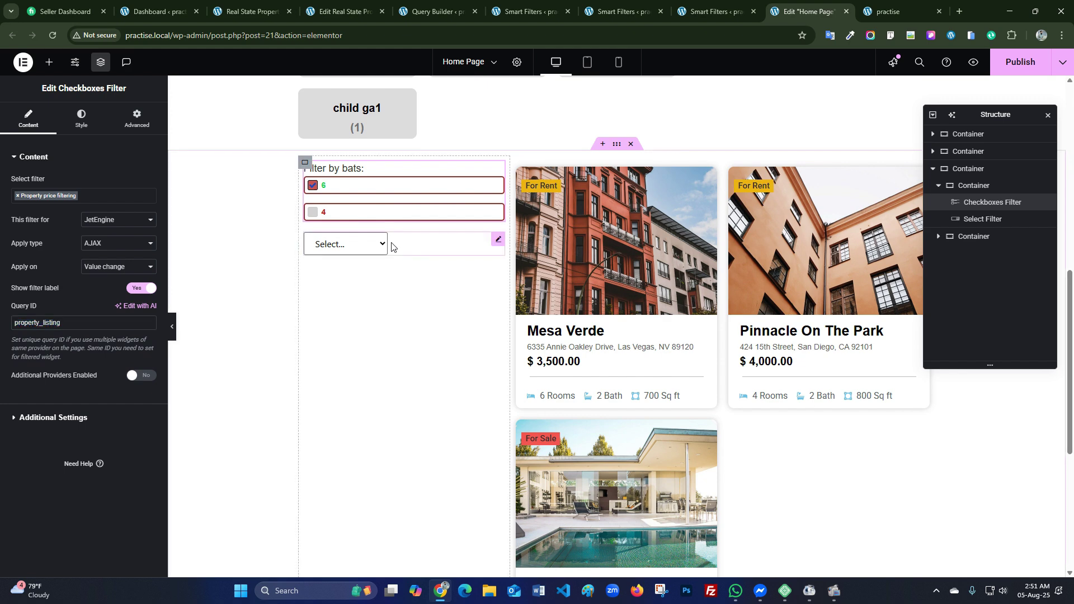
pyautogui.click(391, 245)
pyautogui.click(68, 323)
pyautogui.hotkey('ctrl', 'v')
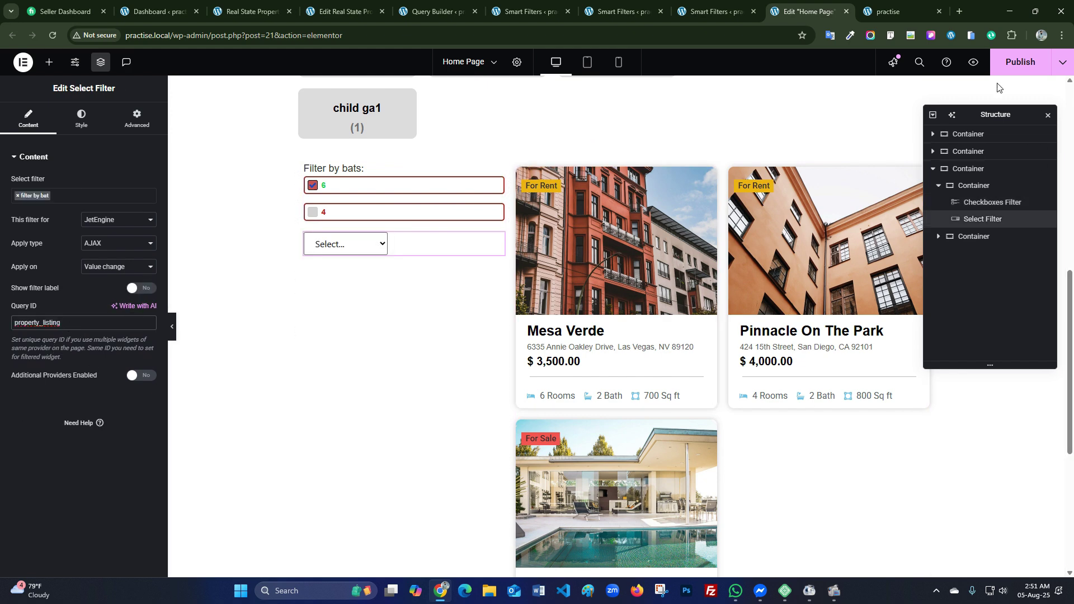
pyautogui.click(1030, 68)
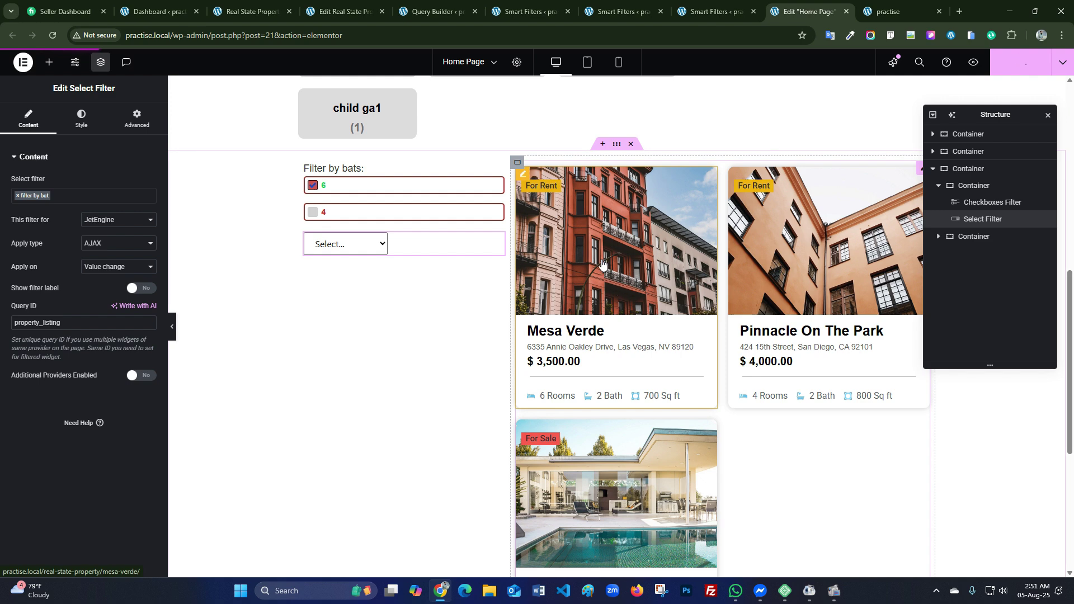
# - Reload the live home page and filter the property listing by 3 baths
pyautogui.click(880, 12)
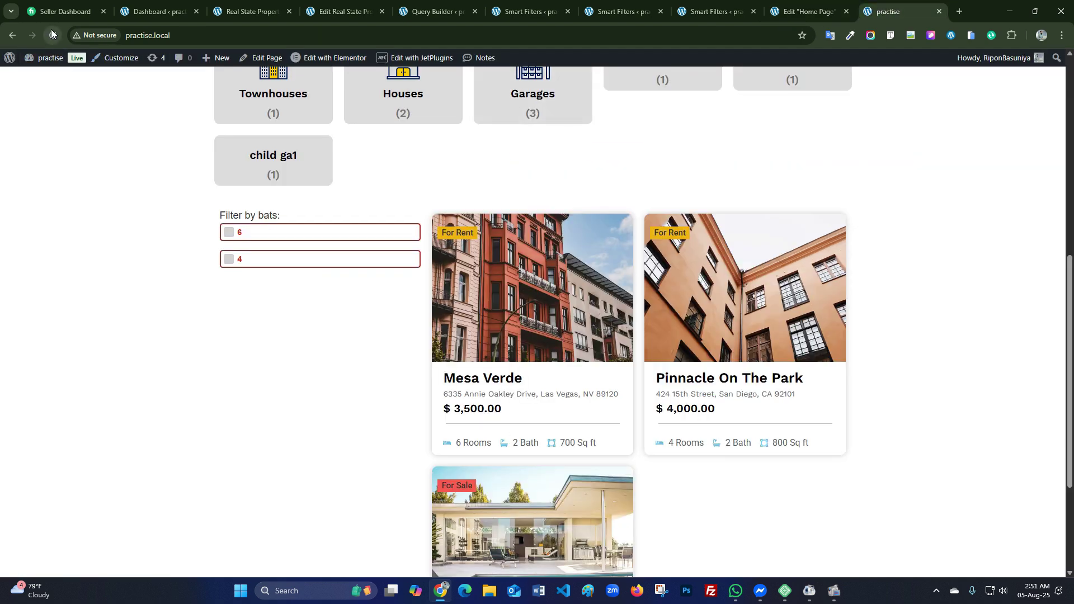
pyautogui.click(52, 35)
pyautogui.click(293, 293)
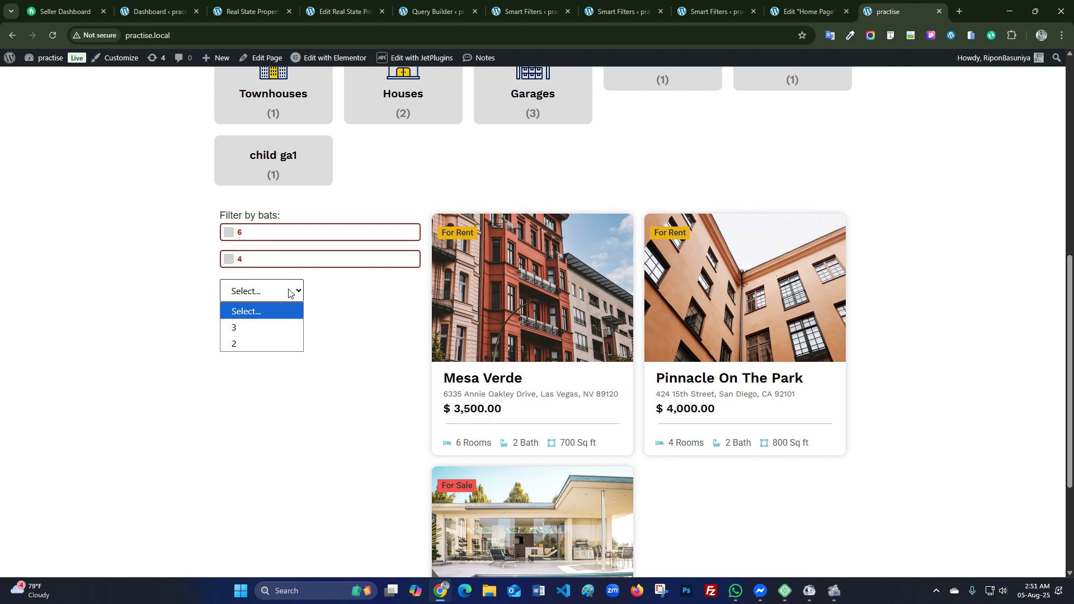
pyautogui.scroll(-3, 733, 405)
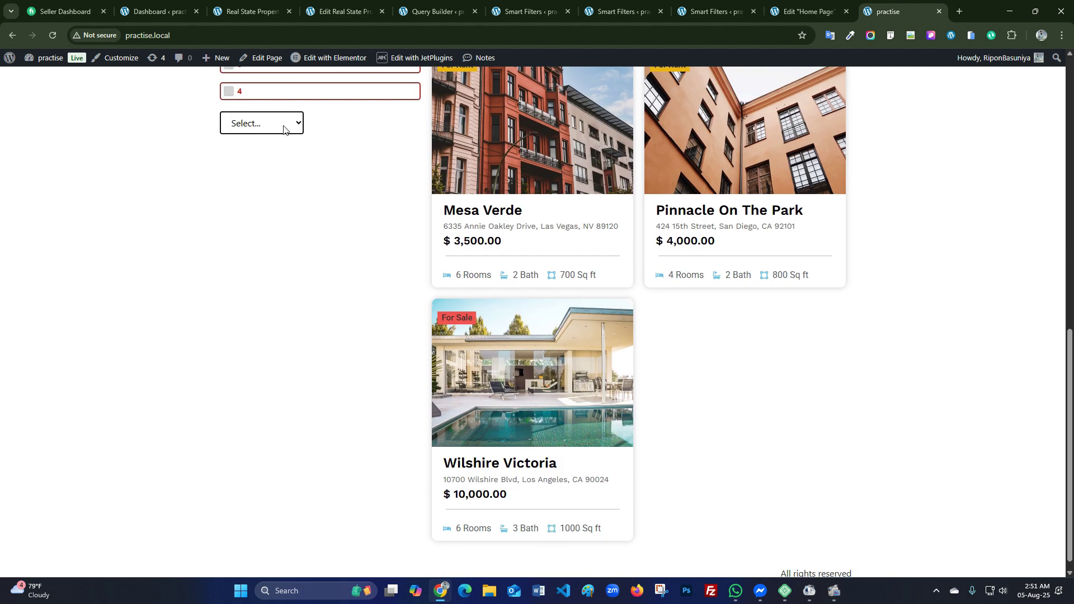
pyautogui.click(284, 130)
pyautogui.click(283, 161)
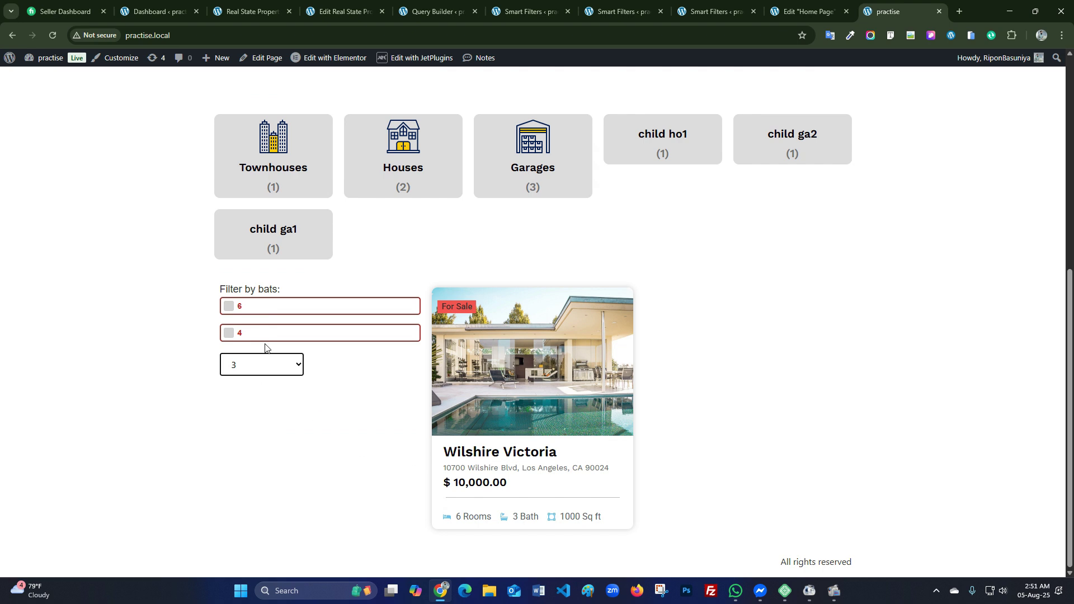
# - Test the 4-room checkbox together with the baths filter, clear it, and filter the listing by 2 baths
pyautogui.click(233, 334)
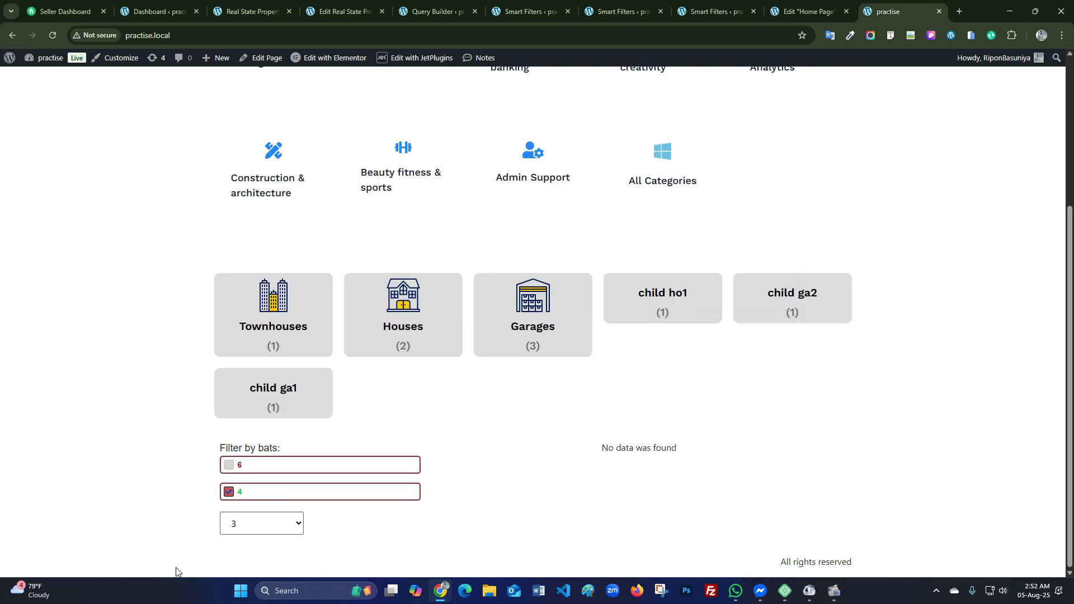
pyautogui.click(229, 492)
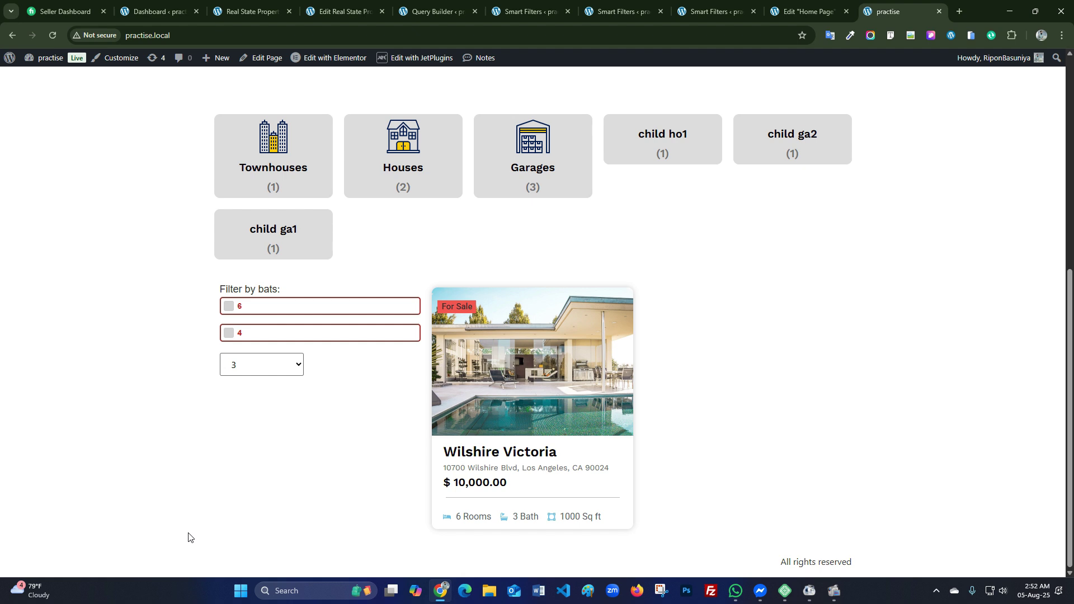
pyautogui.click(297, 366)
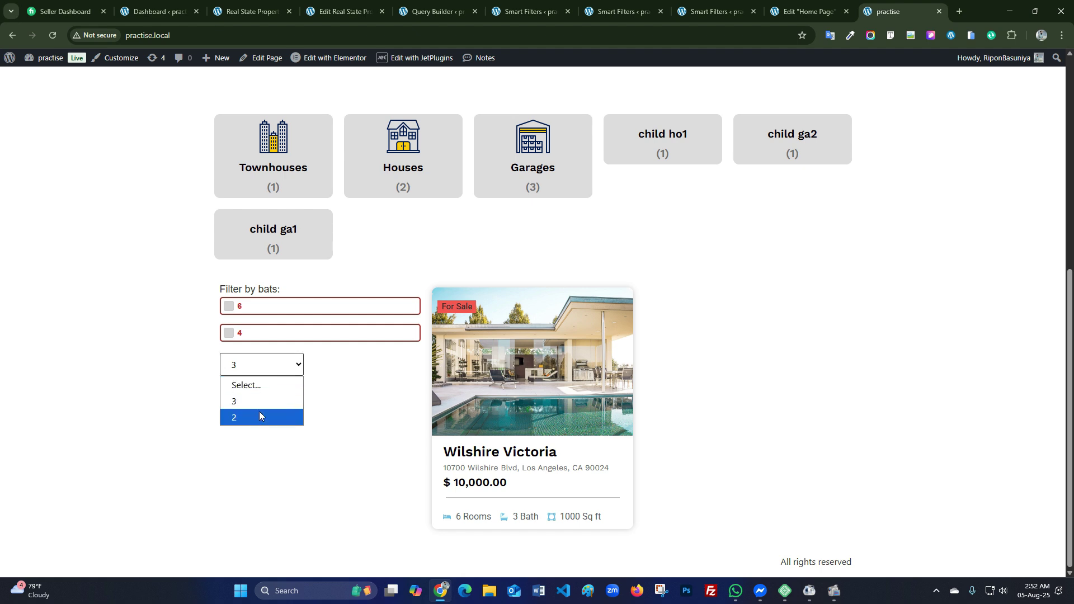
pyautogui.click(255, 418)
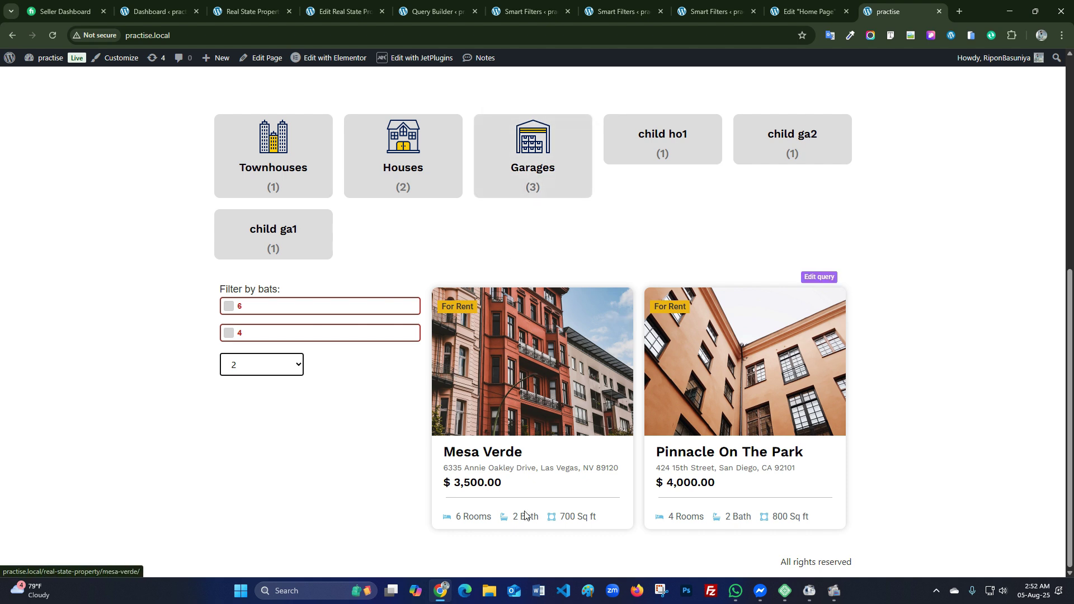
# - Close the "filter by bat" settings page and set the "Property price filtering" filter's data source to Manual Input
pyautogui.click(541, 5)
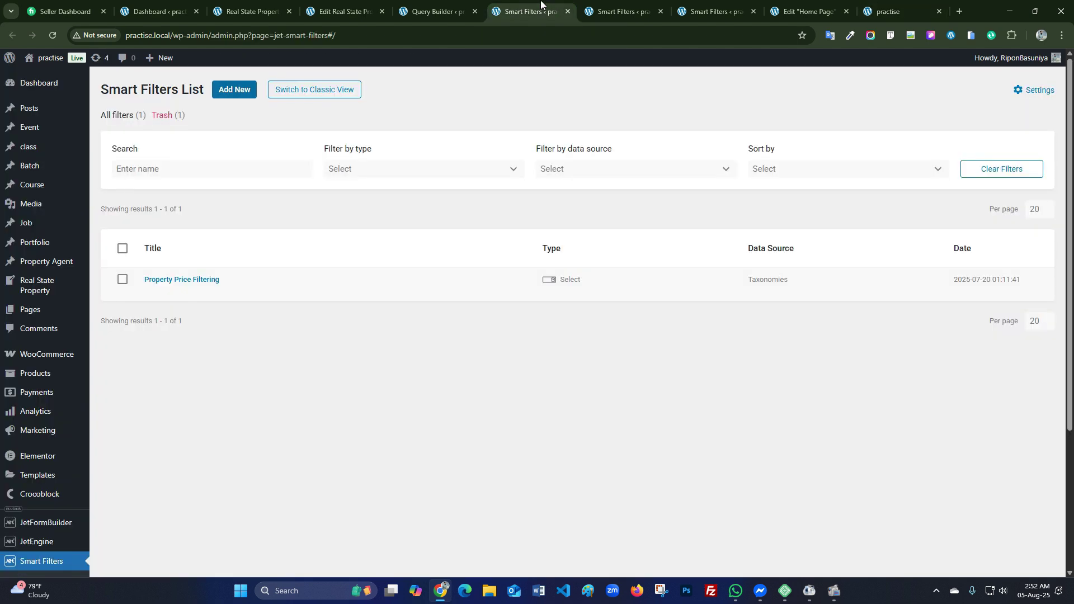
pyautogui.click(680, 13)
pyautogui.click(638, 11)
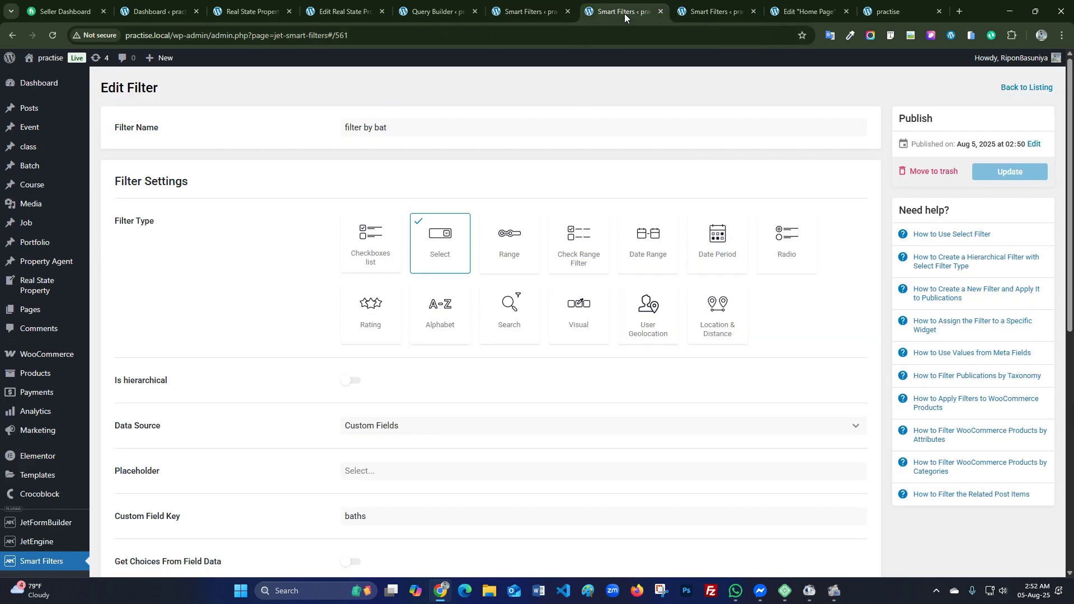
pyautogui.click(661, 12)
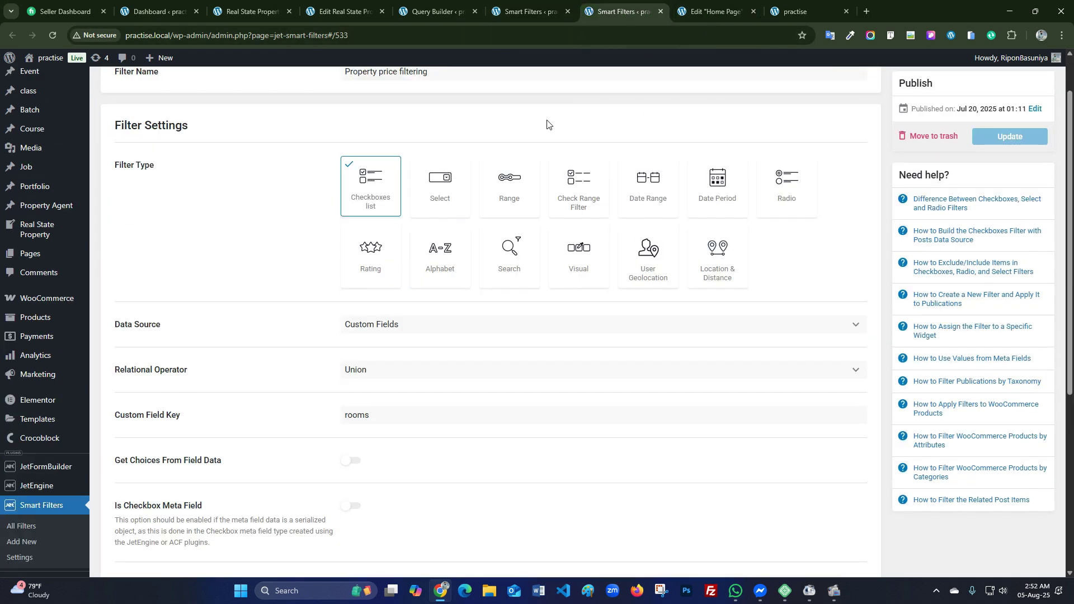
pyautogui.click(446, 326)
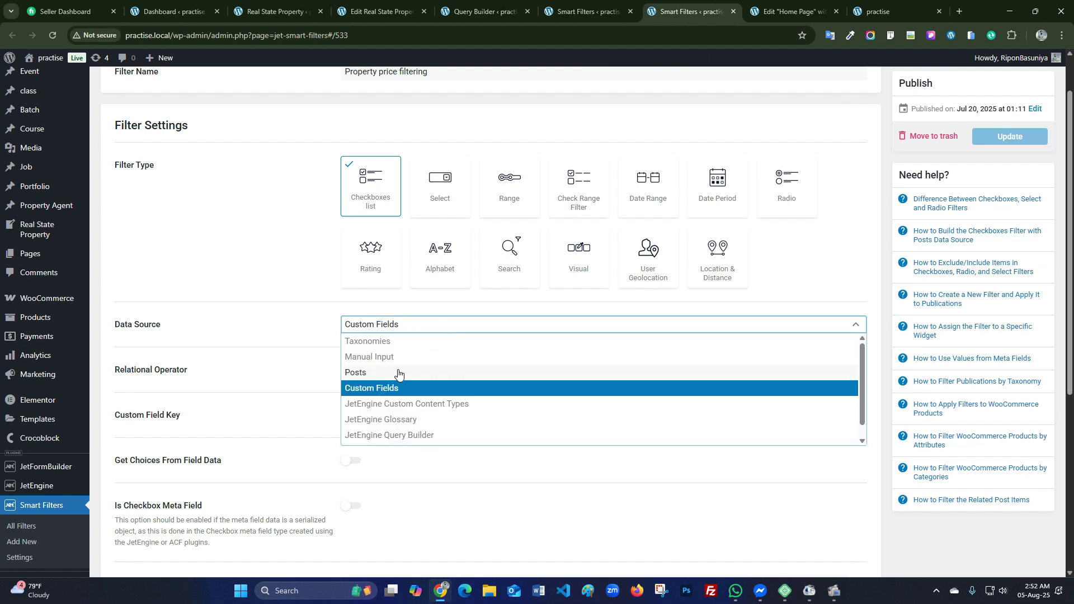
pyautogui.click(385, 357)
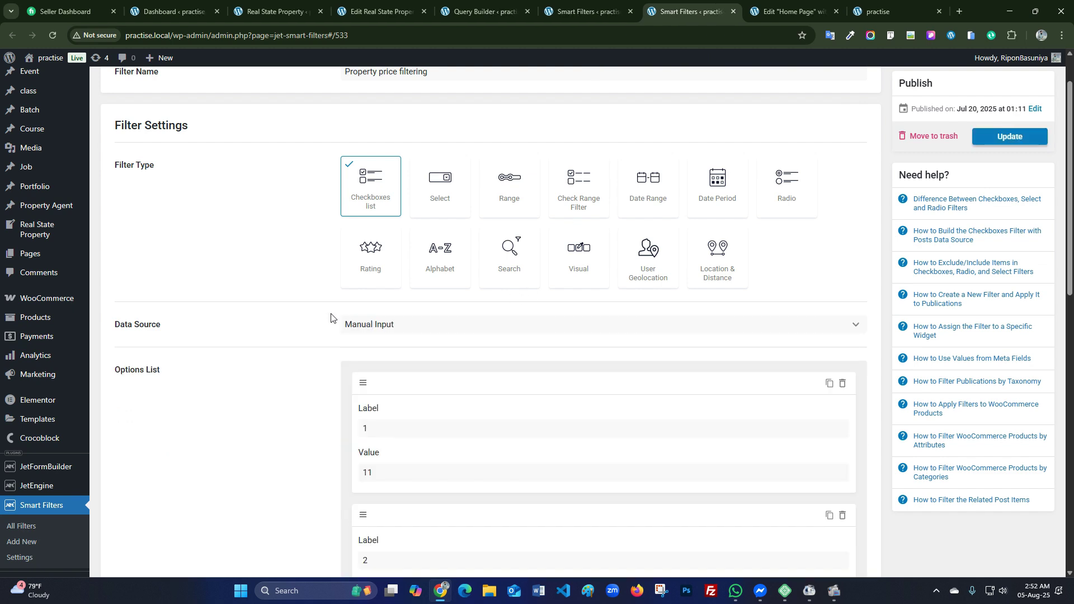
# - Set the value of the manual option labelled 1 to 1
pyautogui.scroll(-6, 314, 309)
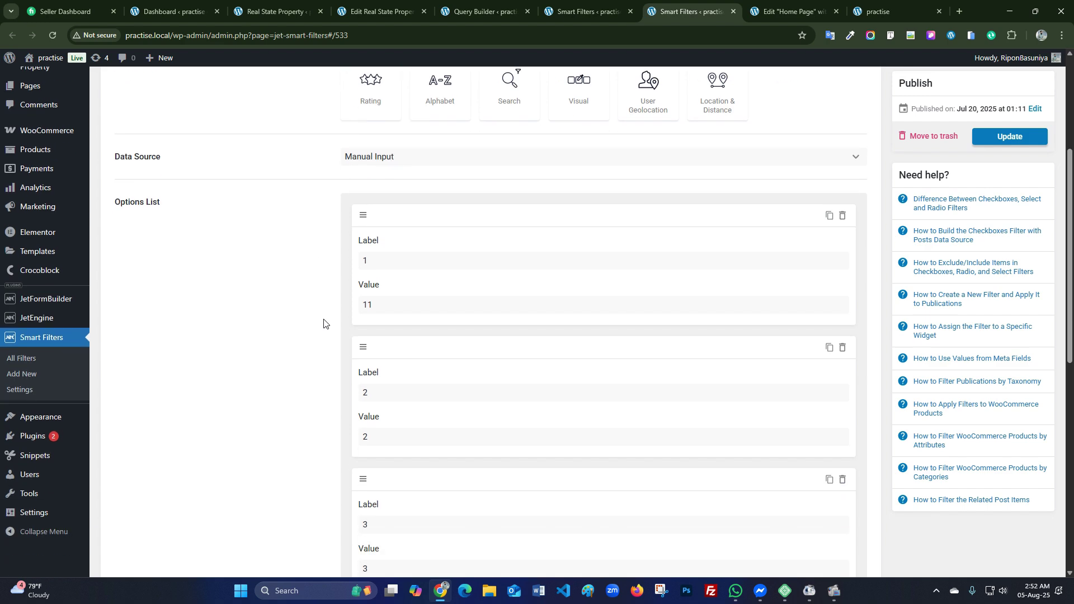
pyautogui.scroll(5, 391, 319)
pyautogui.scroll(-7, 401, 295)
pyautogui.scroll(4, 445, 309)
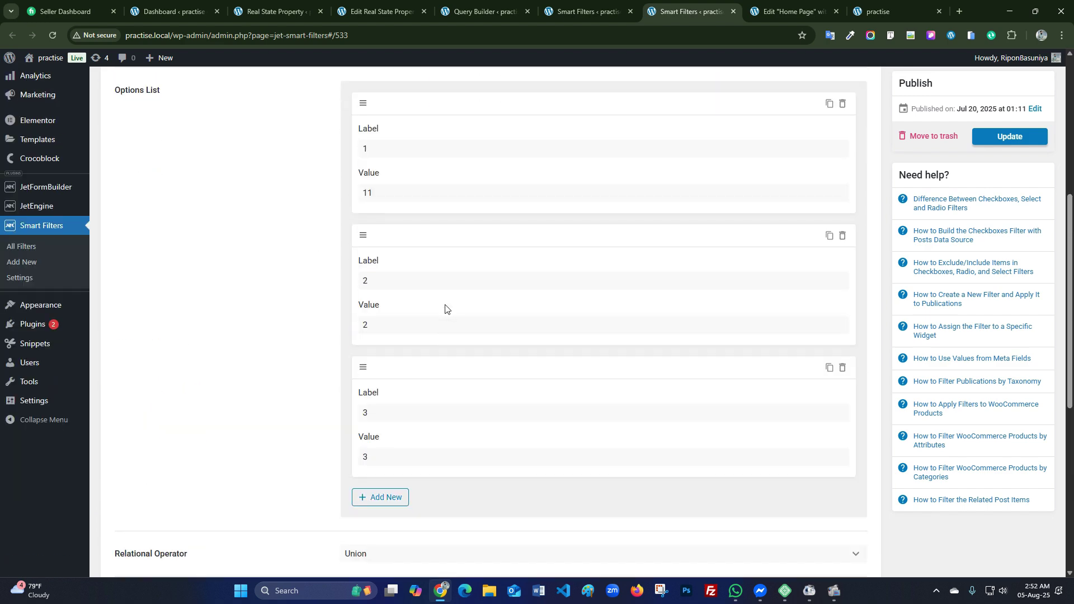
pyautogui.click(382, 188)
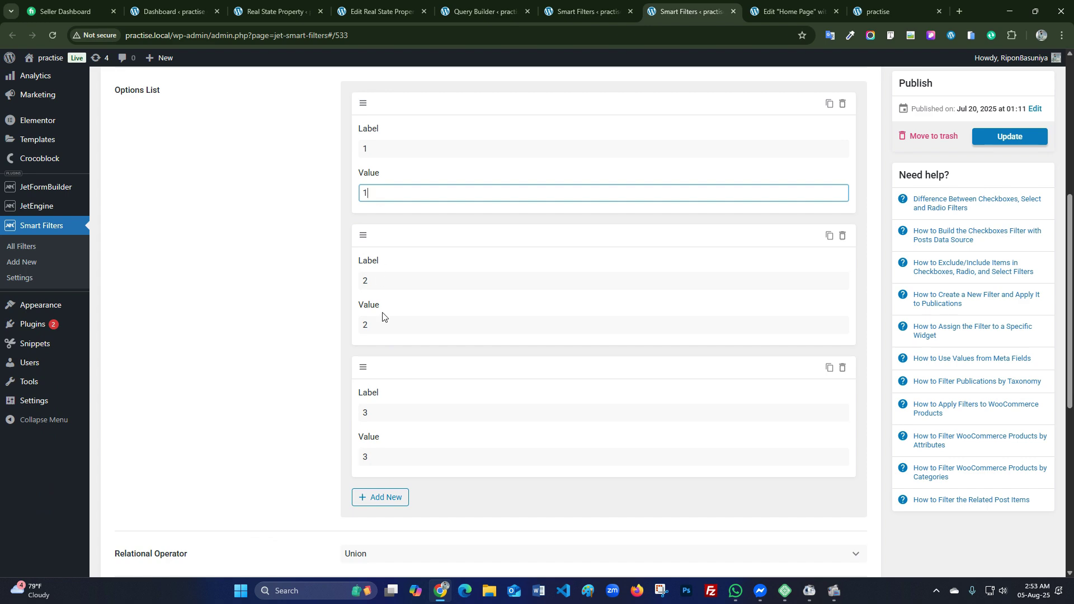
# - Review the filter's name and the label and value of each manual option
pyautogui.scroll(6, 271, 285)
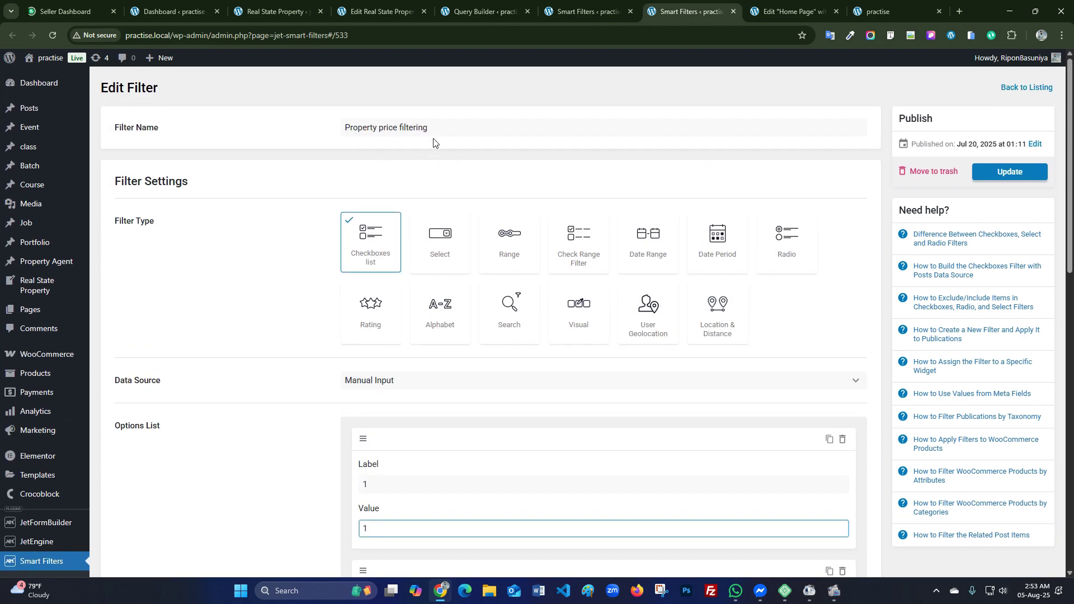
pyautogui.click(434, 128)
pyautogui.doubleClick(390, 128)
pyautogui.click(323, 254)
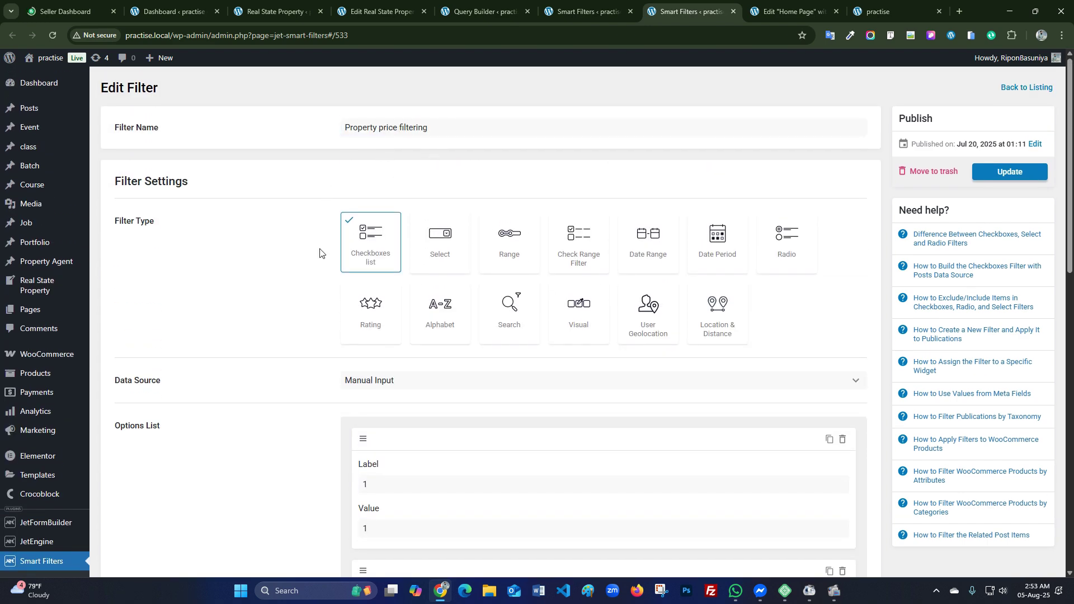
pyautogui.scroll(-5, 323, 254)
pyautogui.scroll(-1, 436, 220)
pyautogui.click(392, 149)
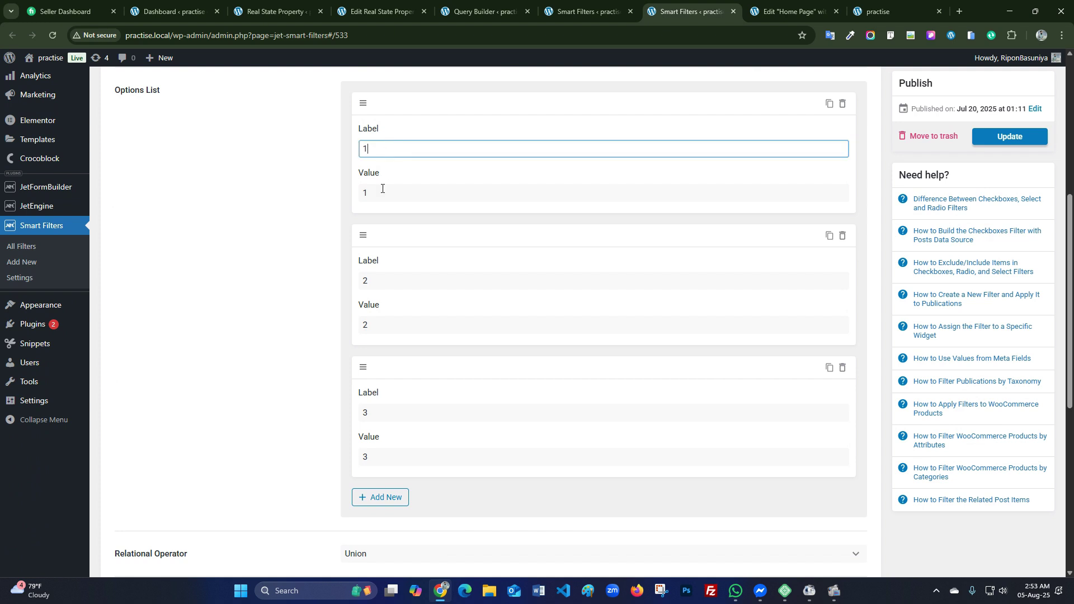
pyautogui.click(383, 192)
pyautogui.click(387, 284)
pyautogui.click(377, 324)
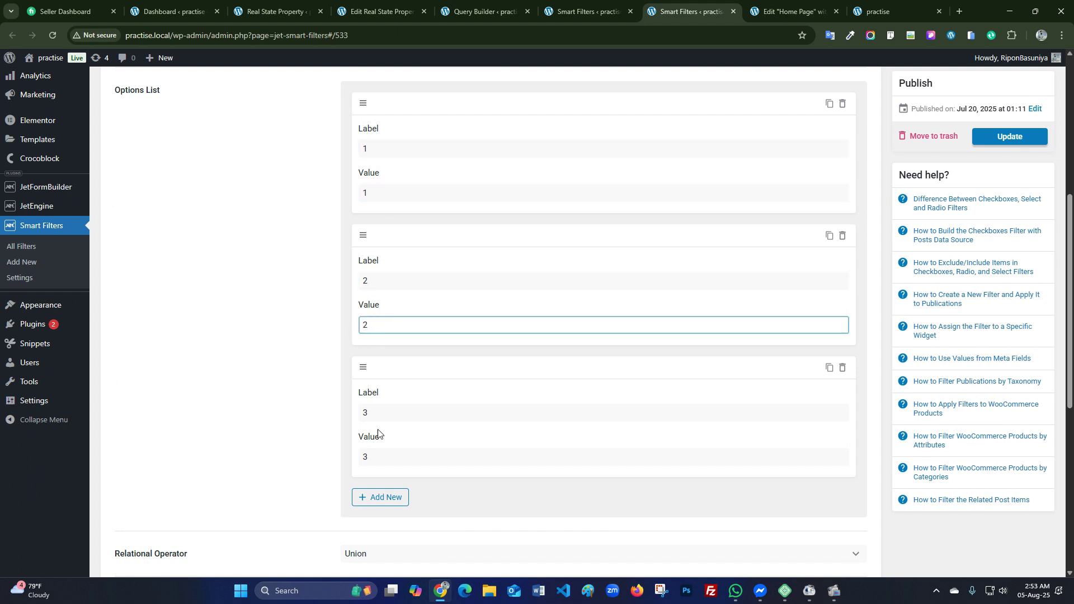
pyautogui.click(380, 414)
pyautogui.click(379, 455)
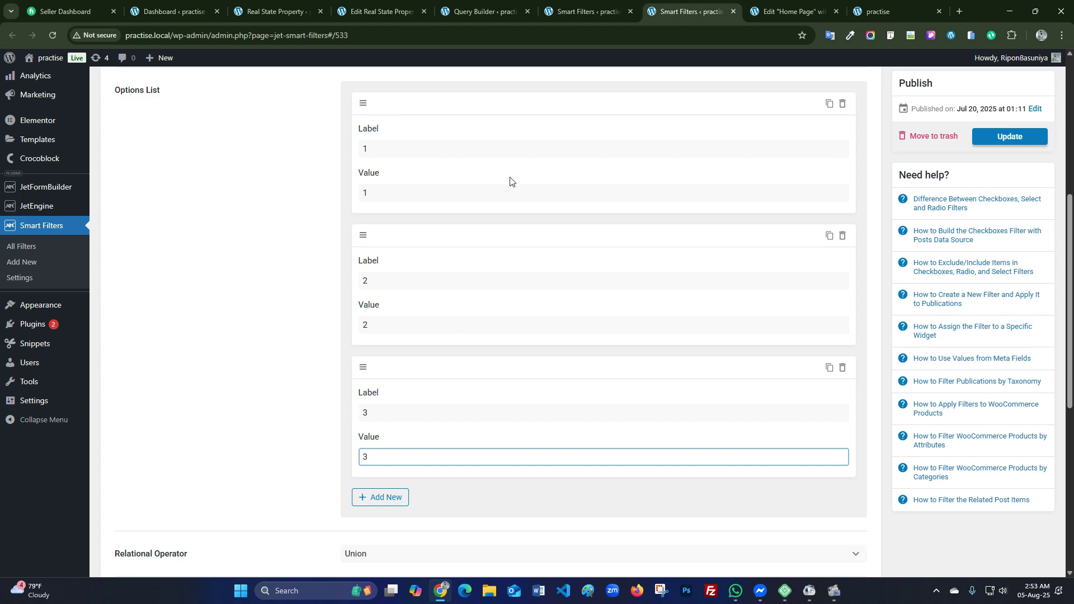
# - Check the room and bath counts on the property cards in the home page editor
pyautogui.click(587, 11)
pyautogui.click(688, 10)
pyautogui.click(797, 11)
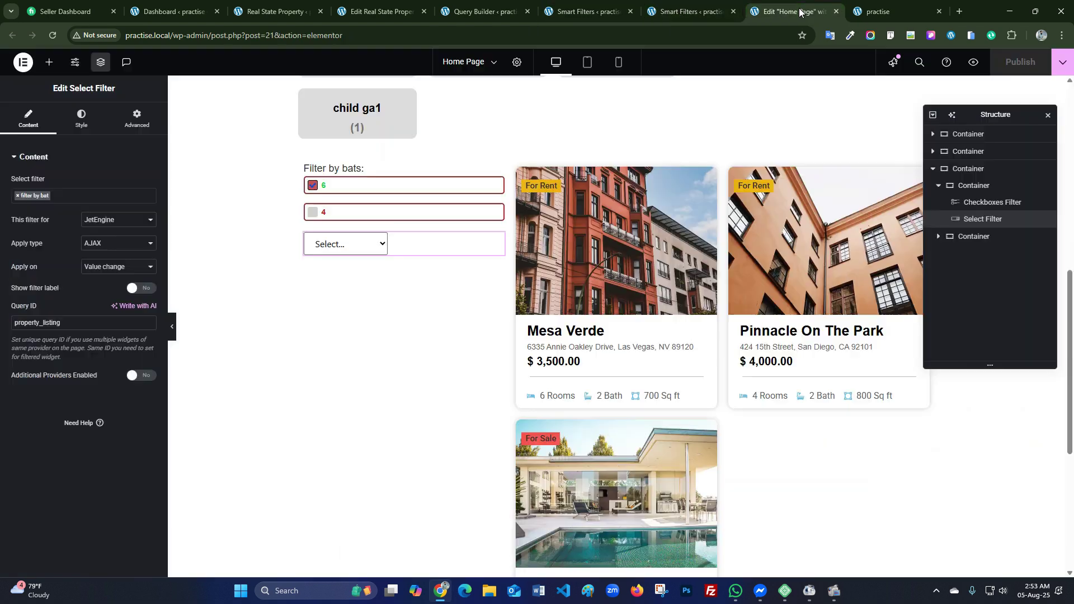
pyautogui.scroll(-2, 577, 249)
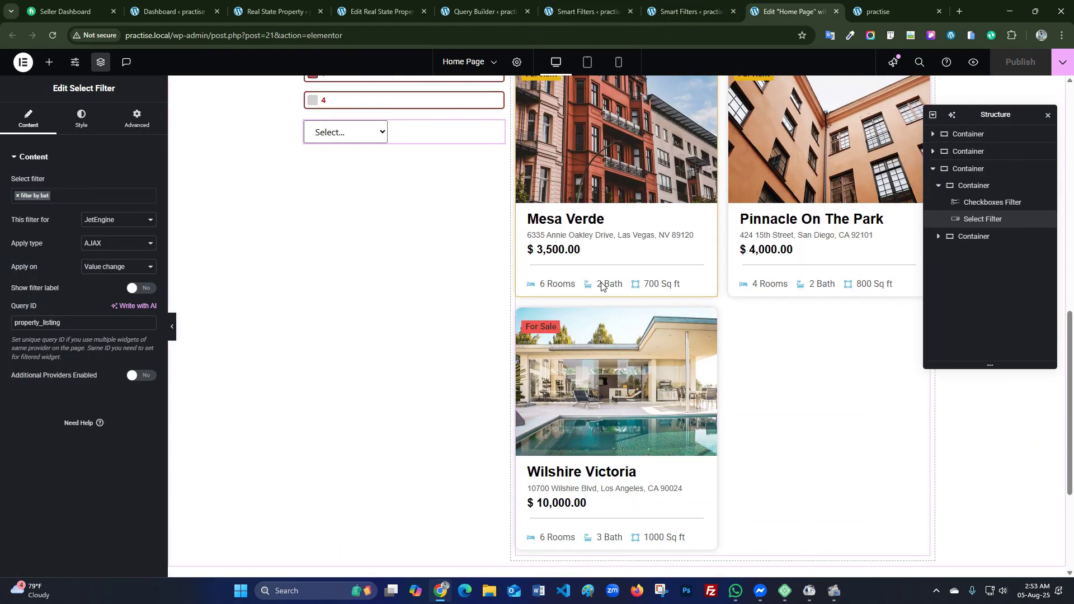
pyautogui.scroll(-1, 613, 290)
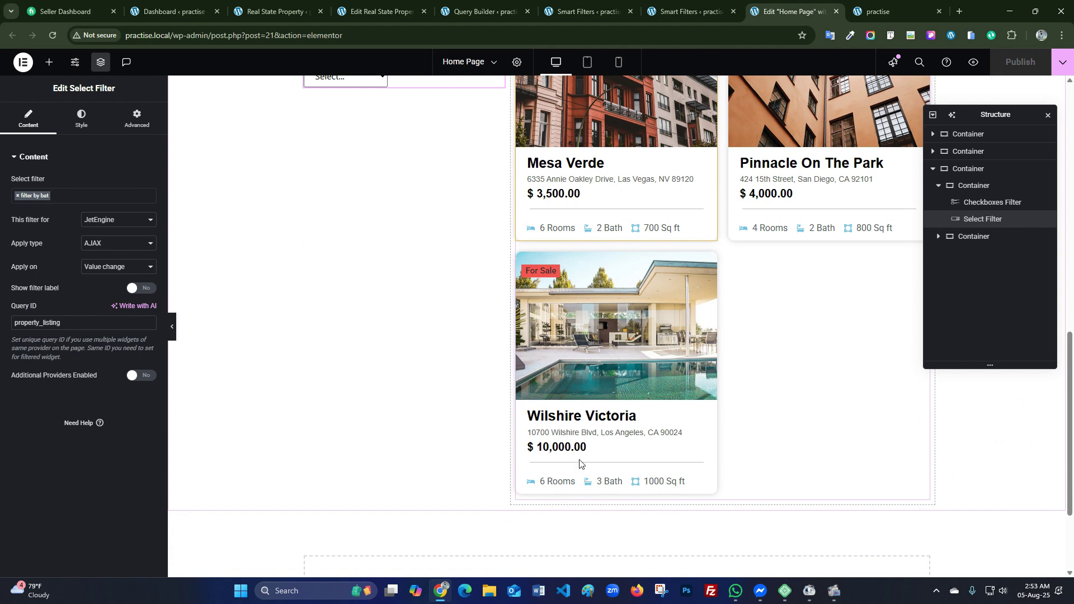
pyautogui.scroll(2, 567, 289)
pyautogui.scroll(-1, 648, 338)
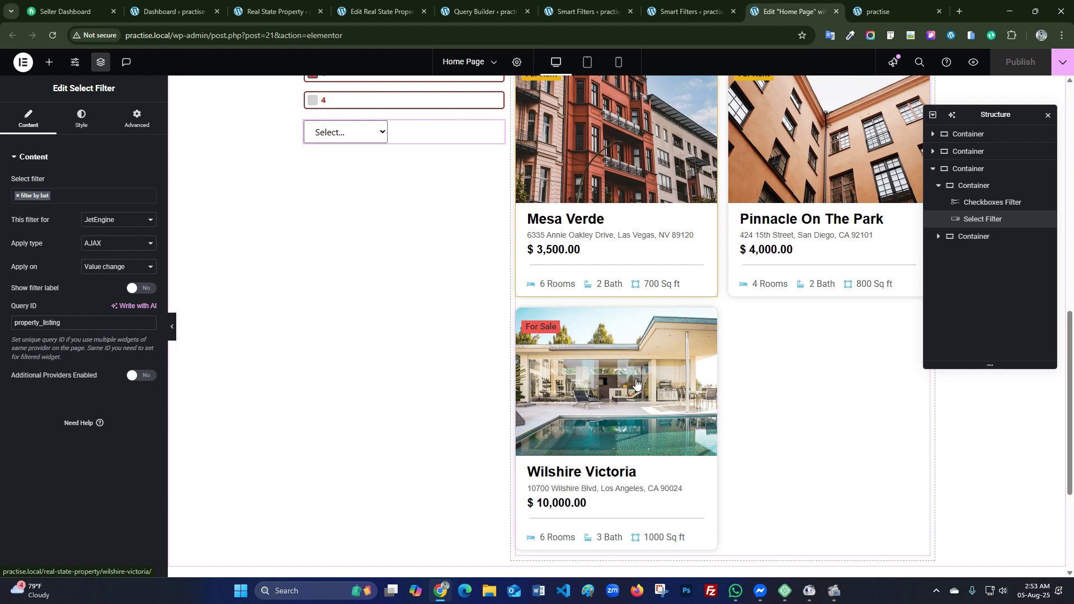
# - Return to the "Property price filtering" settings and delete the option labelled 1 from the options list
pyautogui.click(605, 8)
pyautogui.click(670, 12)
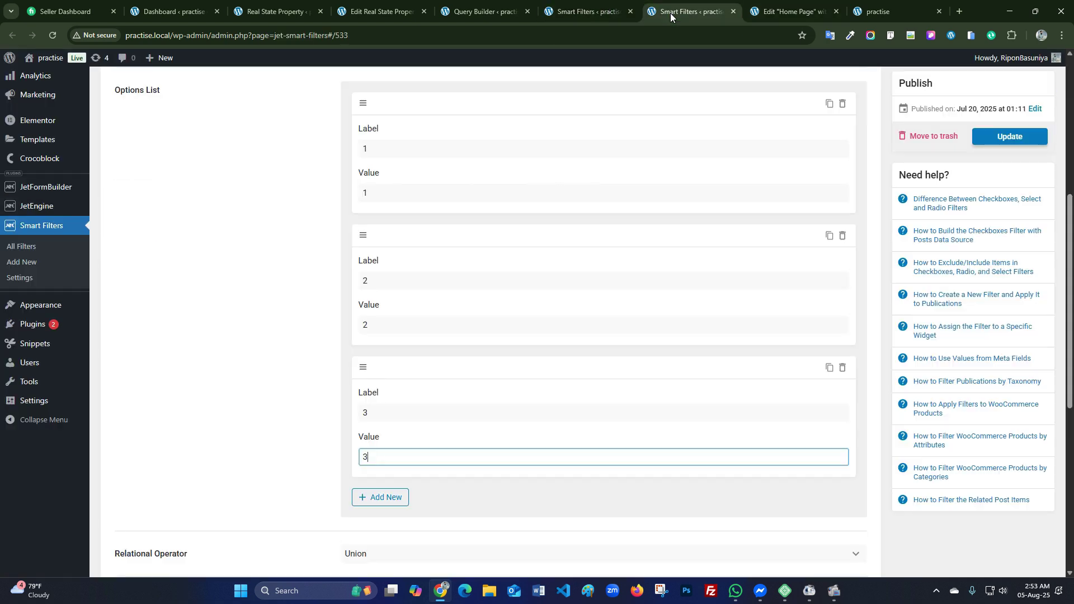
pyautogui.scroll(1, 437, 269)
pyautogui.click(843, 161)
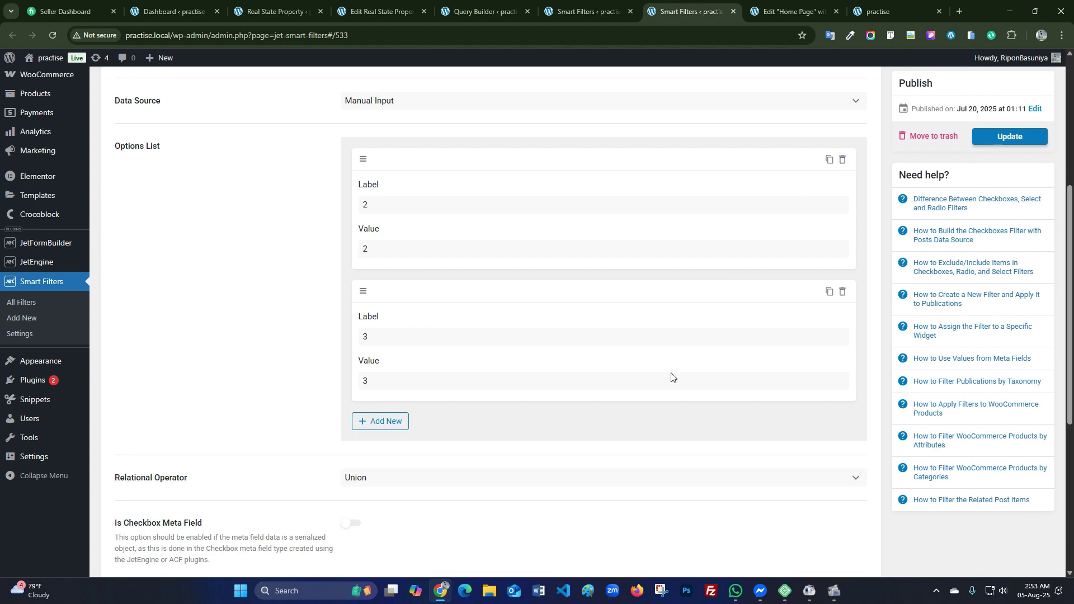
# - Review the label and value of the two remaining manual options, 2 and 3
pyautogui.click(418, 250)
pyautogui.click(257, 274)
pyautogui.click(374, 205)
pyautogui.click(373, 249)
pyautogui.click(399, 337)
pyautogui.click(391, 387)
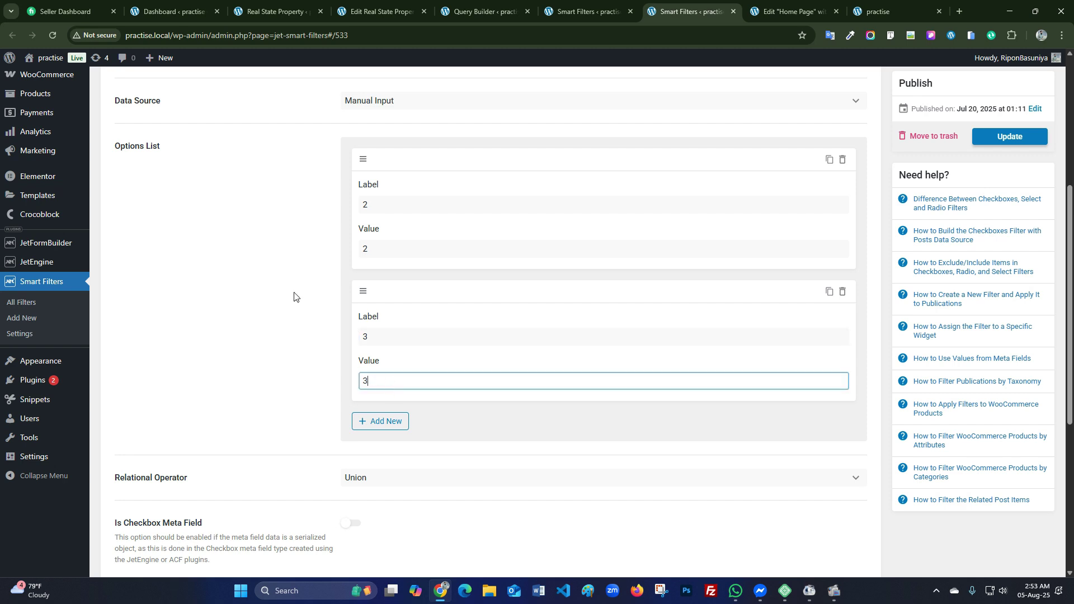
pyautogui.click(295, 298)
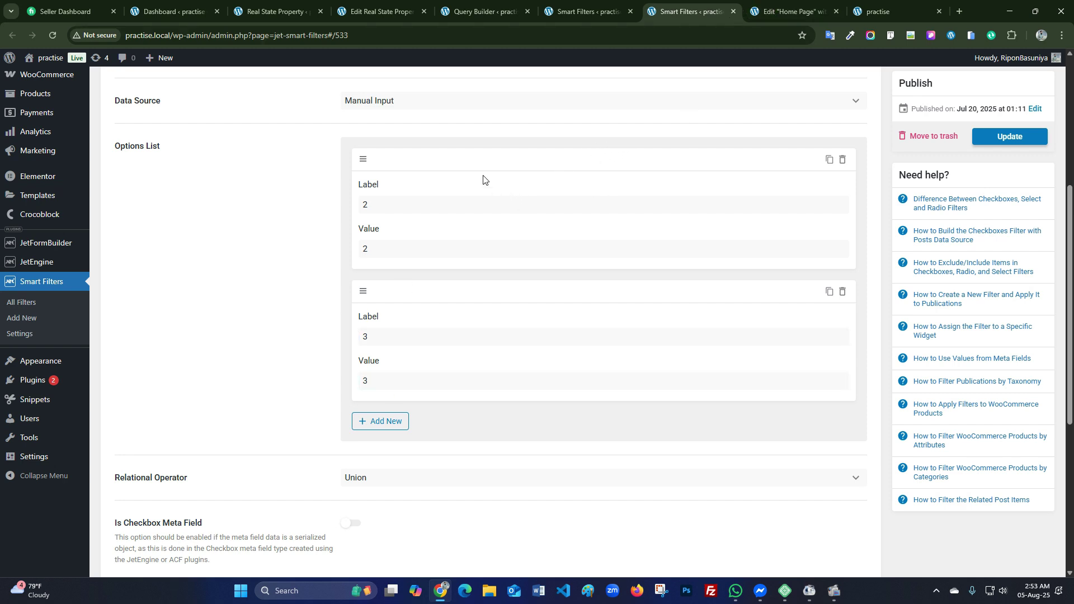
# - Check the name of the Baths meta field in the property's edit page, and return to the filter settings
pyautogui.click(279, 11)
pyautogui.click(369, 11)
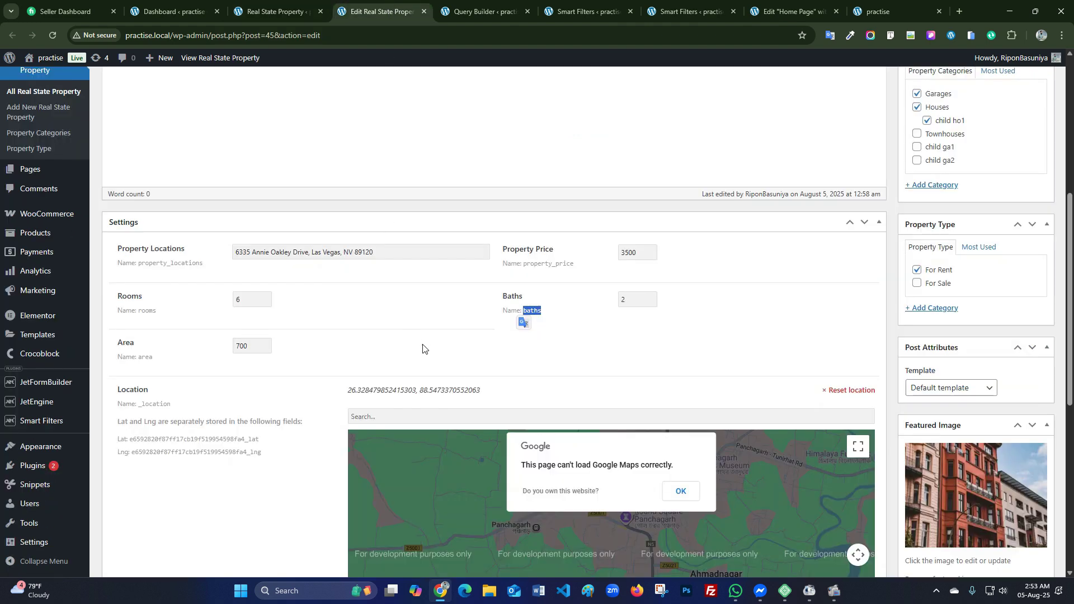
pyautogui.scroll(-2, 425, 347)
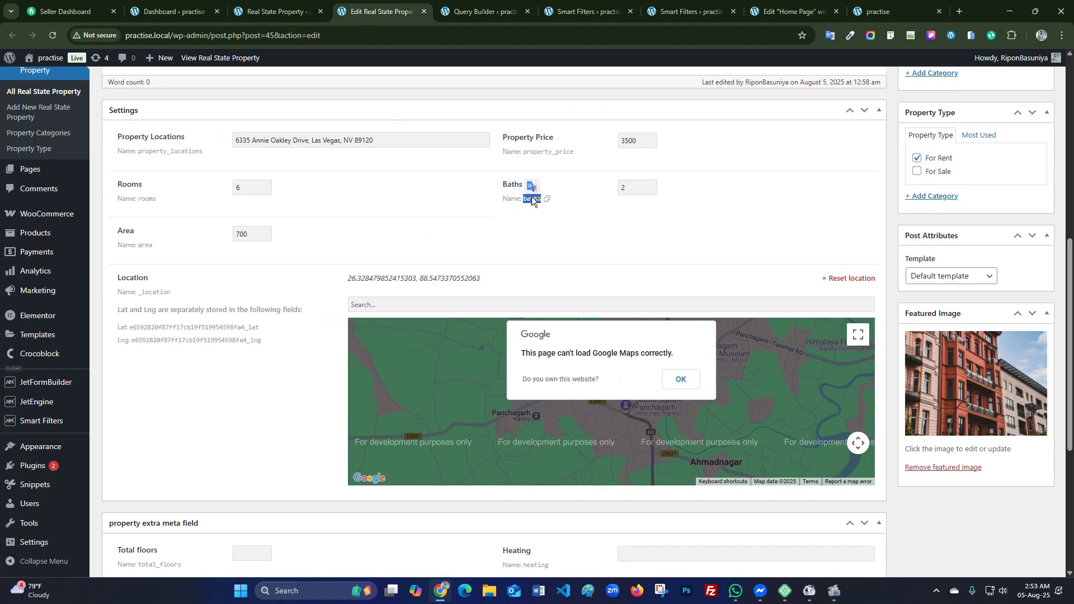
pyautogui.click(456, 3)
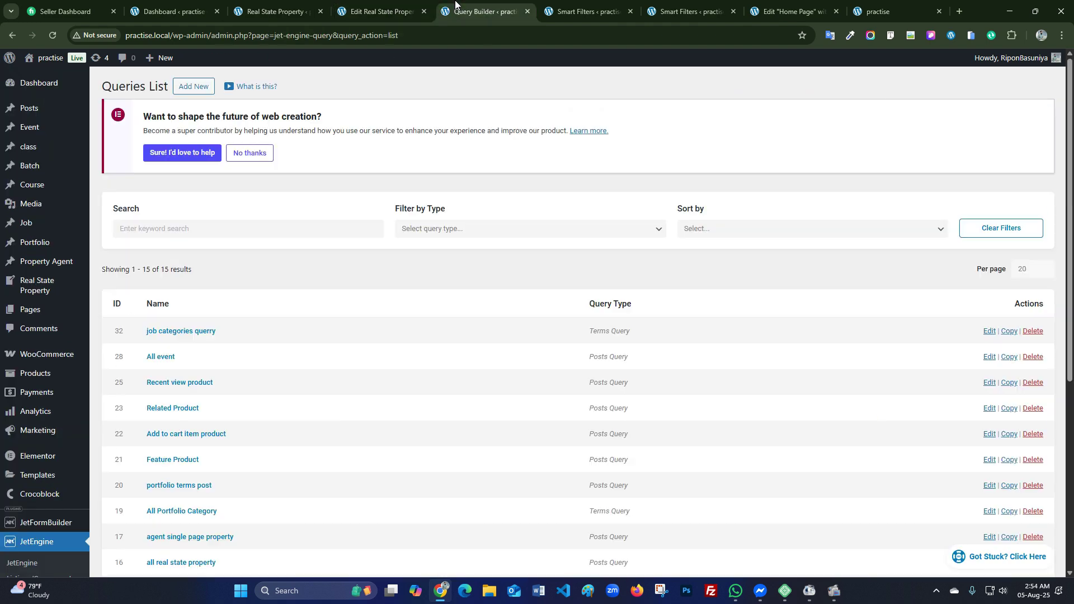
pyautogui.click(584, 11)
pyautogui.click(688, 11)
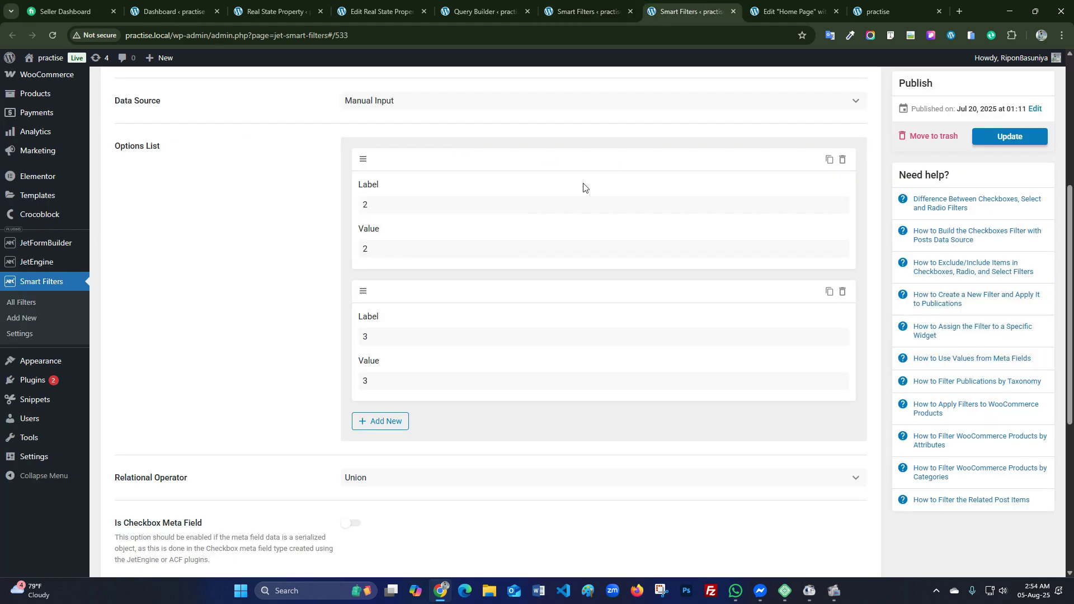
# - Set the filter's query variable to baths and update the filter
pyautogui.scroll(-3, 451, 320)
pyautogui.scroll(-3, 450, 320)
pyautogui.moveTo(405, 285); pyautogui.dragTo(326, 297)
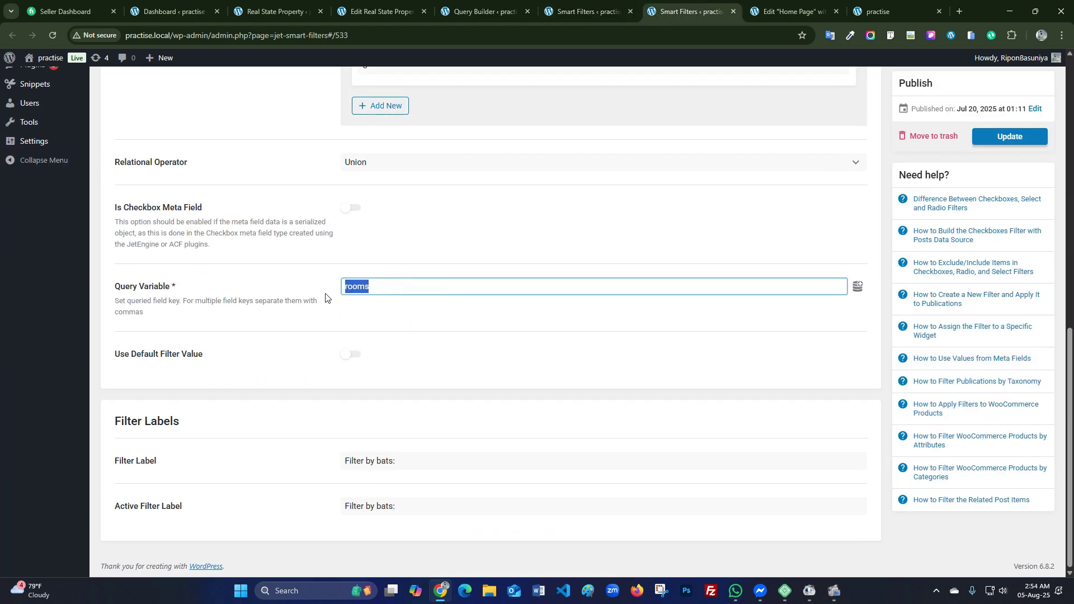
pyautogui.write('baths')
pyautogui.click(317, 287)
pyautogui.scroll(8, 333, 314)
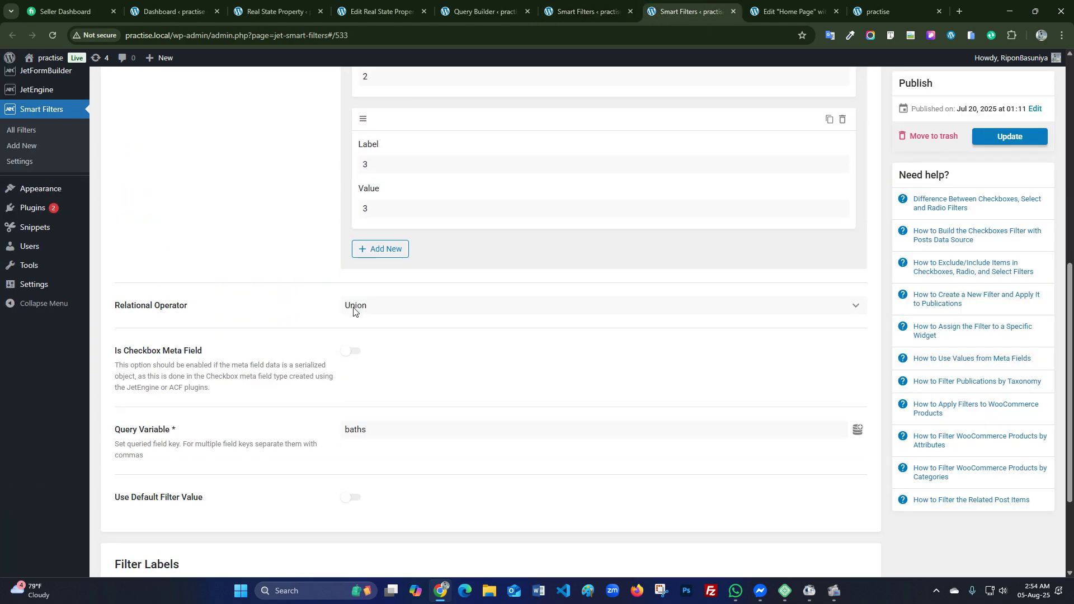
pyautogui.scroll(2, 354, 312)
pyautogui.scroll(-10, 357, 311)
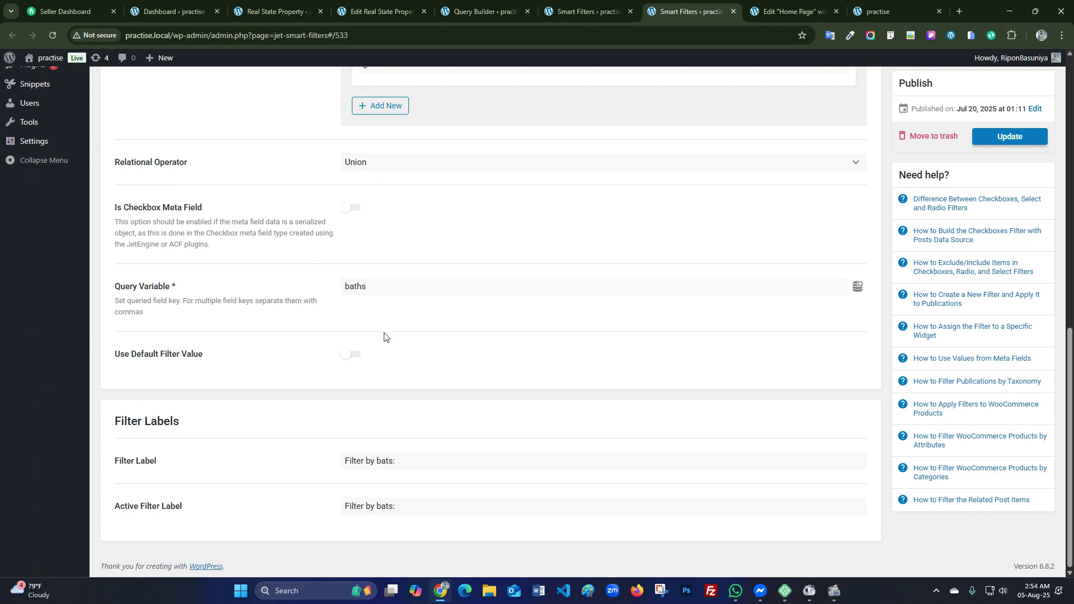
pyautogui.click(1008, 136)
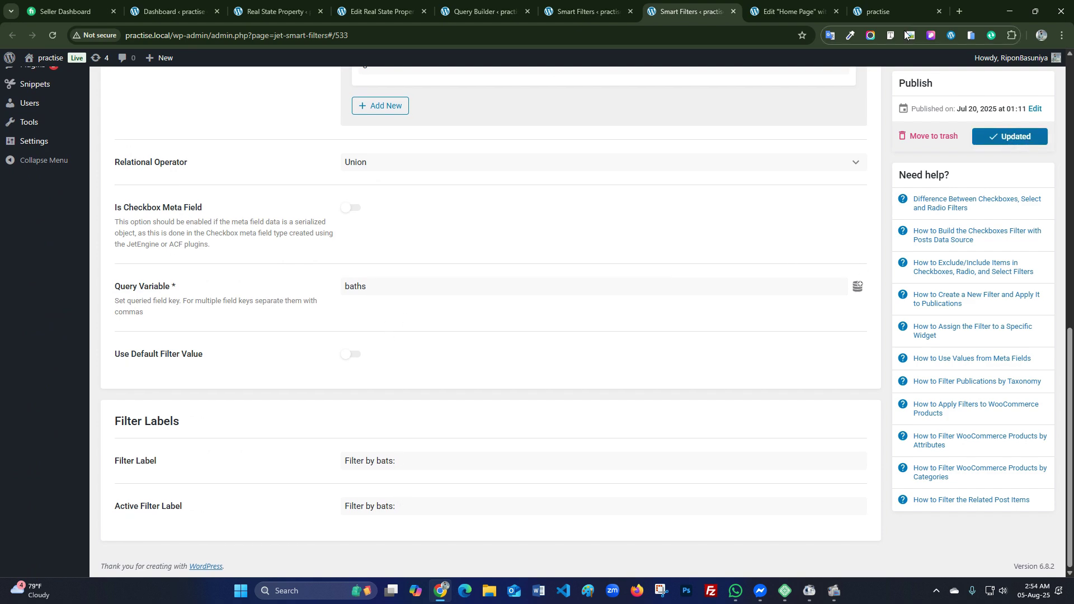
# - Reload the home page, test the select filter with option 3, and reset it to show all properties
pyautogui.click(886, 4)
pyautogui.click(55, 36)
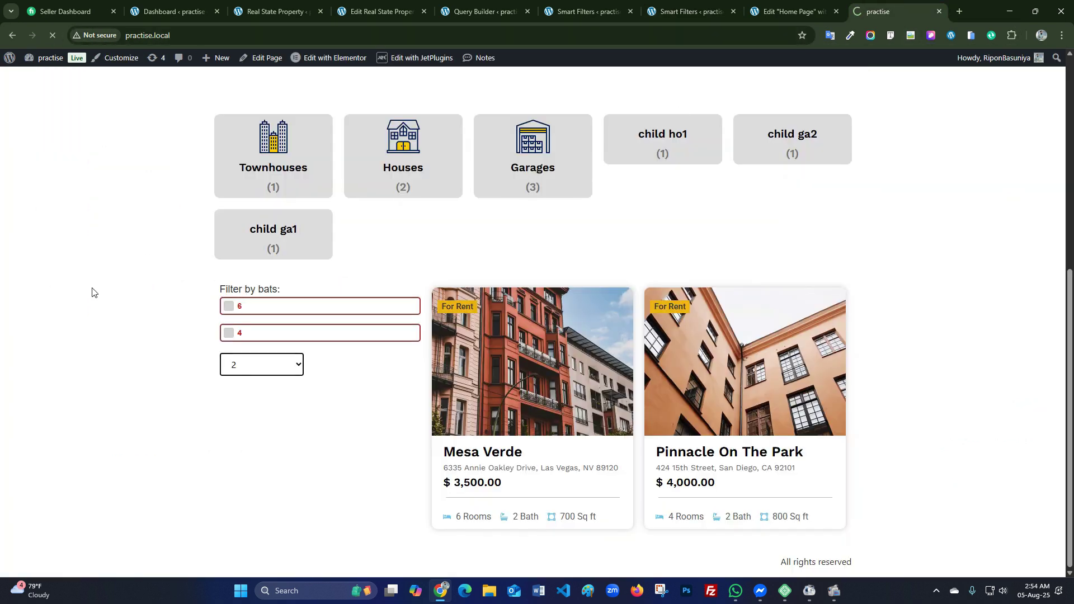
pyautogui.click(287, 364)
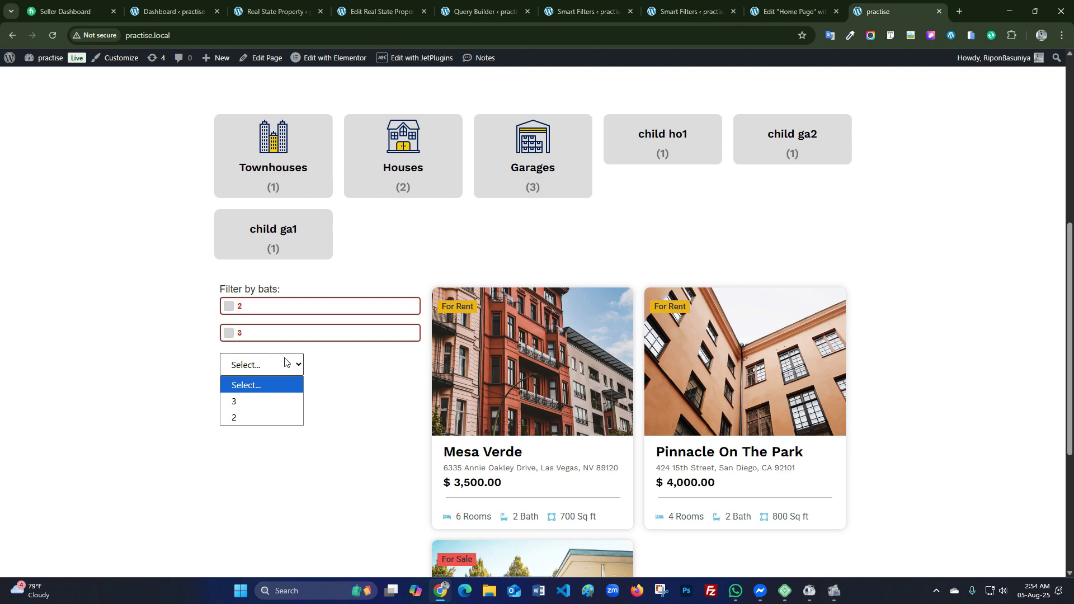
pyautogui.click(261, 399)
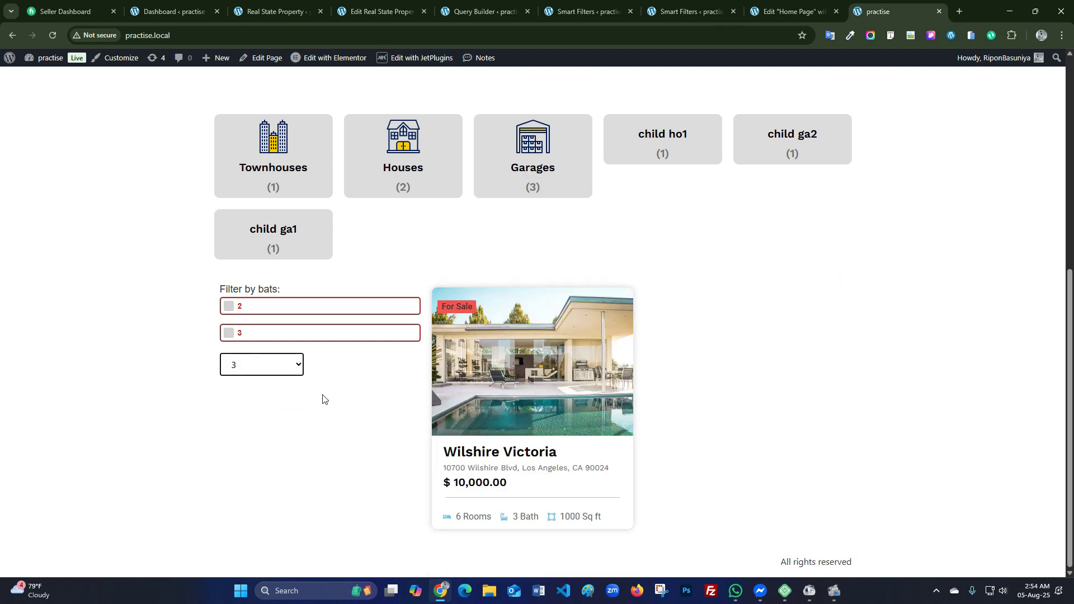
pyautogui.click(259, 366)
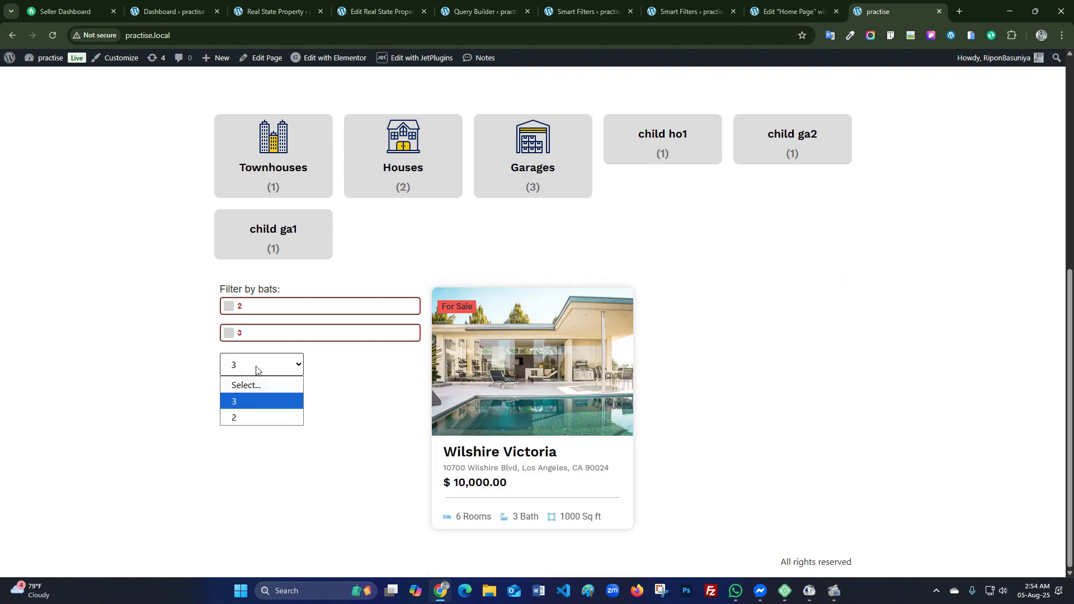
pyautogui.click(233, 381)
pyautogui.scroll(-3, 576, 403)
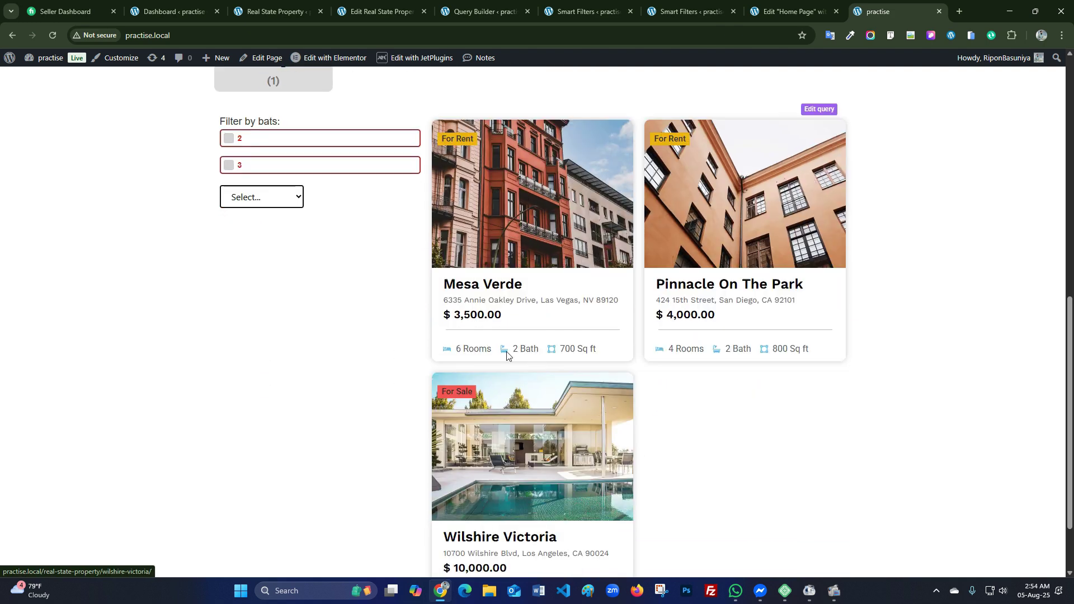
# - Test the "Filter by bats" checkboxes 2 and 3 one at a time on the property listing, clearing each
pyautogui.scroll(1, 539, 376)
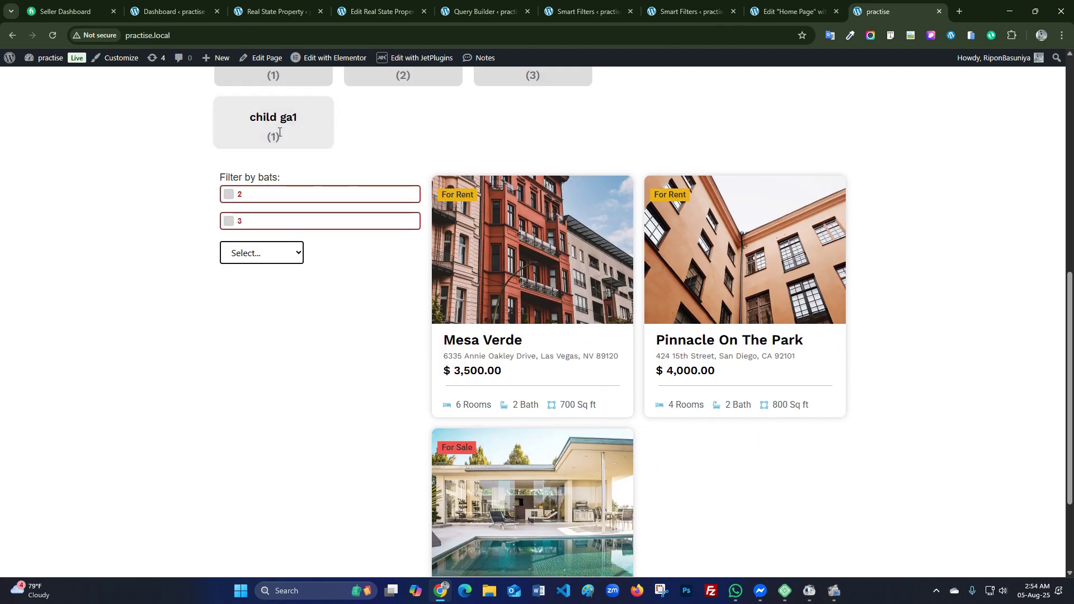
pyautogui.click(229, 194)
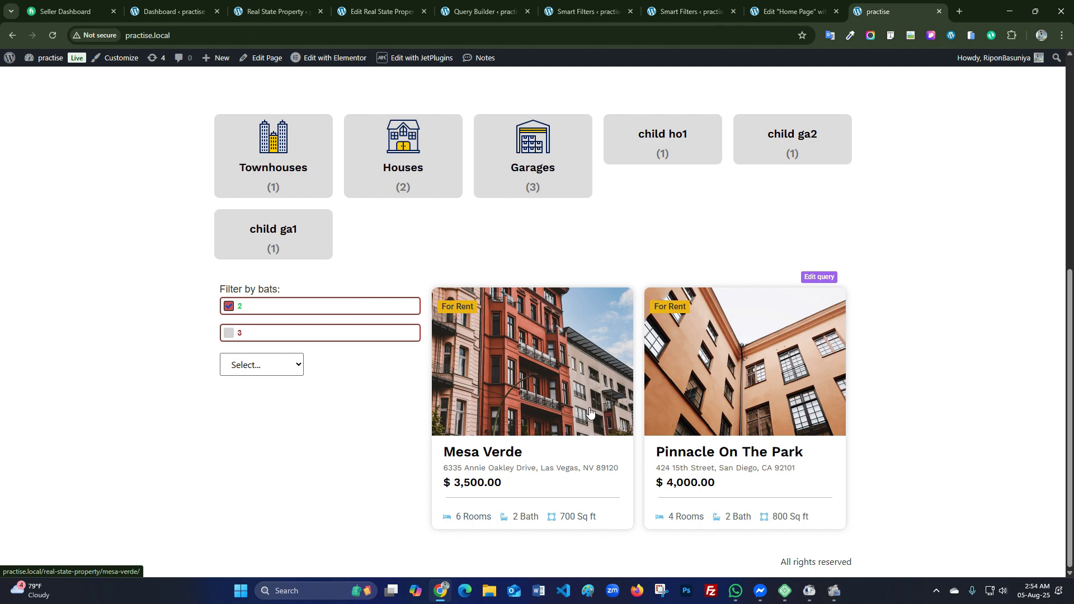
pyautogui.click(228, 331)
pyautogui.scroll(-2, 227, 330)
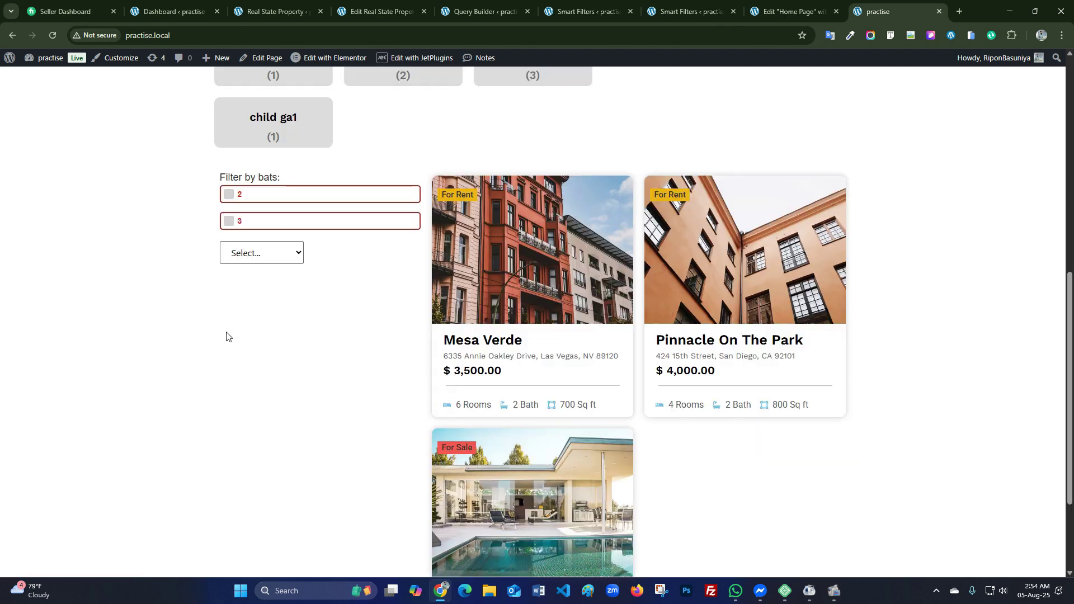
pyautogui.click(228, 222)
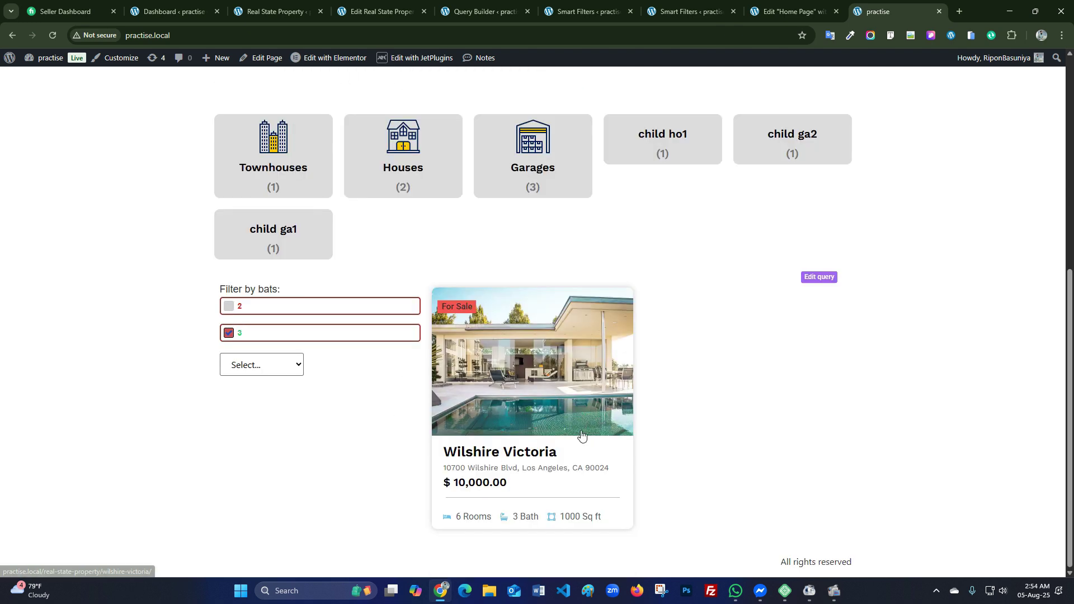
pyautogui.click(228, 389)
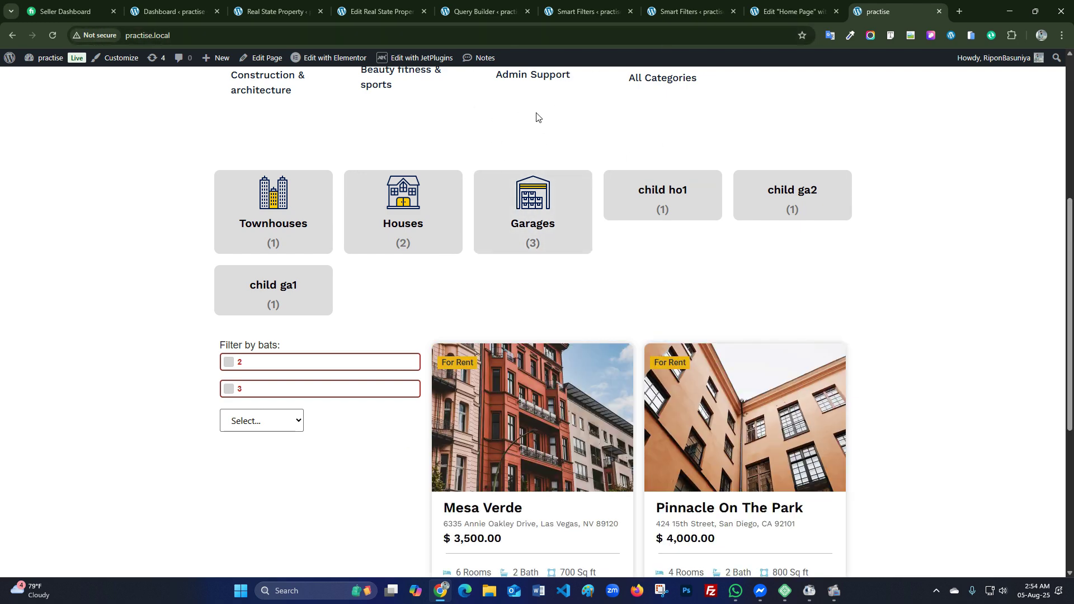
# - Return to the "Property price filtering" settings and compare the labels and values of both manual options
pyautogui.click(503, 5)
pyautogui.click(585, 6)
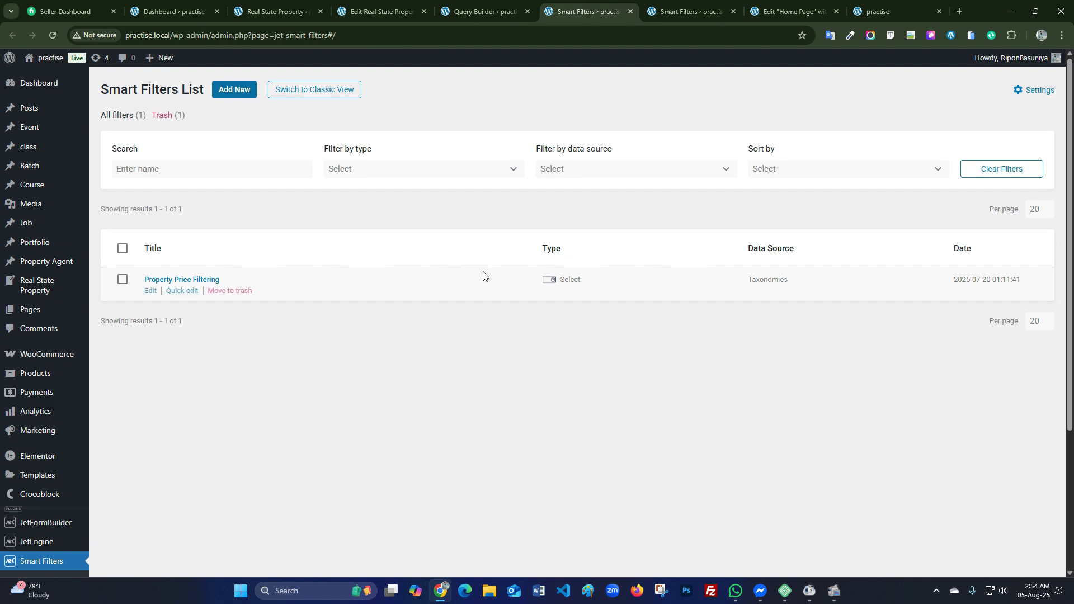
pyautogui.click(694, 7)
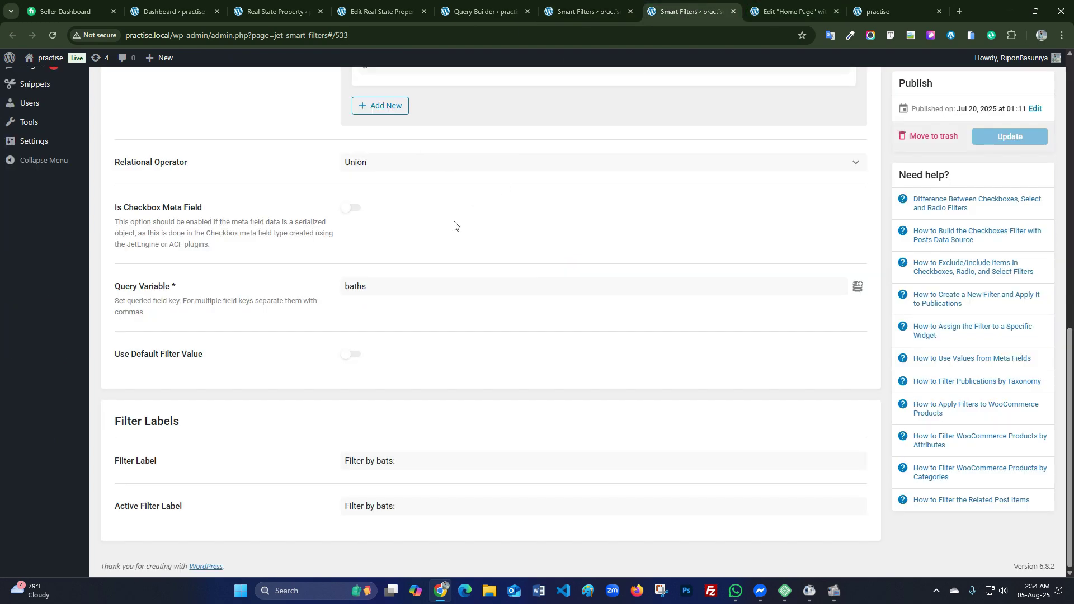
pyautogui.scroll(5, 436, 235)
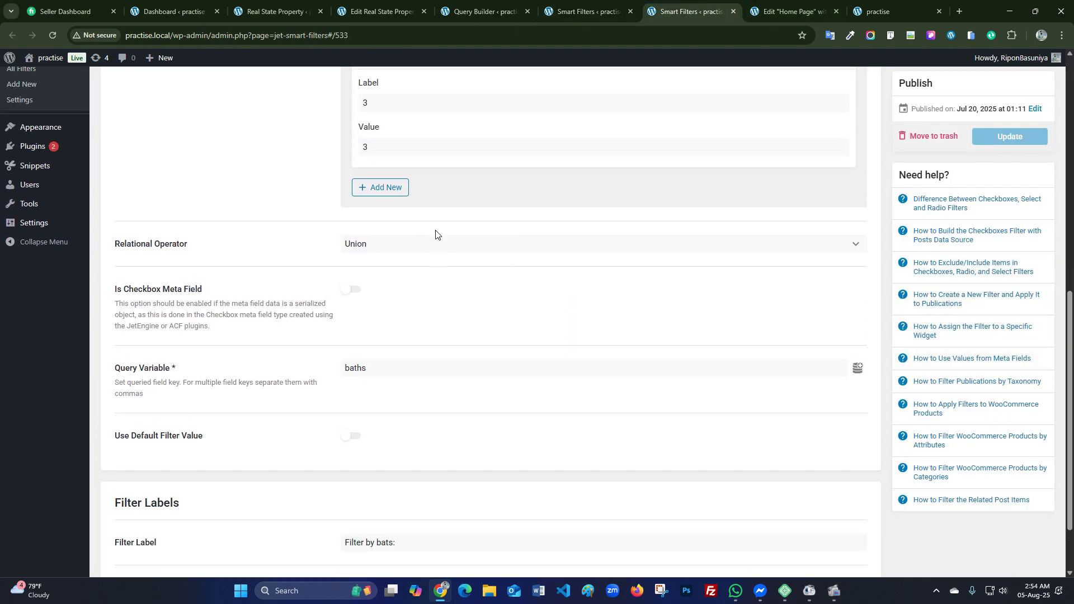
pyautogui.click(398, 175)
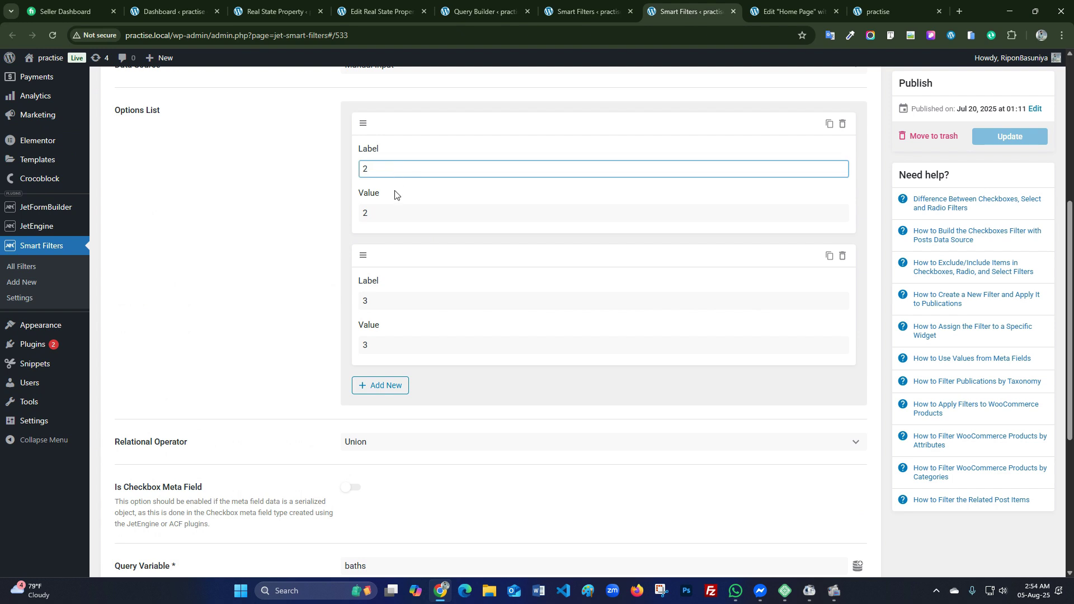
pyautogui.click(388, 221)
pyautogui.click(385, 300)
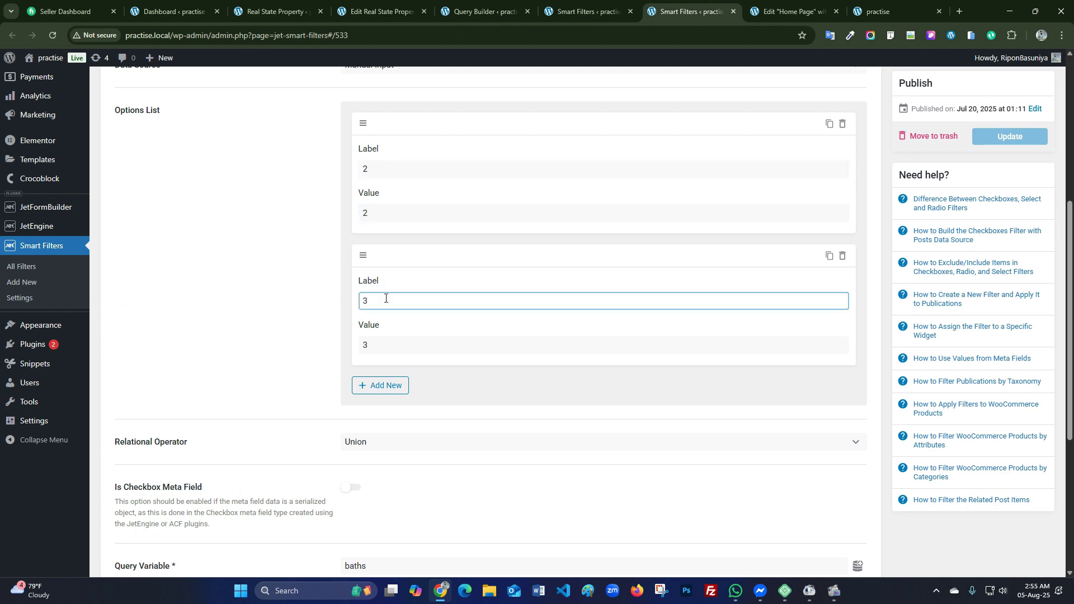
pyautogui.click(377, 216)
pyautogui.click(379, 344)
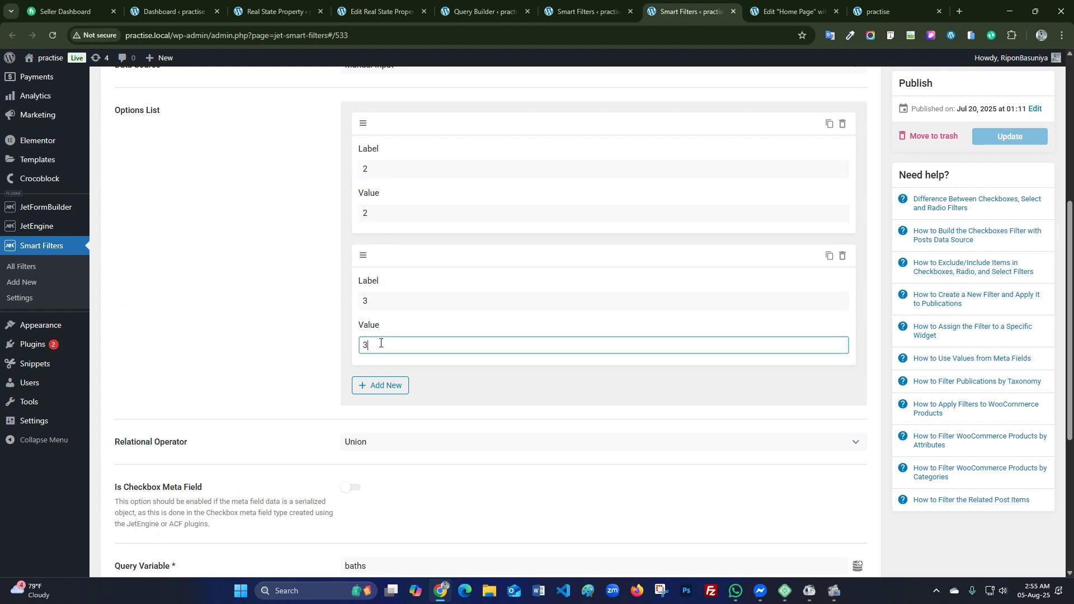
pyautogui.click(384, 301)
pyautogui.click(395, 228)
# - Change the filter's data source to Taxonomies
pyautogui.scroll(3, 394, 208)
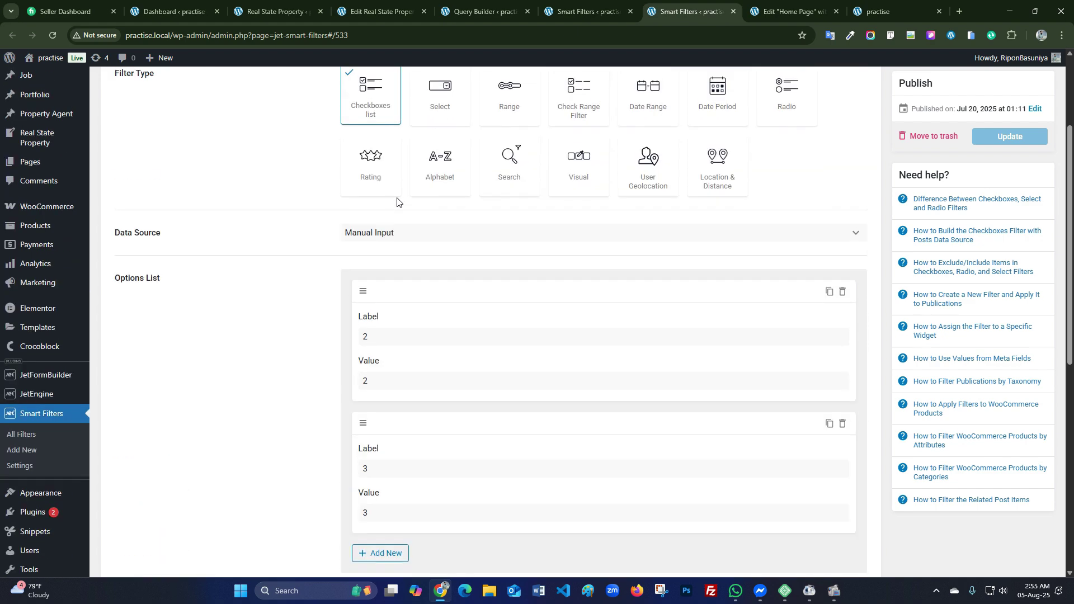
pyautogui.click(396, 234)
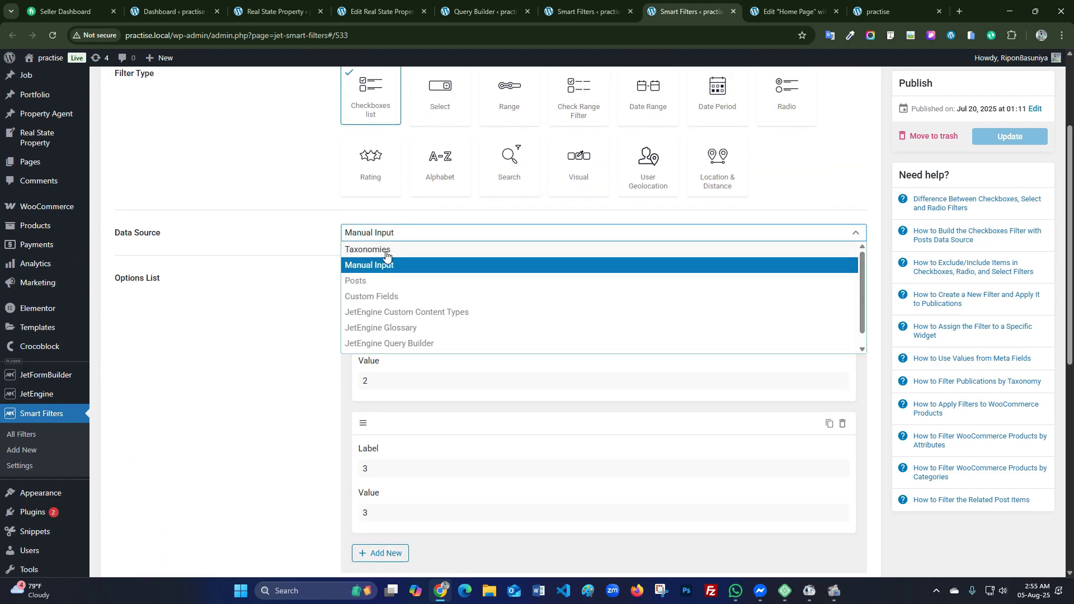
pyautogui.click(385, 250)
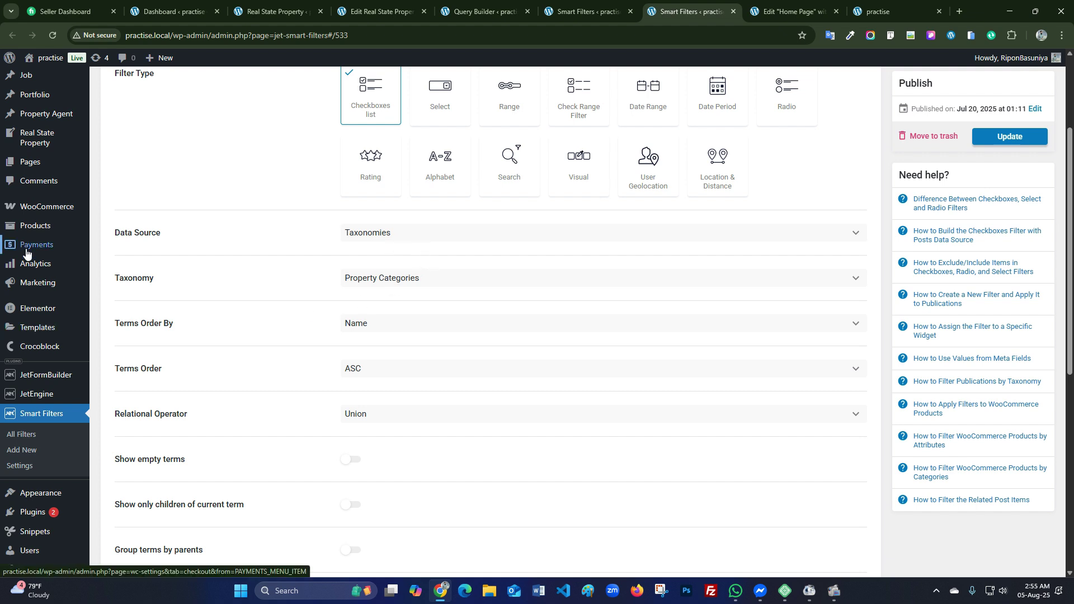
# - Open the Real State Property's Property Categories page in a new browser tab
pyautogui.scroll(2, 36, 232)
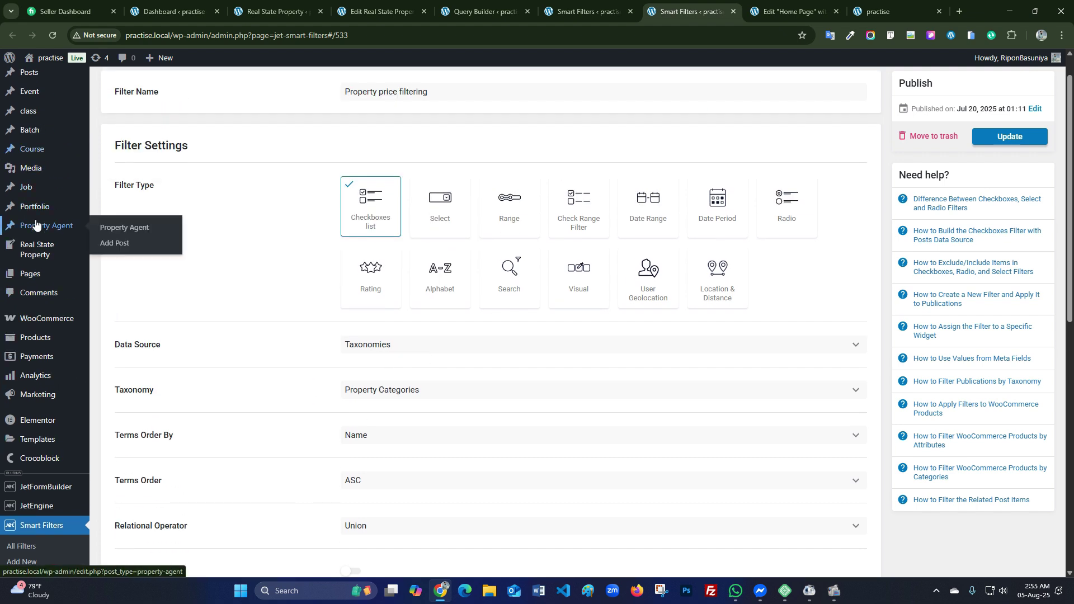
pyautogui.scroll(1, 39, 221)
pyautogui.moveTo(47, 291)
pyautogui.rightClick(121, 324)
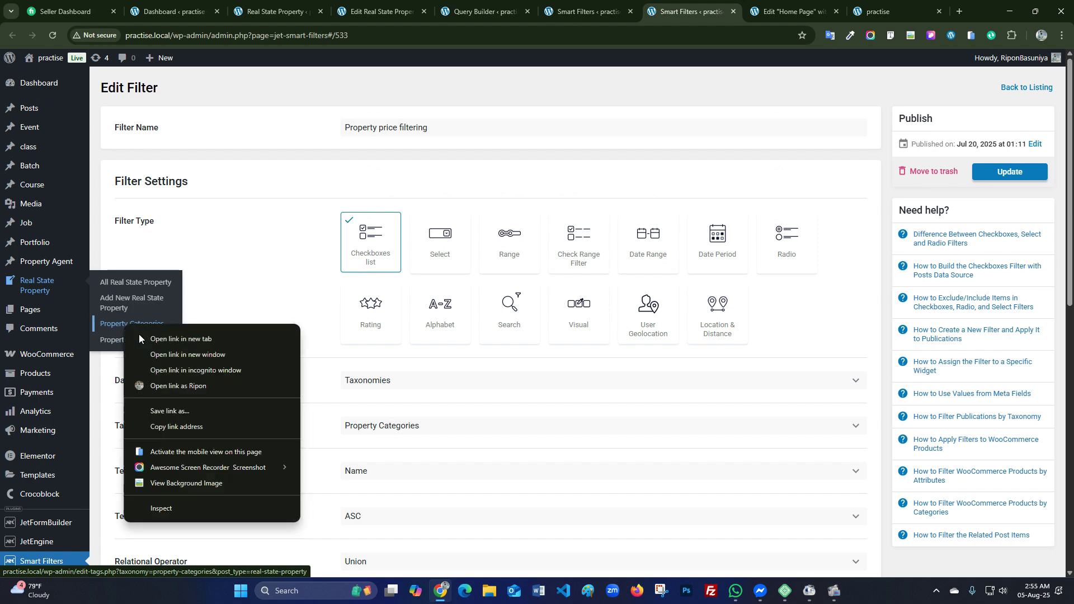
pyautogui.click(146, 339)
pyautogui.click(703, 12)
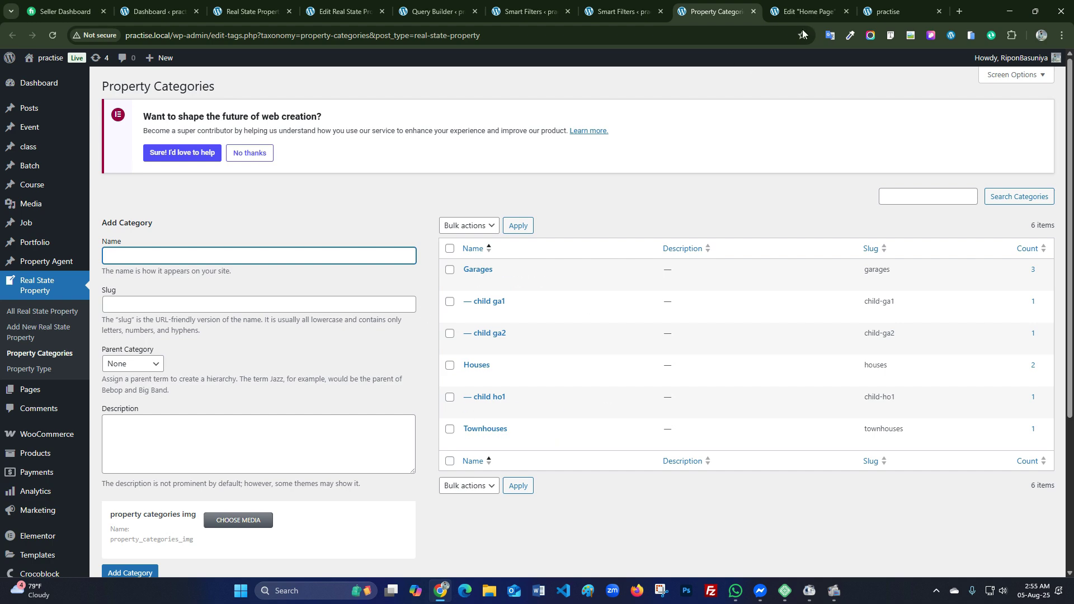
# - Open the Garages property category archive from the category cards on the site's home page
pyautogui.click(895, 12)
pyautogui.scroll(3, 401, 328)
pyautogui.scroll(-3, 401, 328)
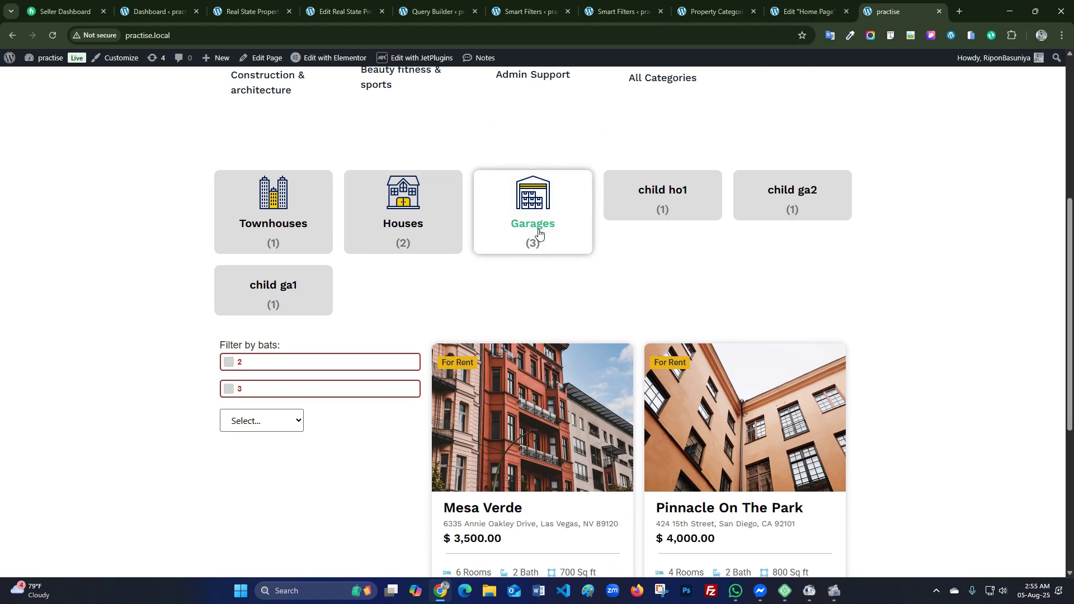
pyautogui.click(536, 235)
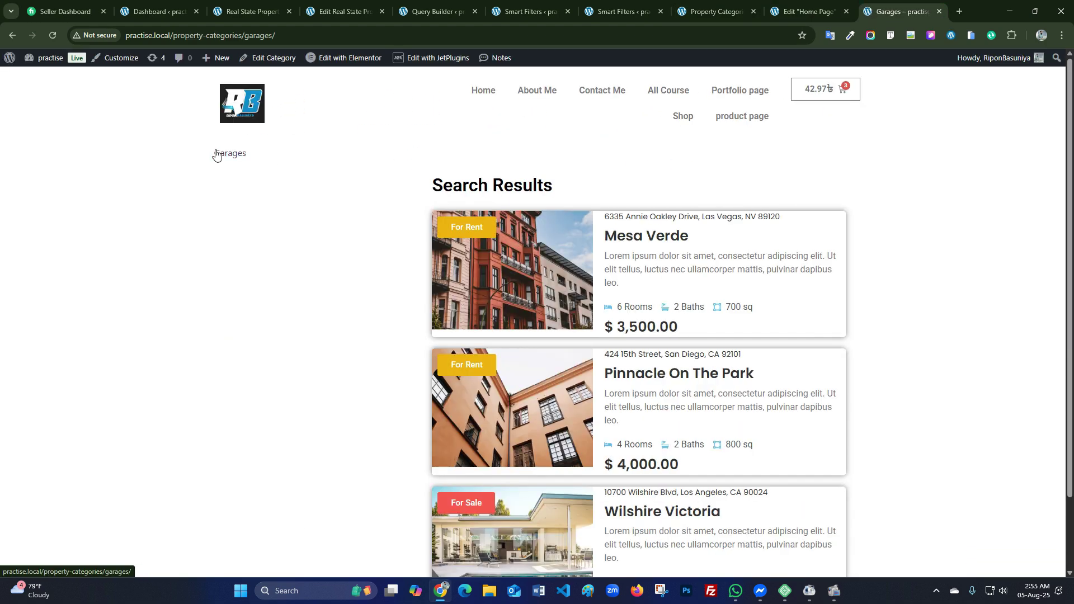
# - Open the property categories archive template in the Elementor editor in a new tab, placed beside the Property Categories tab
pyautogui.moveTo(347, 61)
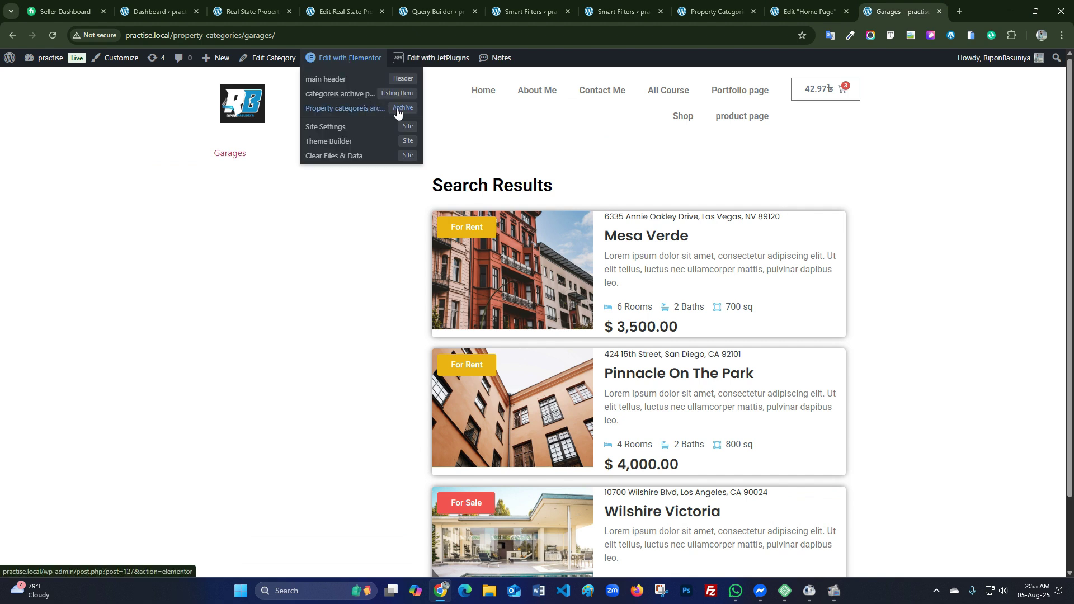
pyautogui.rightClick(397, 112)
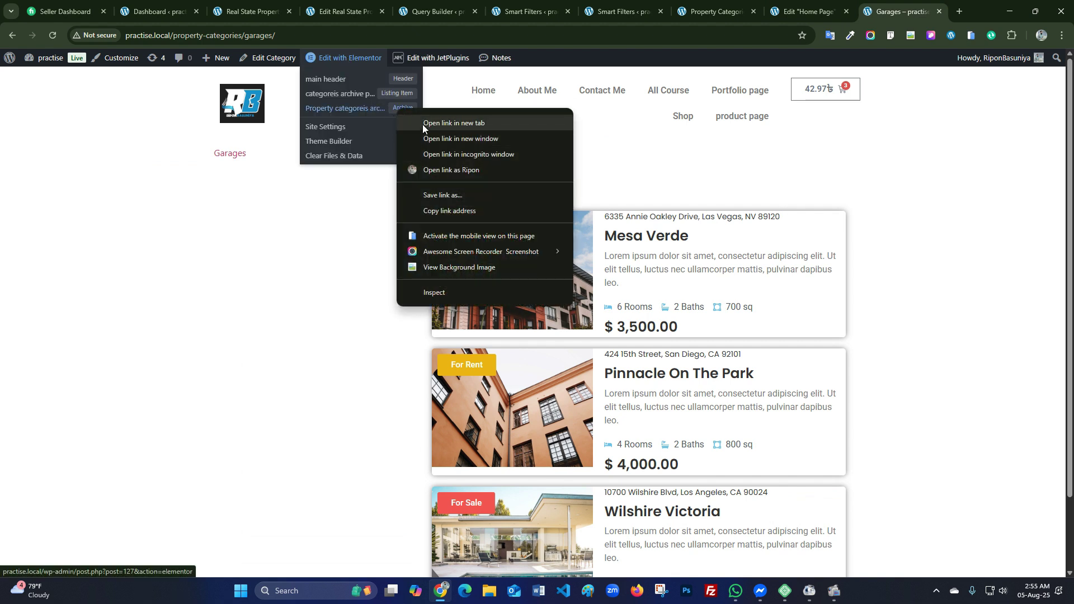
pyautogui.click(455, 119)
pyautogui.click(827, 12)
pyautogui.moveTo(827, 12); pyautogui.dragTo(733, 9)
pyautogui.click(661, 11)
pyautogui.click(736, 11)
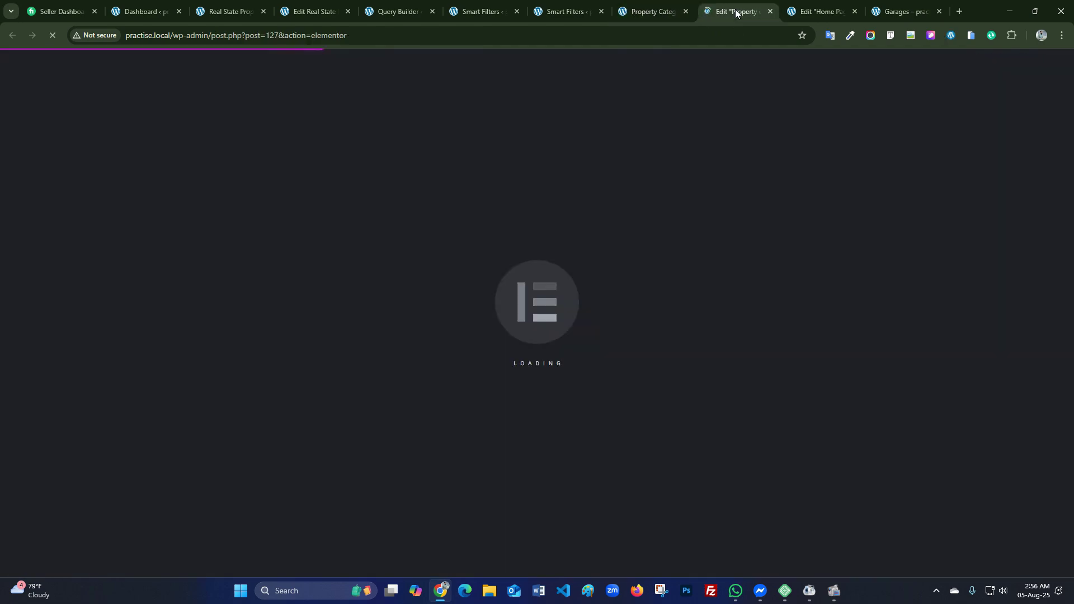
pyautogui.click(644, 17)
pyautogui.moveTo(499, 285)
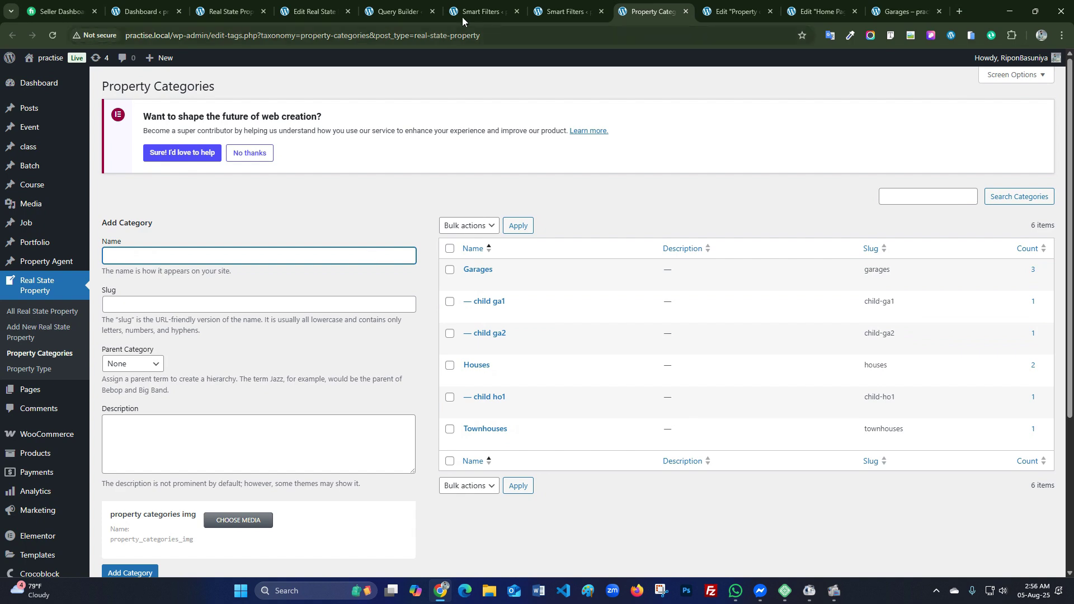
# - Change the "Property price filtering" filter's type to Radio with Taxonomies as its data source
pyautogui.click(562, 12)
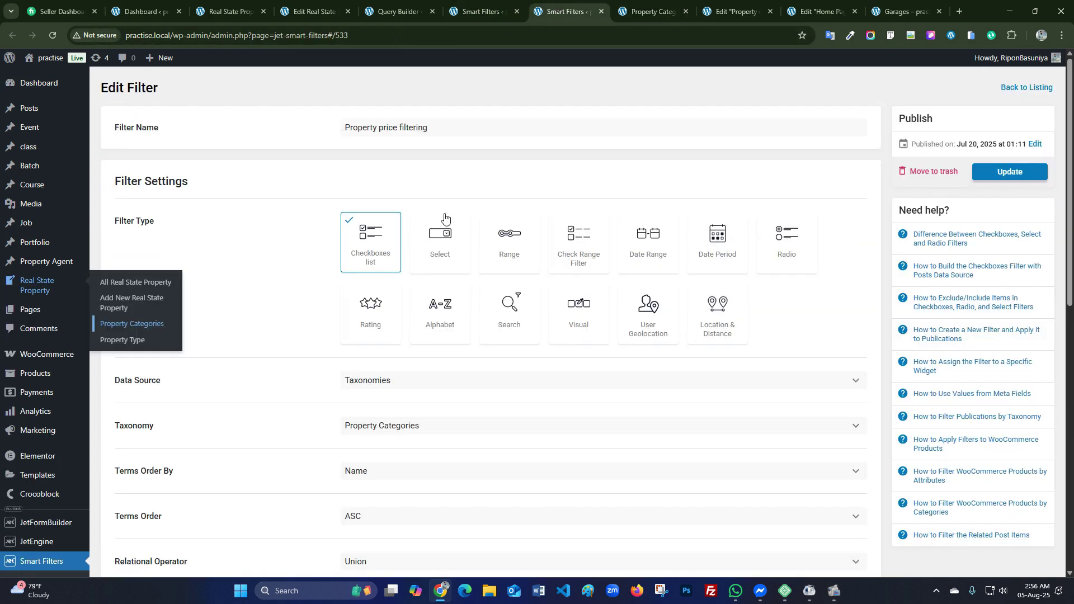
pyautogui.click(779, 244)
pyautogui.click(418, 383)
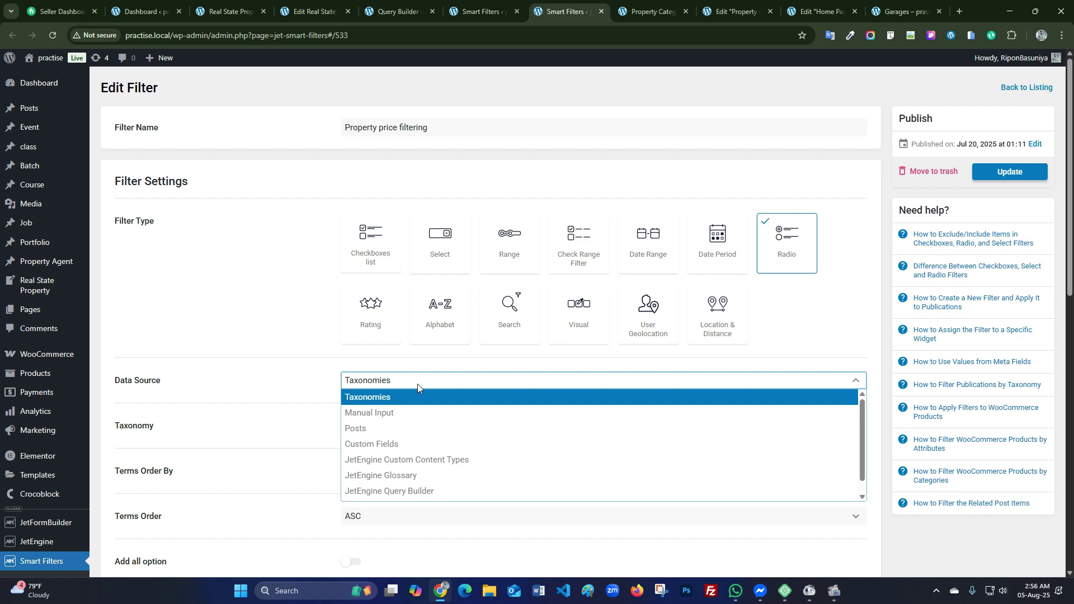
pyautogui.scroll(-1, 337, 363)
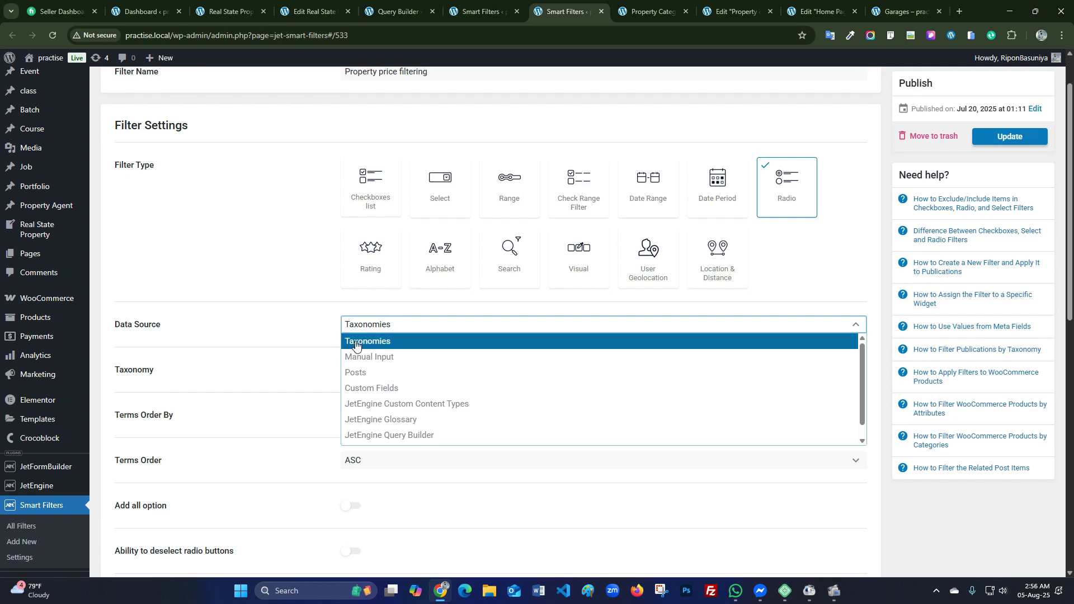
pyautogui.click(279, 336)
# - Select Property Categories as the filter's taxonomy and enable showing empty terms
pyautogui.scroll(-2, 291, 341)
pyautogui.click(403, 260)
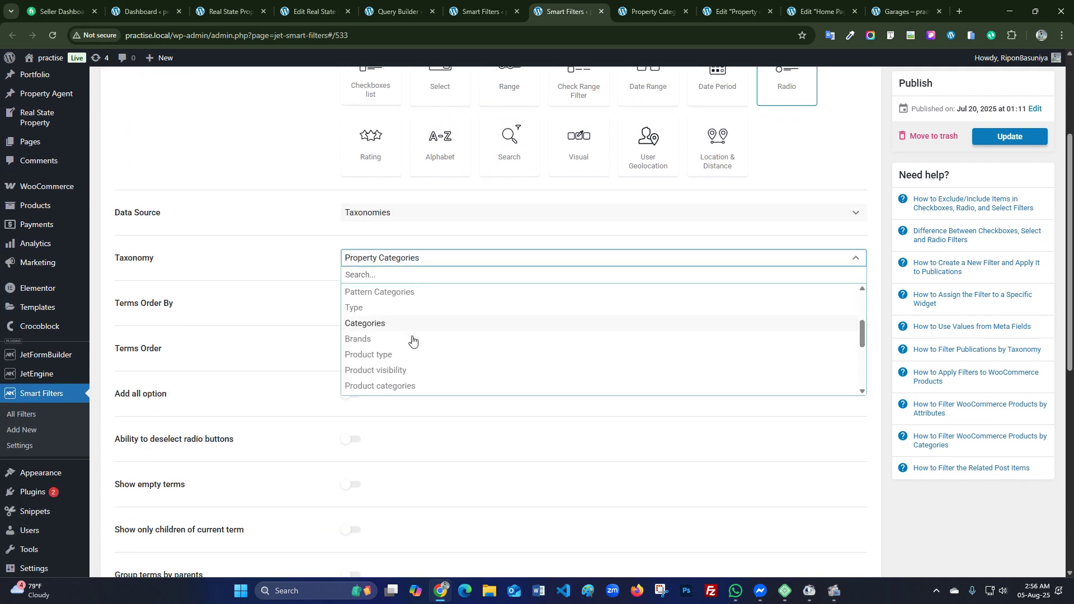
pyautogui.scroll(-5, 412, 340)
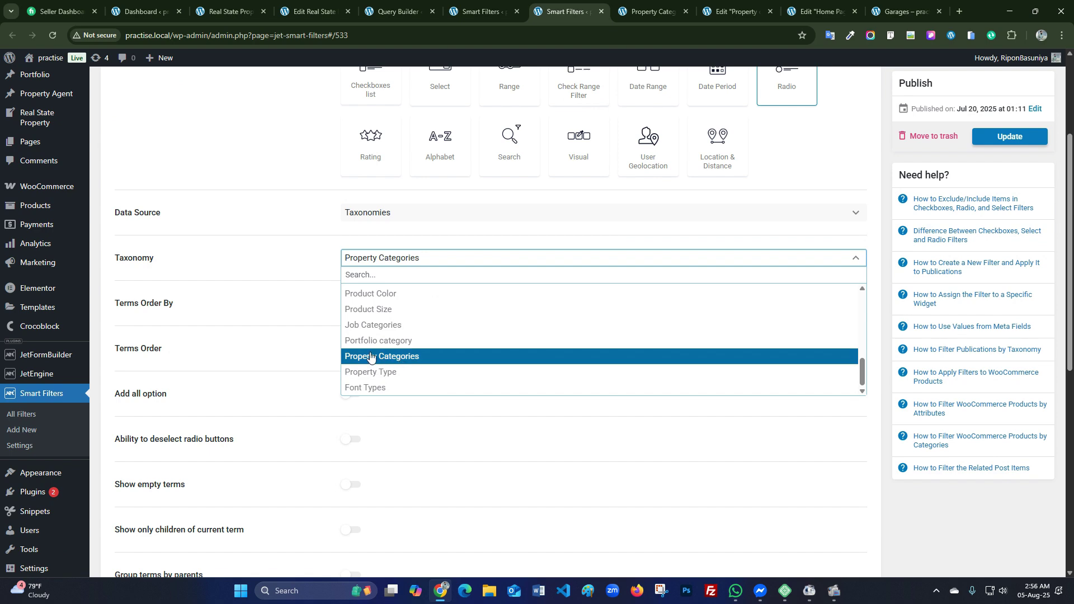
pyautogui.click(371, 357)
pyautogui.scroll(-3, 324, 346)
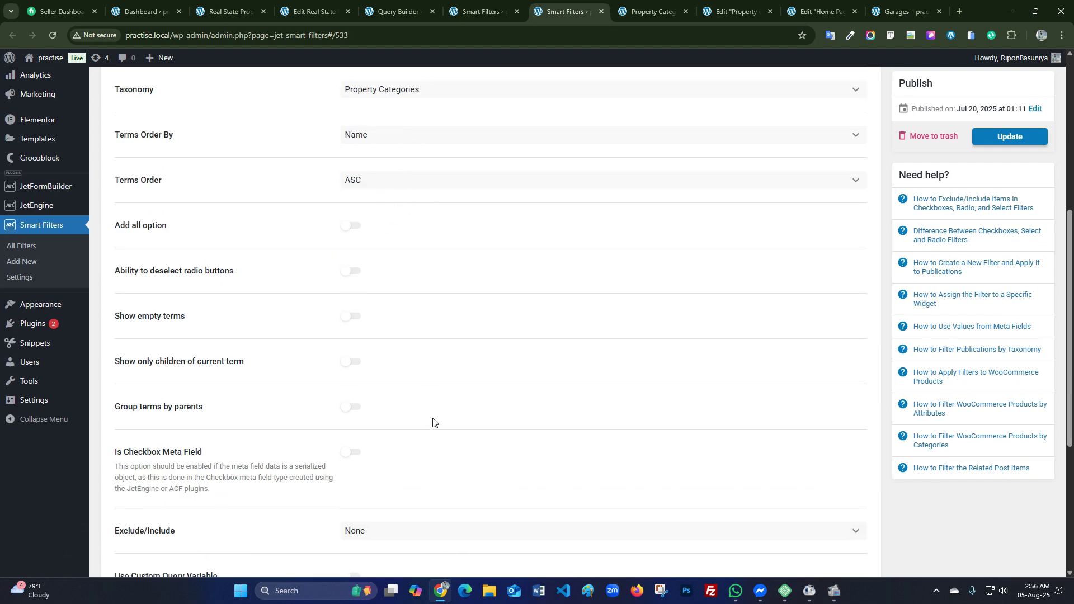
pyautogui.scroll(-2, 434, 425)
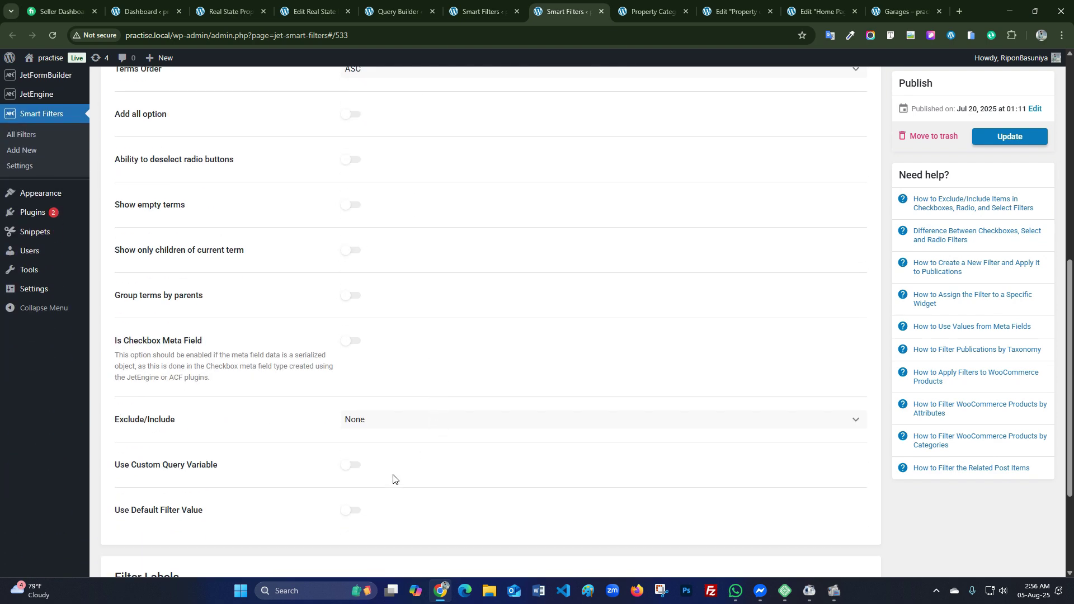
pyautogui.click(350, 209)
pyautogui.scroll(-3, 386, 268)
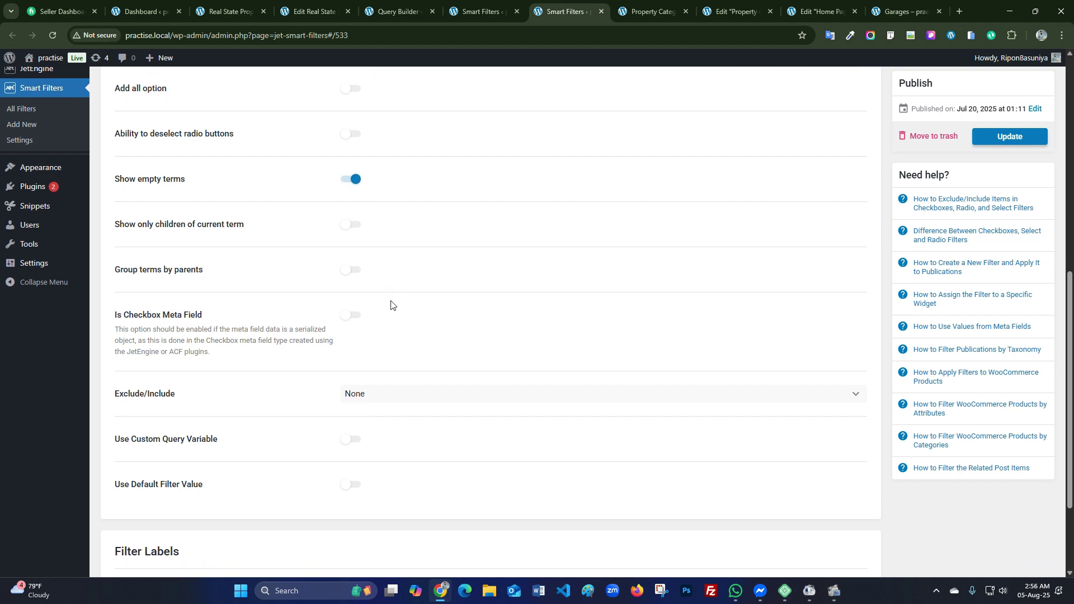
# - Set both the filter label and the active filter label to "Filter by property cat:" and update the filter
pyautogui.click(417, 456)
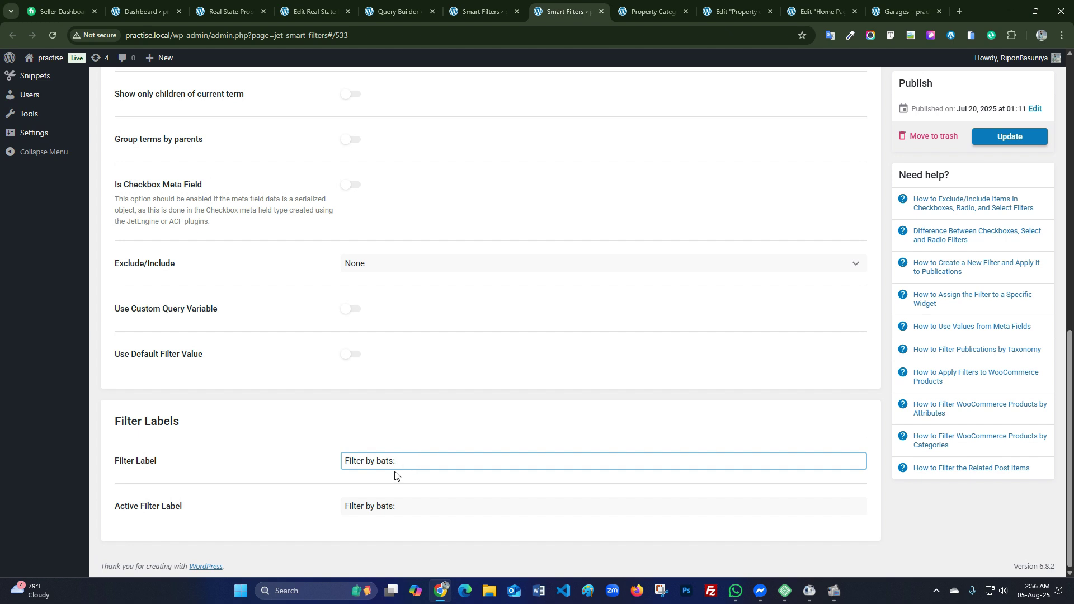
pyautogui.doubleClick(383, 461)
pyautogui.write('Europeroperty cat')
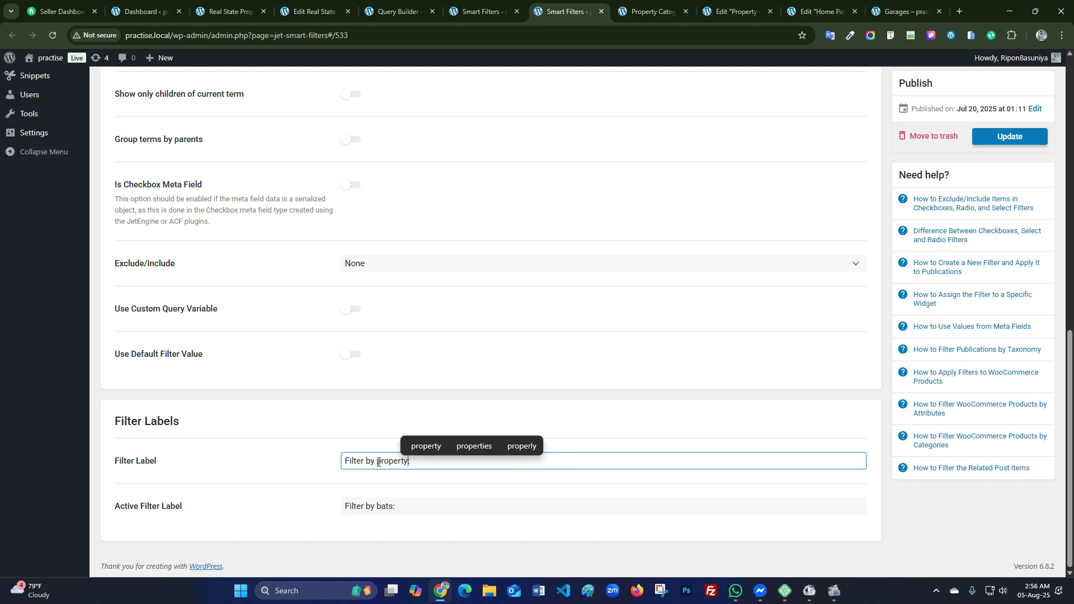
pyautogui.hotkey('ctrl', 'a')
pyautogui.hotkey('ctrl', 'c')
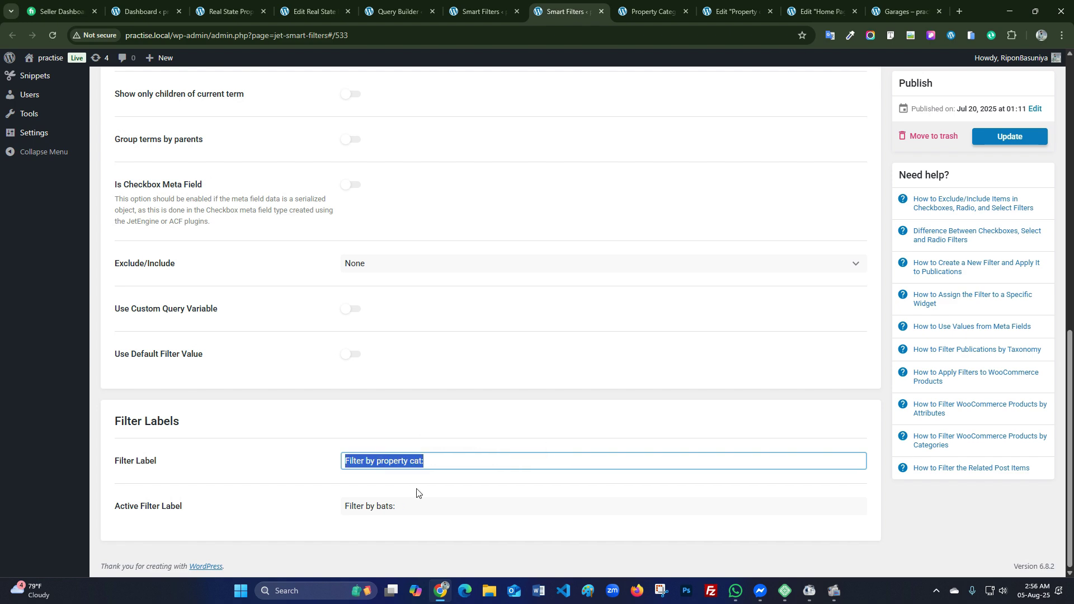
pyautogui.click(372, 506)
pyautogui.hotkey('ctrl', 'a')
pyautogui.hotkey('ctrl', 'v')
pyautogui.click(324, 480)
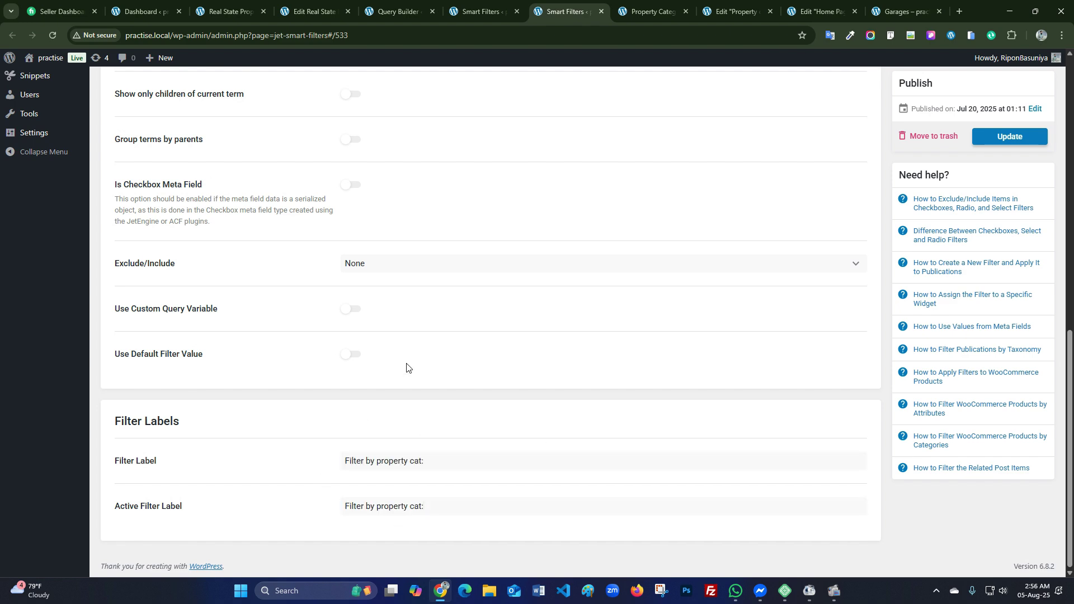
pyautogui.scroll(10, 408, 367)
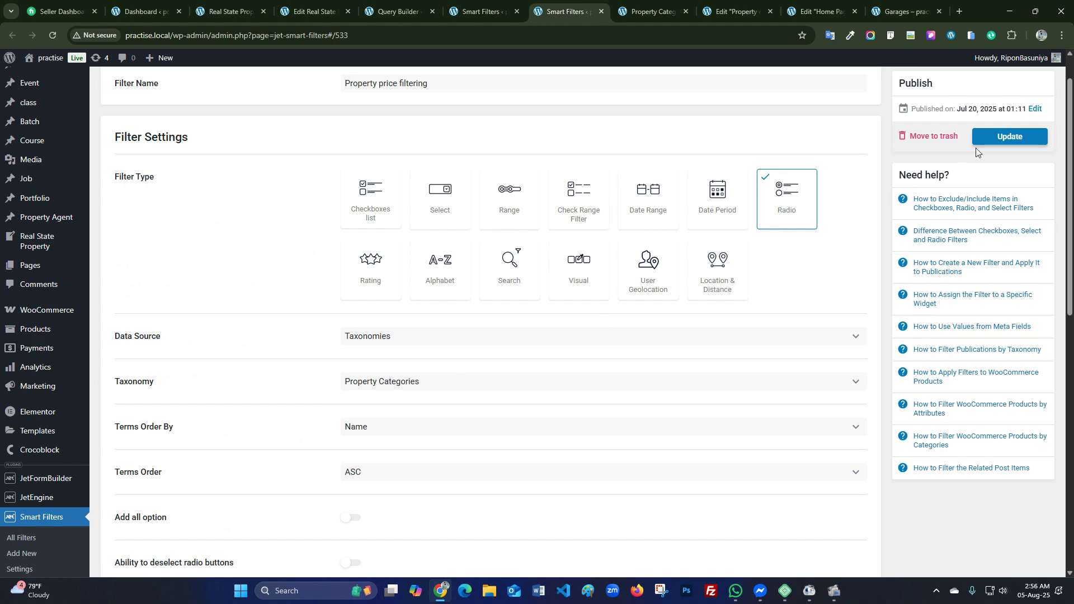
pyautogui.click(1009, 136)
pyautogui.scroll(1, 570, 296)
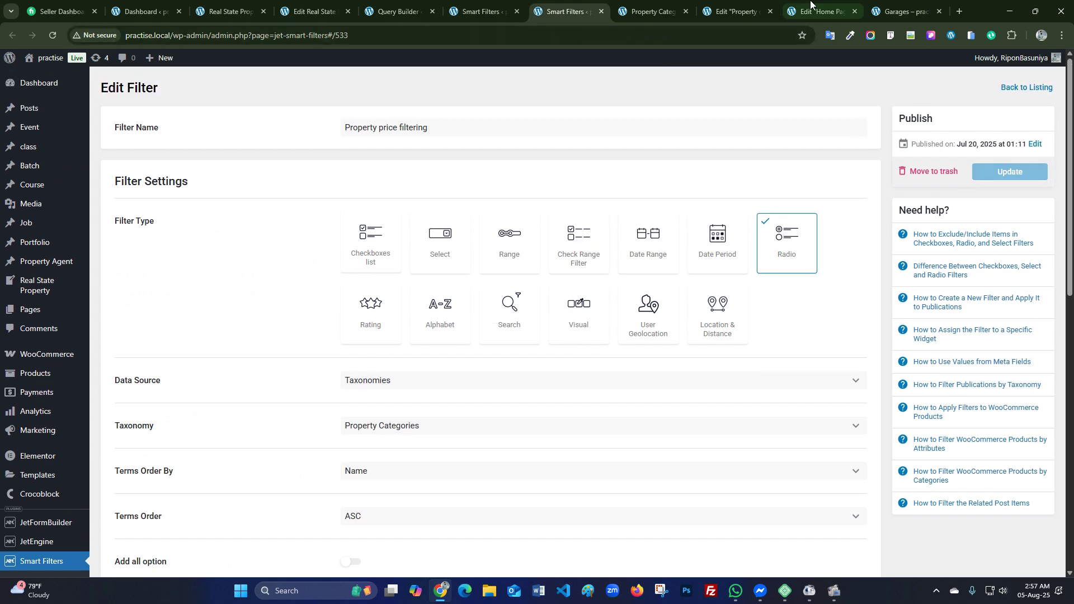
# - Replace the Checkboxes Filter on the property categories archive template with a Radio Filter widget beside the search results
pyautogui.click(734, 12)
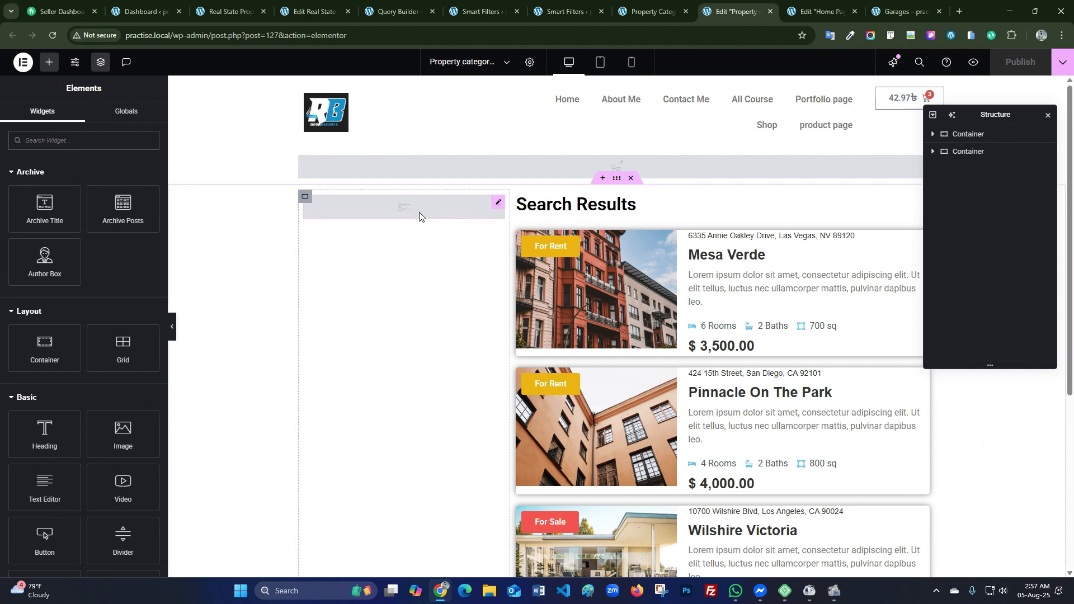
pyautogui.click(420, 216)
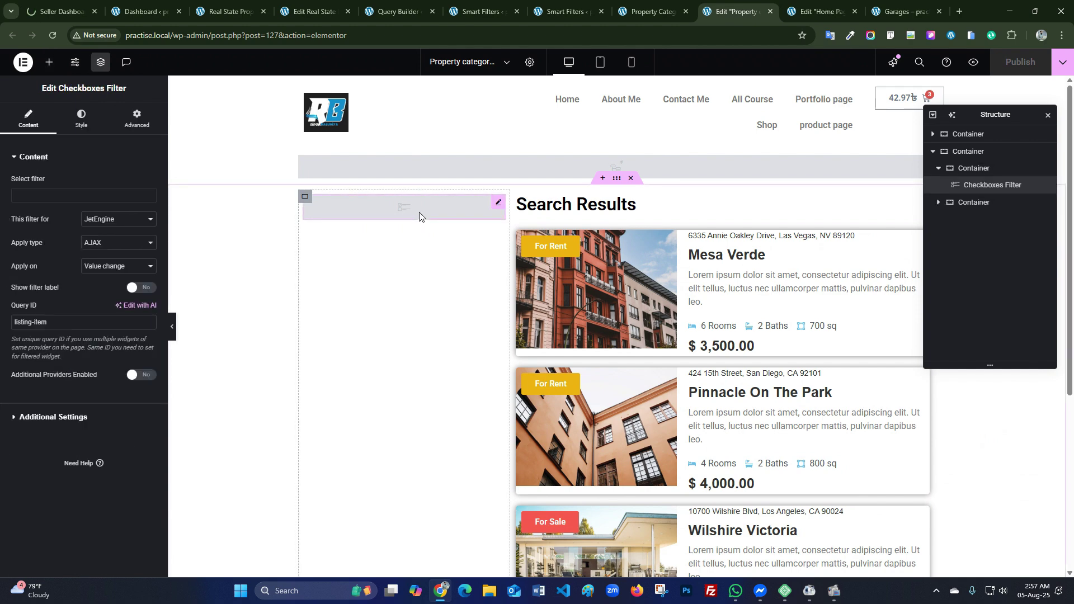
pyautogui.press('Delete')
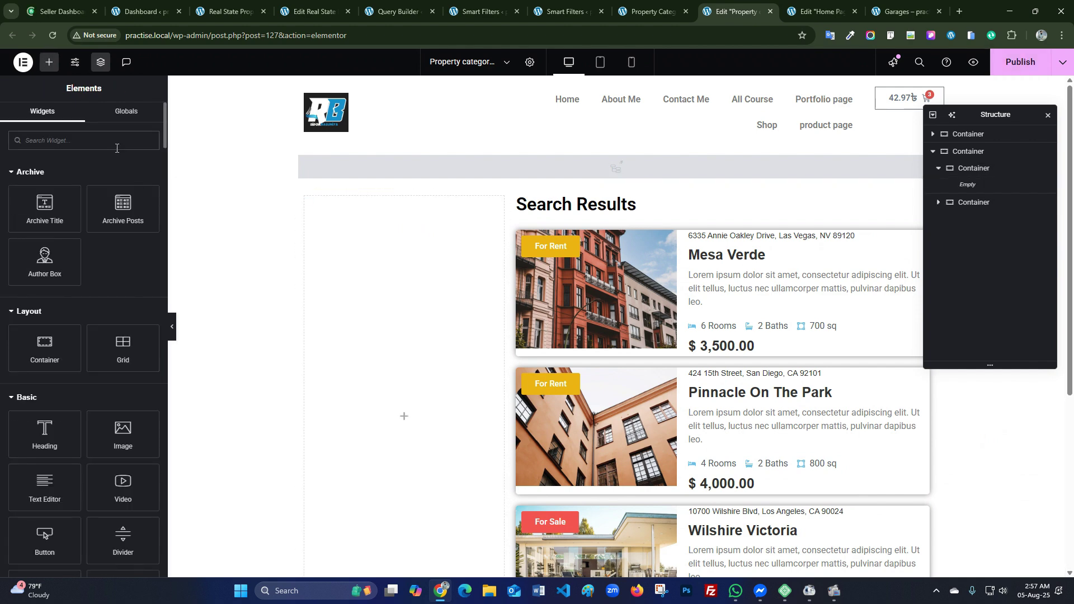
pyautogui.write('radio')
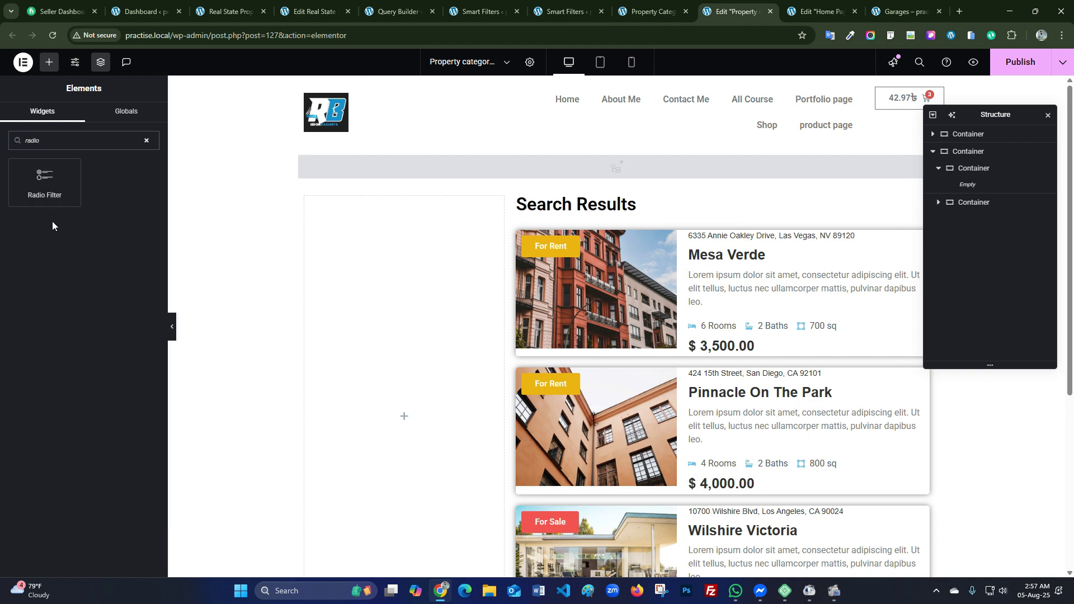
pyautogui.moveTo(47, 196); pyautogui.dragTo(395, 341)
# - Look up the radio filter's name and labels in the Smart Filters settings, returning to the archive template
pyautogui.click(84, 193)
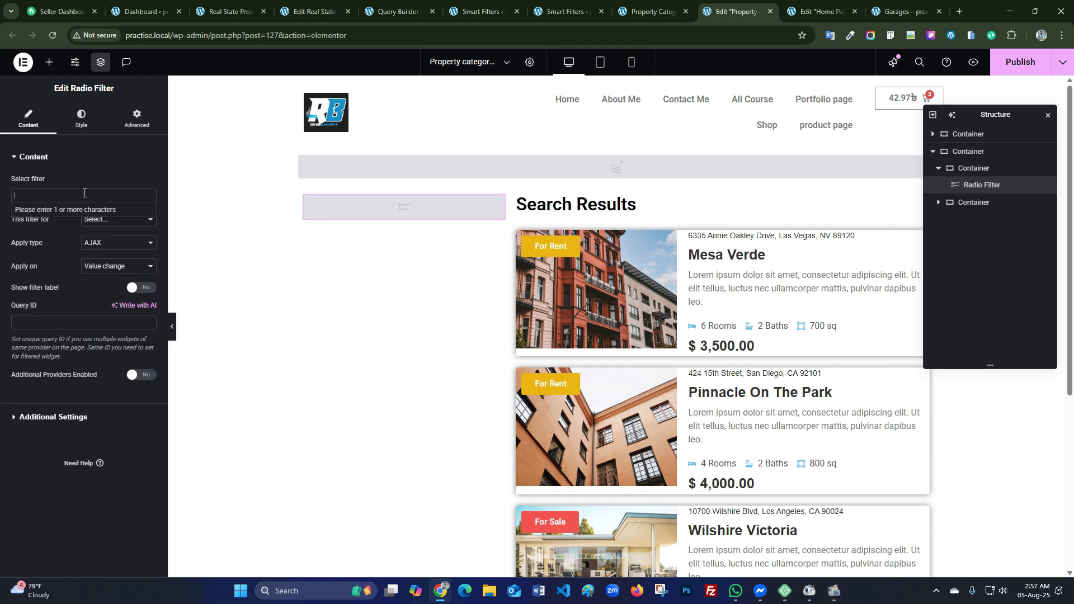
pyautogui.click(586, 12)
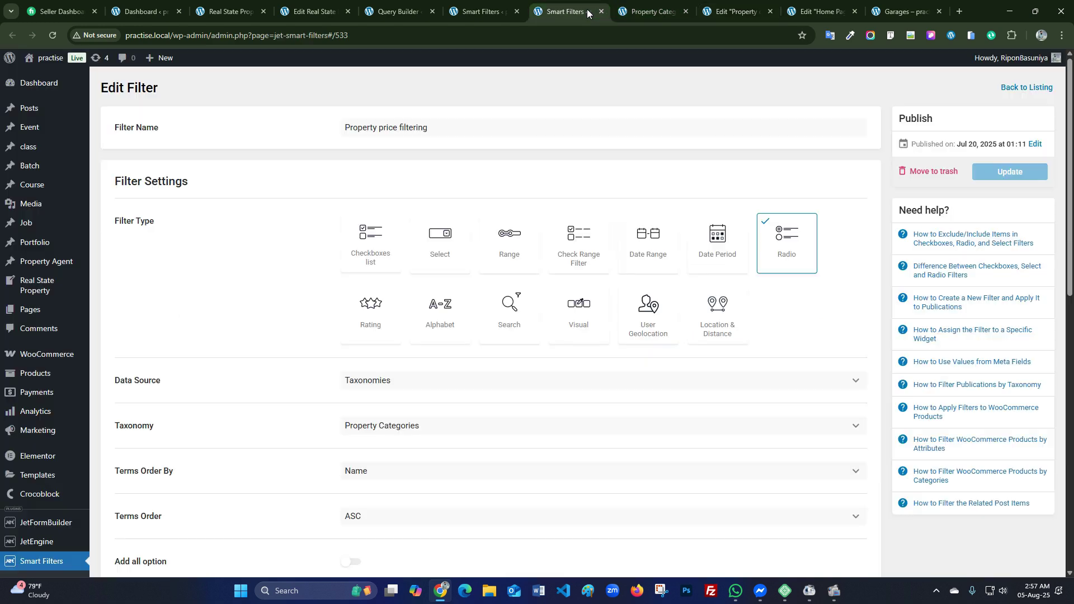
pyautogui.scroll(-4, 603, 256)
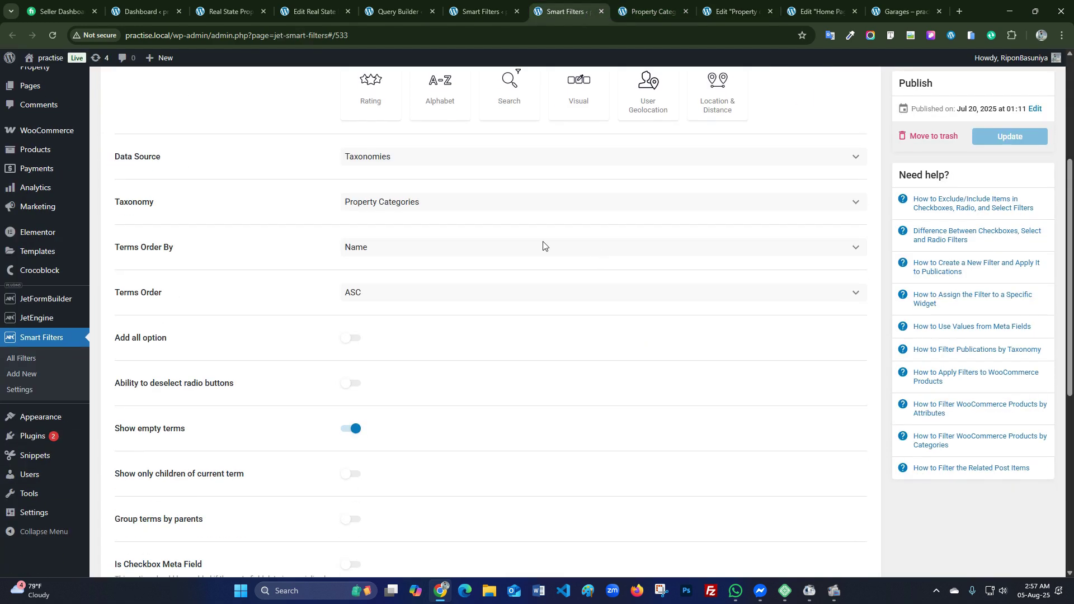
pyautogui.scroll(-7, 542, 246)
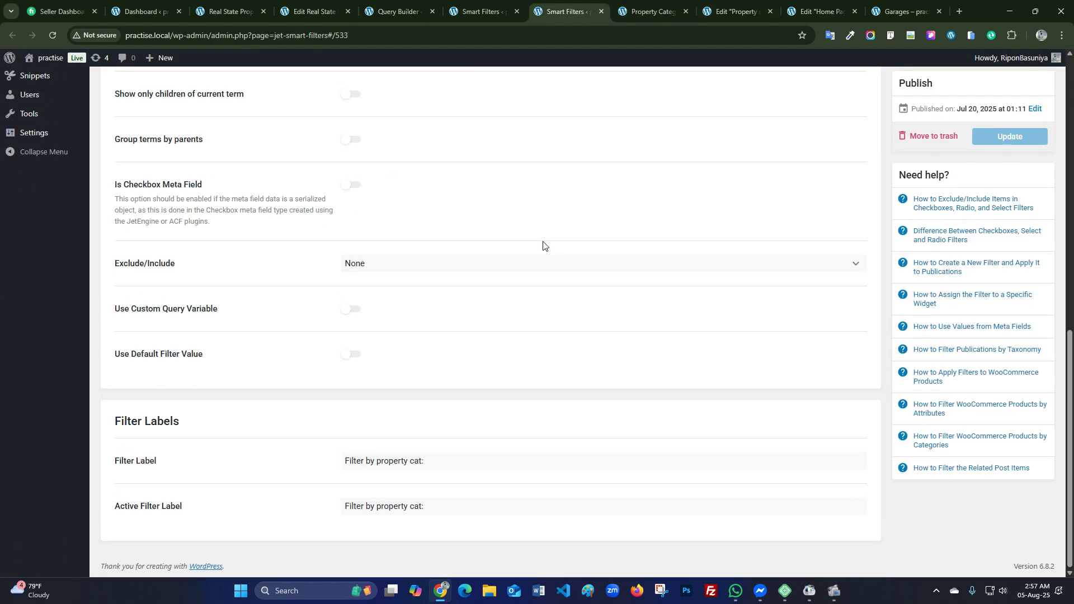
pyautogui.scroll(10, 543, 246)
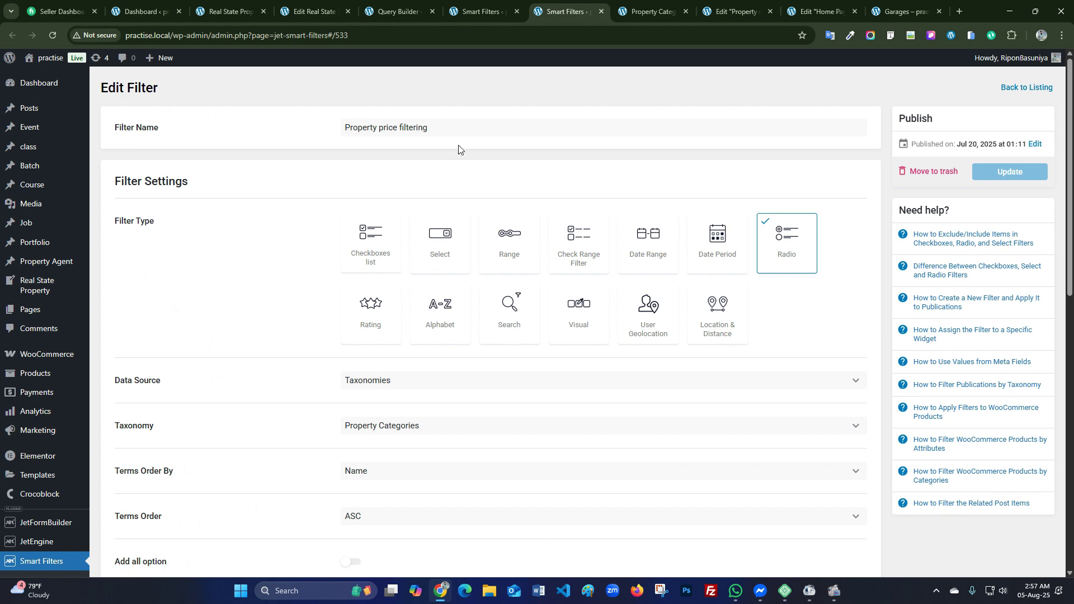
pyautogui.moveTo(444, 133); pyautogui.dragTo(343, 131)
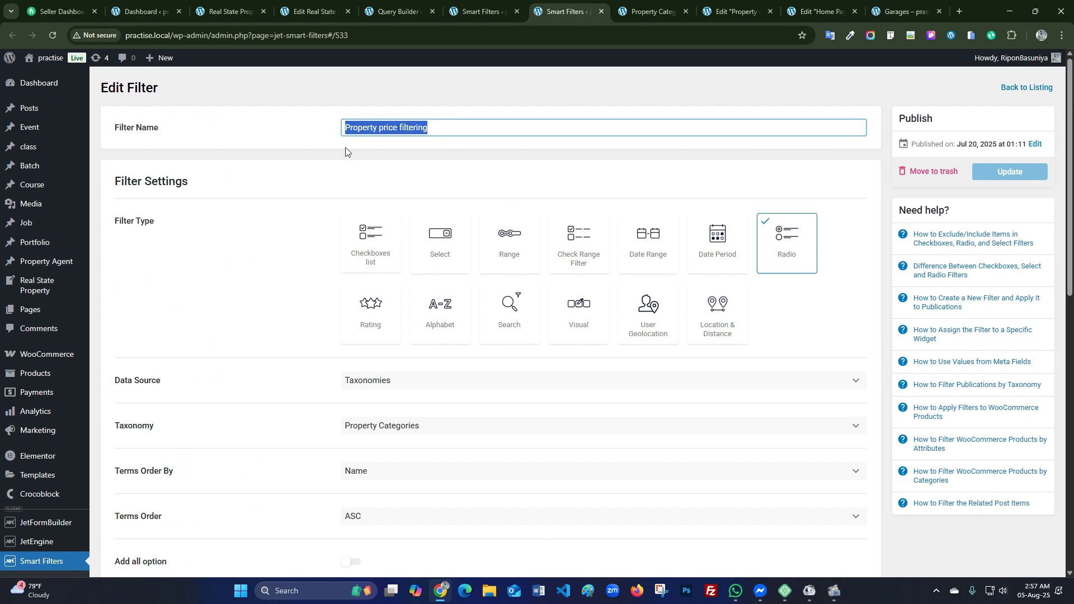
pyautogui.click(667, 10)
pyautogui.click(736, 11)
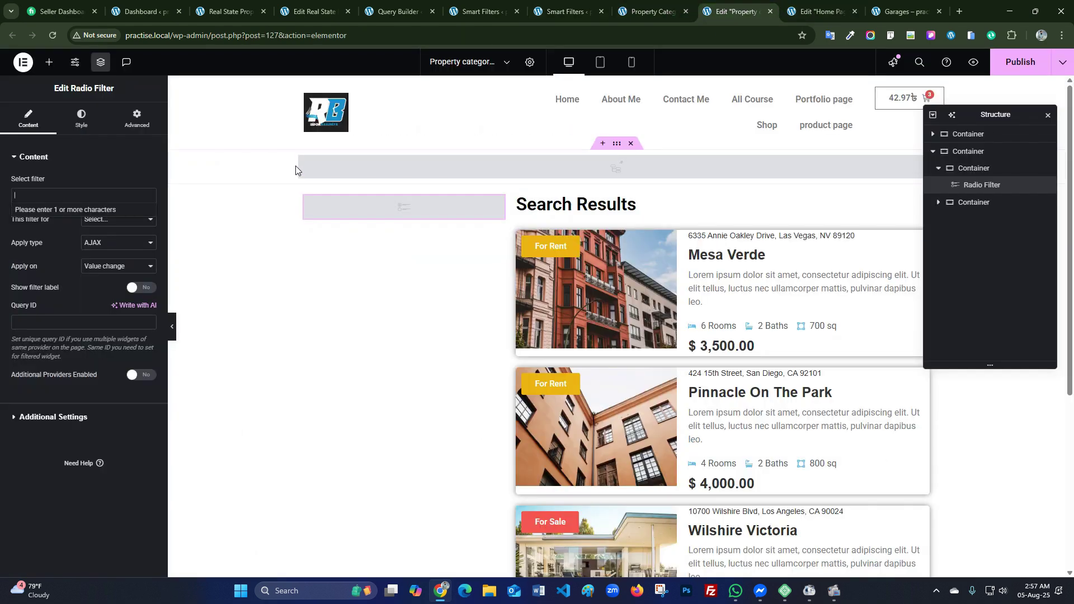
# - Assign "Property price filtering" to the Radio Filter widget and set it to filter JetEngine
pyautogui.write('pro')
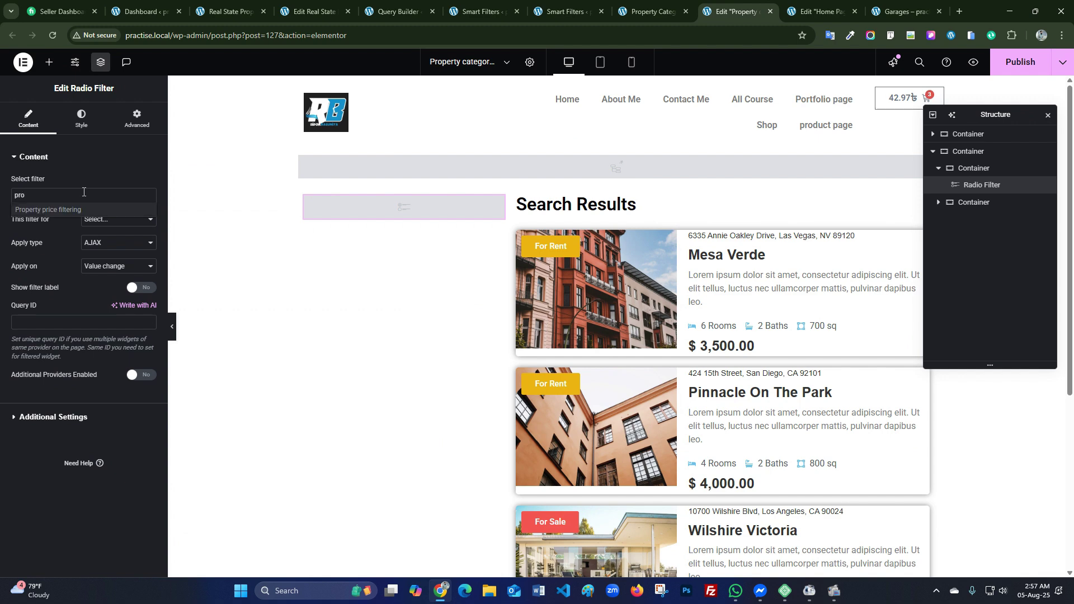
pyautogui.click(77, 211)
pyautogui.click(118, 219)
pyautogui.click(105, 280)
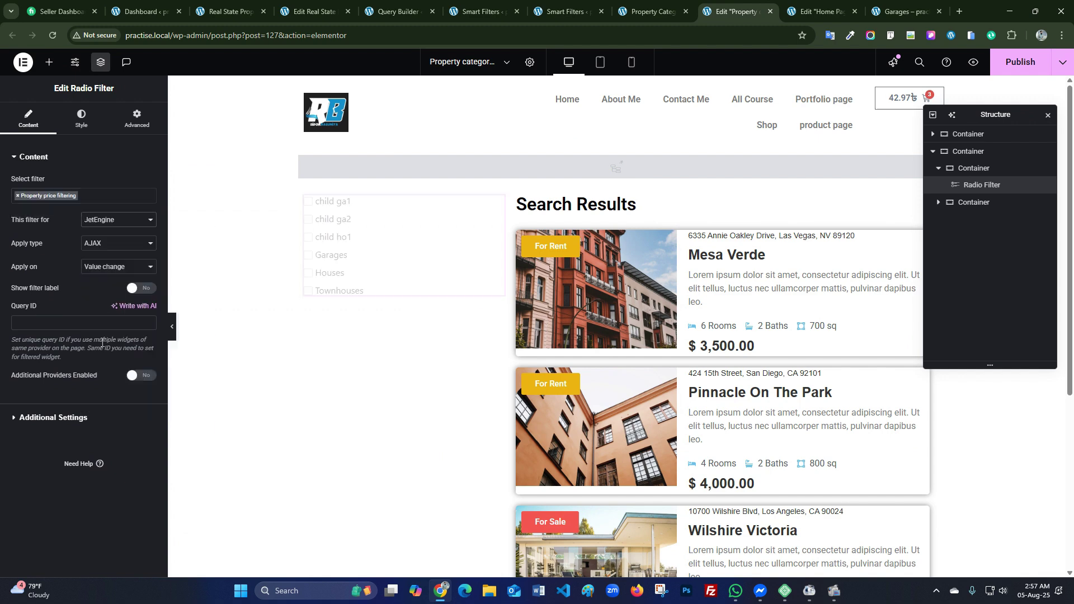
# - Look up and copy the Listing Grid's CSS ID "listing-item" from its advanced settings
pyautogui.click(770, 324)
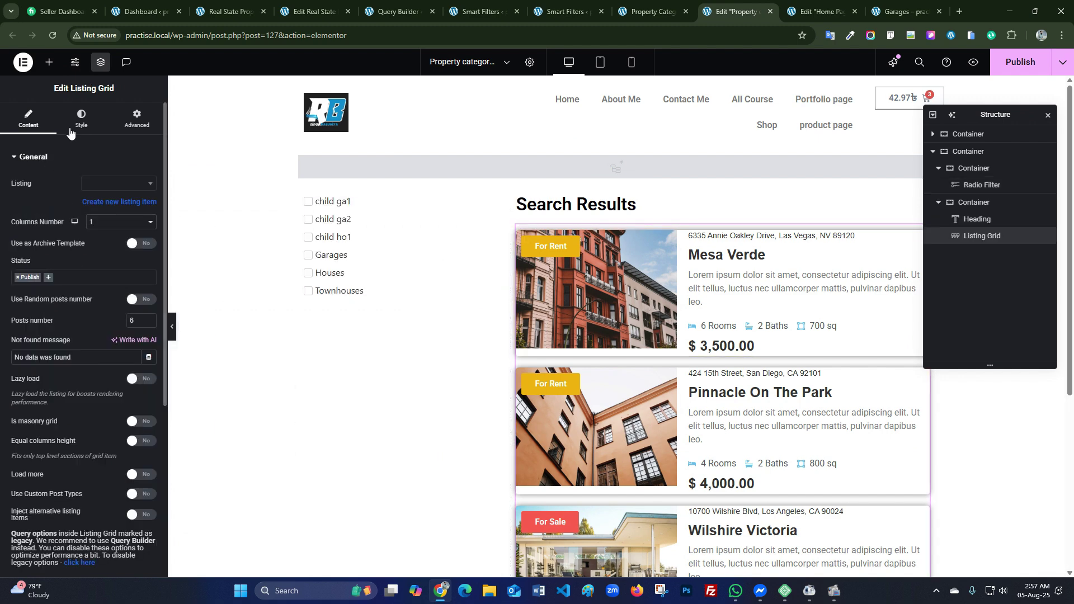
pyautogui.click(81, 119)
pyautogui.click(138, 124)
pyautogui.scroll(-3, 100, 380)
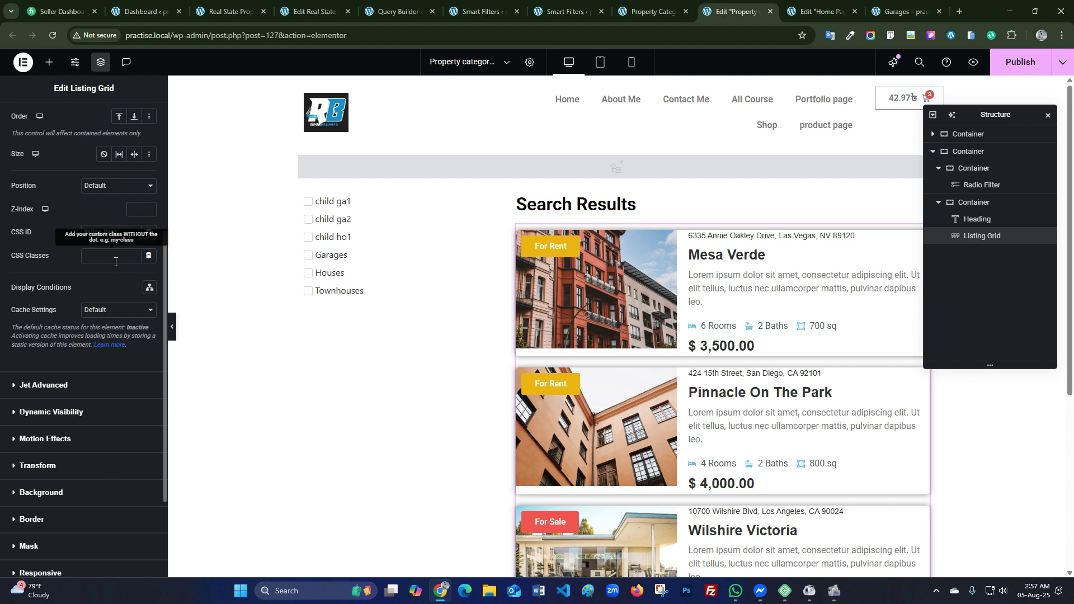
pyautogui.tripleClick(115, 238)
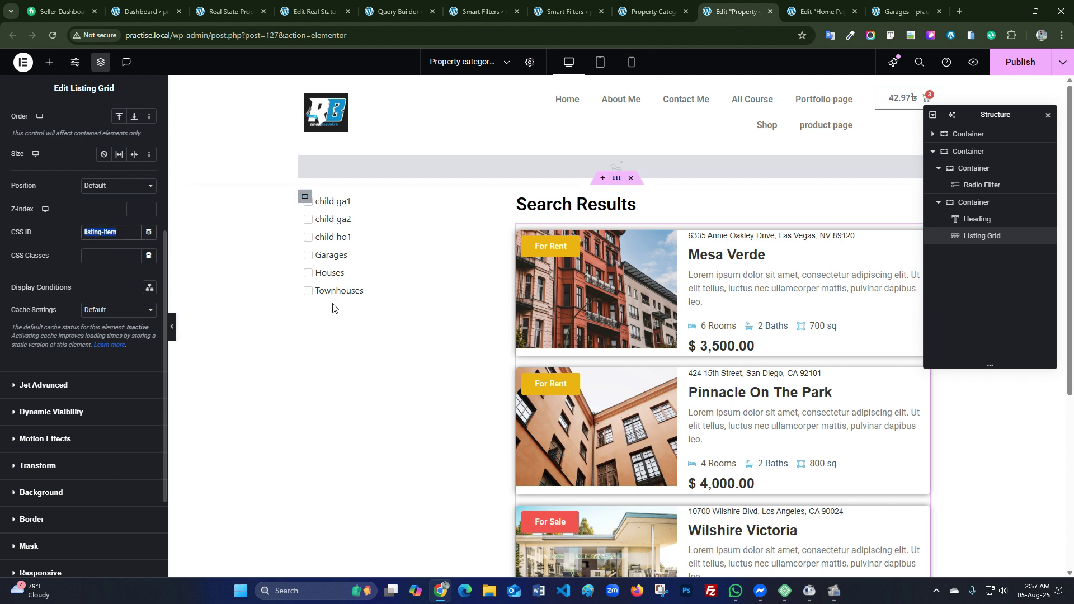
# - Set the Radio Filter's Query ID to "listing-item", enable its filter label, and publish the archive template
pyautogui.click(366, 257)
pyautogui.hotkey('ctrl', 'v')
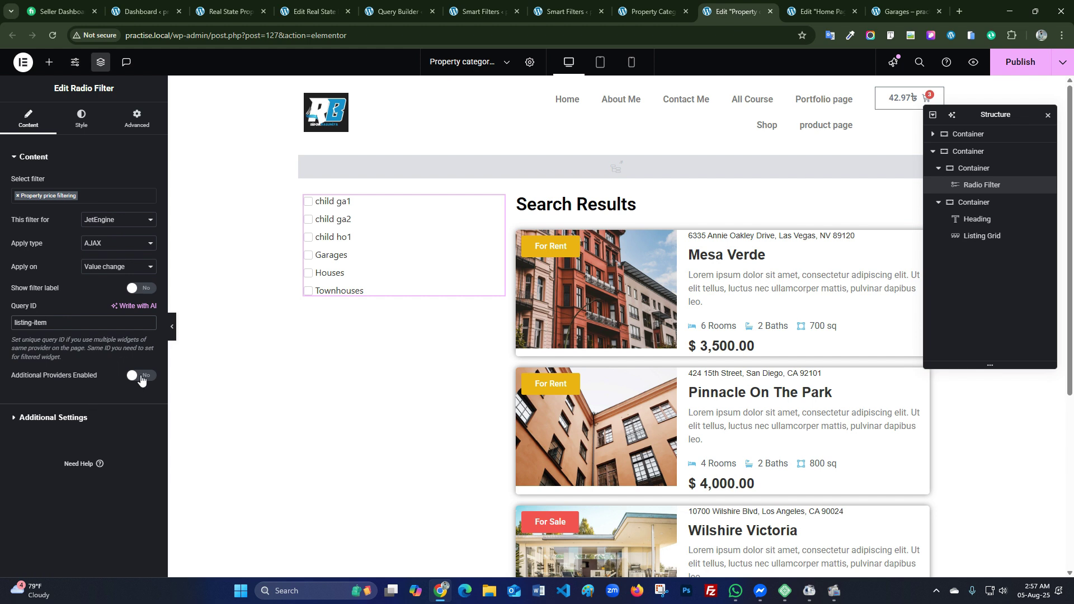
pyautogui.click(148, 286)
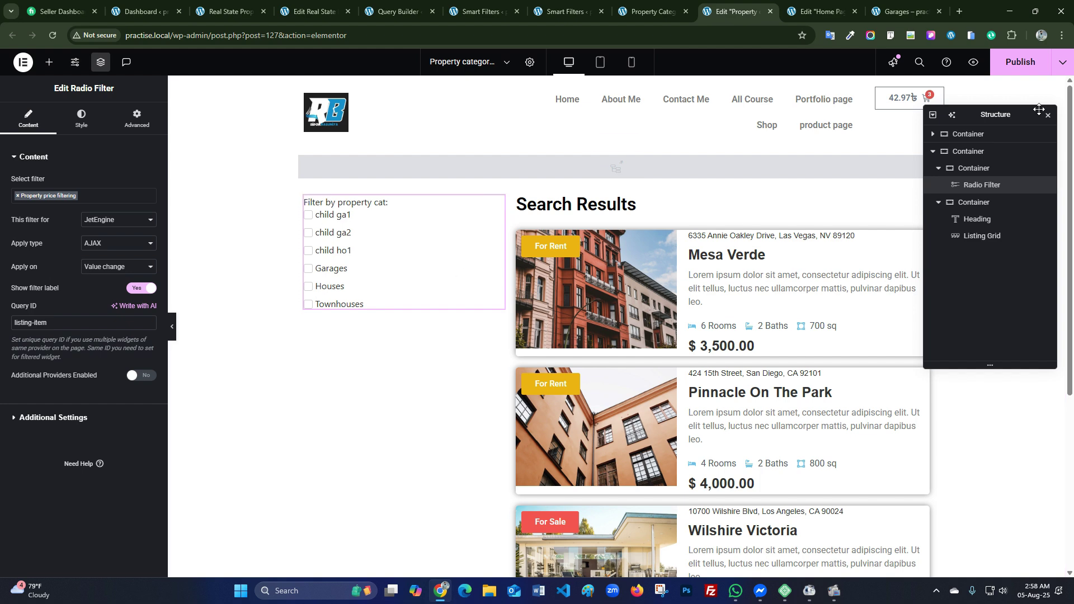
pyautogui.hotkey('ctrl', 's')
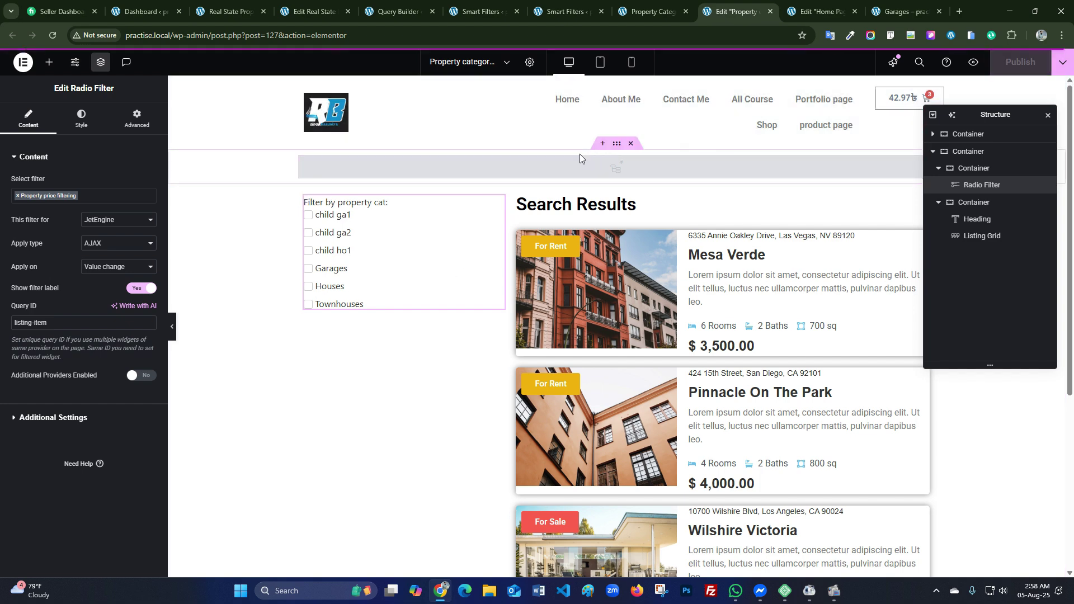
# - Reload the Garages archive page and test the radio filter with child ga2, Houses and Townhouses
pyautogui.click(652, 11)
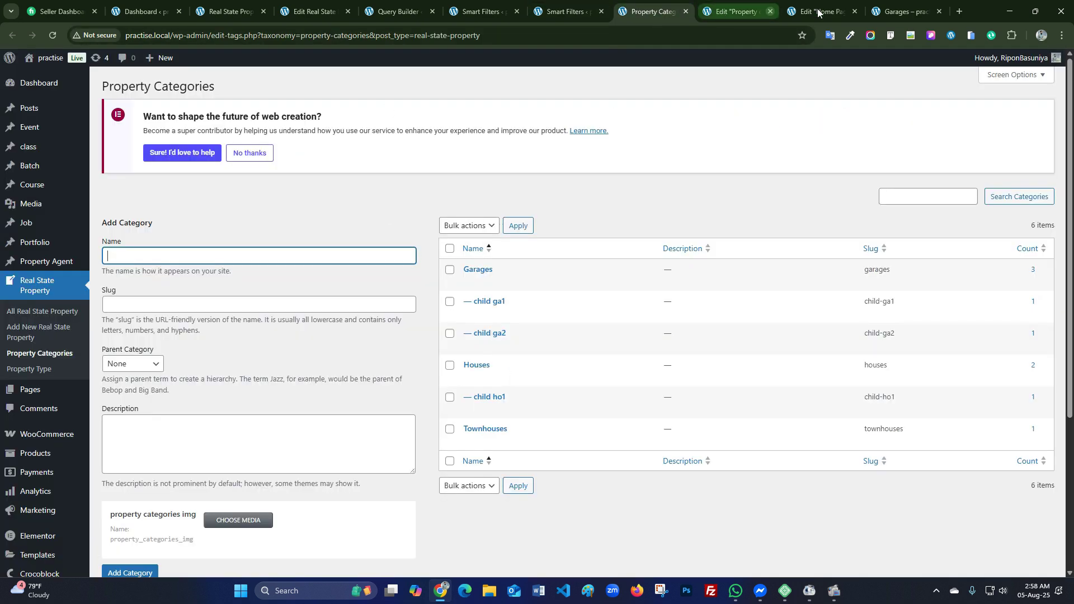
pyautogui.click(902, 11)
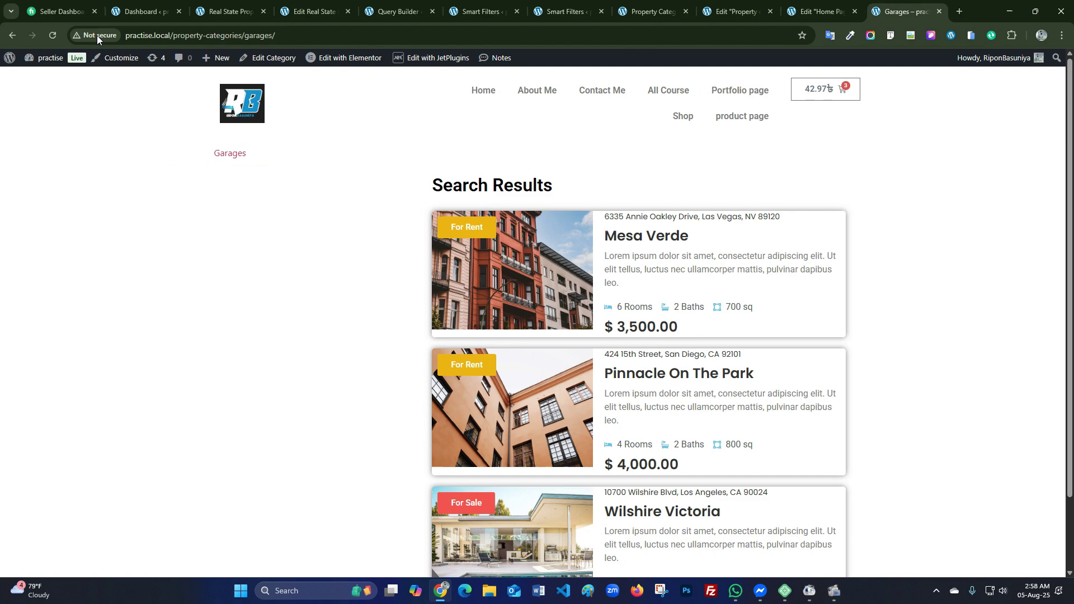
pyautogui.click(52, 35)
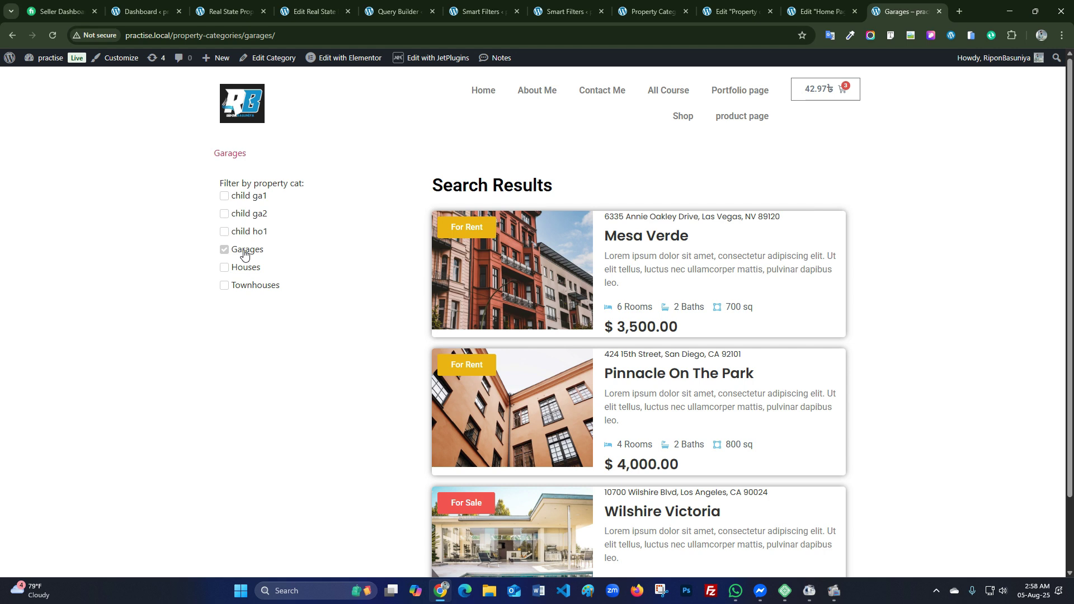
pyautogui.scroll(-2, 358, 259)
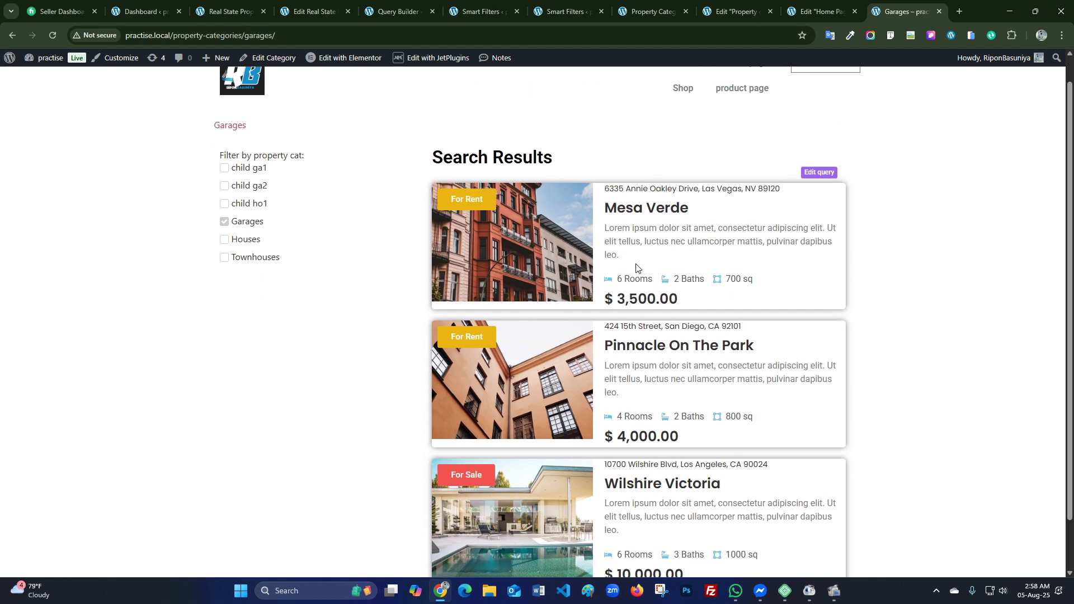
pyautogui.scroll(2, 369, 259)
pyautogui.click(243, 216)
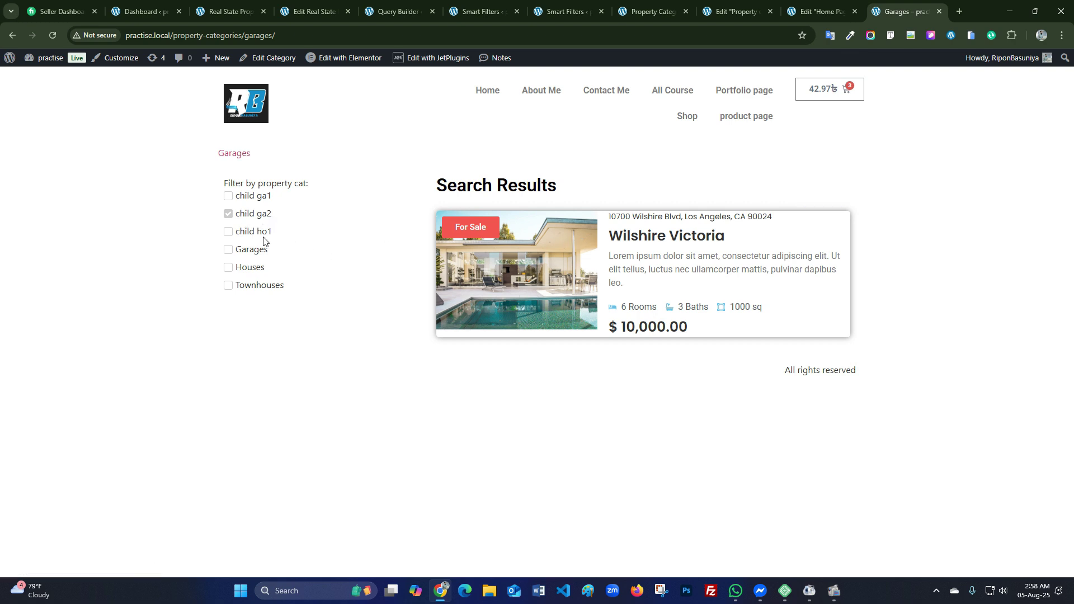
pyautogui.click(242, 272)
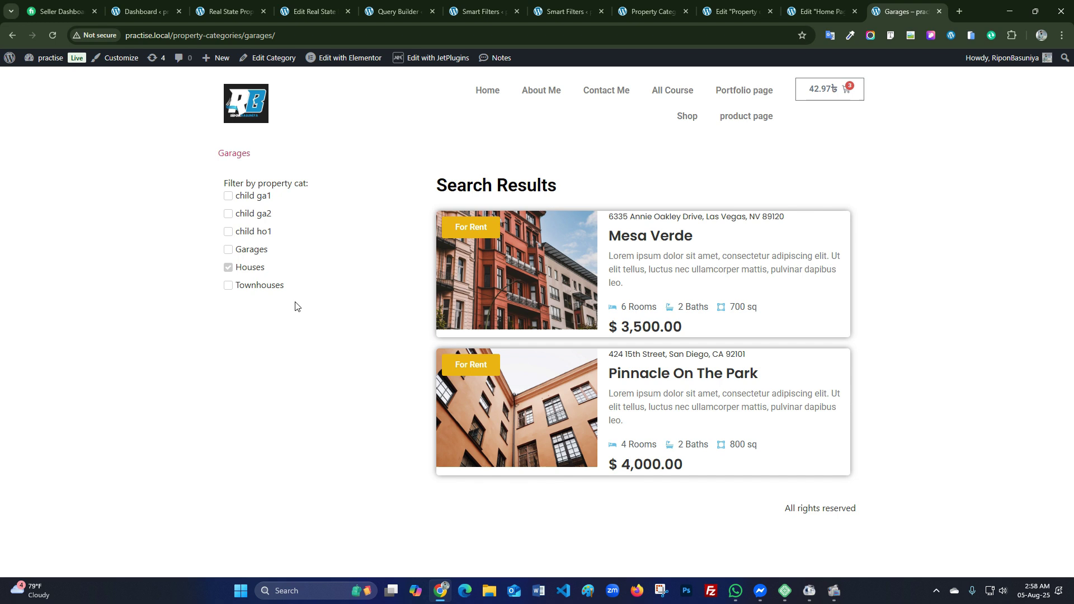
pyautogui.click(253, 289)
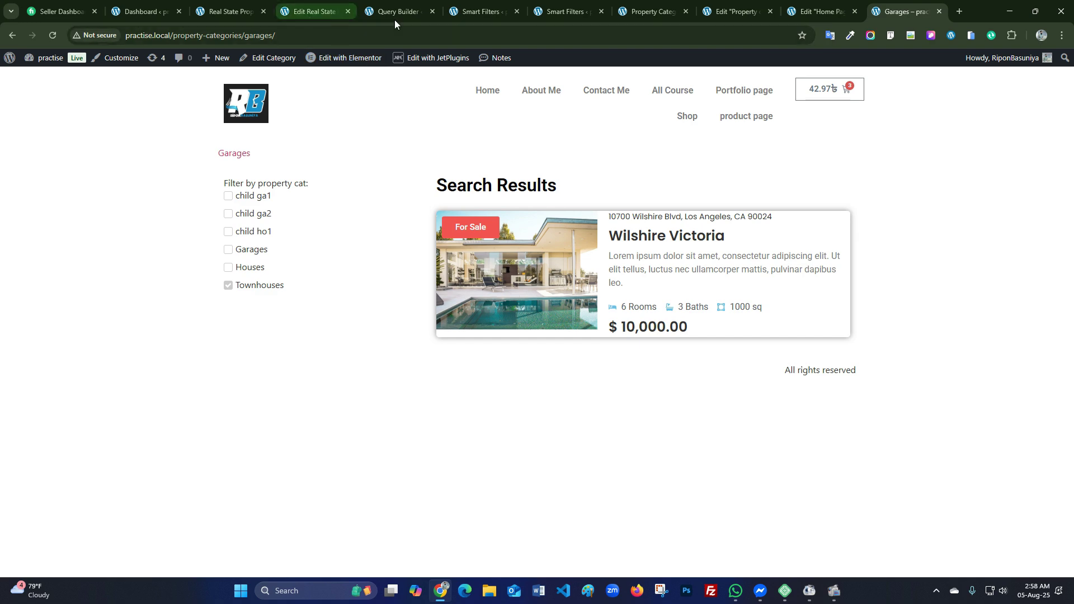
# - Exclude child ga1, child ga2 and child ho1 from the radio filter's terms and update the filter
pyautogui.click(555, 13)
pyautogui.scroll(-5, 413, 298)
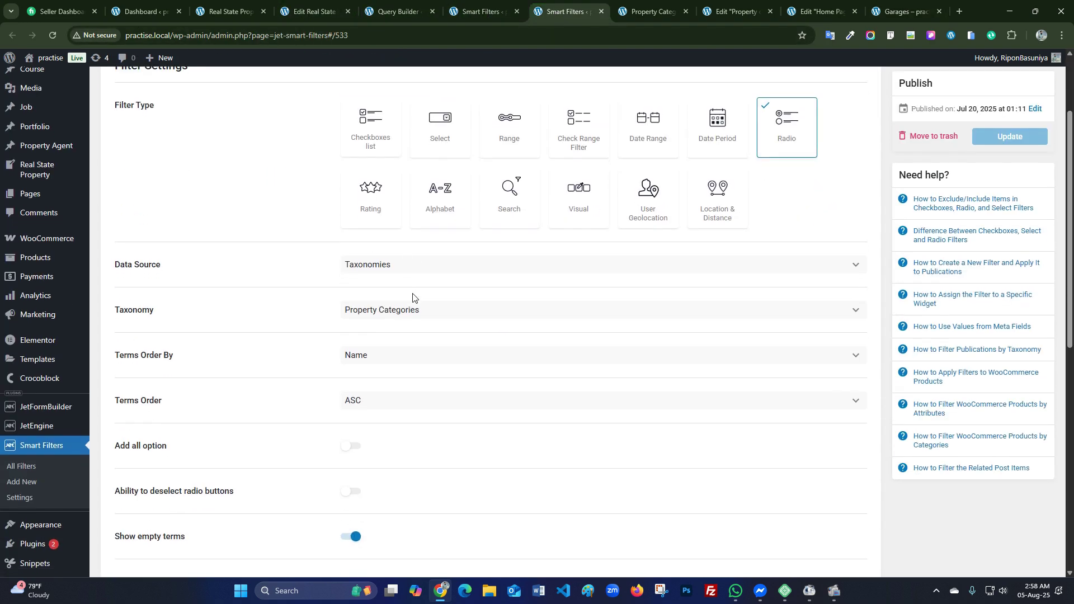
pyautogui.scroll(-3, 271, 386)
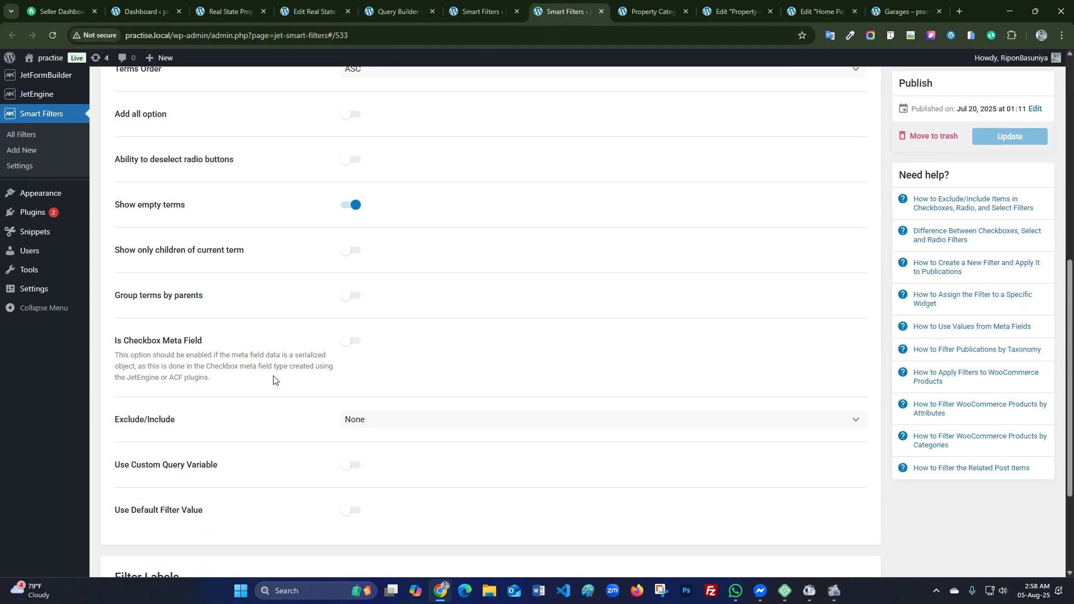
pyautogui.click(361, 365)
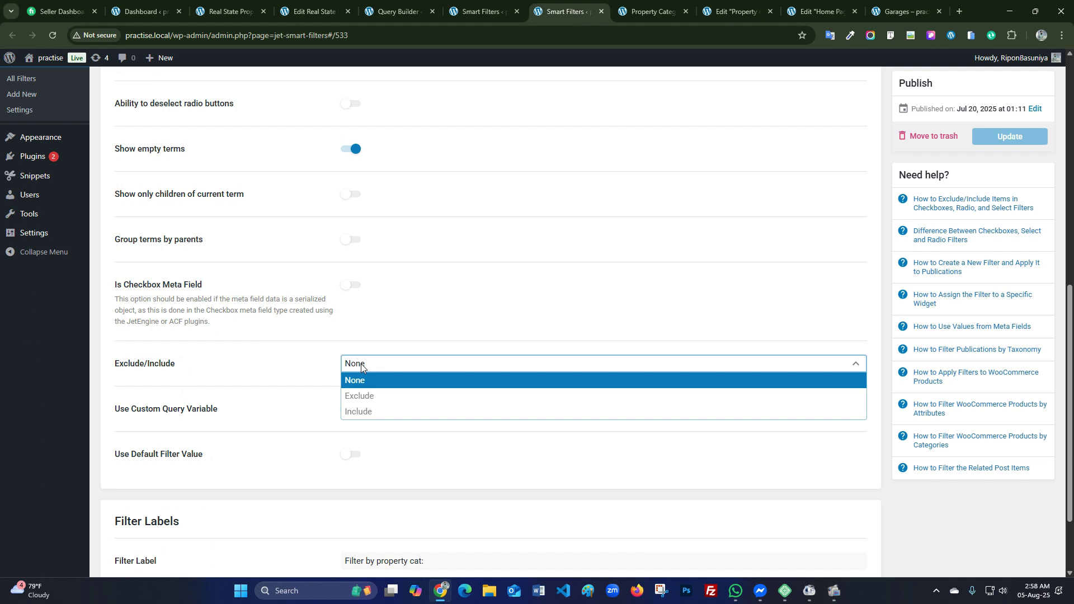
pyautogui.click(364, 400)
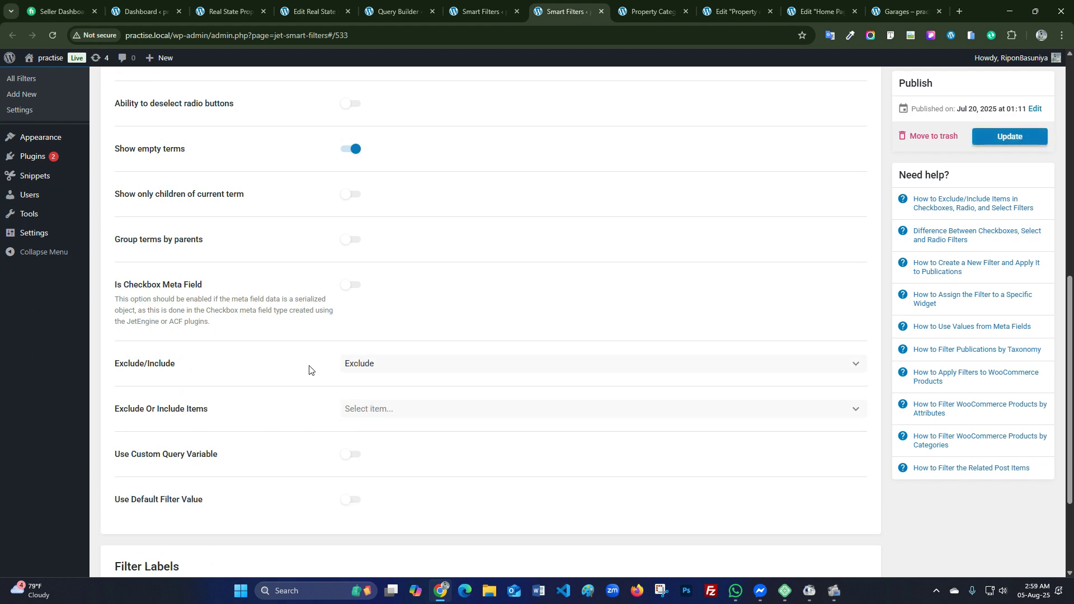
pyautogui.scroll(-1, 305, 369)
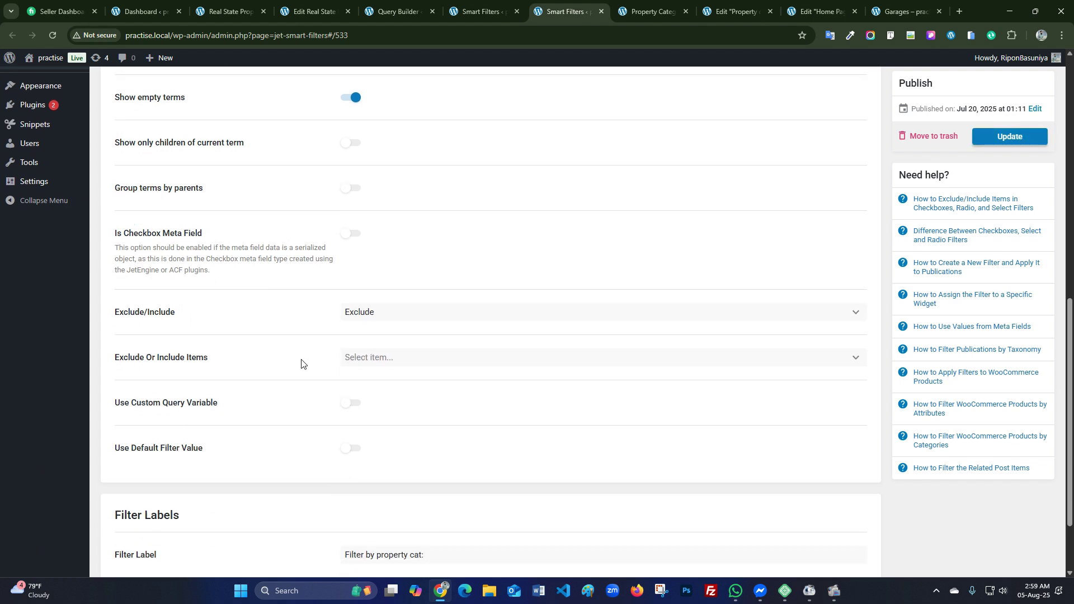
pyautogui.click(356, 354)
pyautogui.click(362, 416)
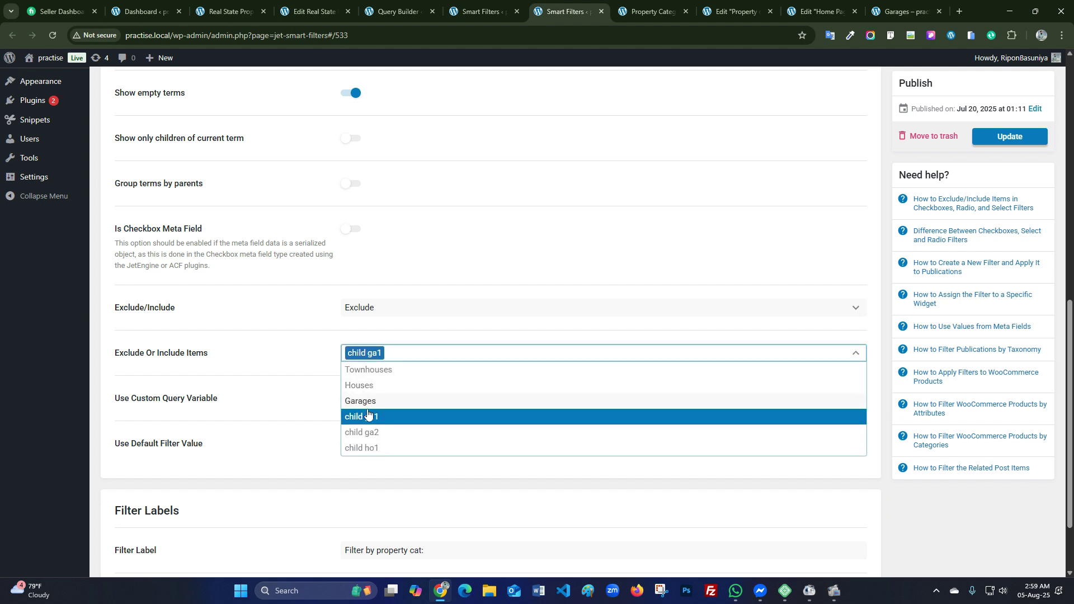
pyautogui.click(362, 433)
pyautogui.click(364, 447)
pyautogui.click(289, 368)
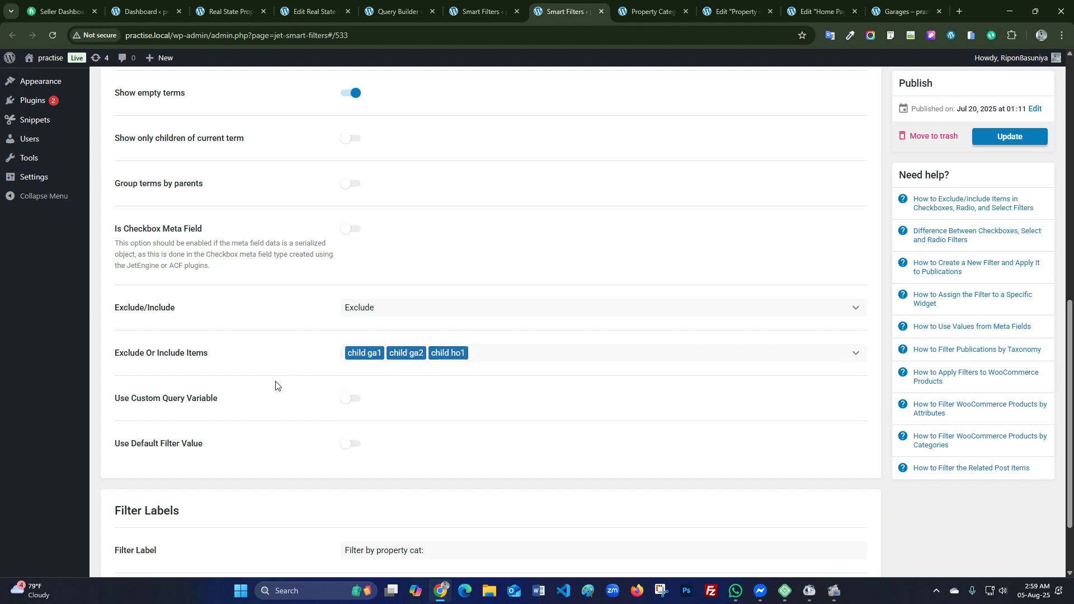
pyautogui.click(1017, 145)
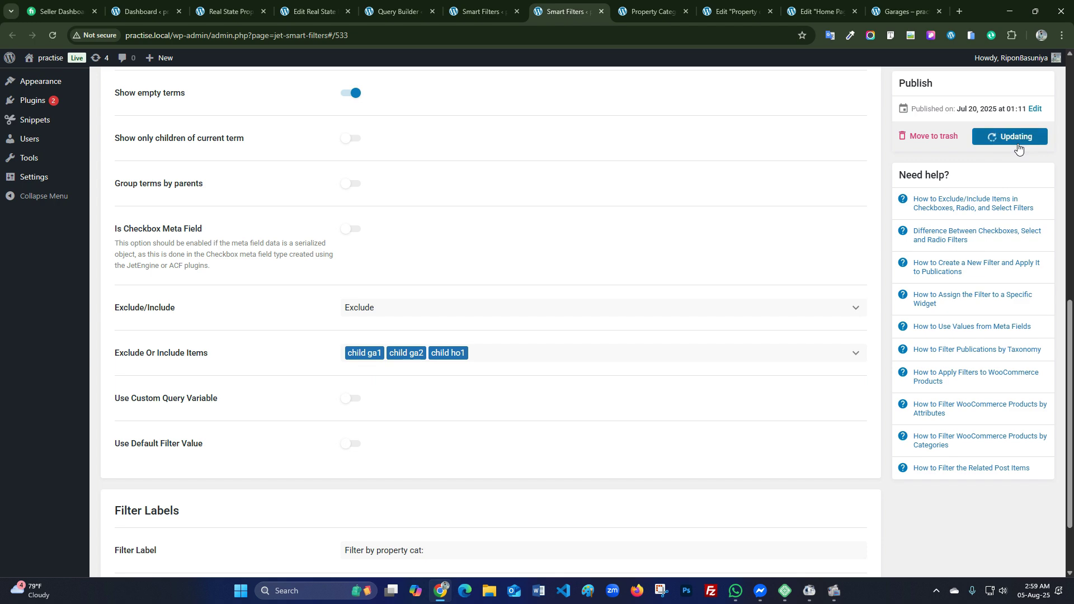
# - Reload the Garages archive page and test the radio filter with Houses and Townhouses
pyautogui.click(666, 12)
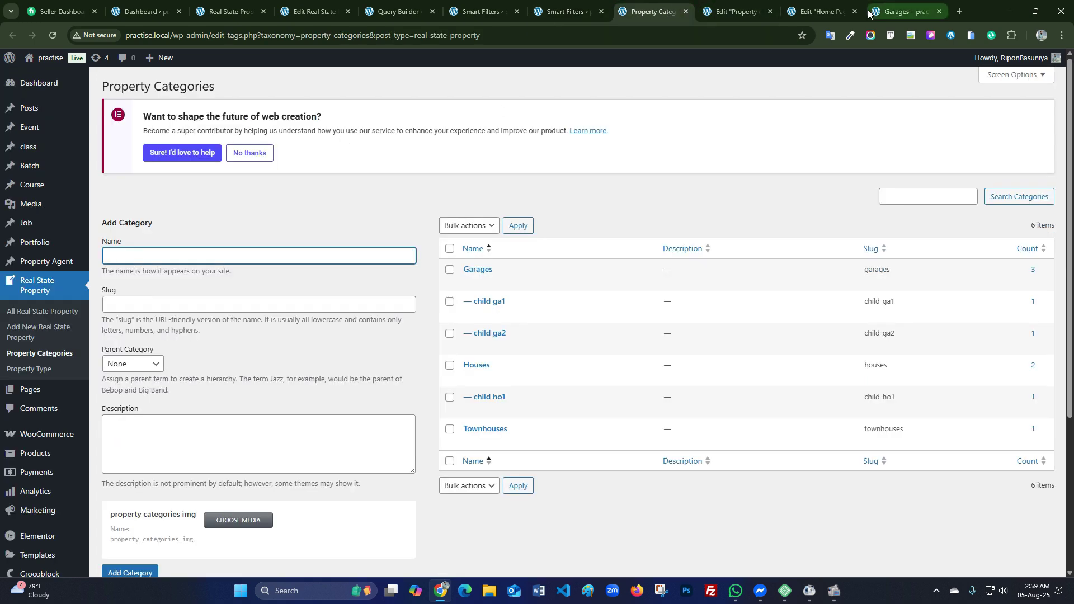
pyautogui.click(906, 11)
pyautogui.click(59, 36)
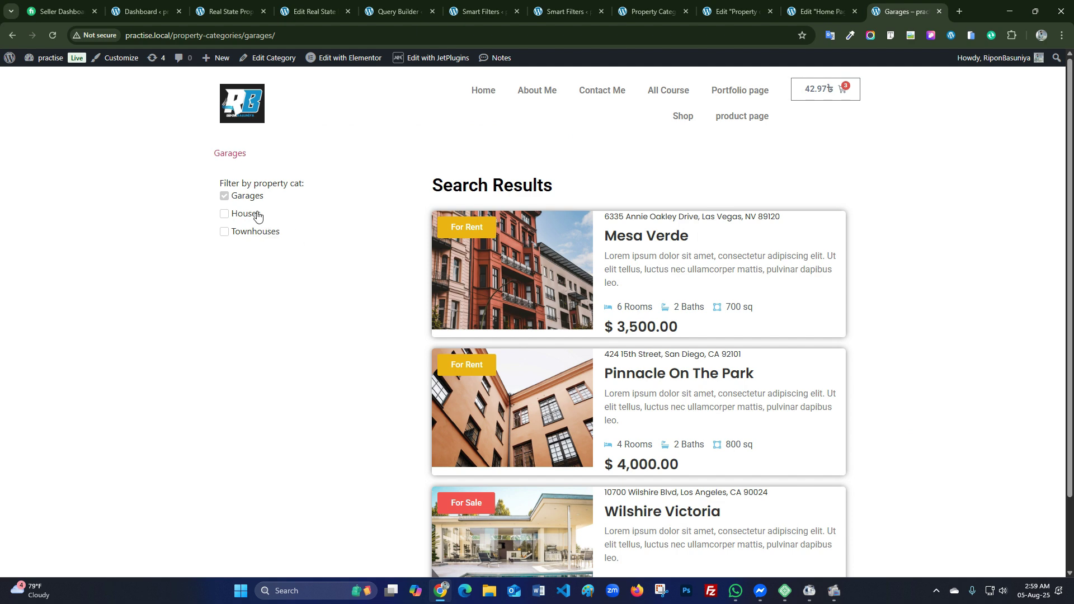
pyautogui.click(252, 213)
pyautogui.click(252, 232)
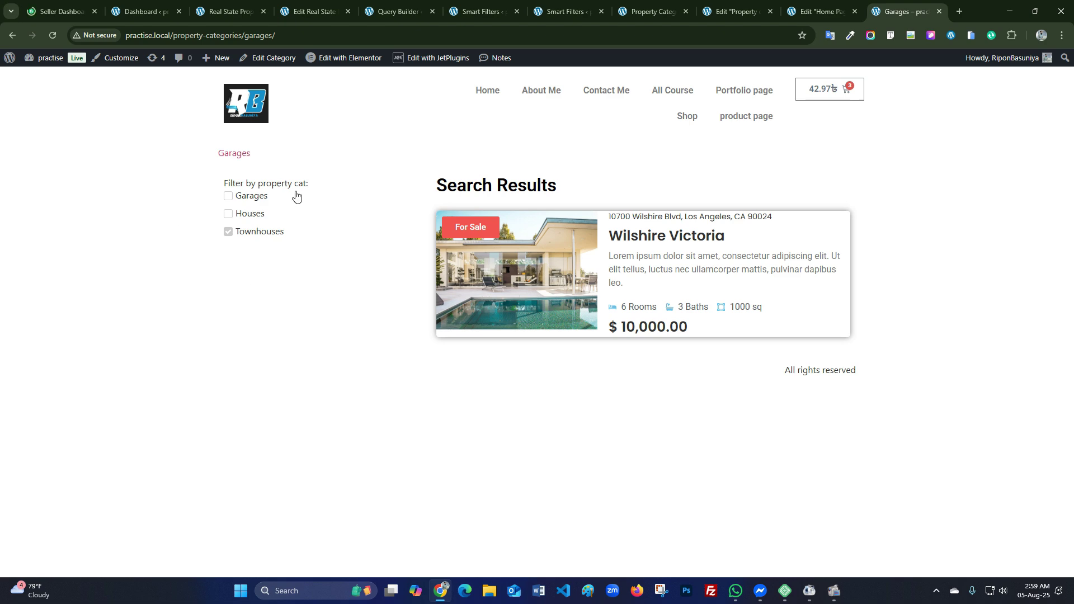
# - Return to the radio filter's settings and remove child ga1, child ga2 and child ho1 from the excluded items
pyautogui.click(398, 11)
pyautogui.scroll(-1, 557, 316)
pyautogui.click(485, 11)
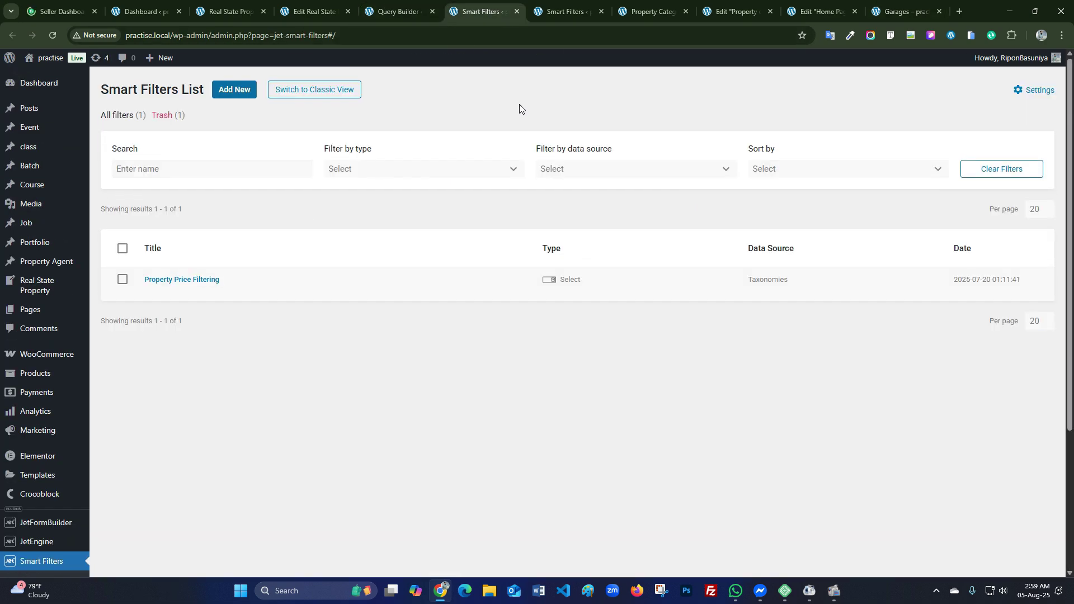
pyautogui.click(569, 12)
pyautogui.click(644, 15)
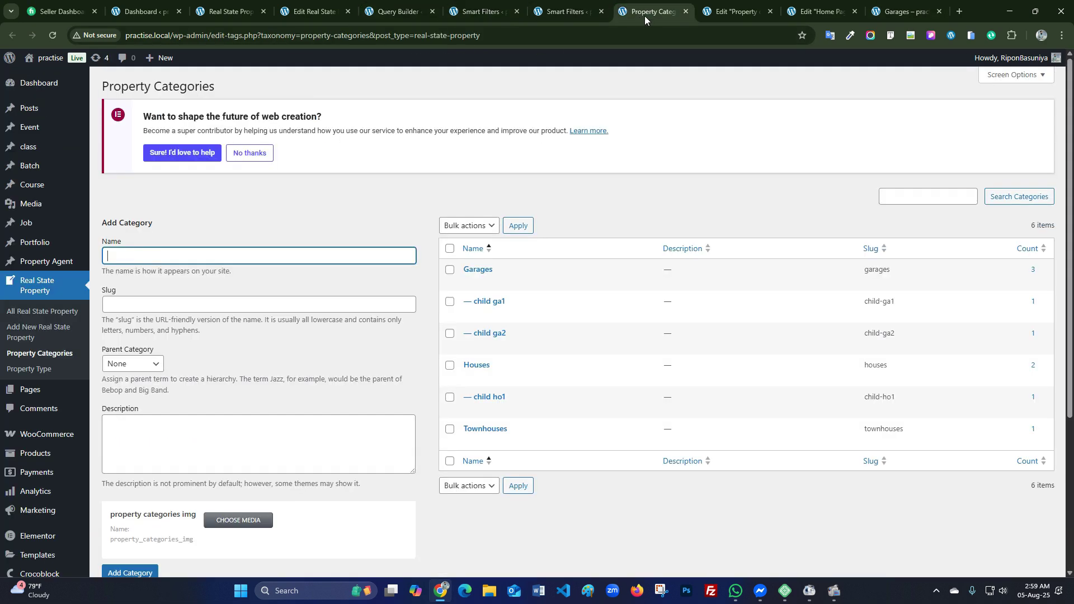
pyautogui.click(562, 13)
pyautogui.scroll(-2, 403, 304)
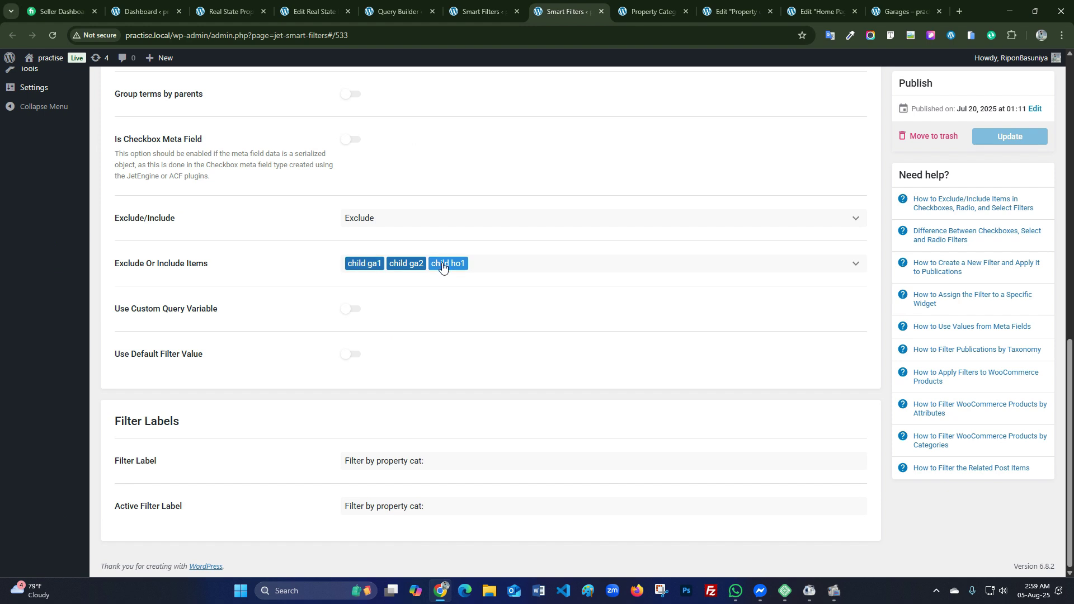
pyautogui.click(846, 267)
pyautogui.click(467, 328)
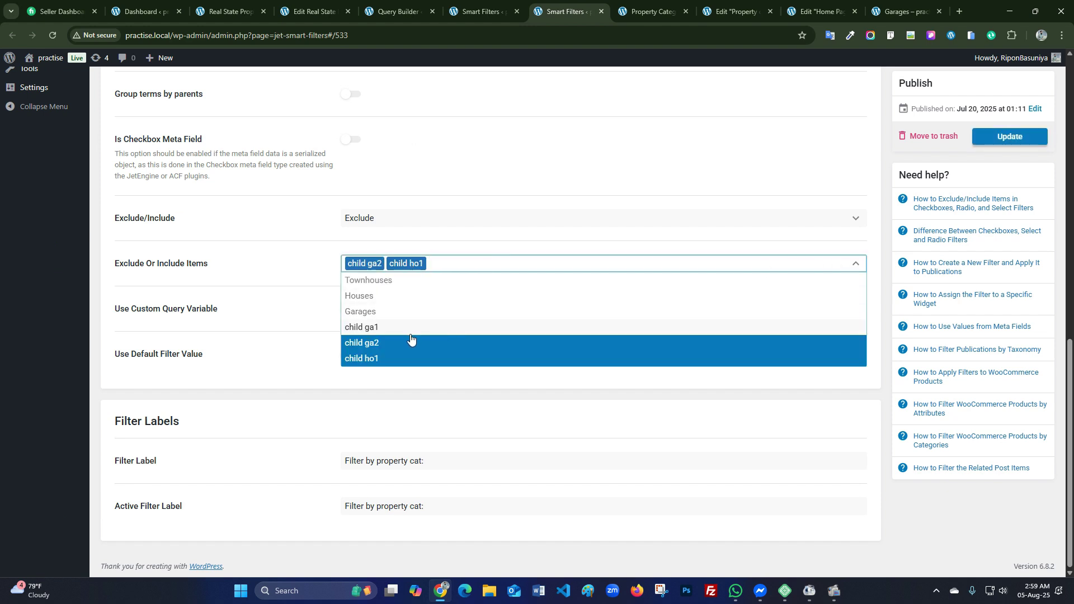
pyautogui.click(413, 343)
pyautogui.click(394, 359)
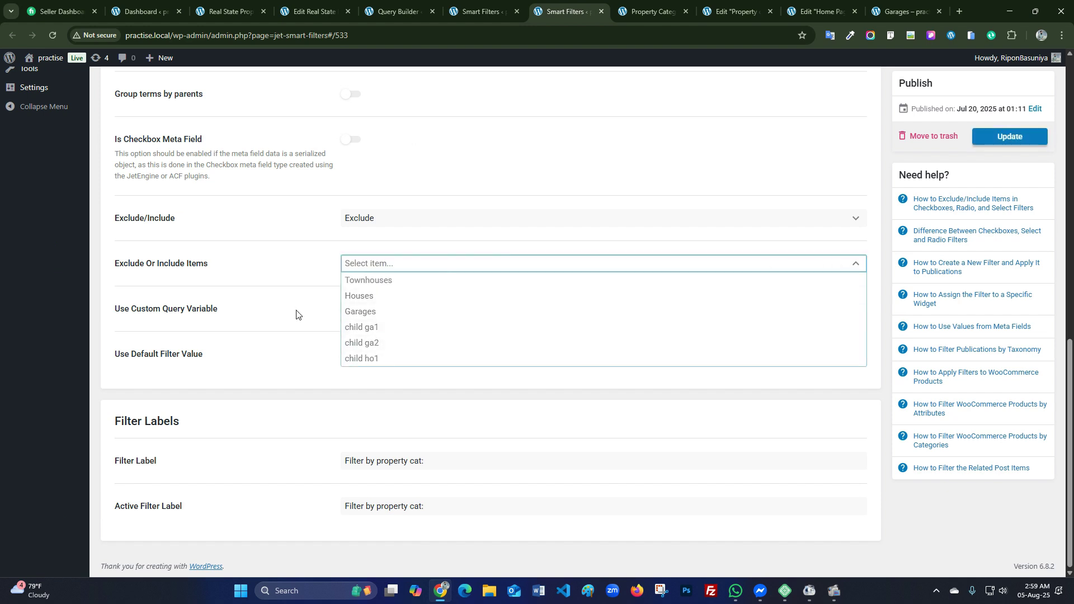
pyautogui.click(365, 313)
pyautogui.click(367, 297)
pyautogui.click(367, 281)
pyautogui.click(336, 308)
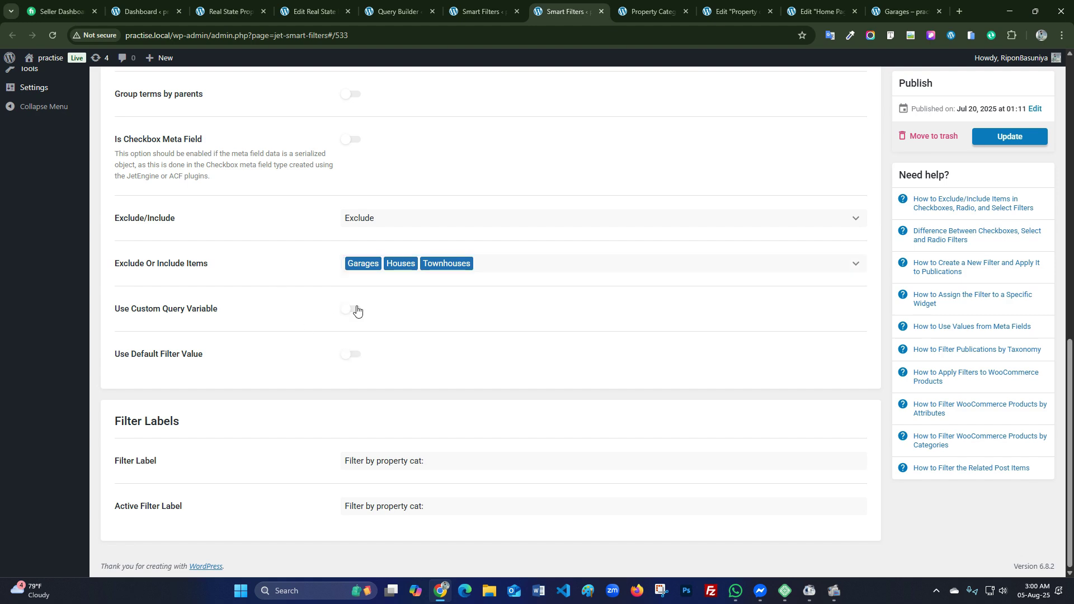
pyautogui.click(548, 265)
pyautogui.click(399, 311)
pyautogui.click(402, 296)
pyautogui.click(386, 280)
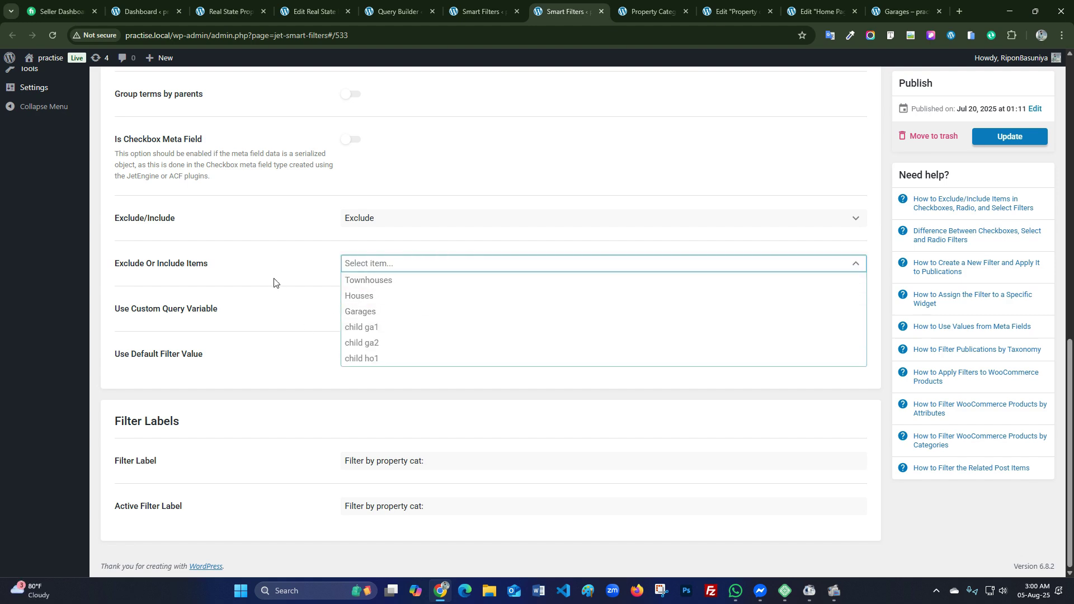
pyautogui.click(272, 281)
# - Set the radio filter's data source to JetEngine Query Builder and bring up the property categories list
pyautogui.scroll(3, 271, 280)
pyautogui.scroll(7, 271, 280)
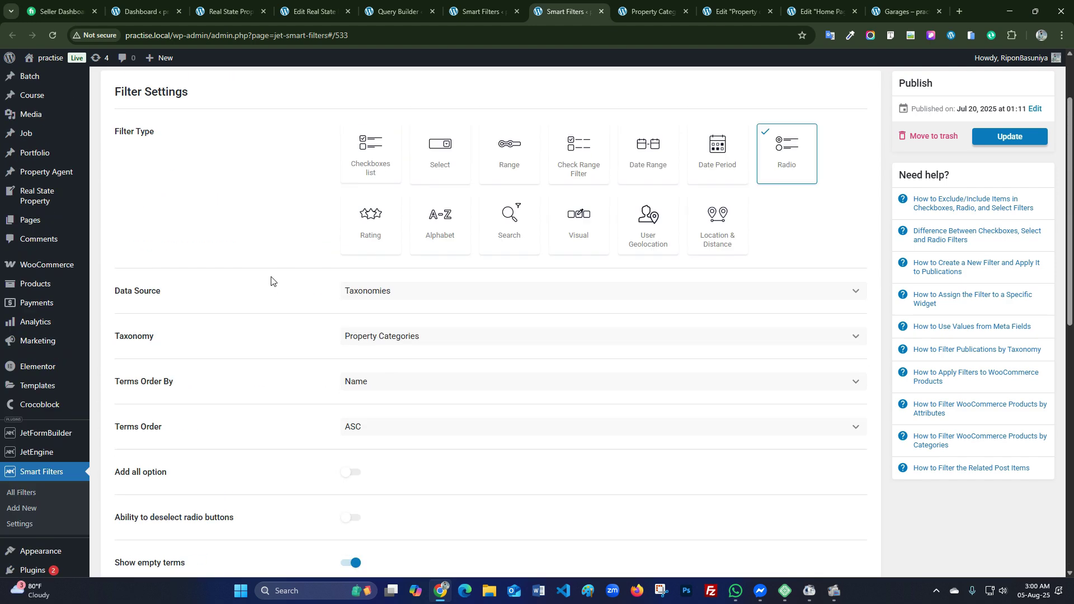
pyautogui.scroll(-1, 392, 290)
pyautogui.click(391, 241)
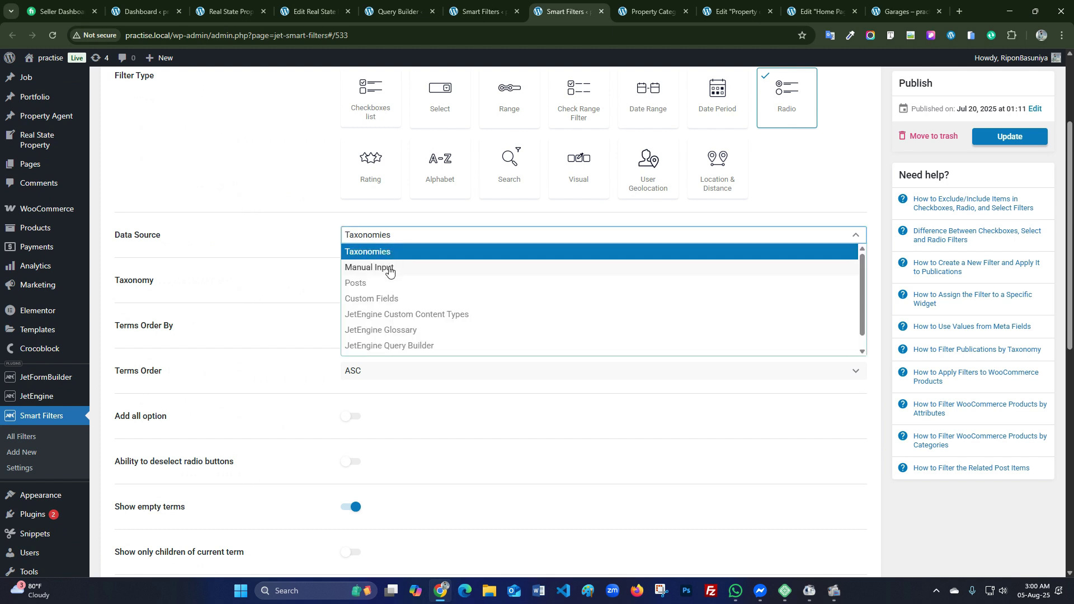
pyautogui.click(389, 346)
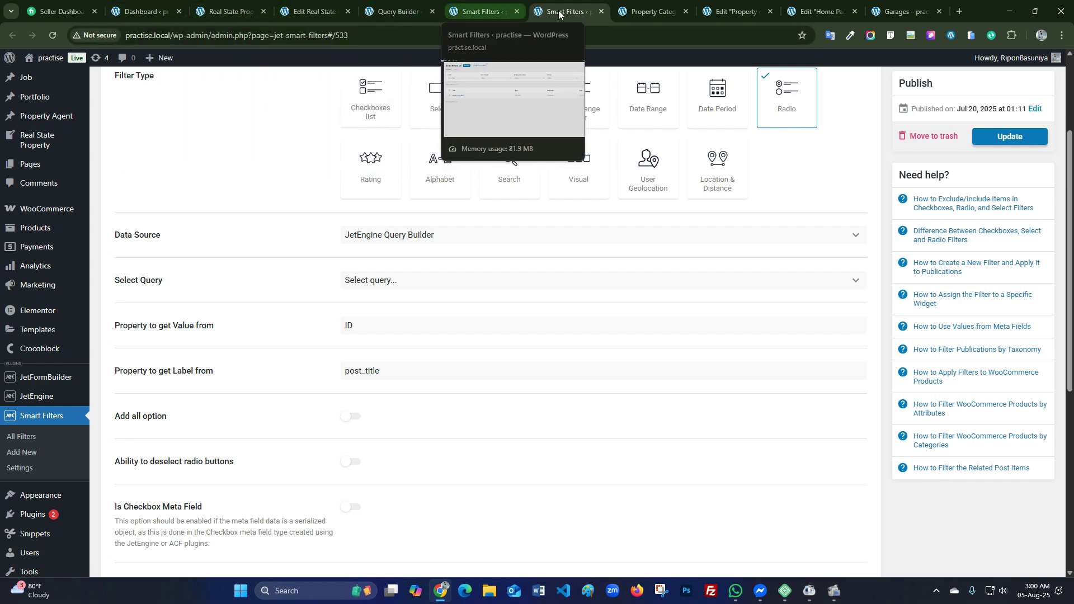
pyautogui.click(644, 7)
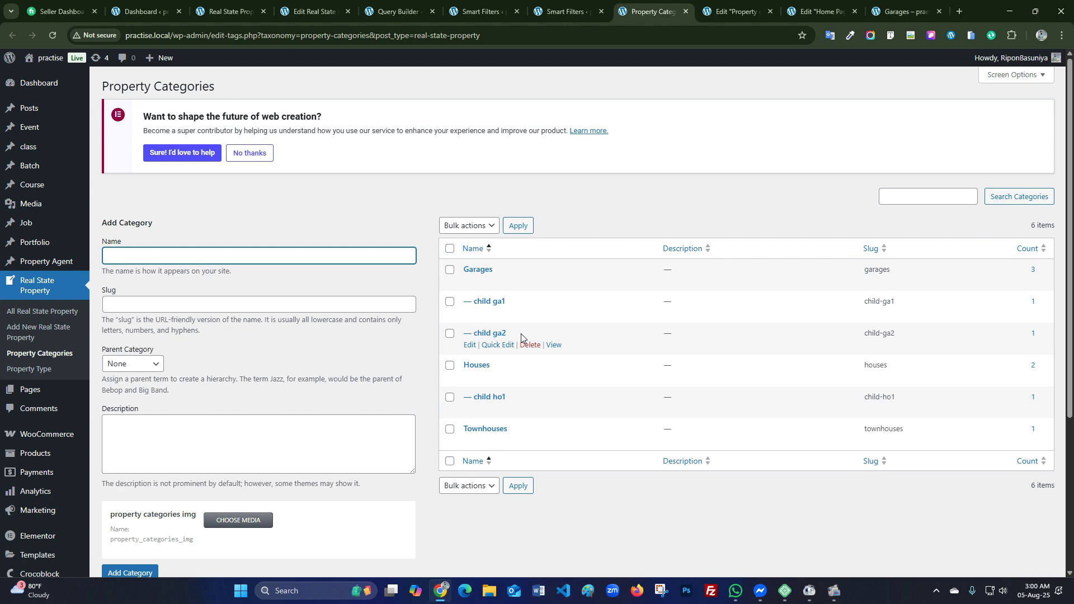
# - Open the form for adding a new JetEngine query in a separate browser tab
pyautogui.click(565, 10)
pyautogui.click(480, 11)
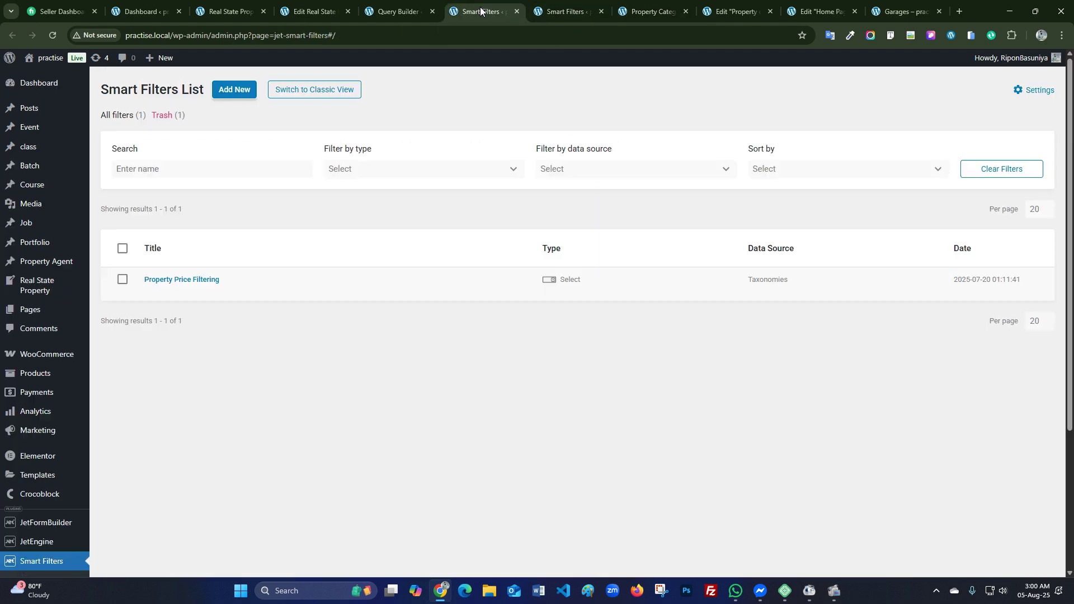
pyautogui.click(402, 4)
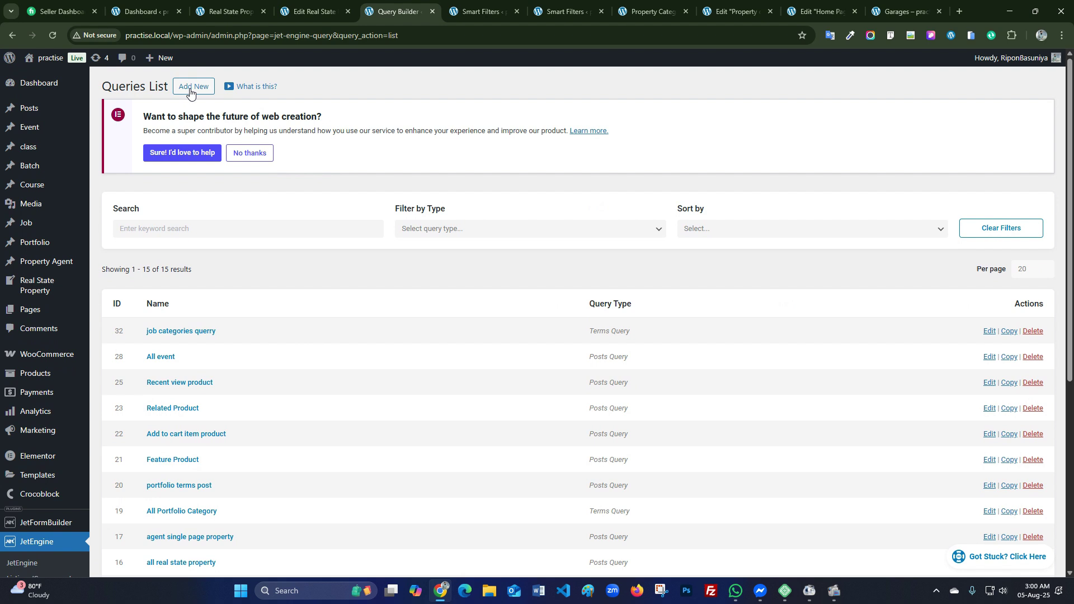
pyautogui.rightClick(190, 92)
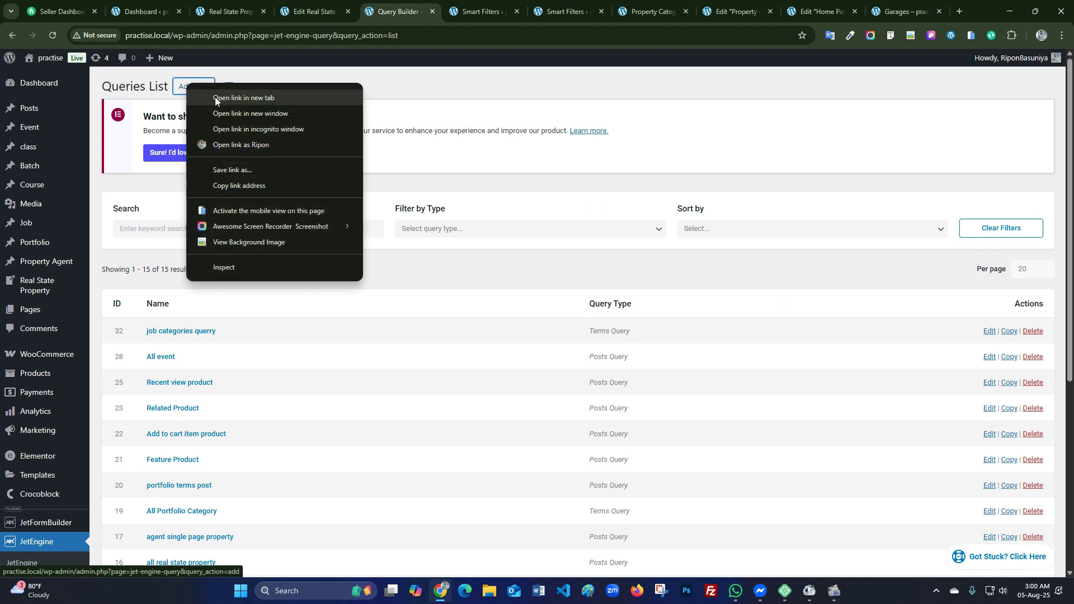
pyautogui.click(224, 98)
pyautogui.click(444, 4)
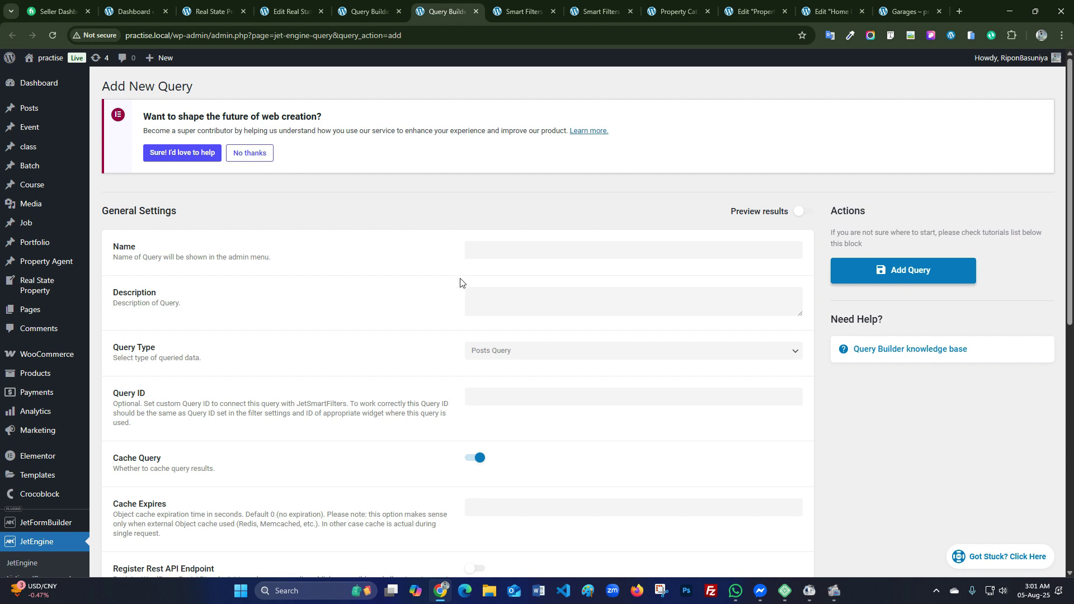
# - Name the new query "child ga querry" and set its type to Terms Query
pyautogui.click(480, 256)
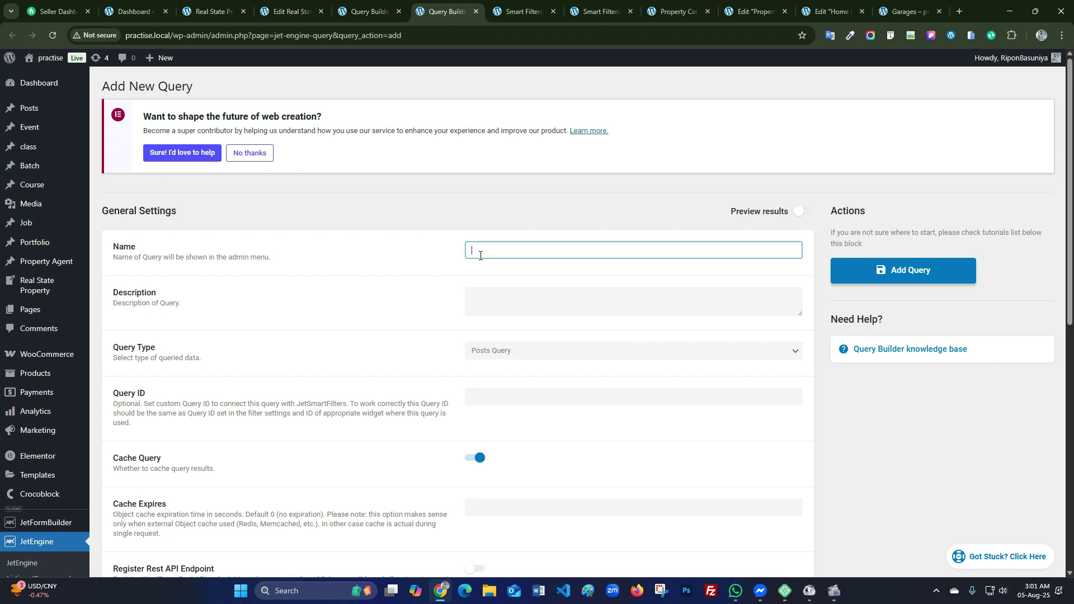
pyautogui.write('child ga')
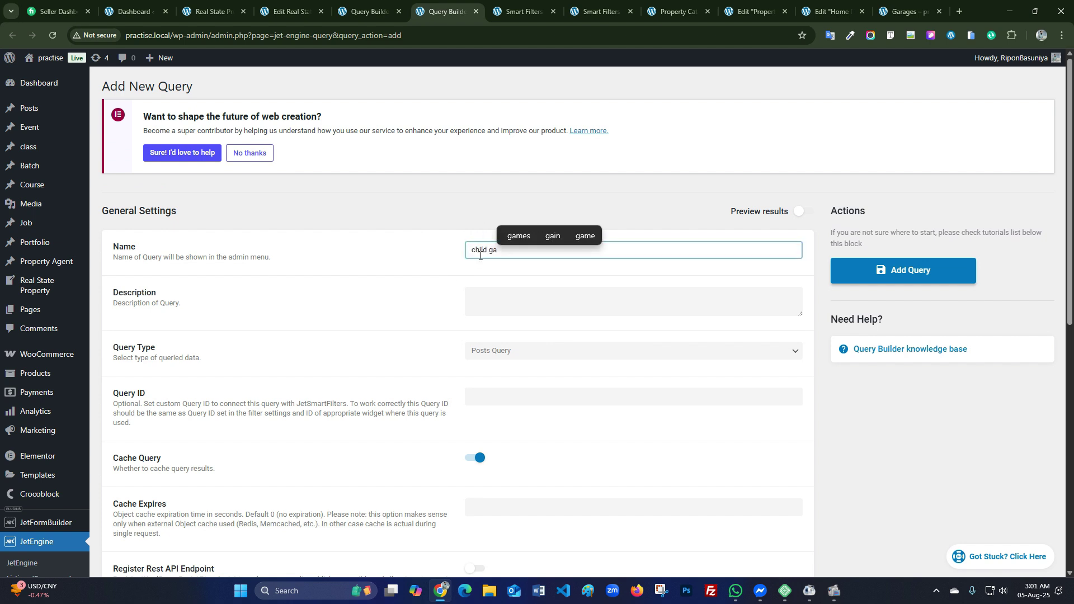
pyautogui.write(' querry')
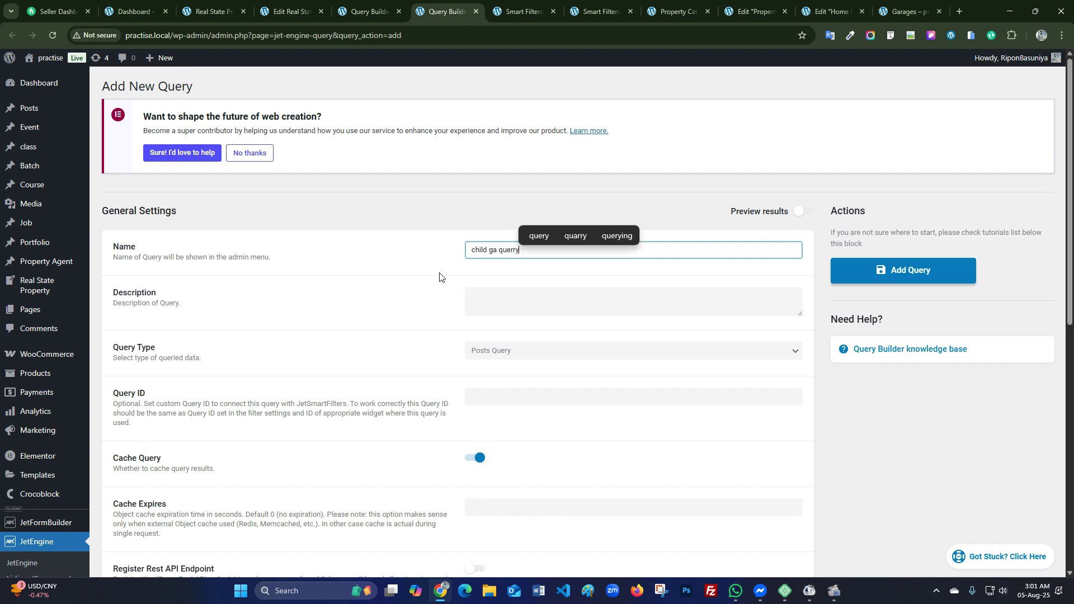
pyautogui.scroll(-1, 448, 283)
pyautogui.click(482, 294)
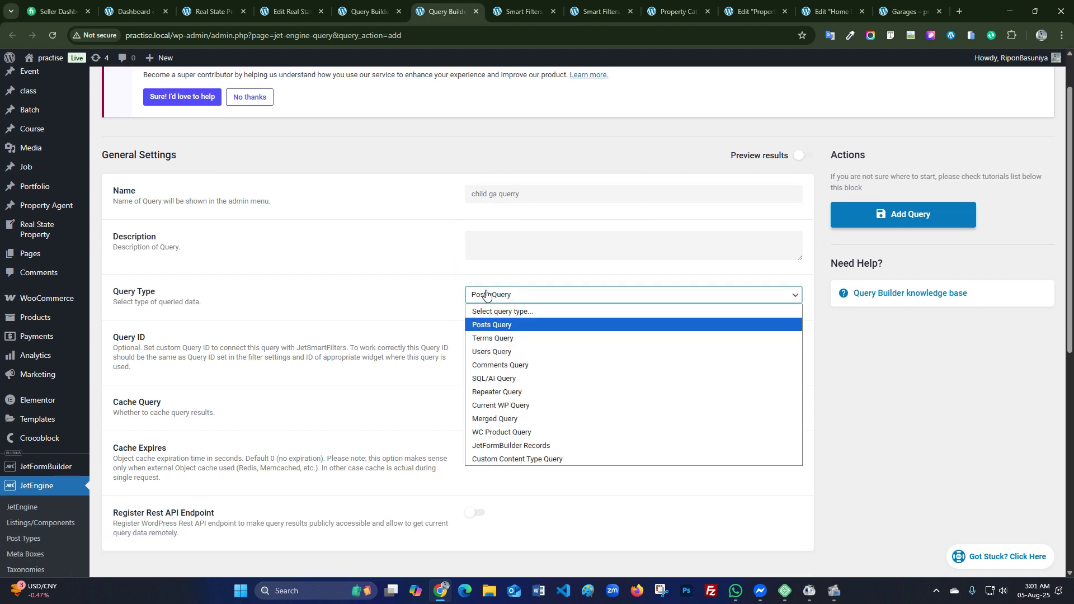
pyautogui.click(491, 339)
# - Turn off caching for the query and add it
pyautogui.scroll(-1, 437, 315)
pyautogui.click(477, 346)
pyautogui.scroll(-4, 478, 353)
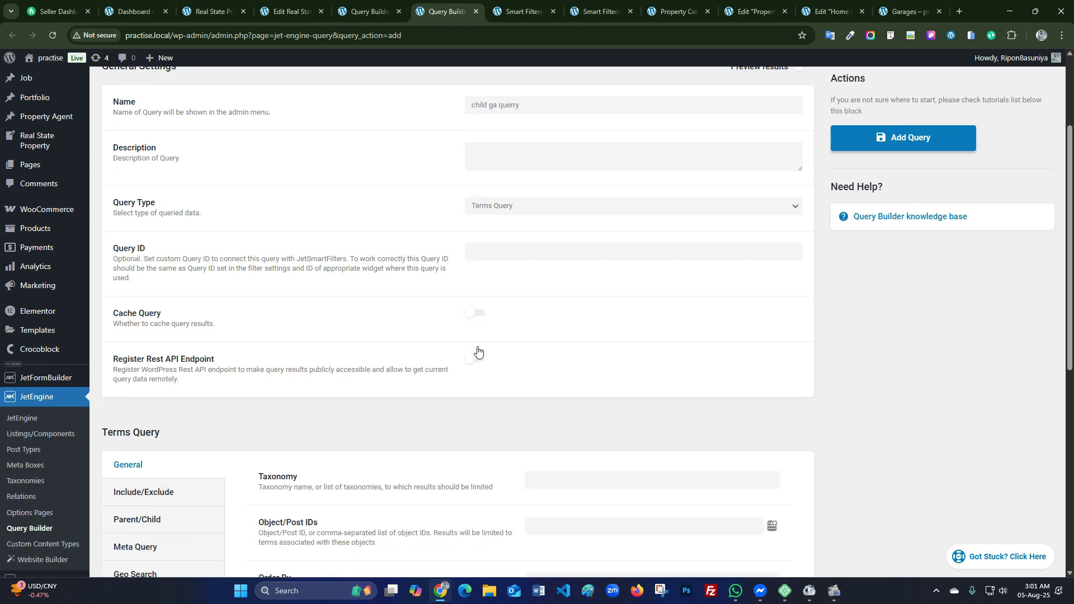
pyautogui.click(903, 139)
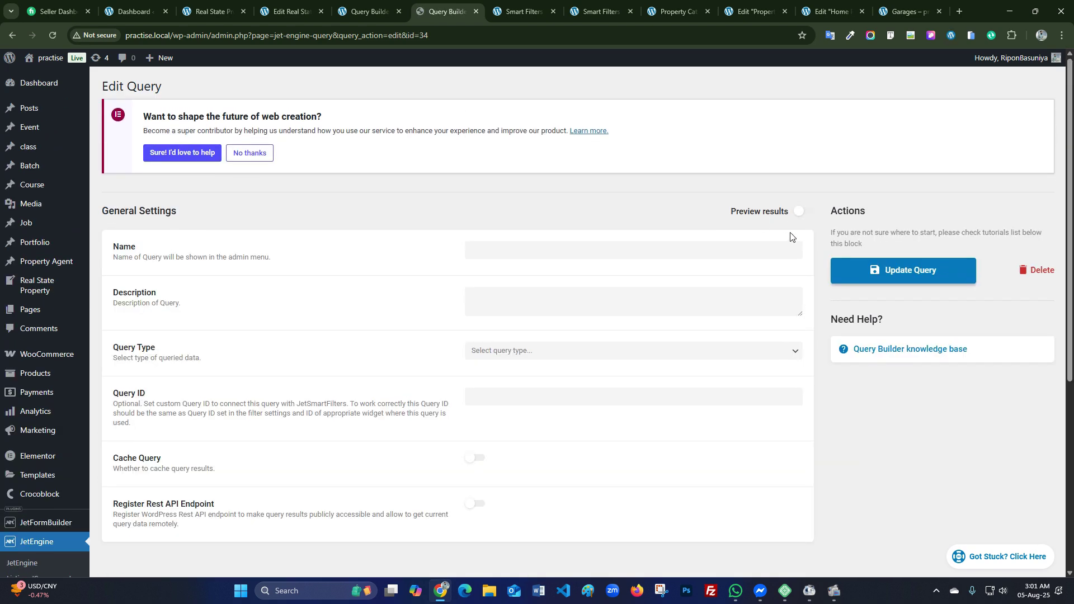
# - Enable the results preview and limit the terms query to the Property Categories taxonomy
pyautogui.click(803, 211)
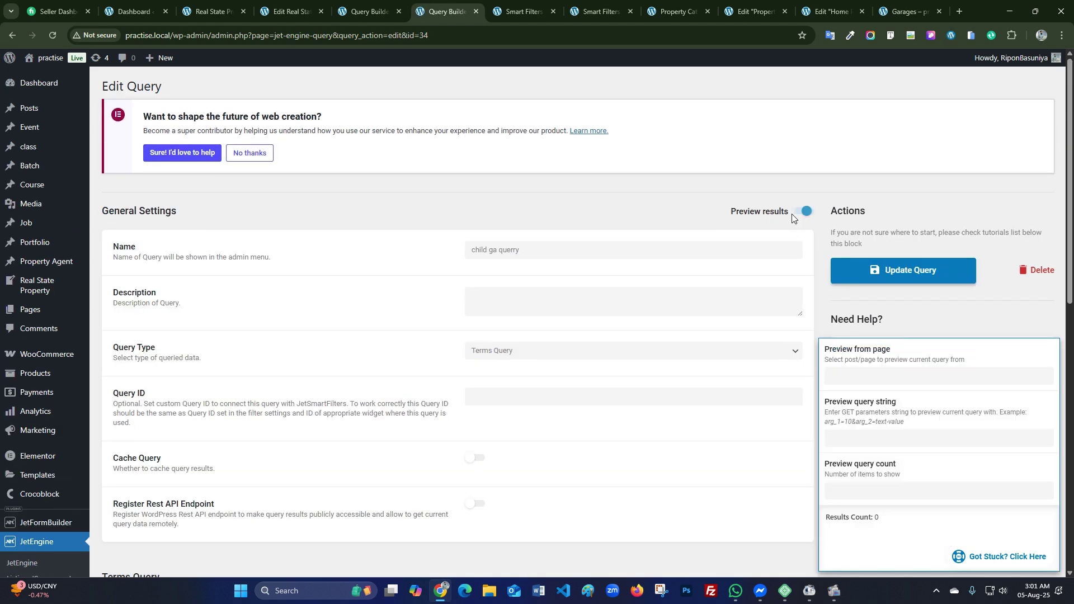
pyautogui.scroll(-6, 800, 224)
pyautogui.scroll(5, 546, 301)
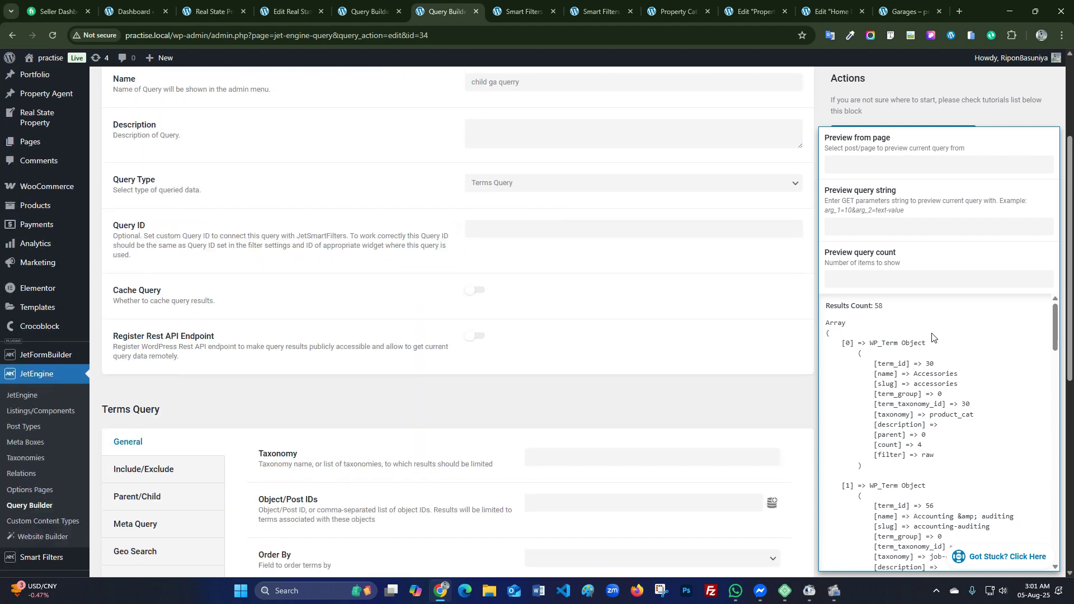
pyautogui.scroll(-3, 450, 319)
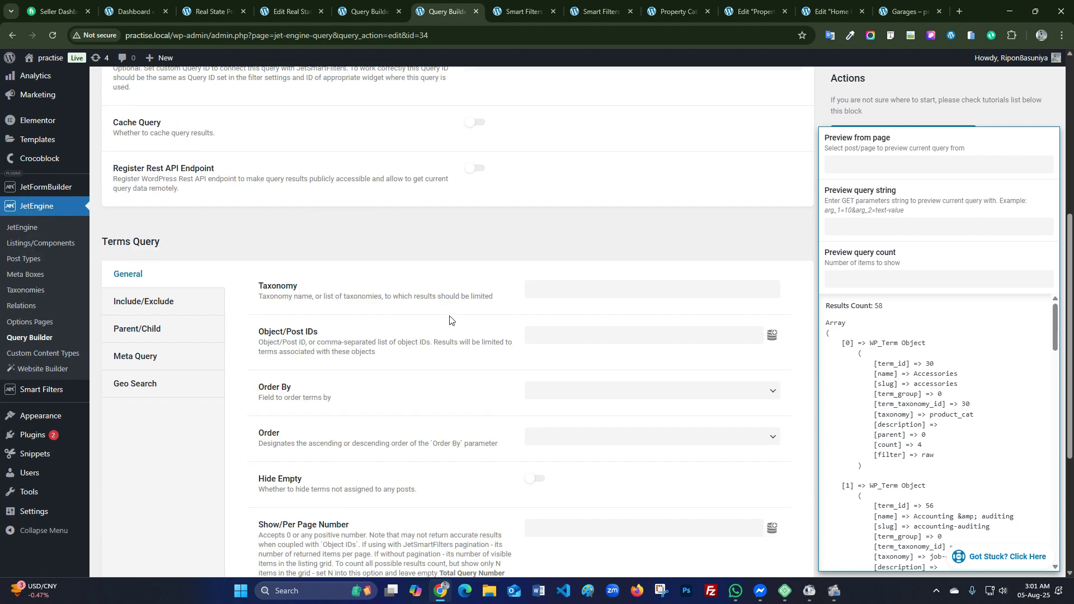
pyautogui.click(530, 295)
pyautogui.scroll(-1, 616, 417)
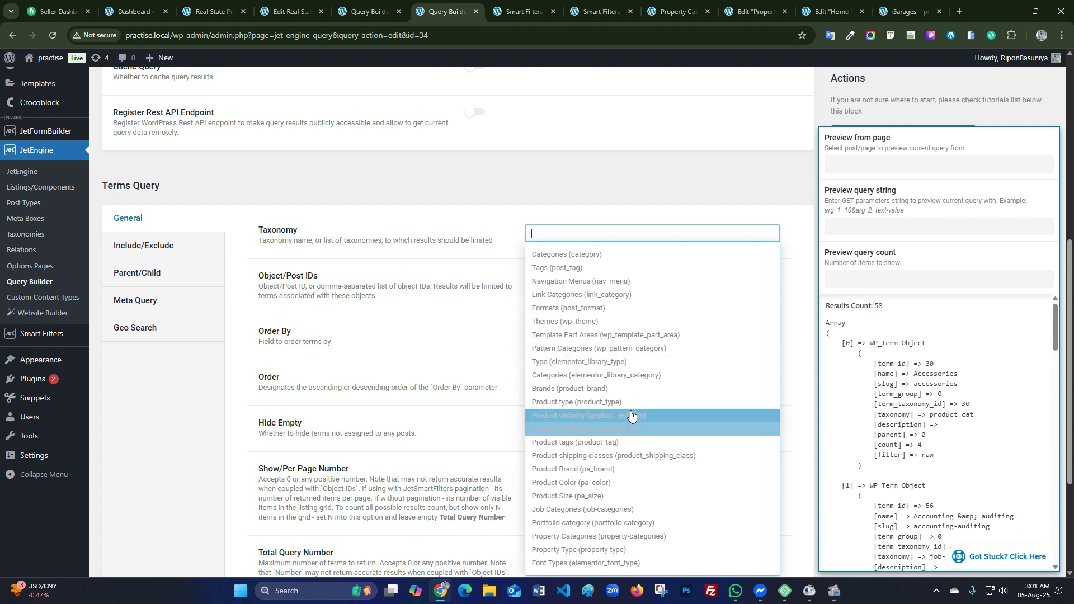
pyautogui.scroll(-1, 631, 415)
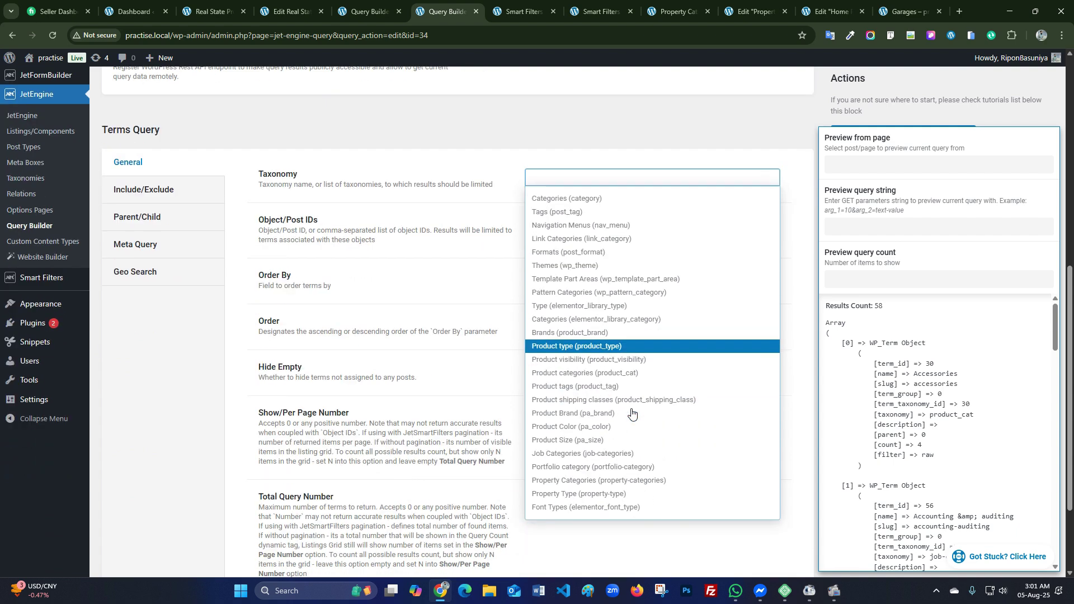
pyautogui.click(614, 485)
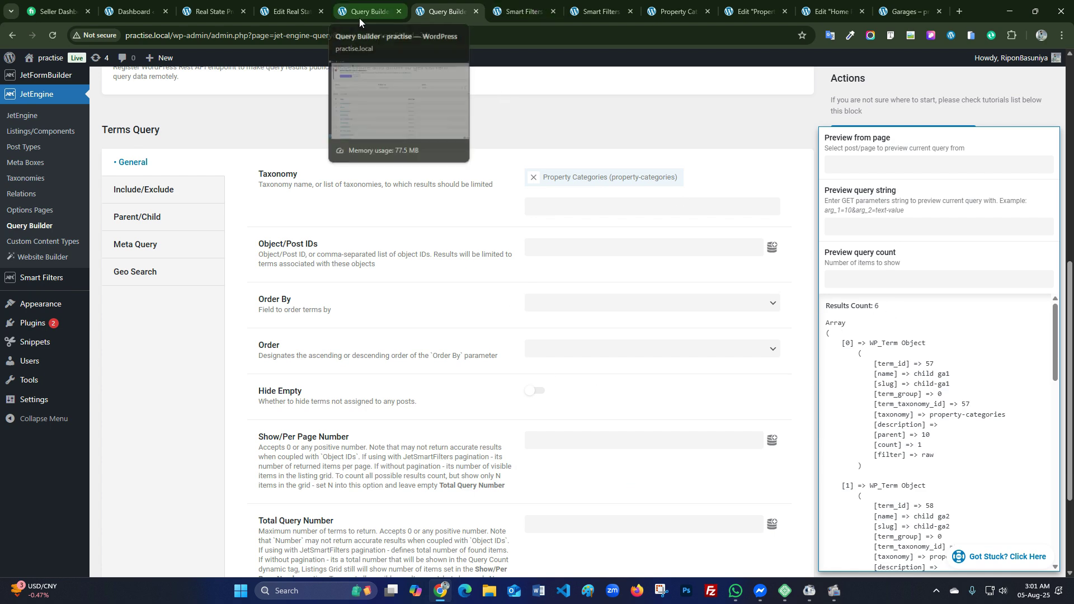
# - Check the child terms in the property categories list and set the query to include term IDs 57, 58, 59
pyautogui.click(683, 13)
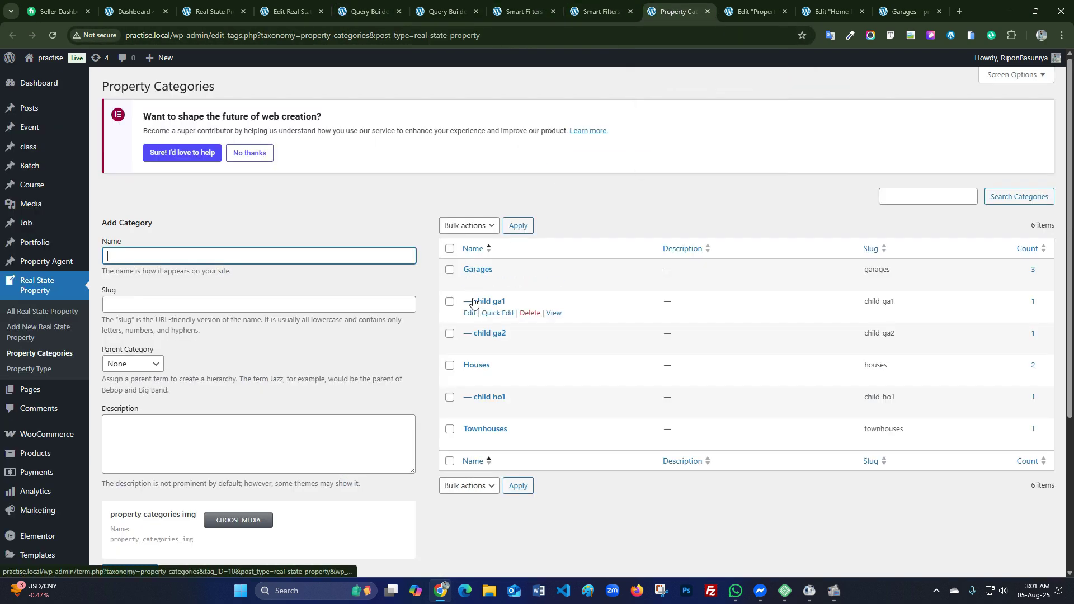
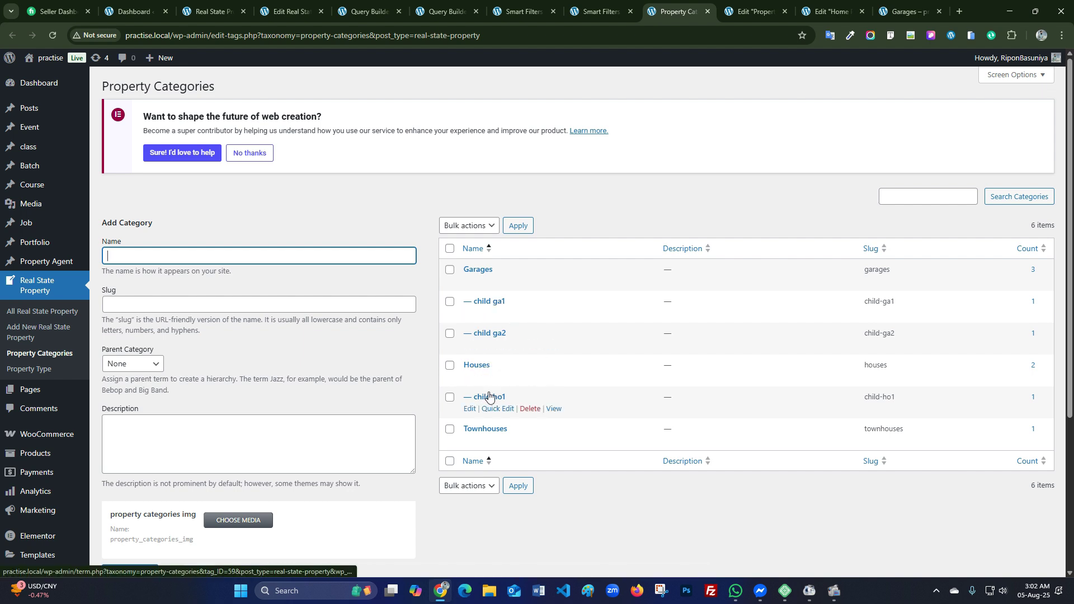
pyautogui.hotkey('ctrl', '5')
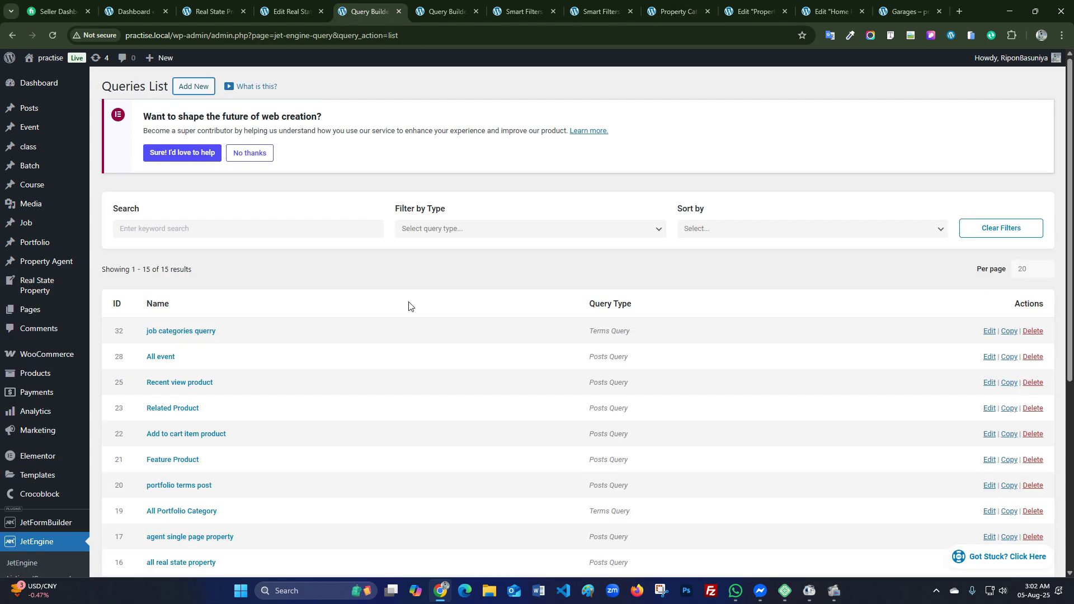
pyautogui.click(438, 4)
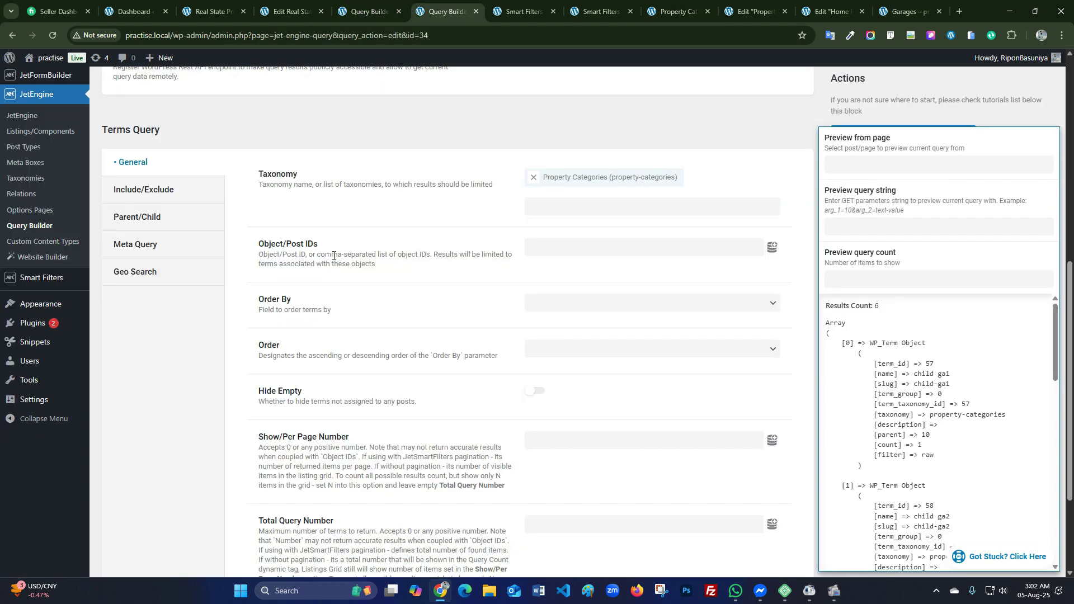
pyautogui.click(177, 197)
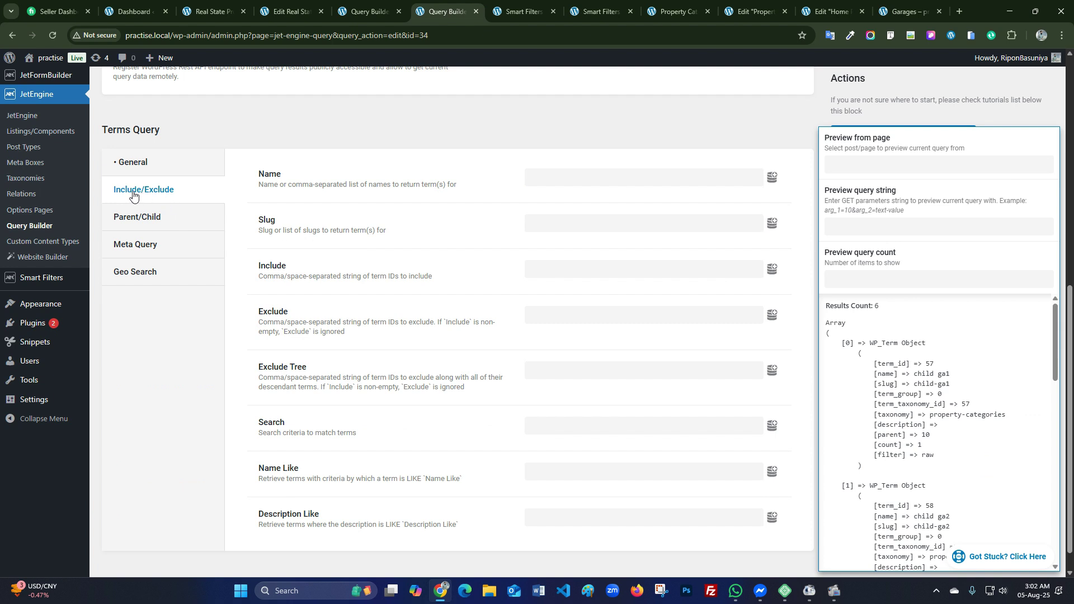
pyautogui.click(565, 270)
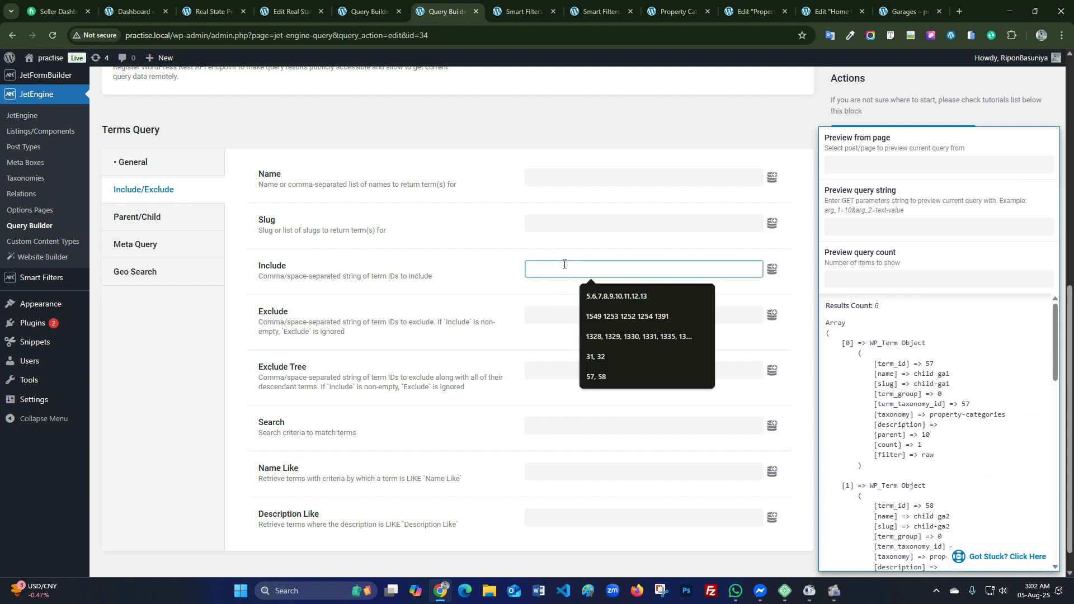
pyautogui.click(614, 376)
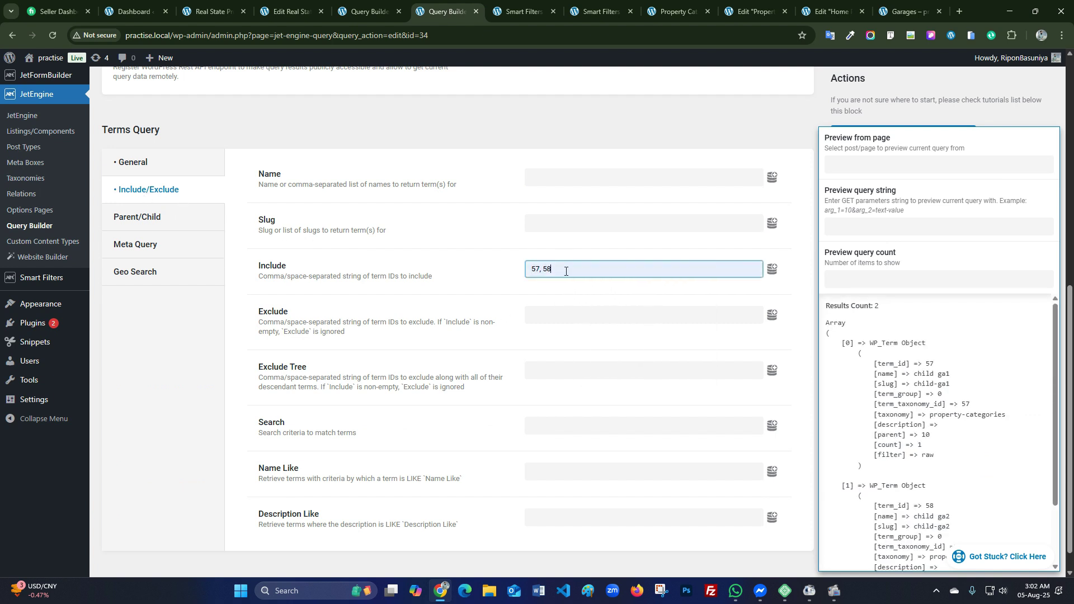
pyautogui.write(',')
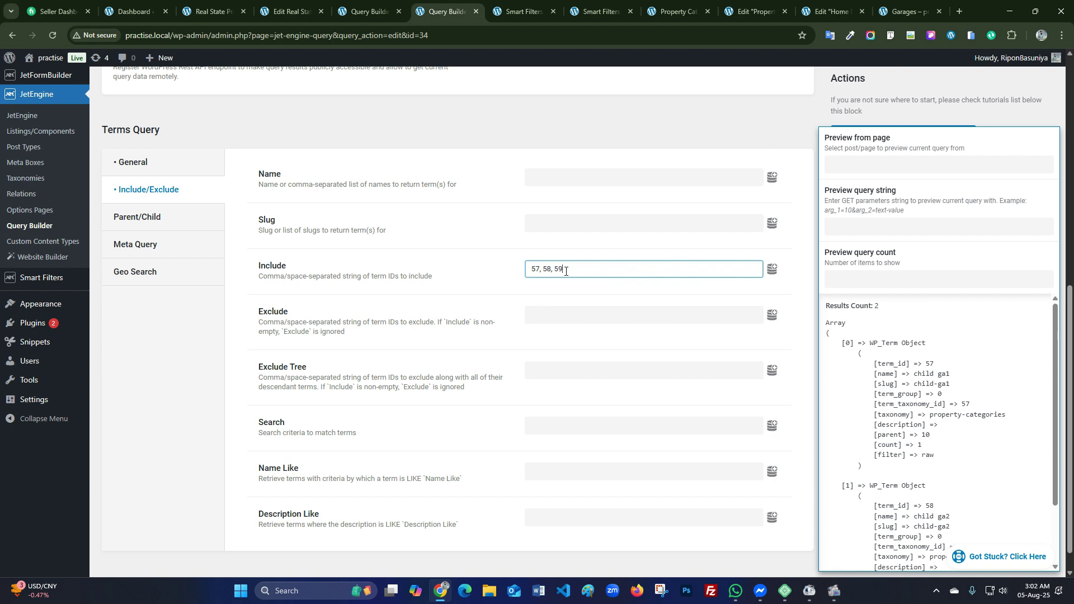
pyautogui.write(' 59')
pyautogui.scroll(-5, 968, 392)
pyautogui.scroll(5, 959, 446)
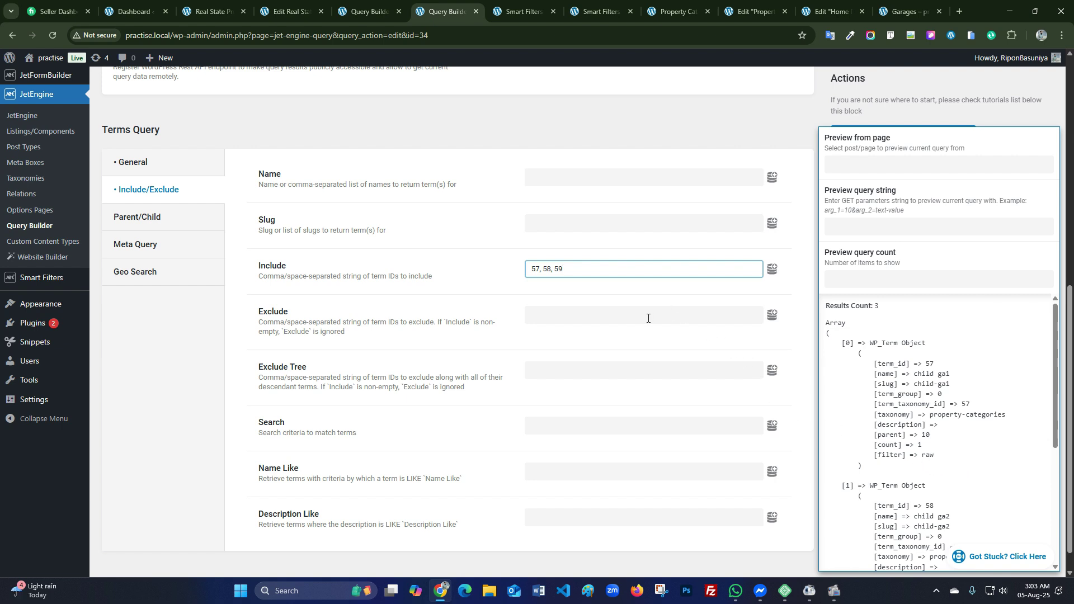
# - Turn off the results preview and update the query
pyautogui.scroll(7, 177, 374)
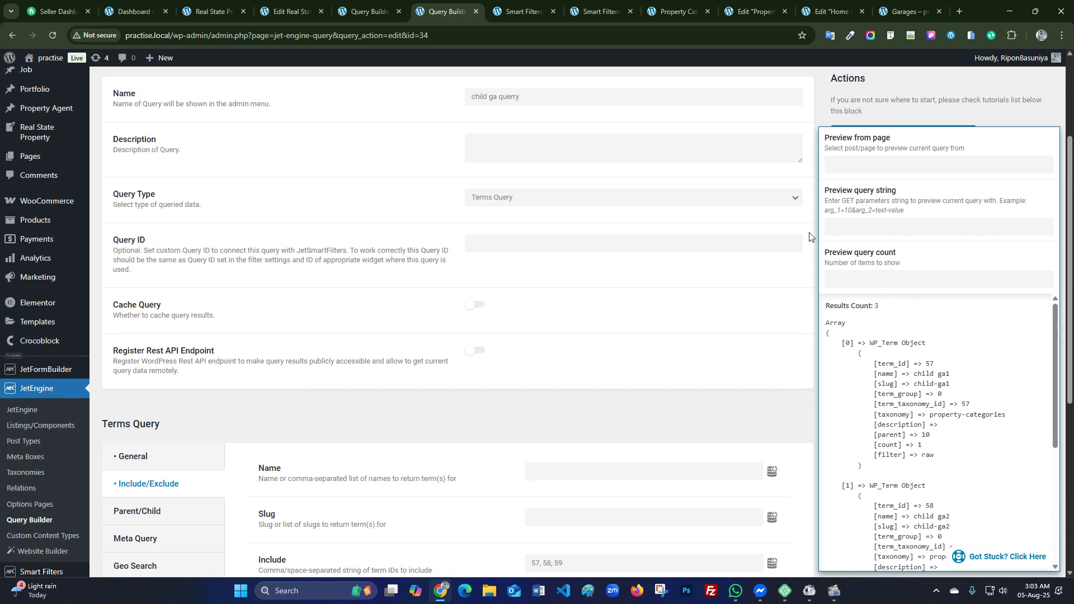
pyautogui.click(801, 156)
pyautogui.click(870, 210)
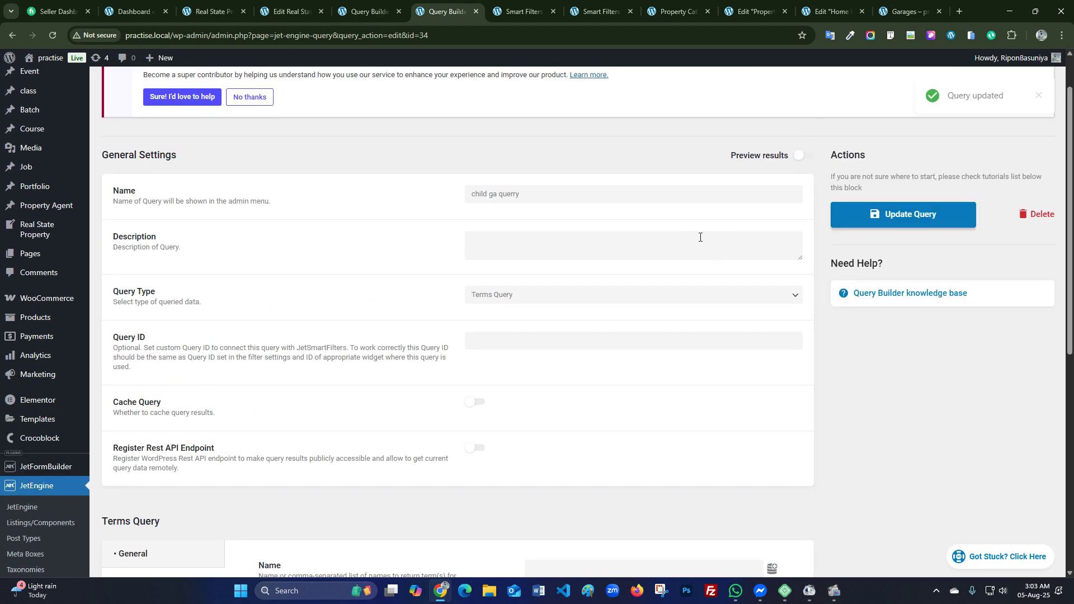
# - Return to the radio filter's settings page and reload it
pyautogui.click(677, 9)
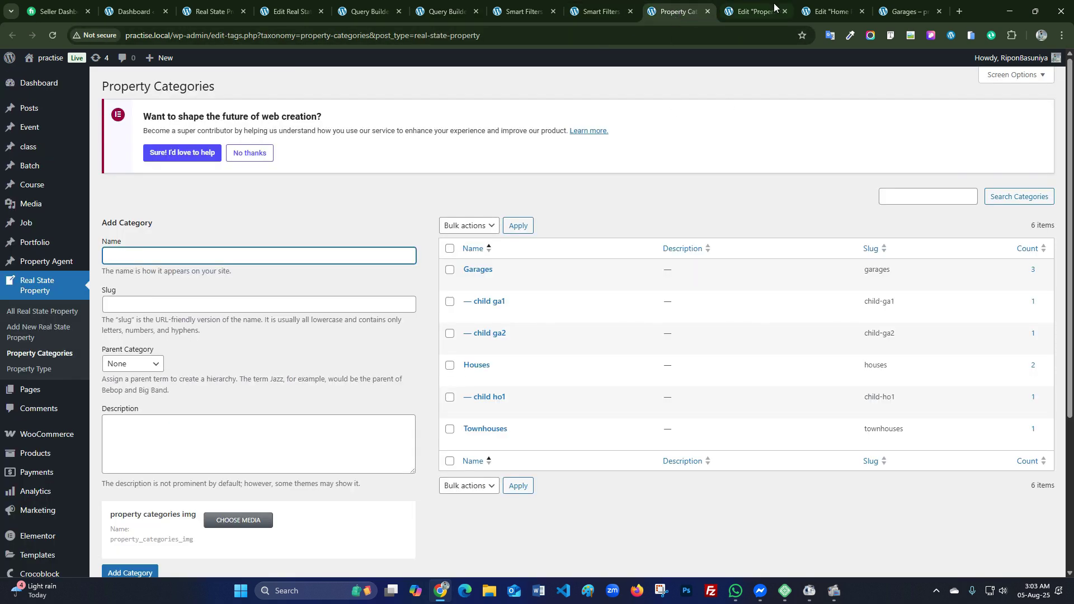
pyautogui.click(749, 11)
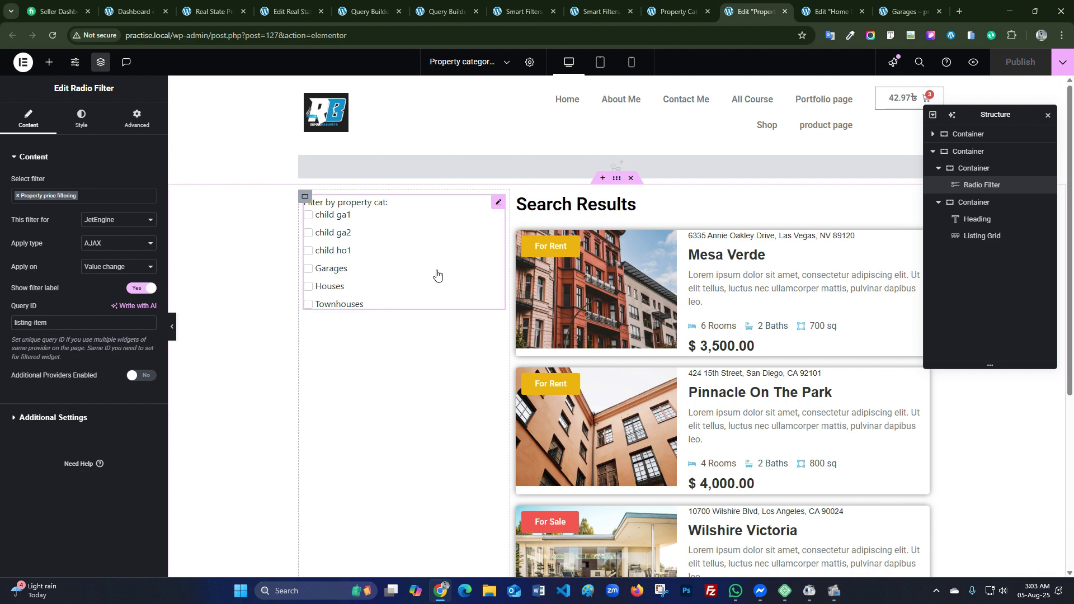
pyautogui.click(522, 12)
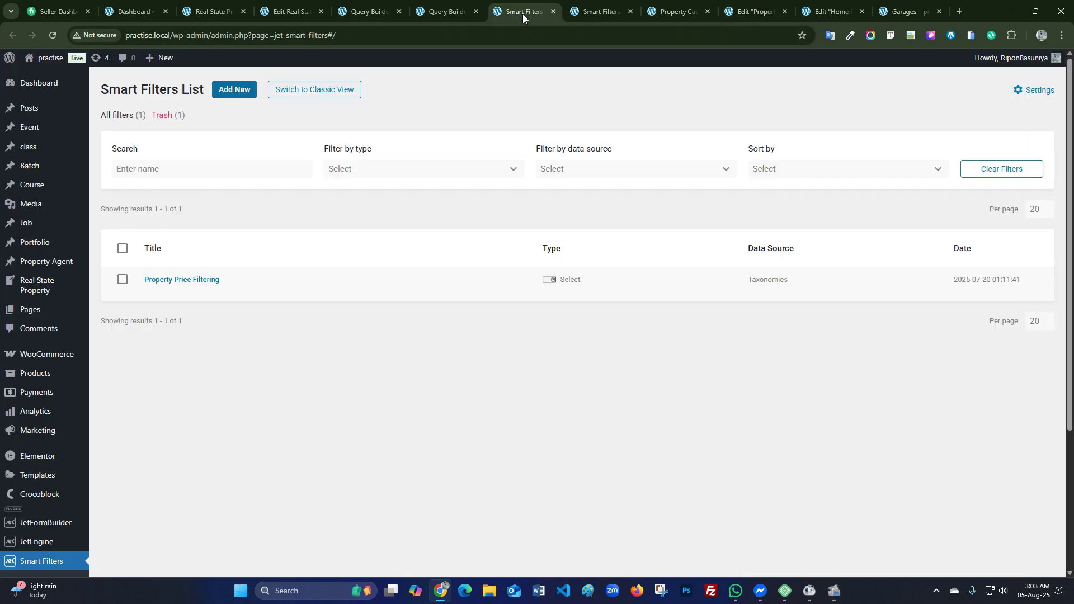
pyautogui.click(592, 12)
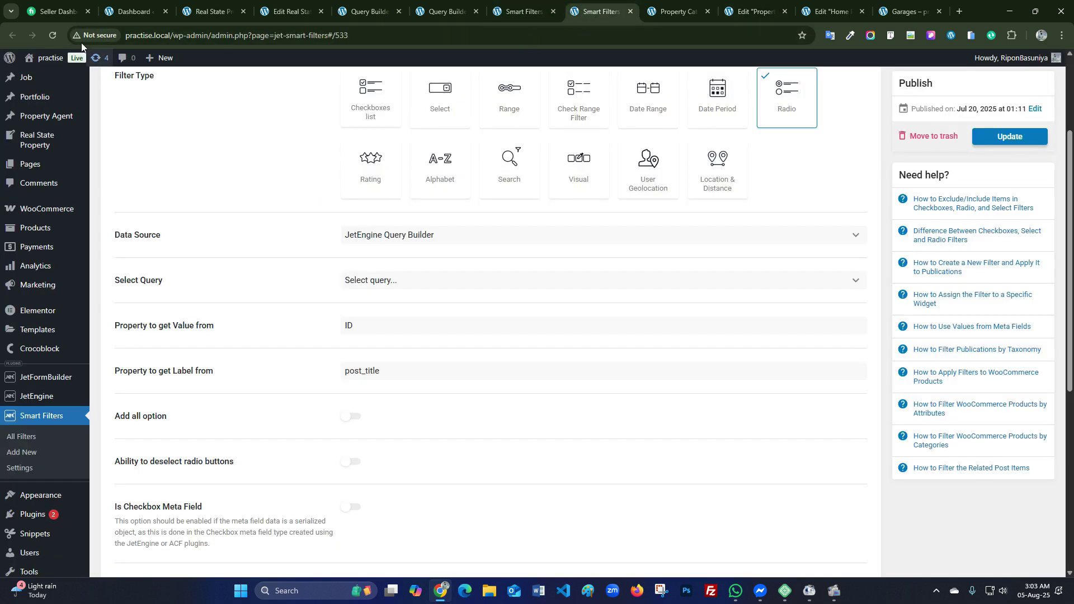
pyautogui.click(53, 35)
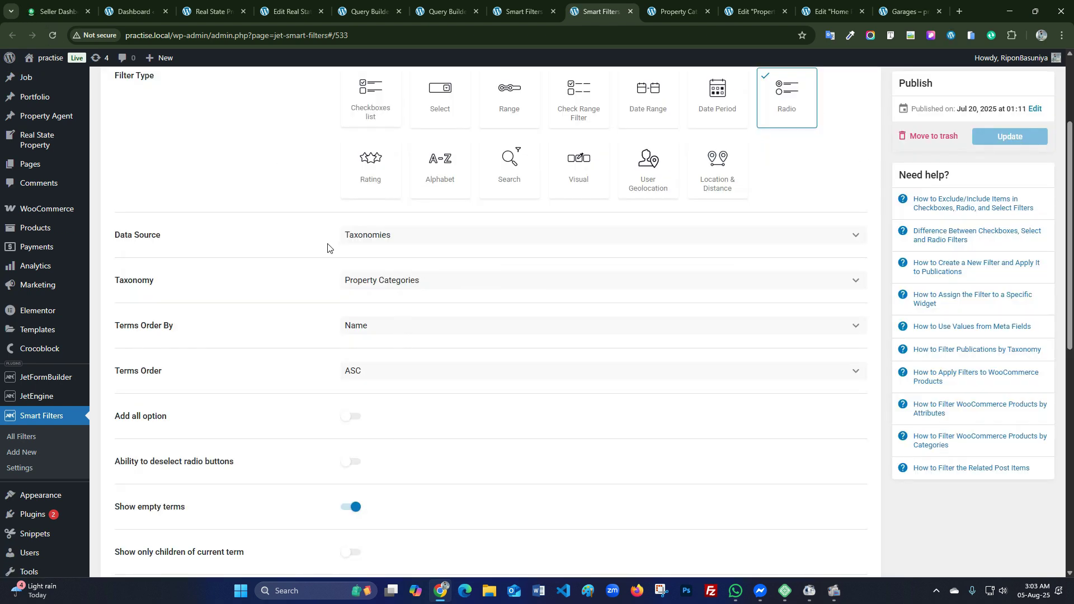
# - Set the radio filter's data source to JetEngine Query Builder and select the child ga querry query
pyautogui.click(387, 234)
pyautogui.click(391, 346)
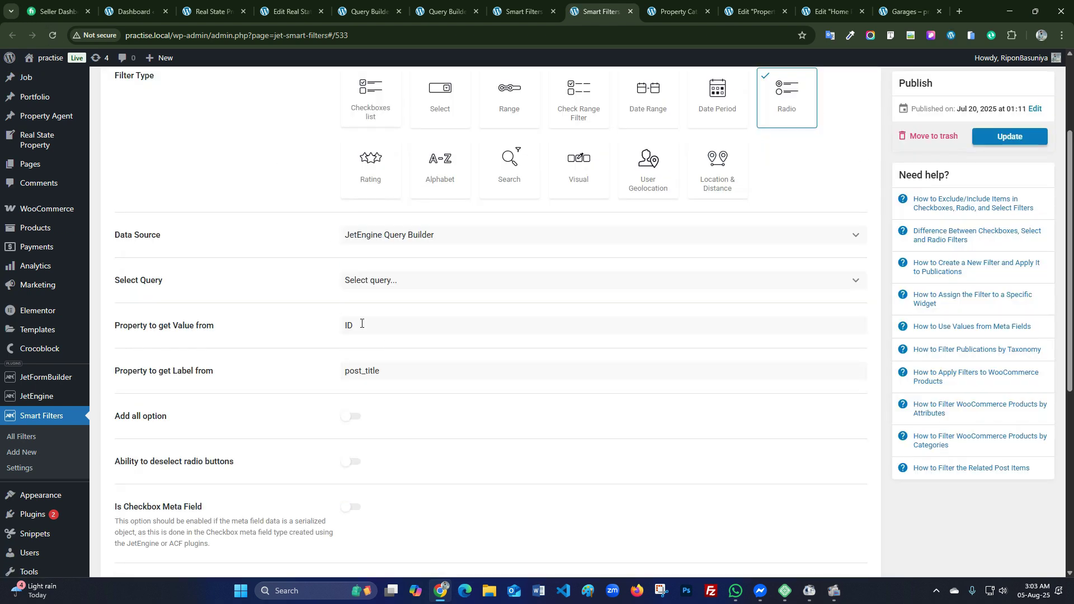
pyautogui.click(353, 282)
pyautogui.scroll(-5, 470, 353)
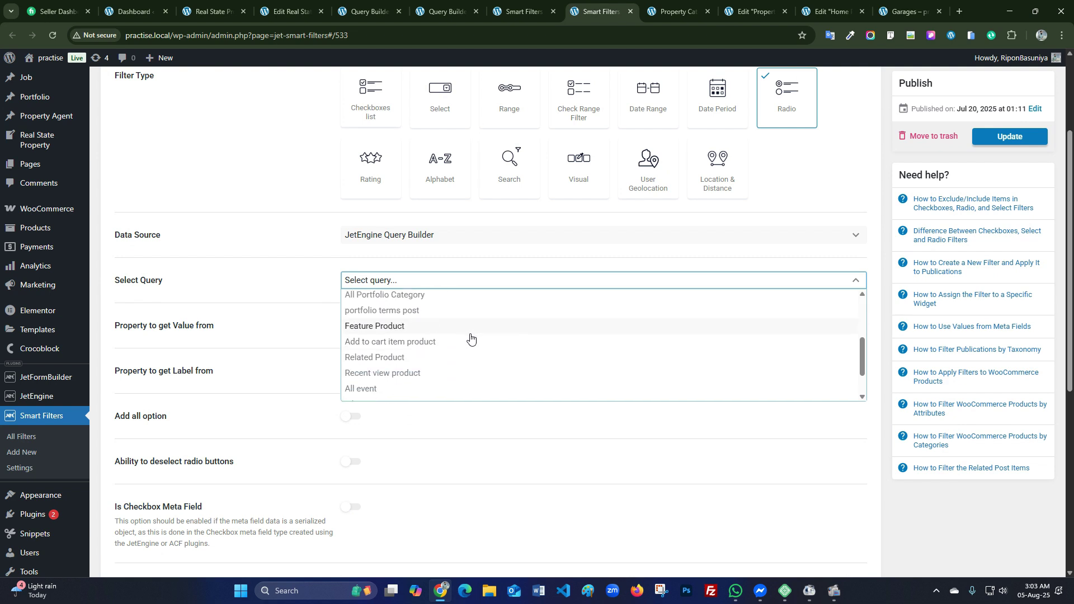
pyautogui.click(408, 380)
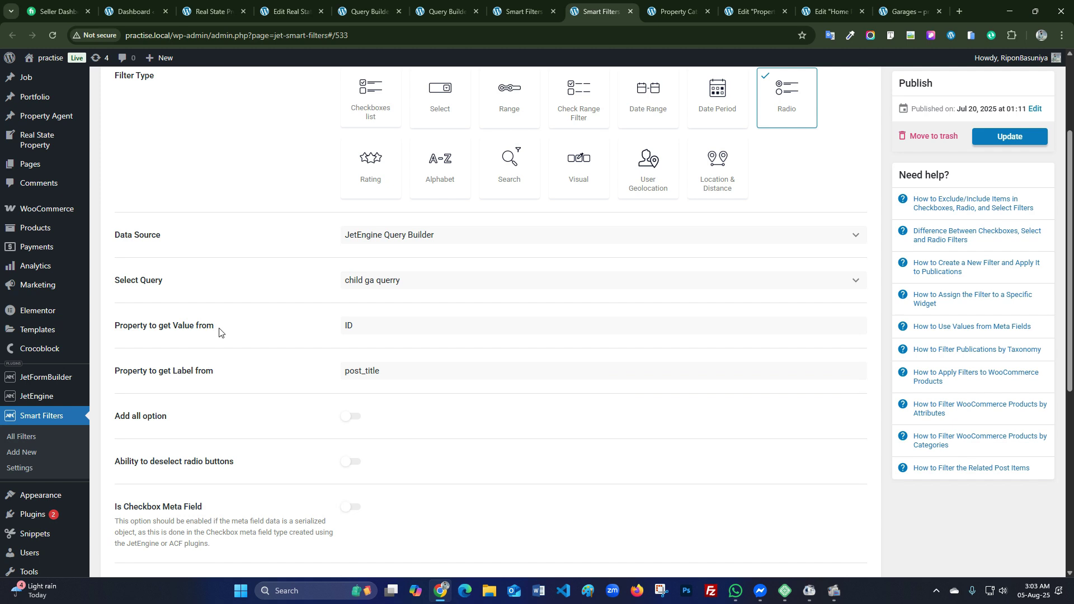
pyautogui.moveTo(219, 333); pyautogui.dragTo(127, 337)
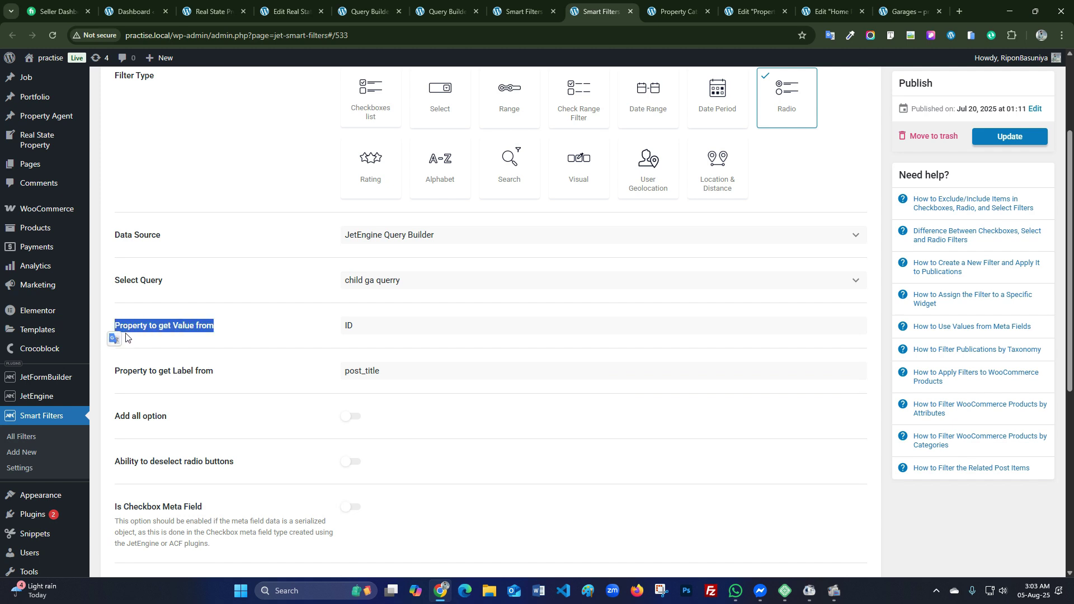
pyautogui.click(240, 329)
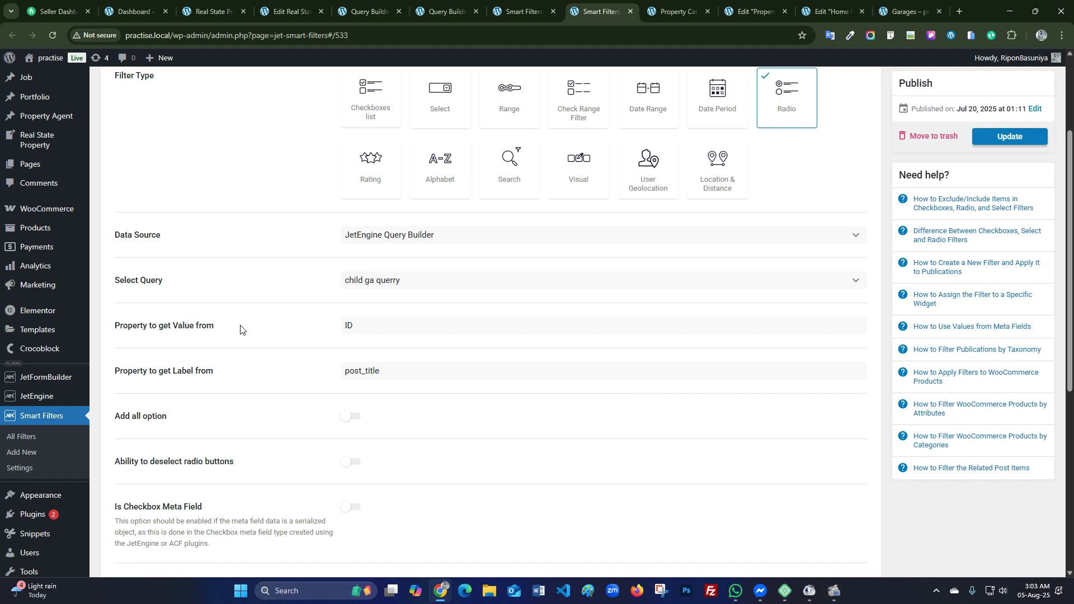
pyautogui.click(383, 323)
pyautogui.click(383, 371)
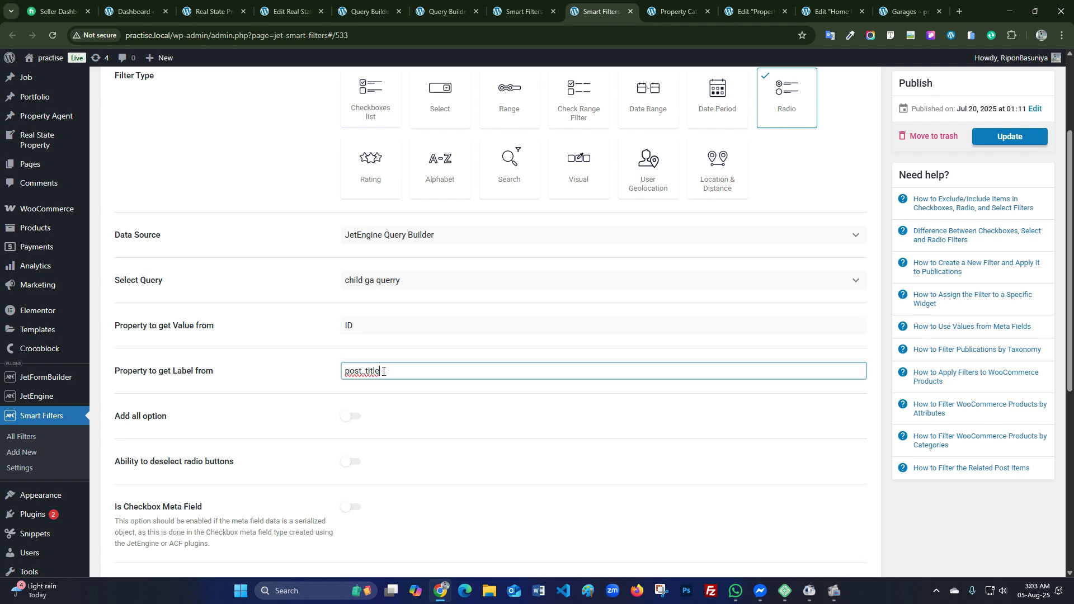
pyautogui.click(371, 329)
pyautogui.click(289, 348)
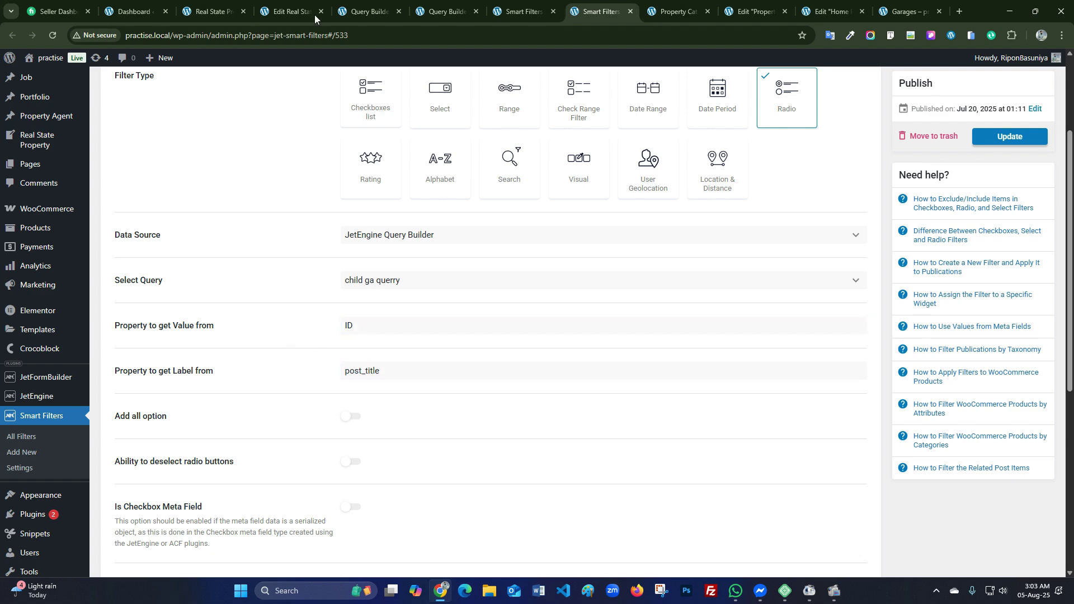
# - Preview the child ga querry results and copy the term_id and name property names
pyautogui.click(369, 12)
pyautogui.click(446, 11)
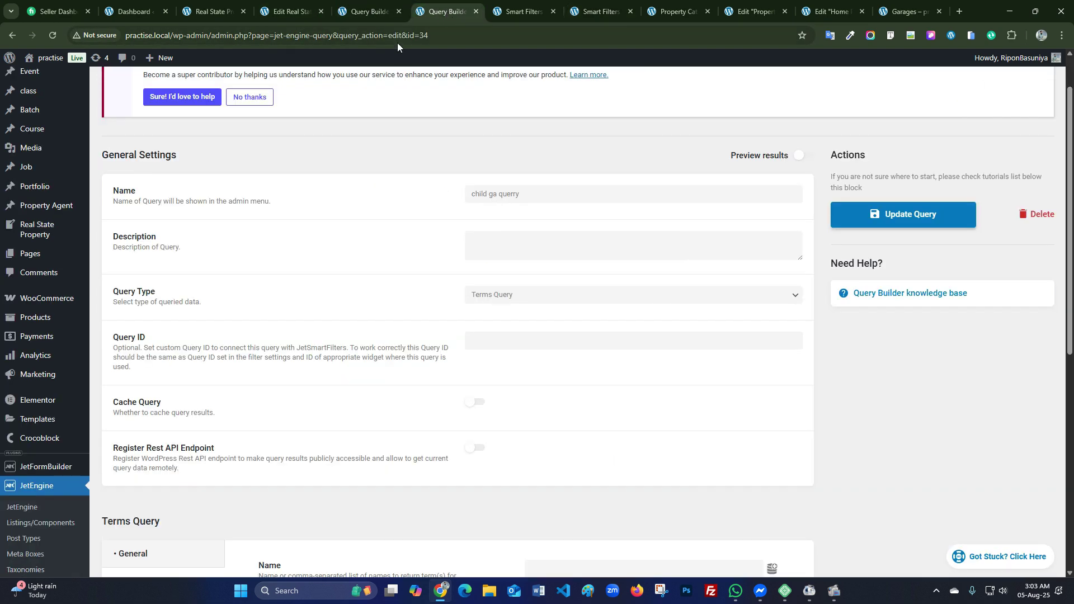
pyautogui.click(803, 156)
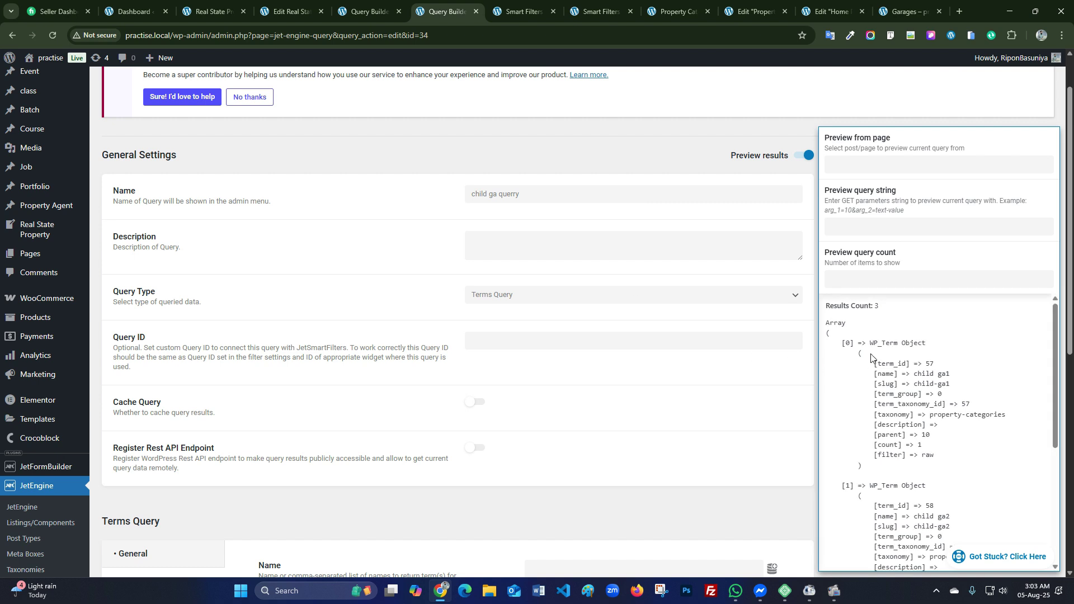
pyautogui.moveTo(908, 360); pyautogui.dragTo(880, 367)
pyautogui.doubleClick(891, 373)
pyautogui.press('super+c')
# - Set the radio filter's value property to term_id and its label property to name
pyautogui.click(587, 12)
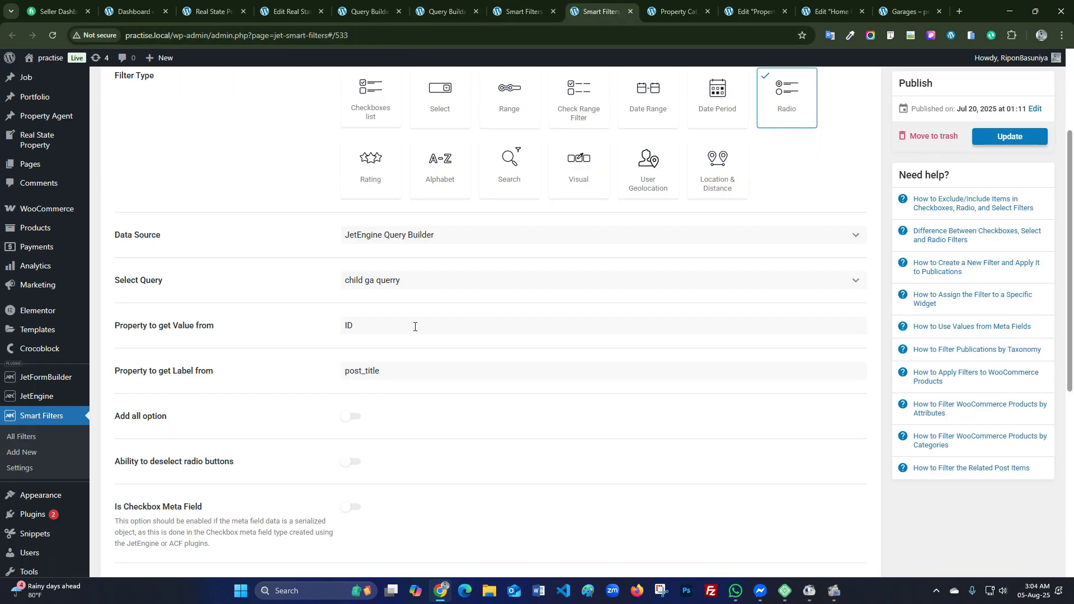
pyautogui.click(358, 324)
pyautogui.moveTo(353, 326); pyautogui.dragTo(338, 330)
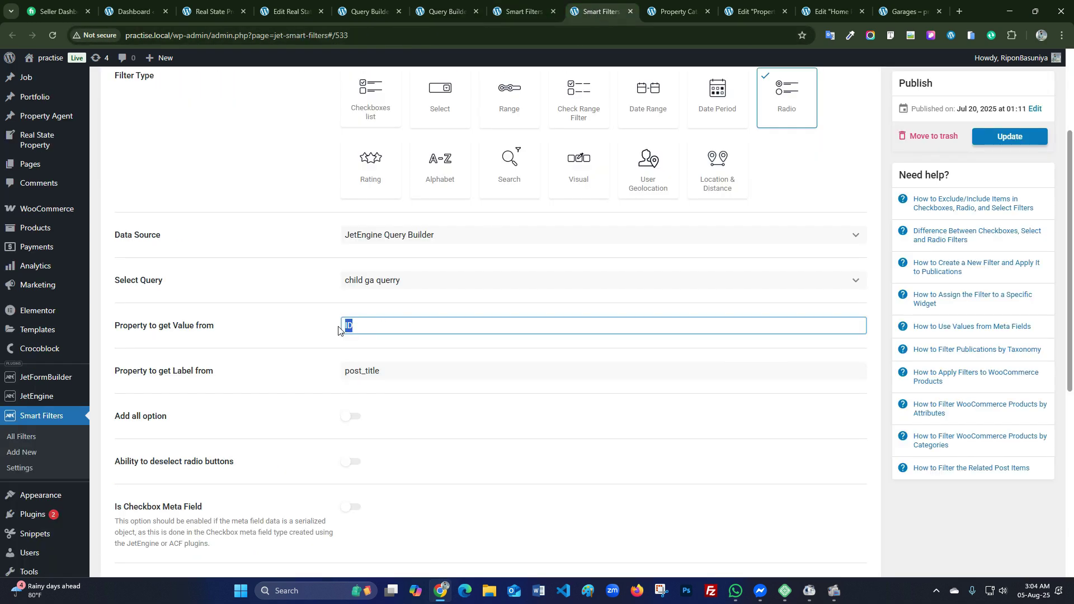
pyautogui.press('super+v')
pyautogui.click(394, 472)
pyautogui.click(382, 371)
pyautogui.moveTo(382, 371); pyautogui.dragTo(314, 374)
pyautogui.press('super+v')
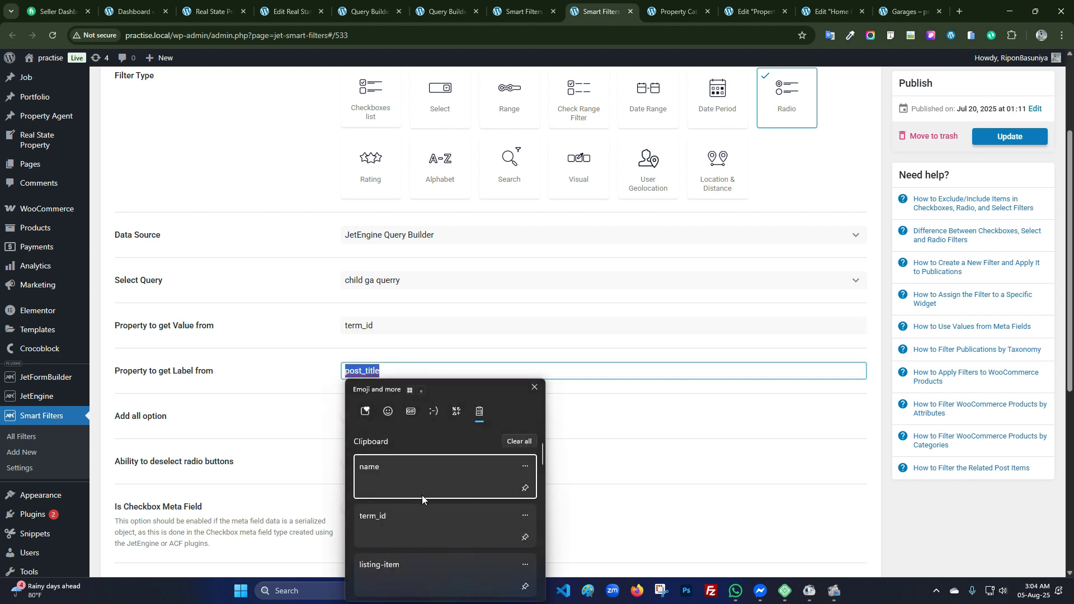
pyautogui.click(422, 495)
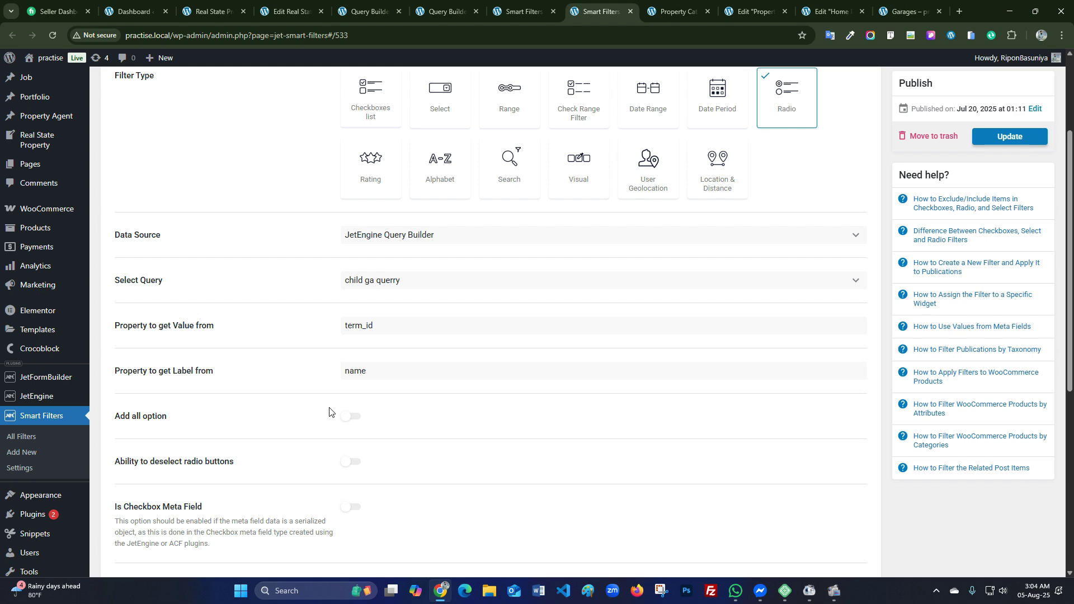
# - Replace the radio filter's query variable with the Property Categories taxonomy, _tax_query::property-categories
pyautogui.scroll(-3, 329, 412)
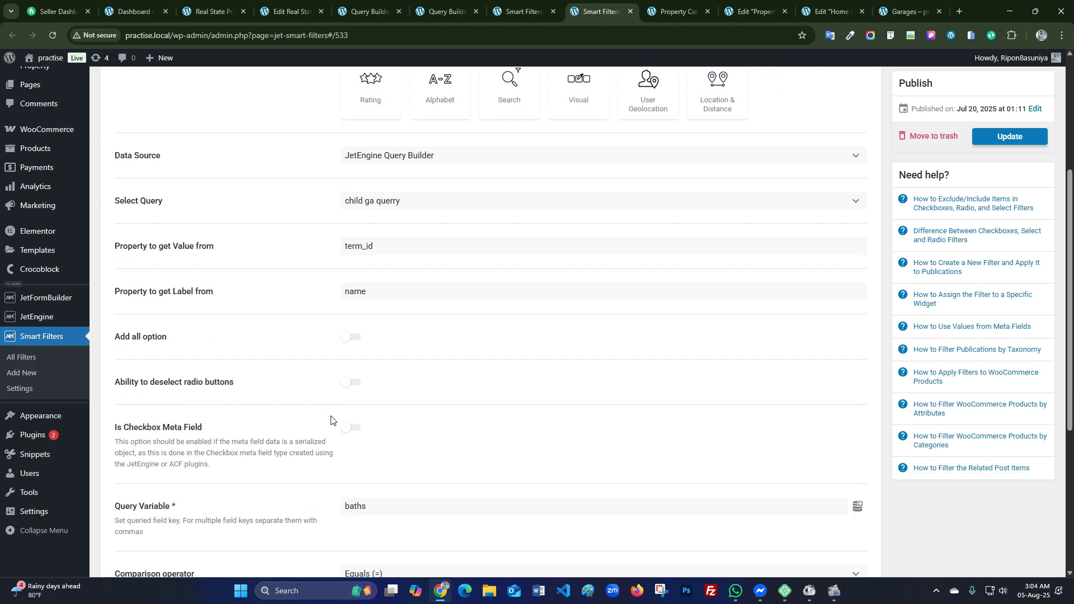
pyautogui.moveTo(381, 419); pyautogui.dragTo(347, 422)
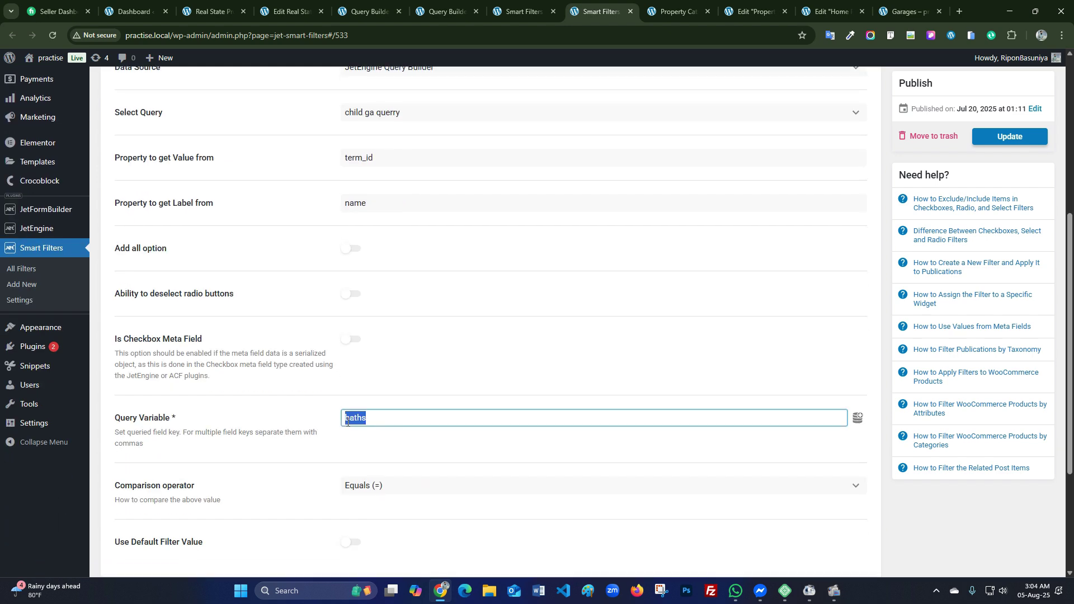
pyautogui.press('BackSpace')
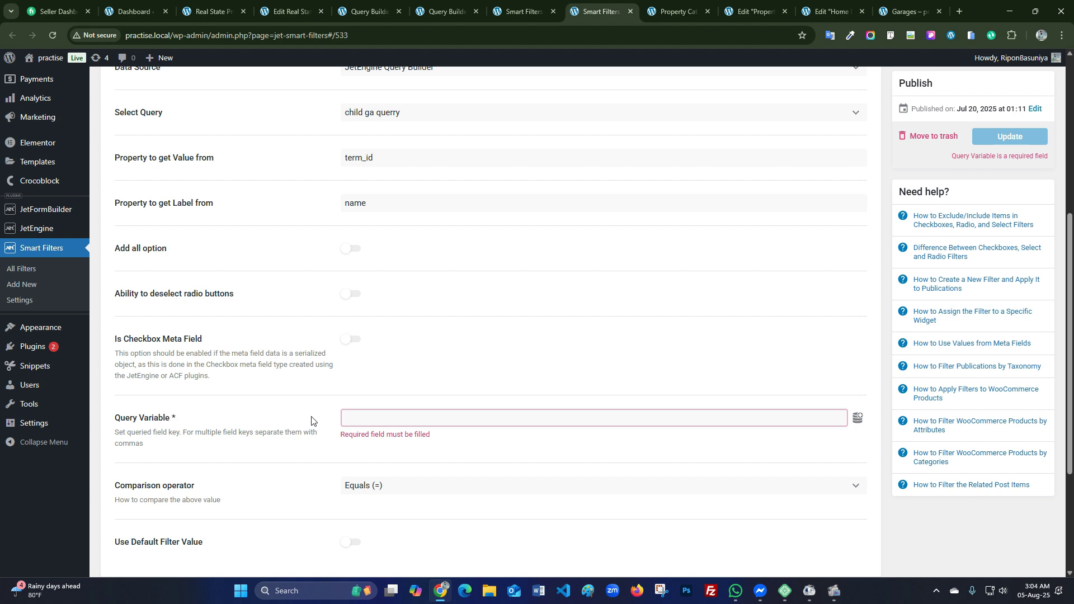
pyautogui.click(861, 421)
pyautogui.scroll(-2, 599, 460)
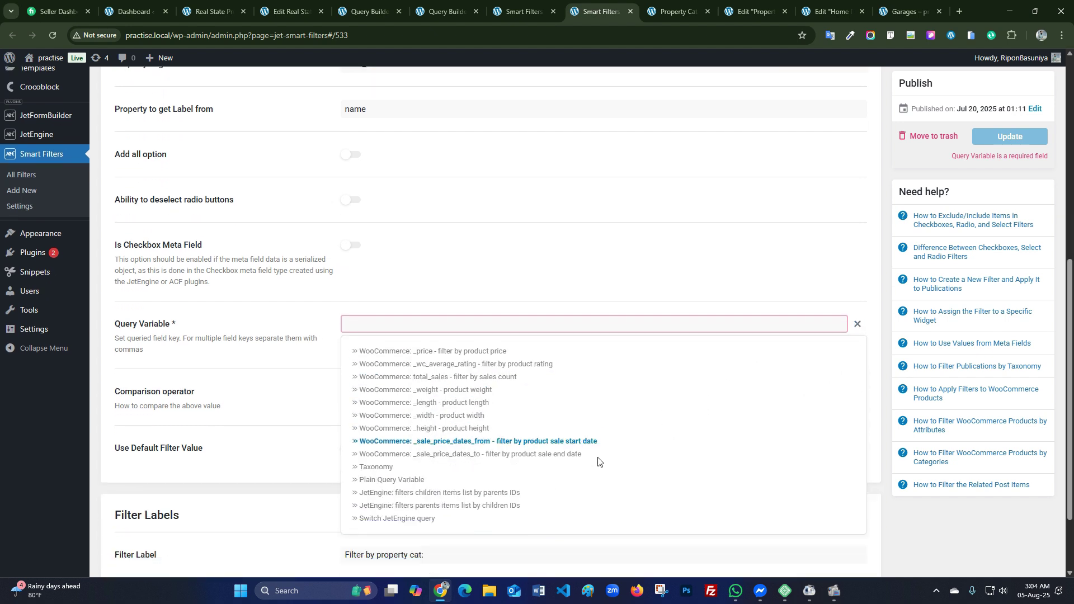
pyautogui.click(424, 452)
pyautogui.click(491, 356)
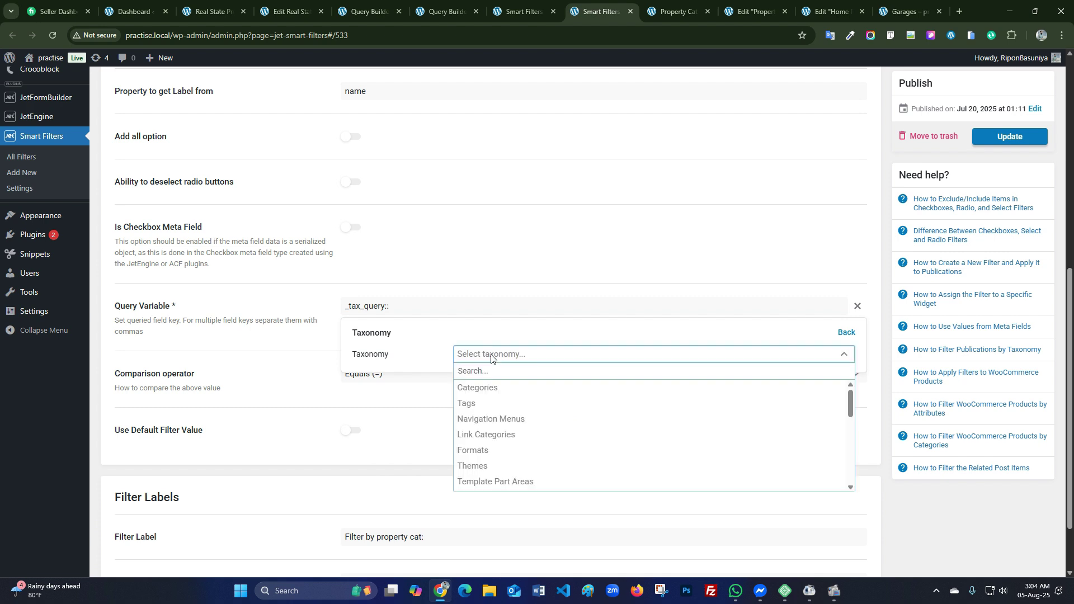
pyautogui.scroll(-5, 518, 436)
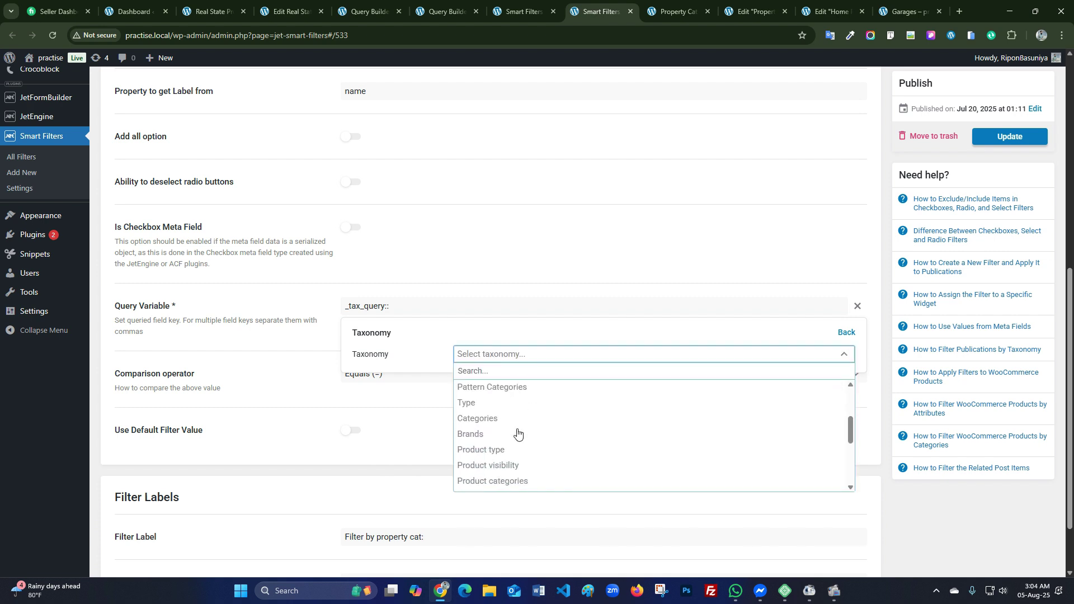
pyautogui.scroll(-2, 520, 439)
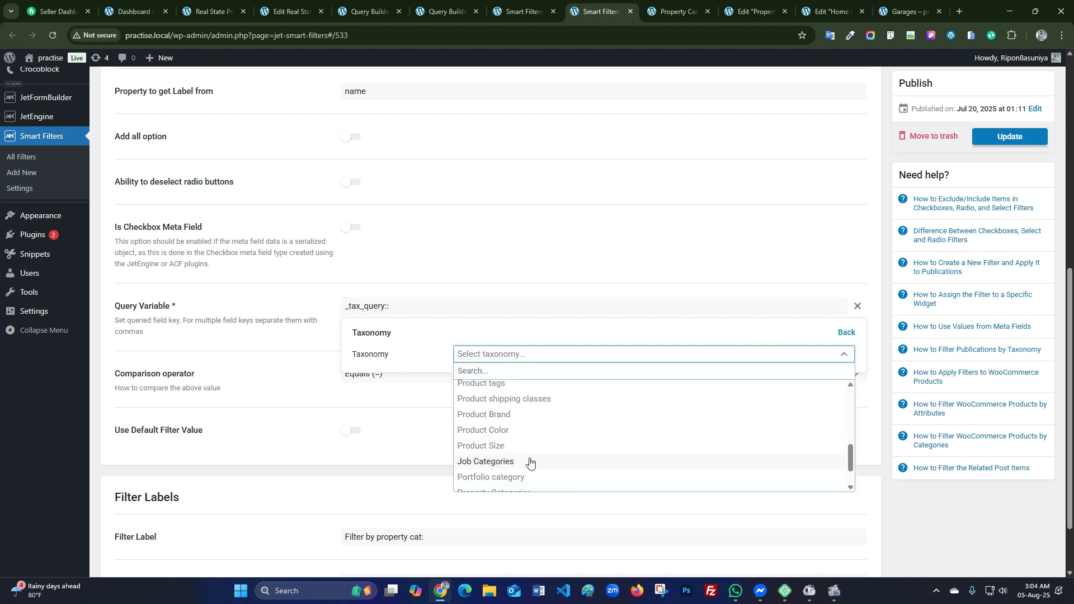
pyautogui.scroll(-1, 554, 451)
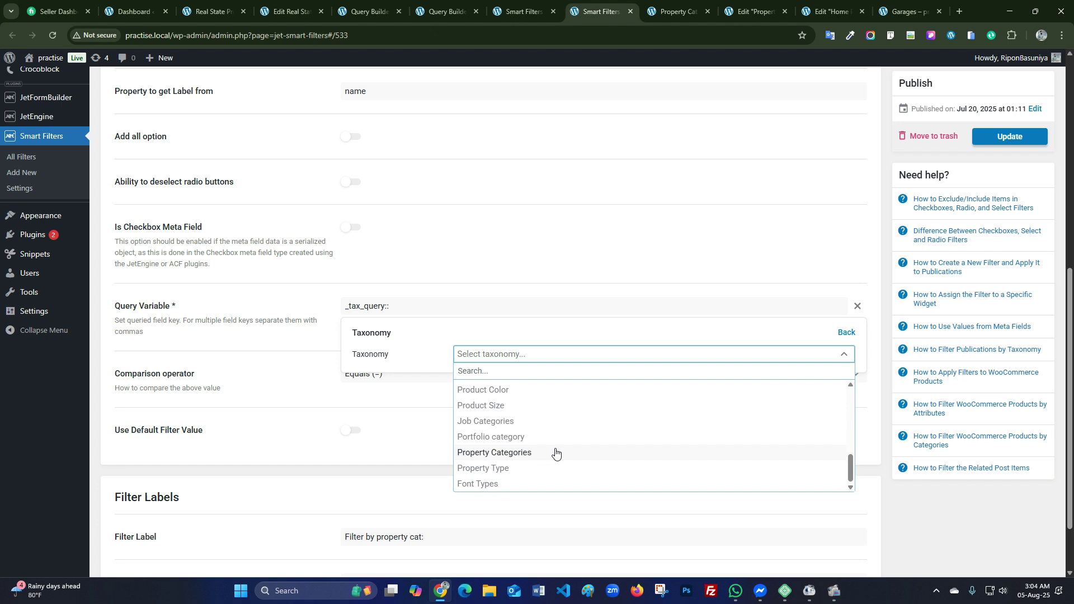
pyautogui.click(550, 455)
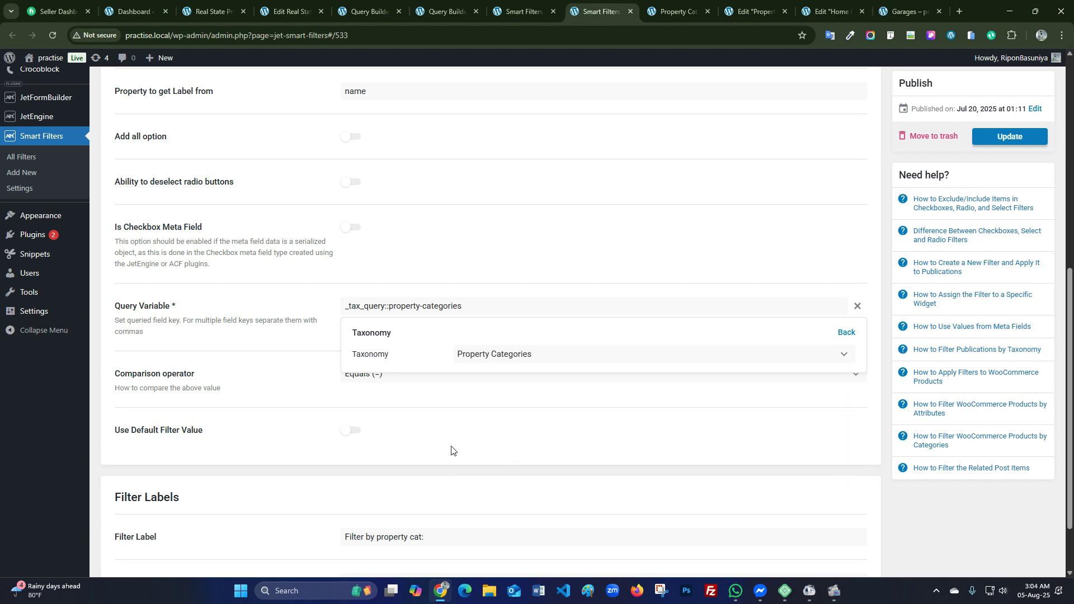
# - Save the radio filter's updated settings
pyautogui.scroll(-2, 451, 449)
pyautogui.click(449, 464)
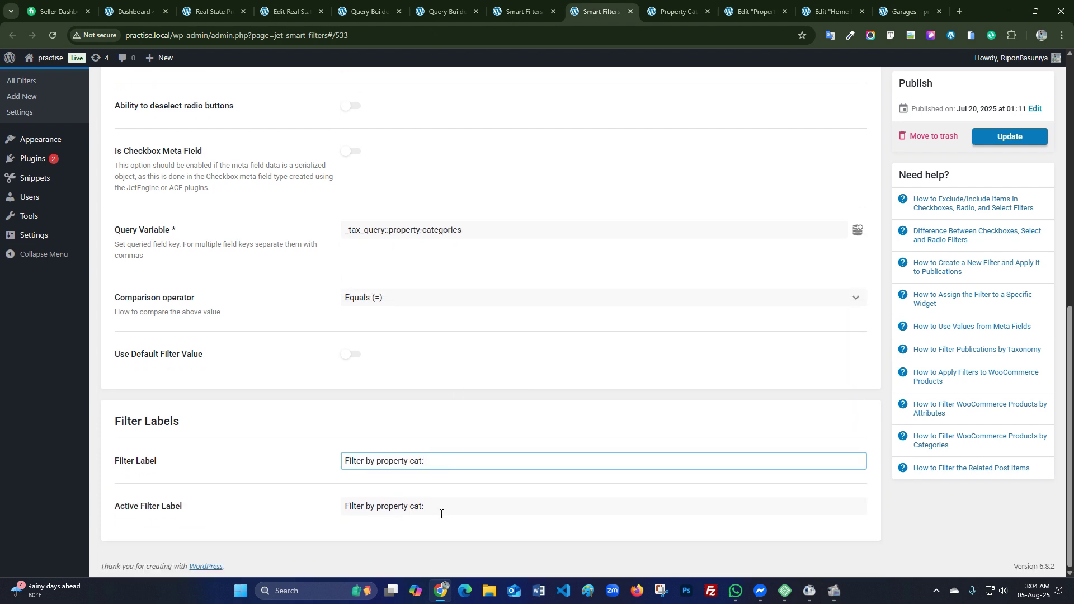
pyautogui.click(1018, 140)
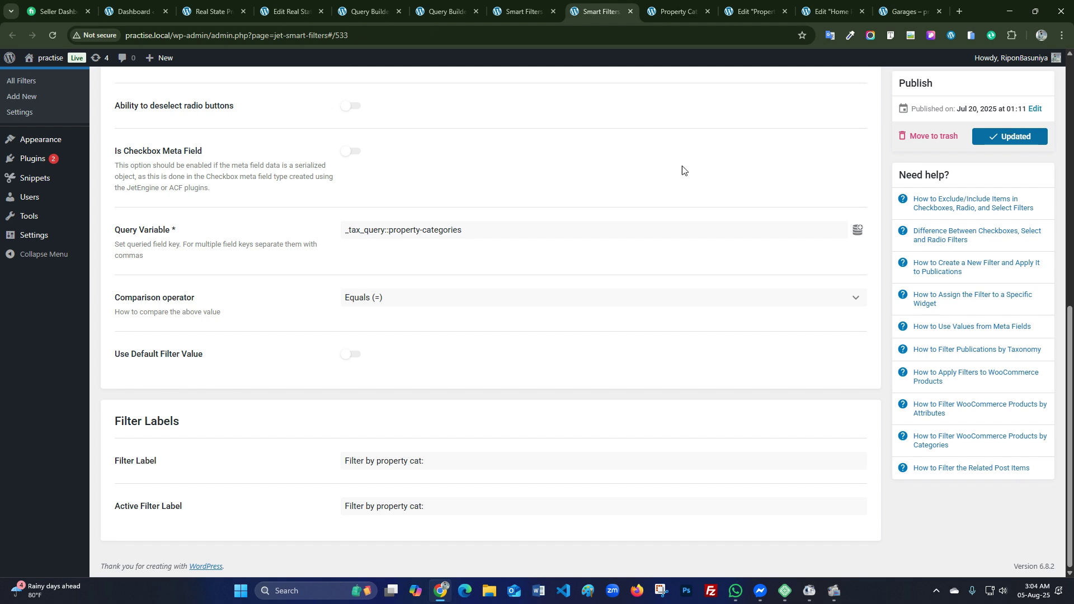
# - Reload the Garages archive page and test its filter with child ho1, child ga2 and child ga1
pyautogui.click(753, 11)
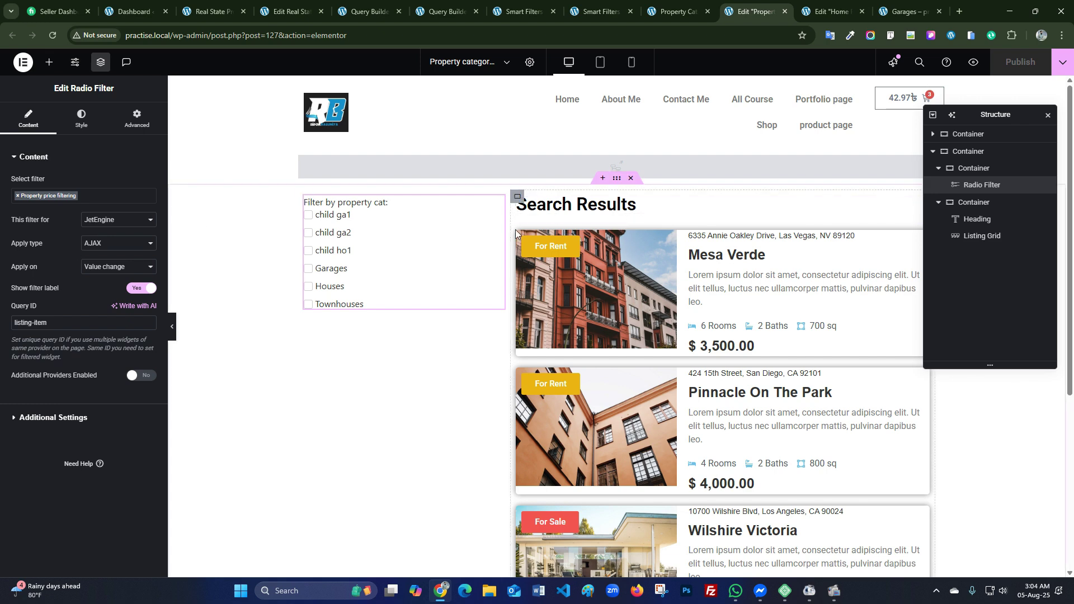
pyautogui.click(908, 11)
pyautogui.click(53, 33)
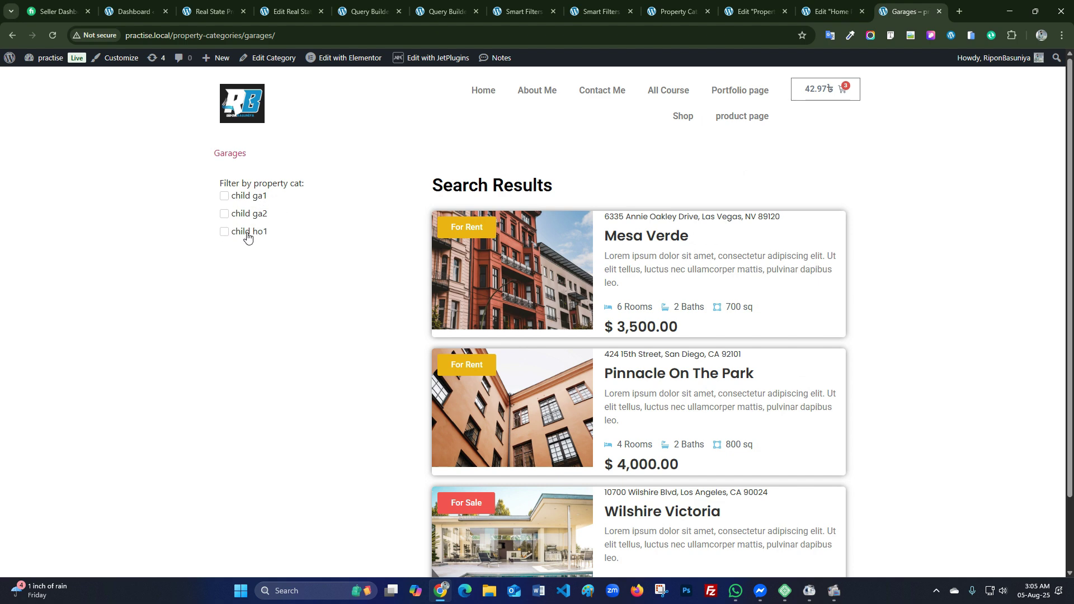
pyautogui.click(248, 237)
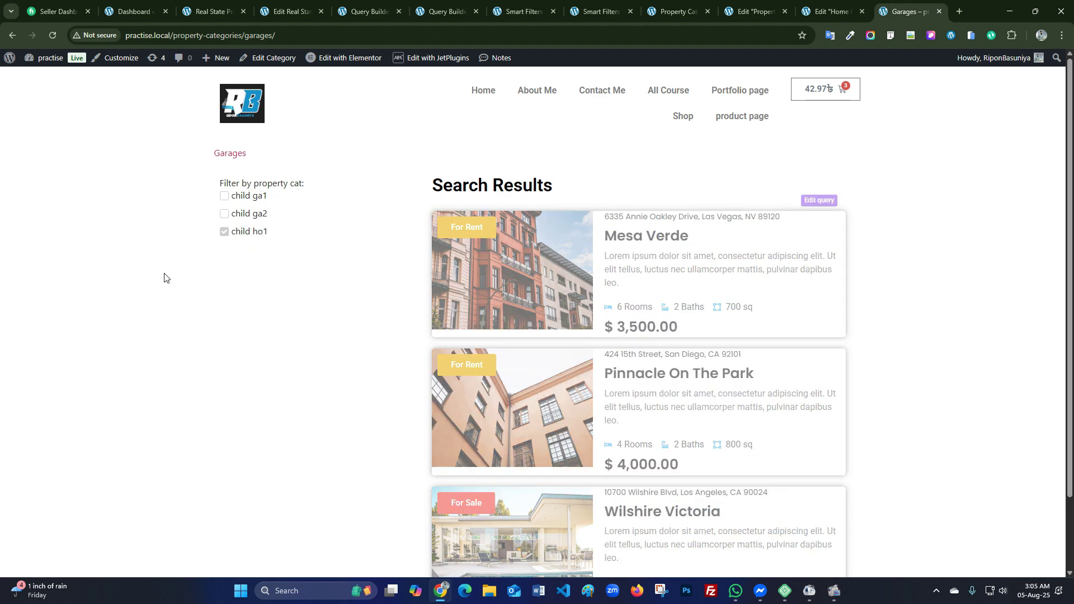
pyautogui.moveTo(785, 294)
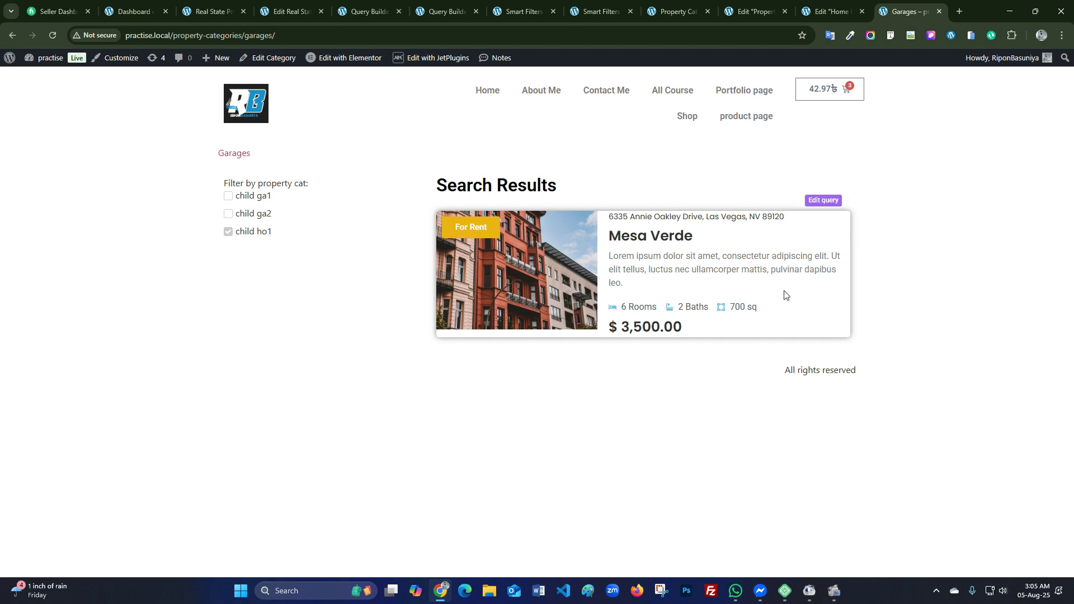
pyautogui.click(253, 218)
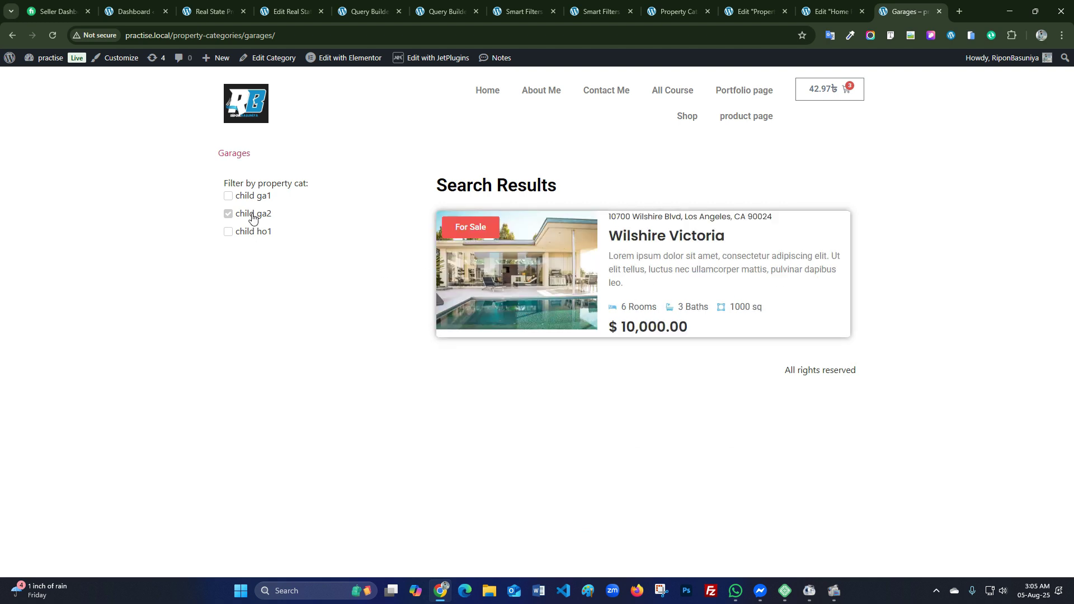
pyautogui.moveTo(625, 285)
pyautogui.click(259, 199)
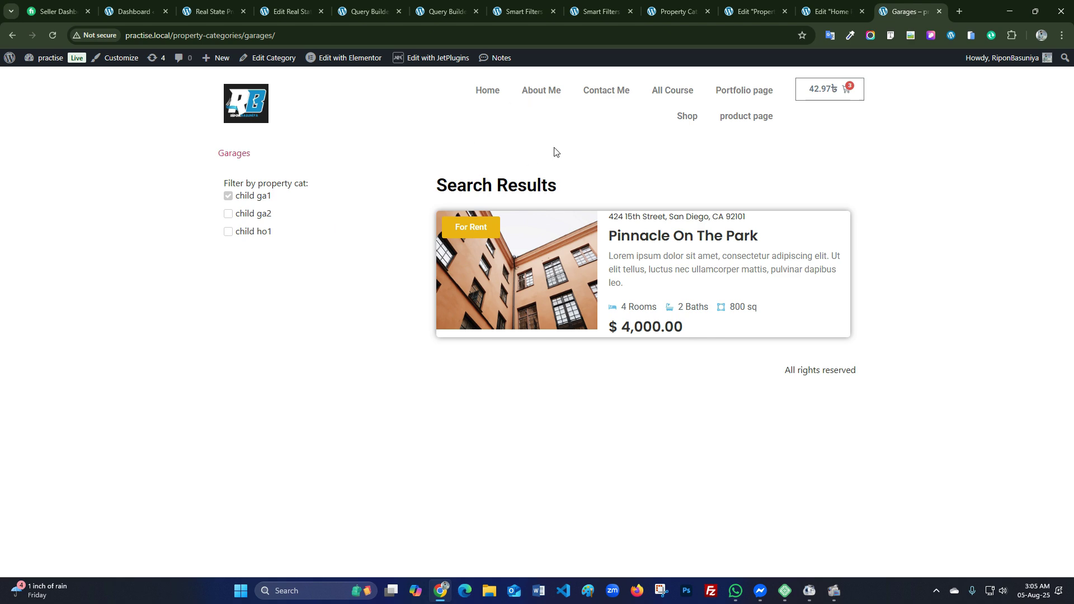
# - Open the Townhouses category archive from the home page and check its filter options
pyautogui.click(490, 92)
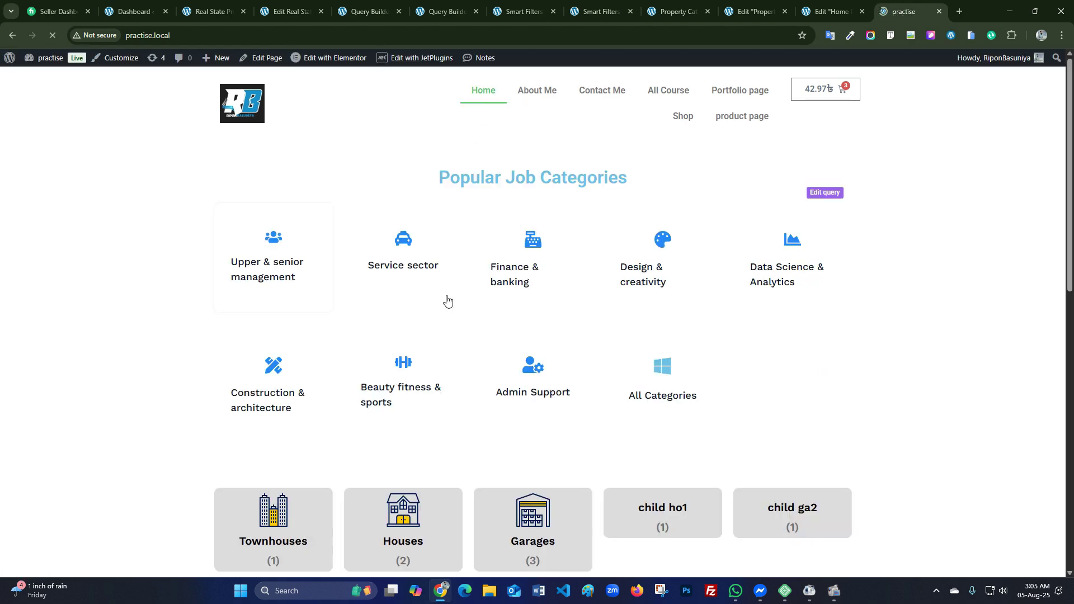
pyautogui.scroll(-5, 456, 295)
pyautogui.click(284, 265)
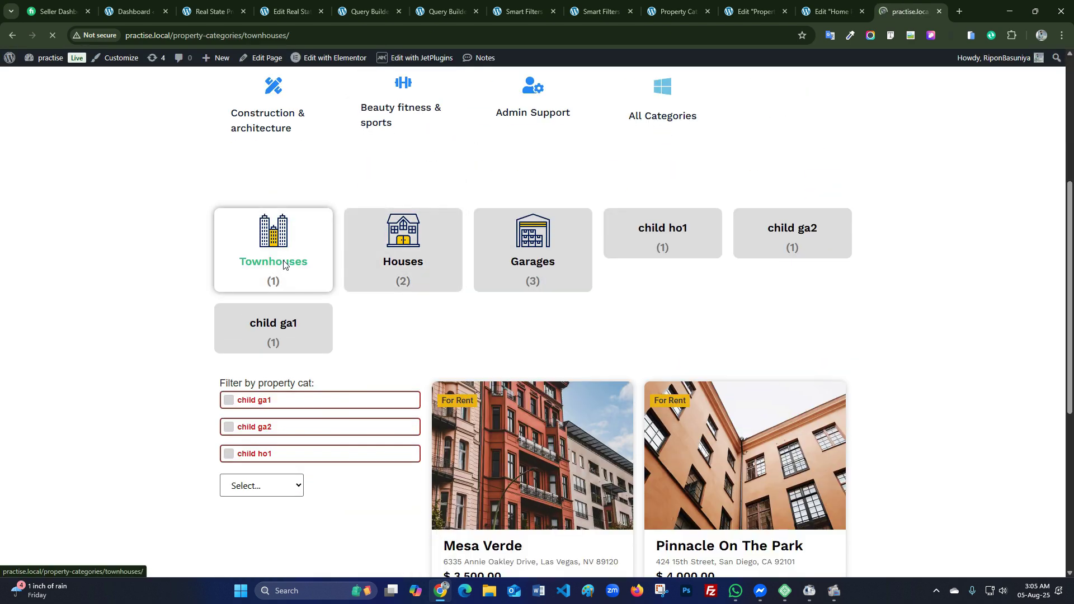
pyautogui.moveTo(291, 246); pyautogui.dragTo(219, 186)
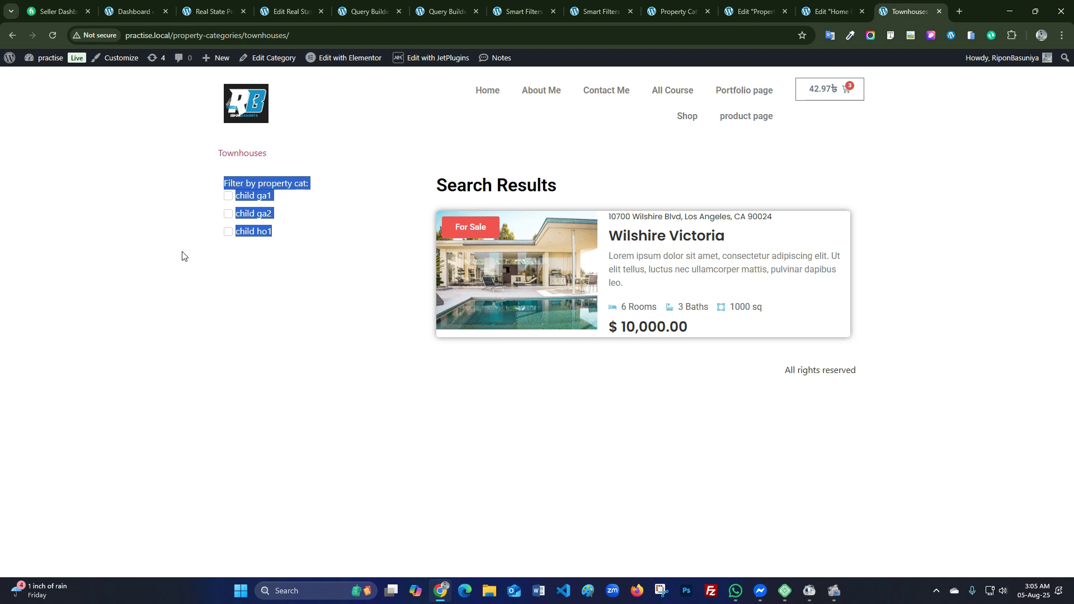
pyautogui.click(245, 194)
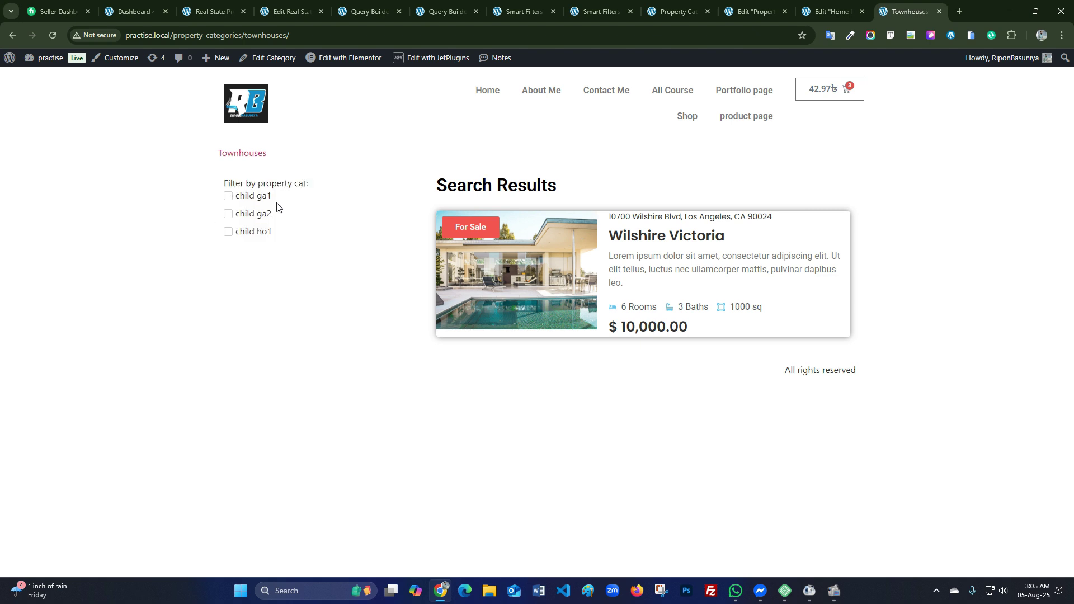
pyautogui.moveTo(285, 235); pyautogui.dragTo(259, 213)
pyautogui.click(269, 253)
# - Limit the term IDs included in the child ga querry to 57 and 58
pyautogui.click(445, 12)
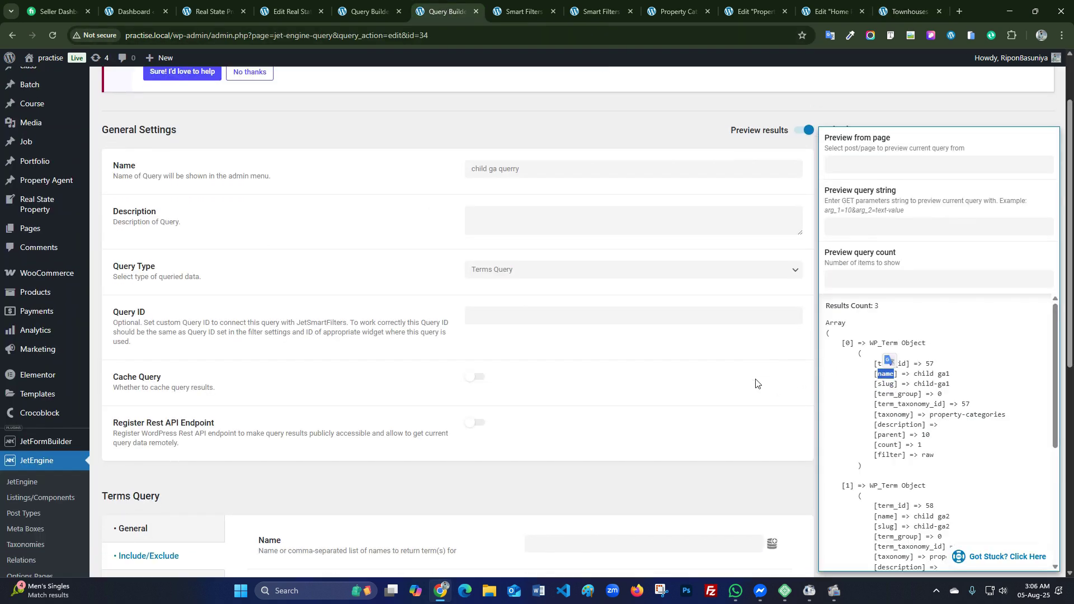
pyautogui.scroll(-5, 755, 384)
pyautogui.click(587, 327)
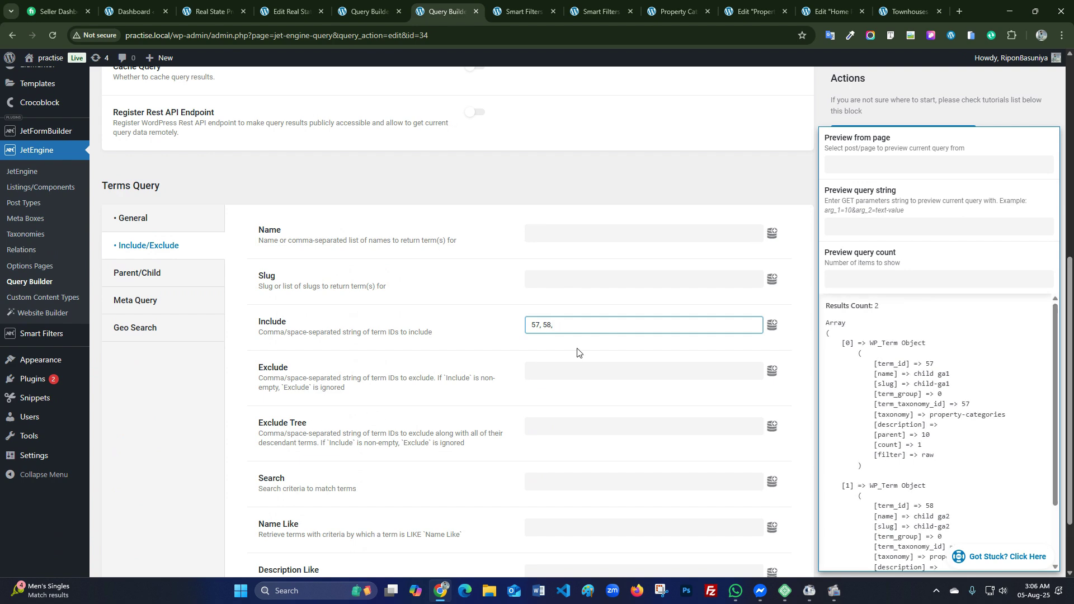
pyautogui.click(819, 337)
# - Turn off the child ga querry results preview and update the query
pyautogui.scroll(1, 820, 337)
pyautogui.scroll(6, 819, 338)
pyautogui.click(800, 211)
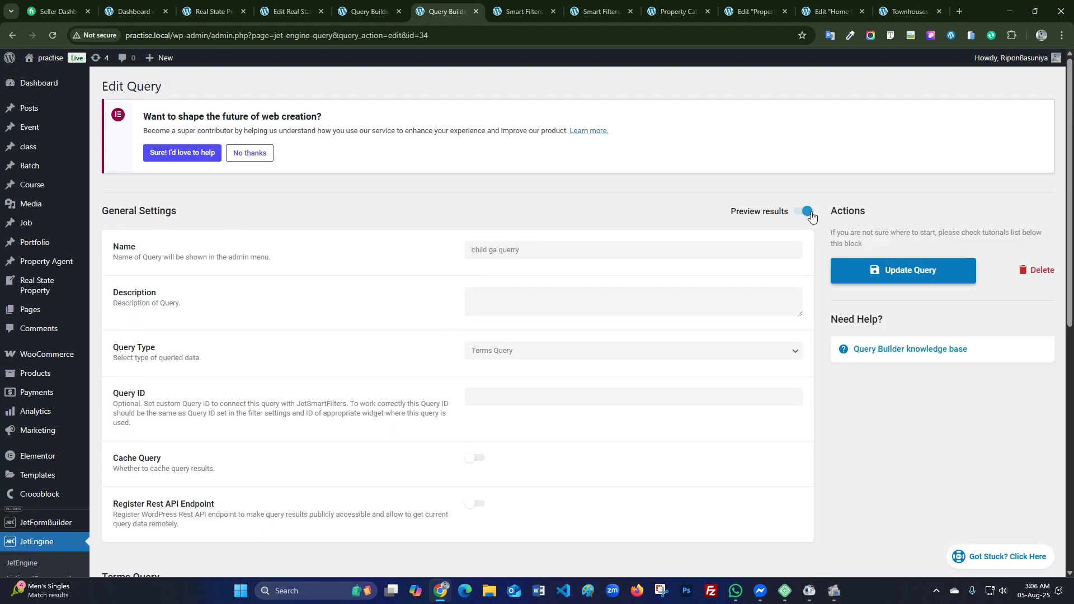
pyautogui.click(870, 271)
# - Reload the Townhouses category archive page and check which child categories its radio filter offers
pyautogui.click(675, 11)
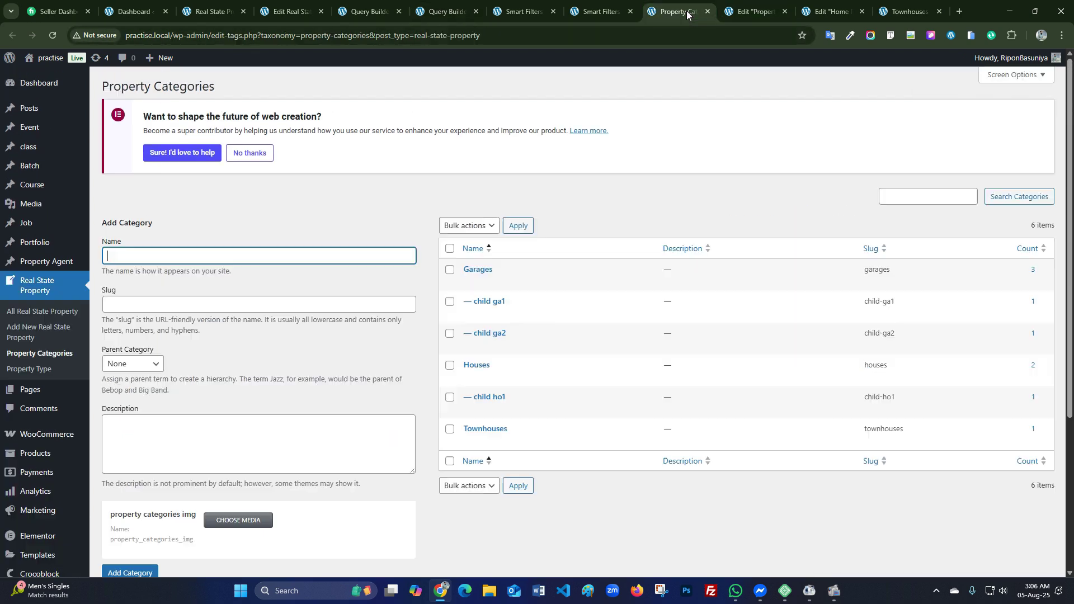
pyautogui.click(909, 11)
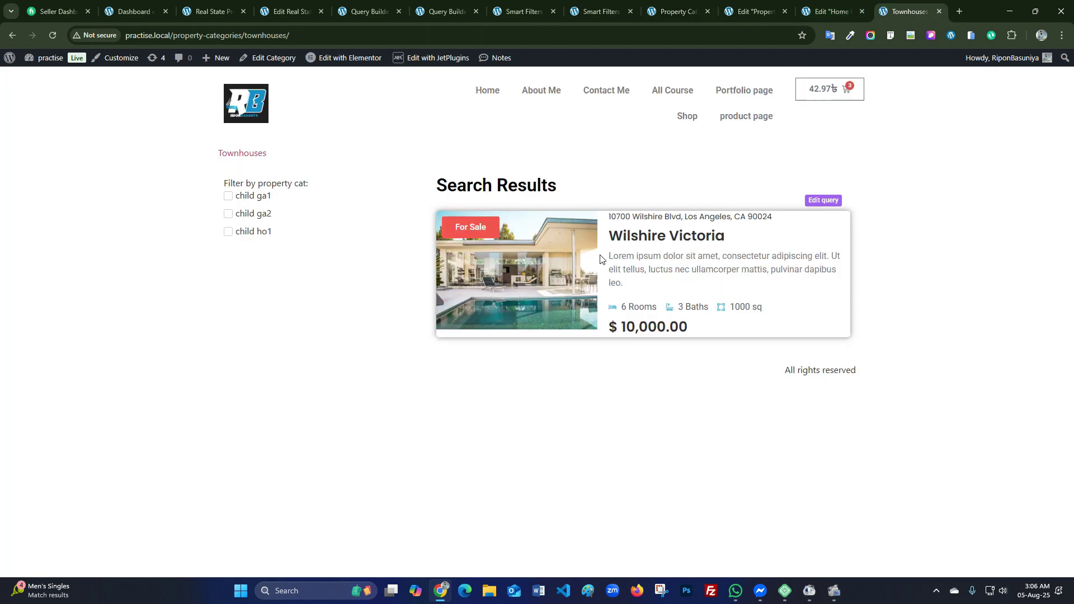
pyautogui.click(53, 36)
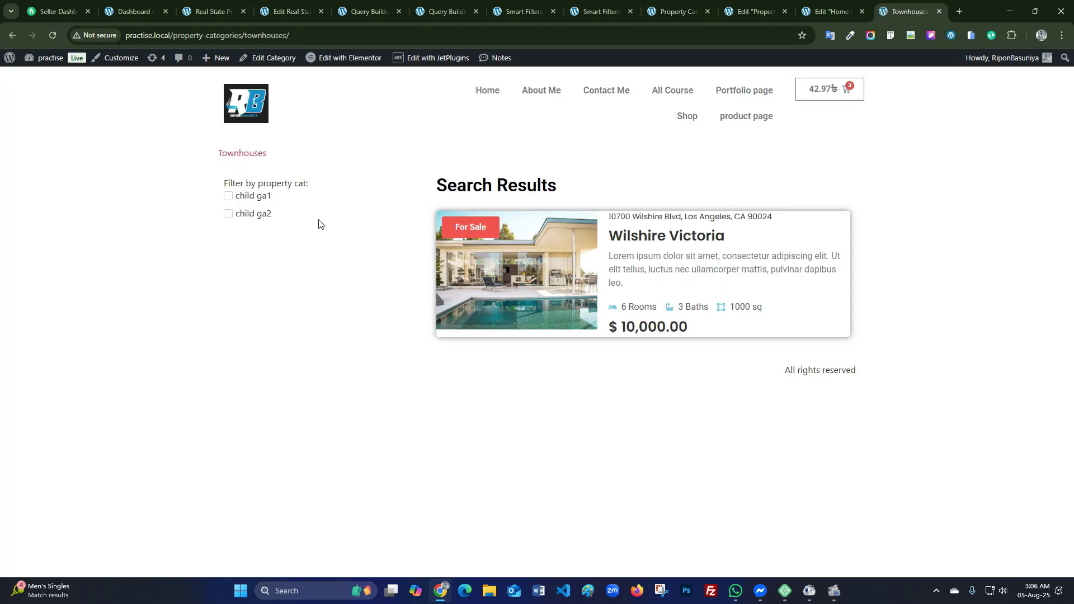
pyautogui.moveTo(274, 156); pyautogui.dragTo(197, 156)
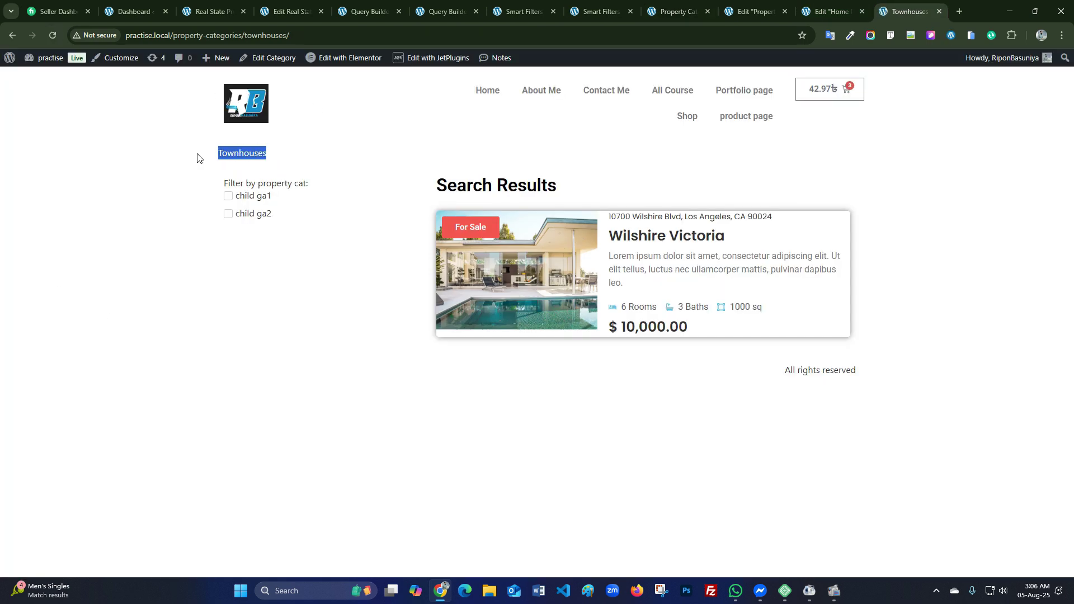
pyautogui.click(212, 233)
pyautogui.moveTo(275, 155); pyautogui.dragTo(216, 159)
pyautogui.click(211, 206)
pyautogui.click(321, 277)
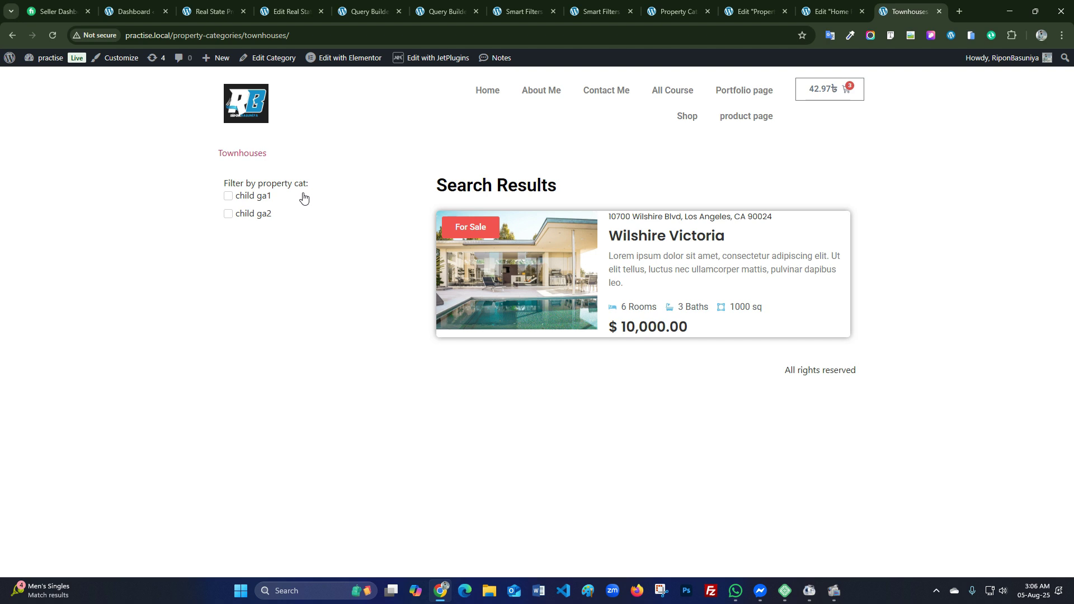
# - Open the Garages category archive from the home page and compare its filter options with the category title
pyautogui.click(487, 90)
pyautogui.scroll(-1, 521, 336)
pyautogui.scroll(-2, 510, 377)
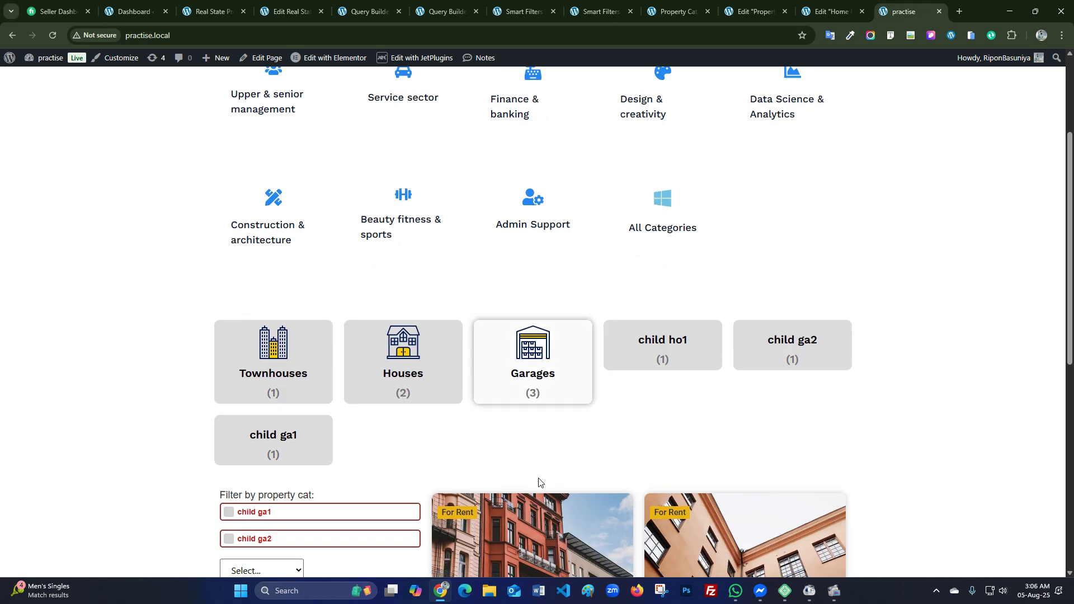
pyautogui.click(543, 362)
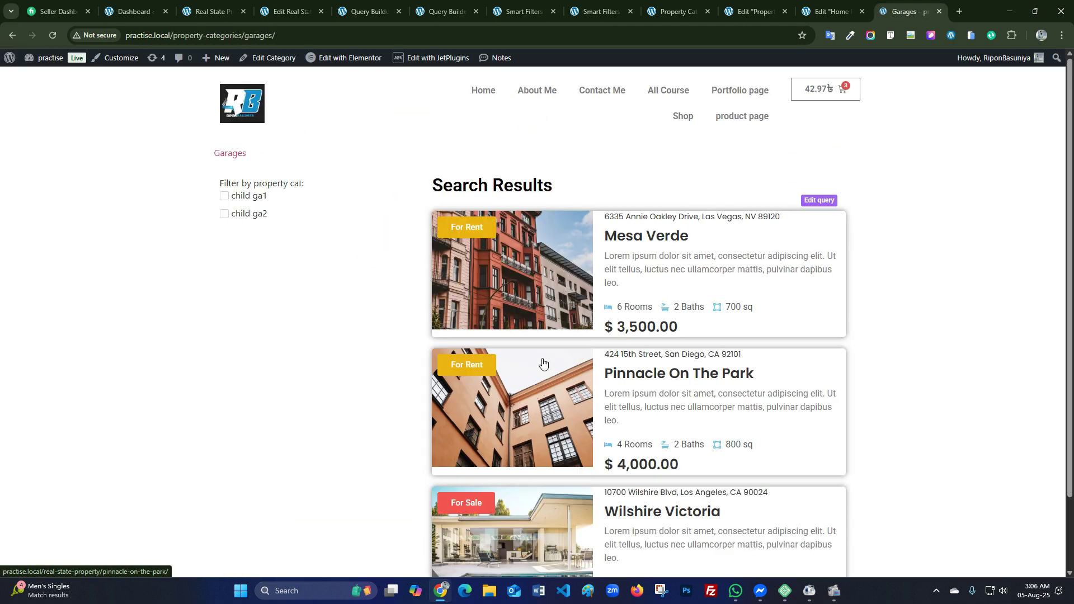
pyautogui.scroll(-2, 405, 350)
pyautogui.scroll(2, 368, 333)
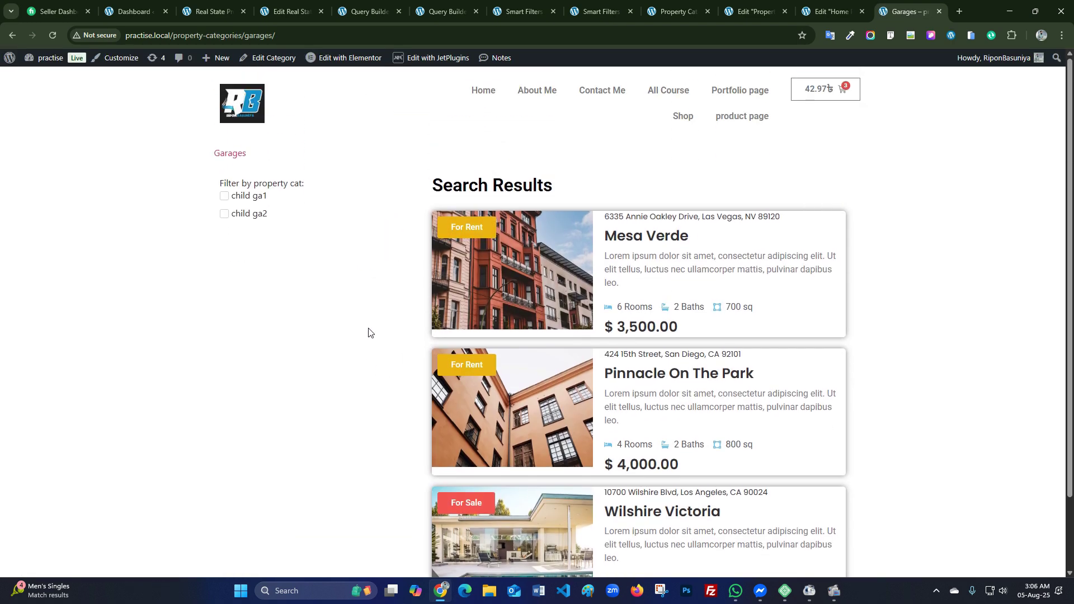
pyautogui.moveTo(251, 155); pyautogui.dragTo(213, 158)
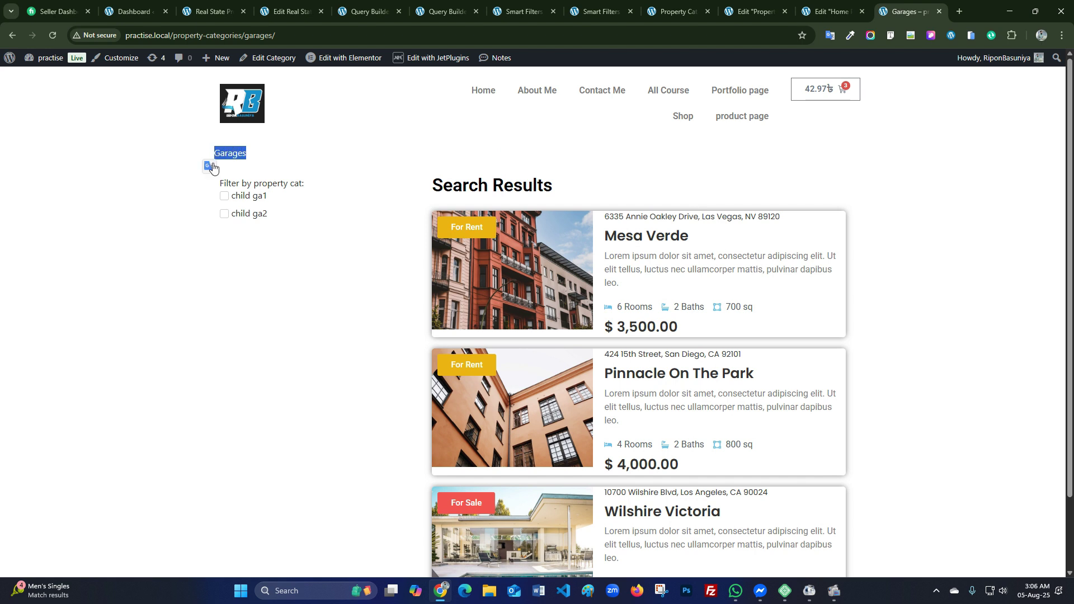
pyautogui.moveTo(268, 216); pyautogui.dragTo(230, 193)
pyautogui.click(292, 286)
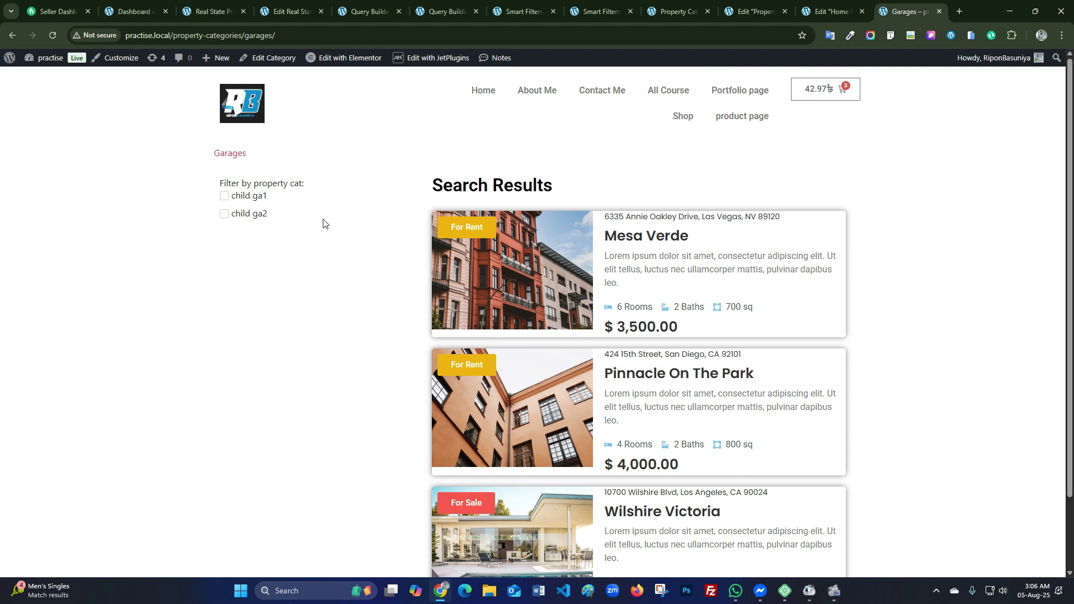
pyautogui.moveTo(295, 216); pyautogui.dragTo(233, 211)
pyautogui.click(305, 273)
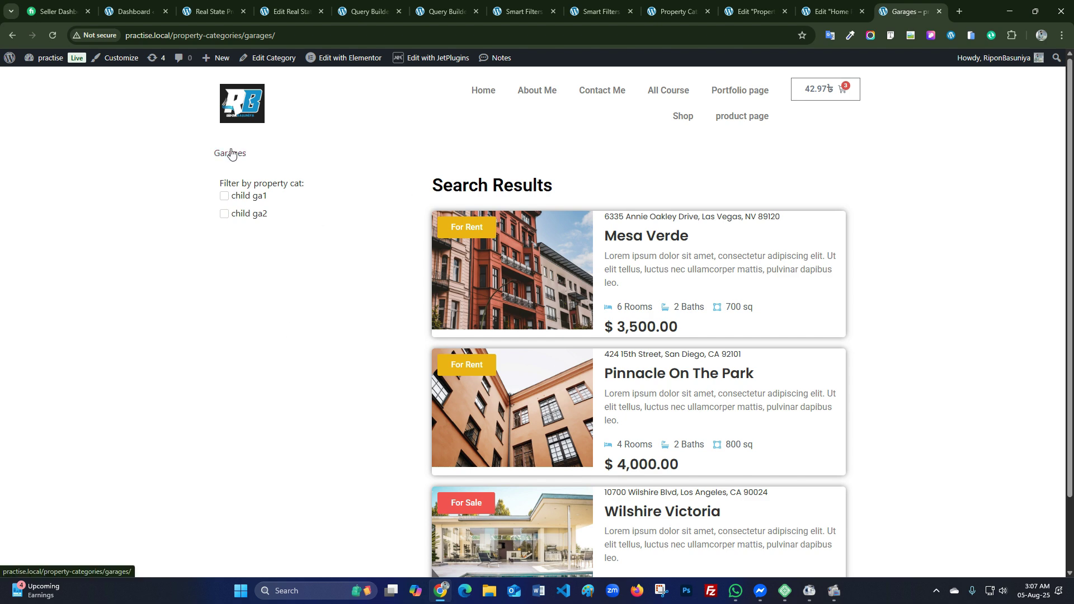
# - Return to the property category archive template in the Elementor editor and reload it
pyautogui.click(609, 6)
pyautogui.click(678, 13)
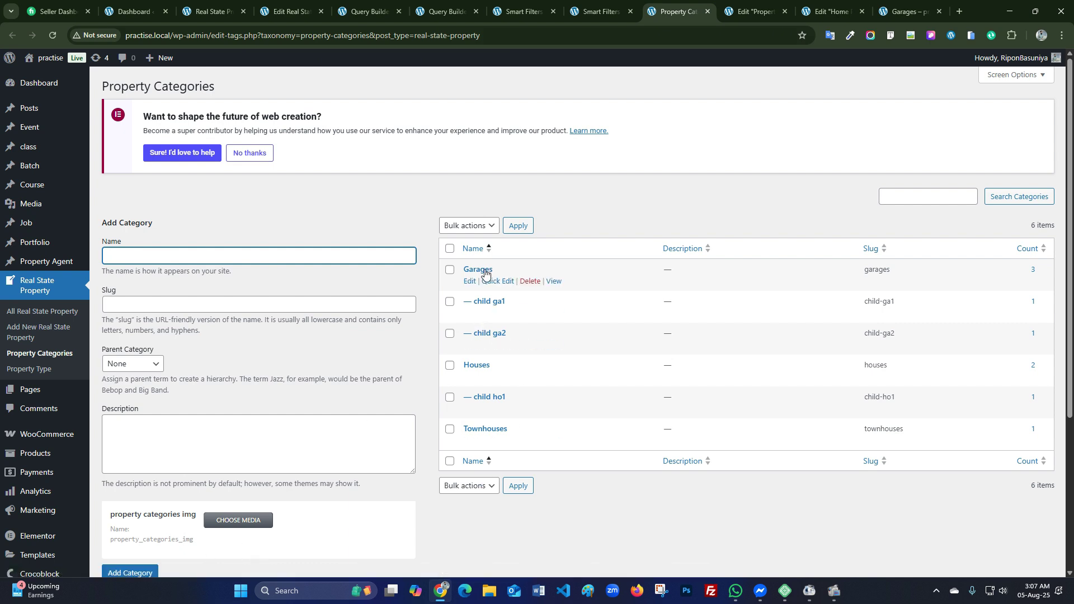
pyautogui.click(831, 12)
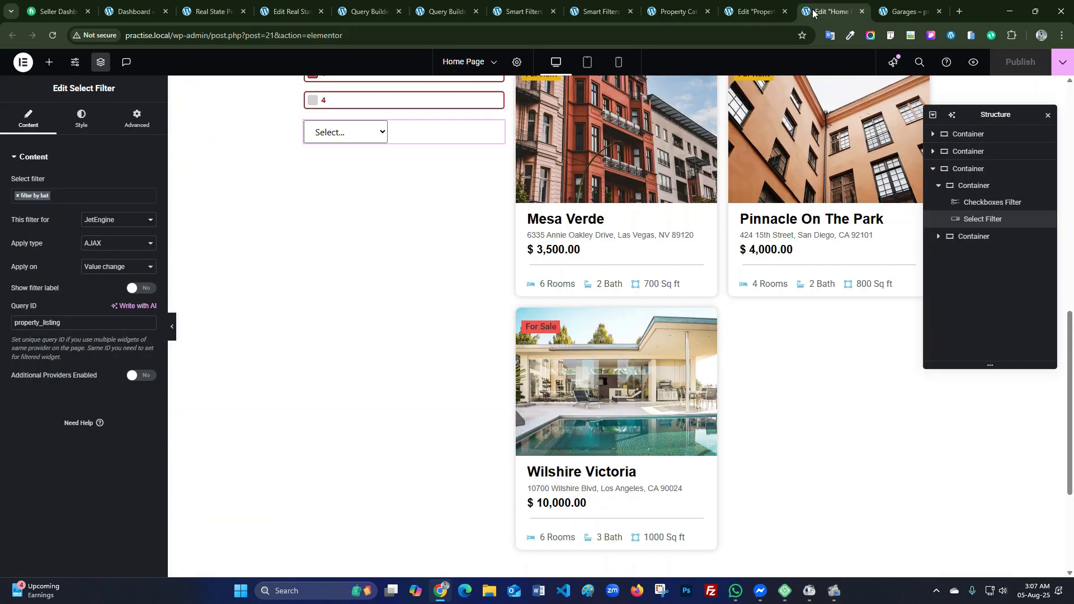
pyautogui.scroll(2, 477, 231)
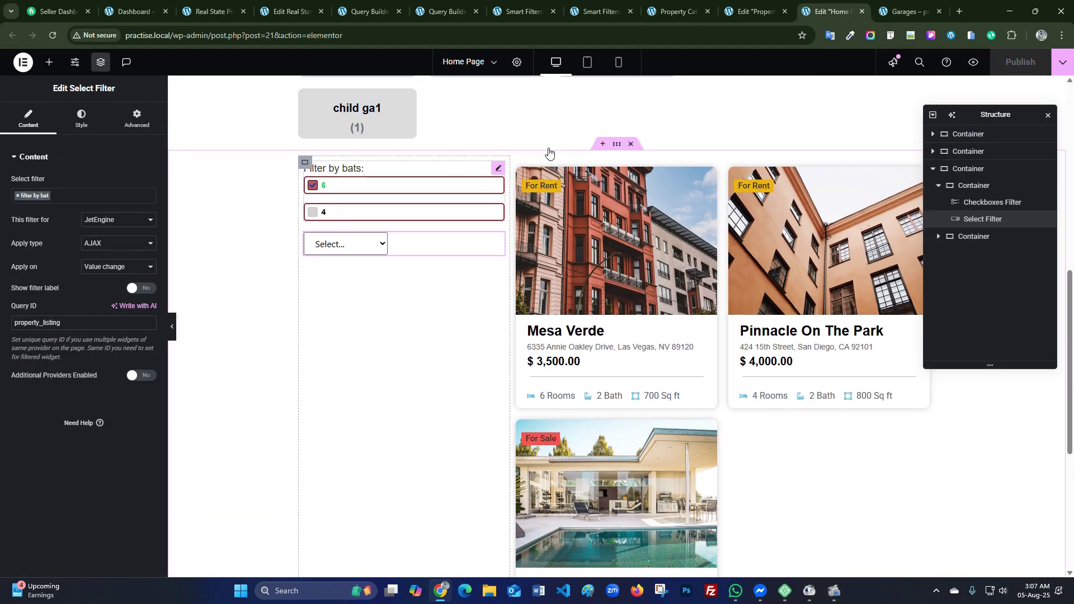
pyautogui.click(758, 13)
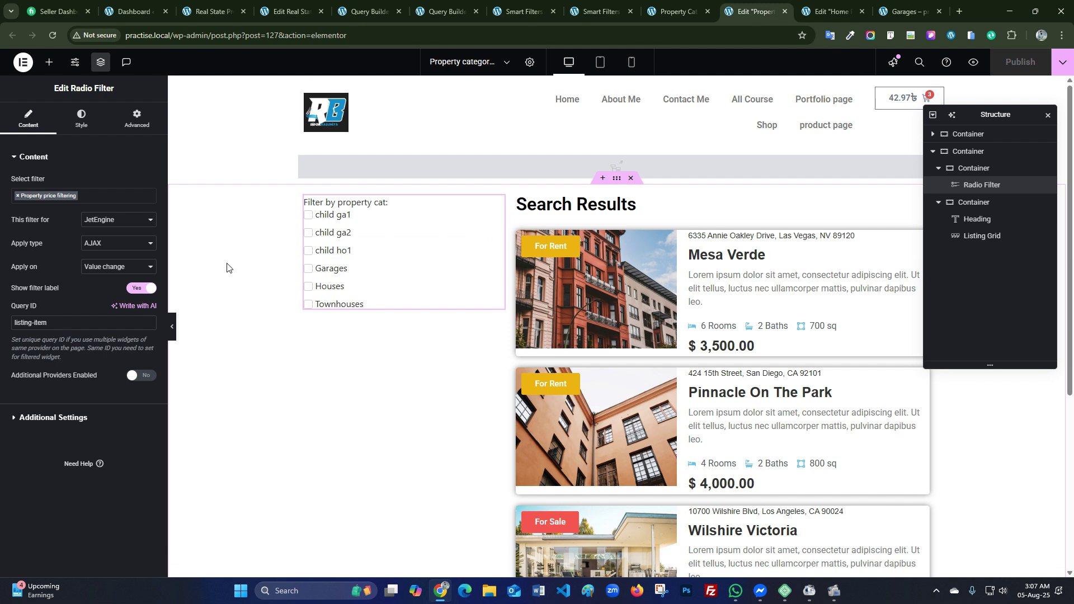
pyautogui.click(52, 35)
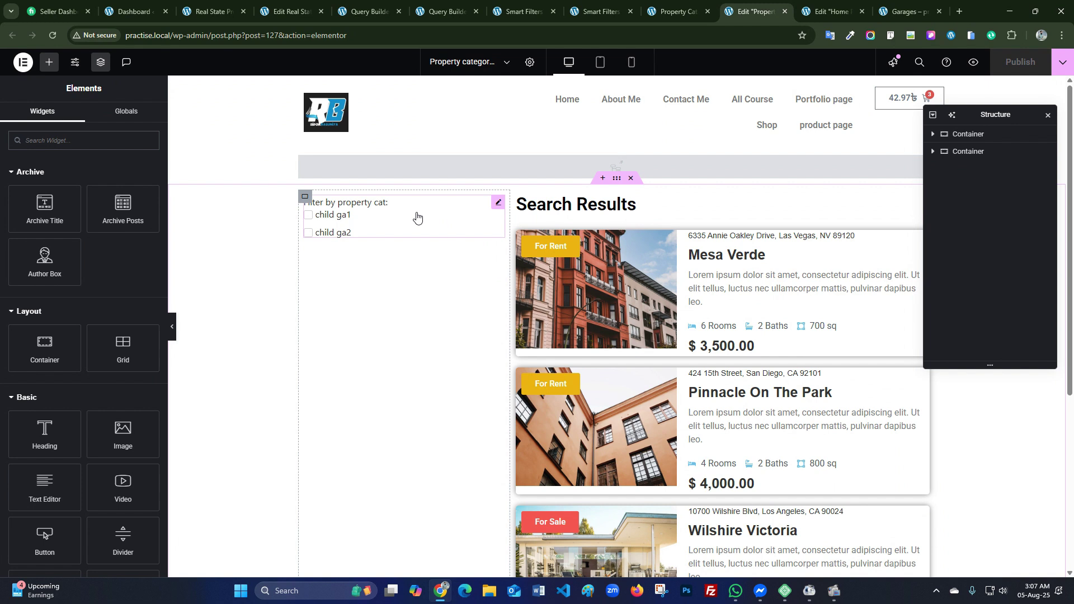
# - Enable Dynamic Visibility on the radio filter, showing the element if an Equal condition is met
pyautogui.click(417, 216)
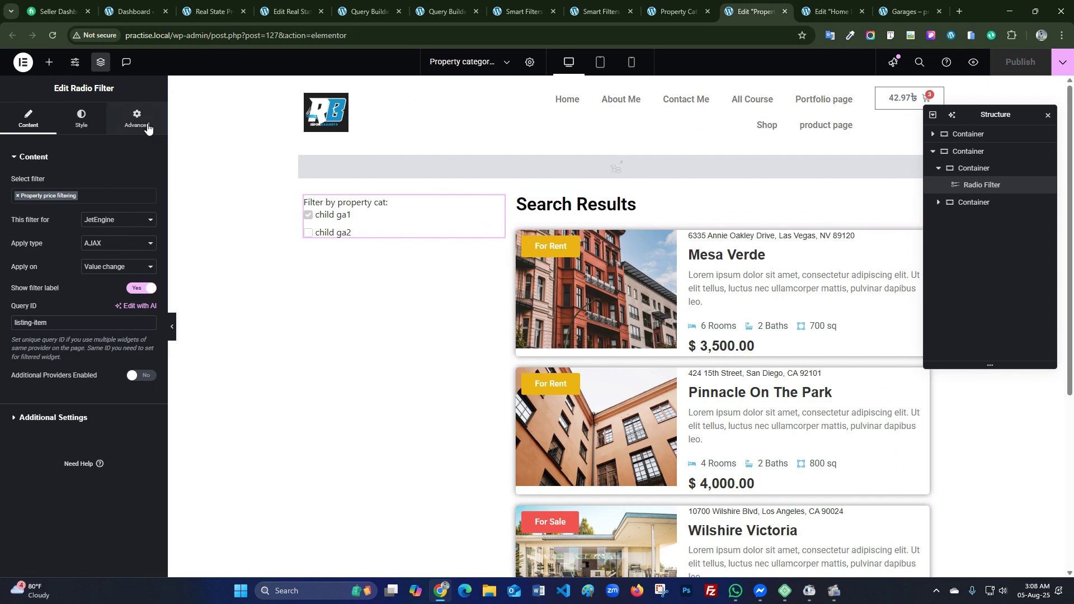
pyautogui.click(141, 119)
pyautogui.click(91, 155)
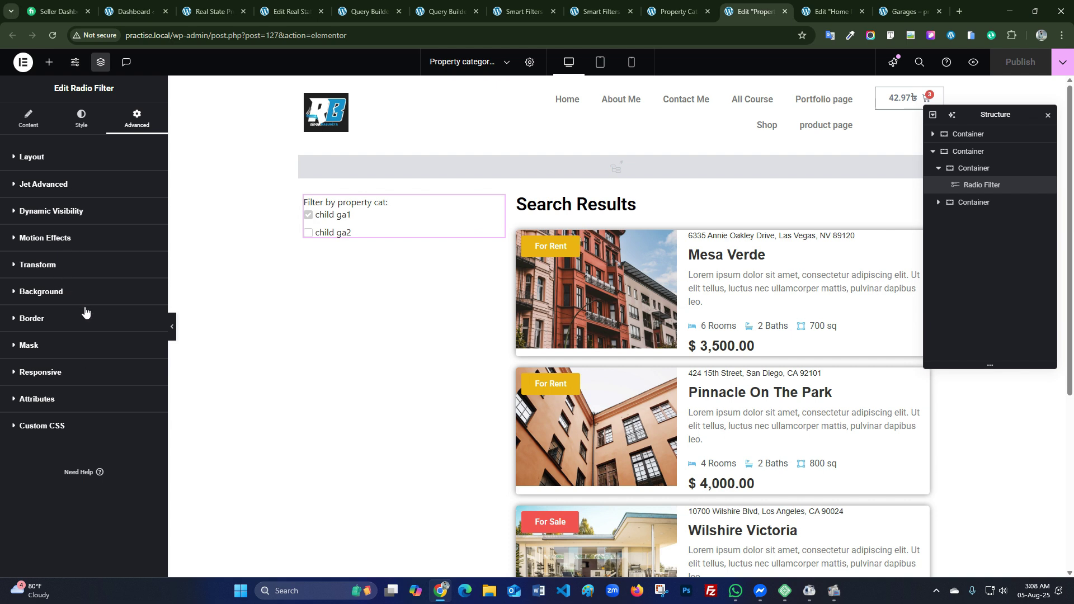
pyautogui.click(73, 214)
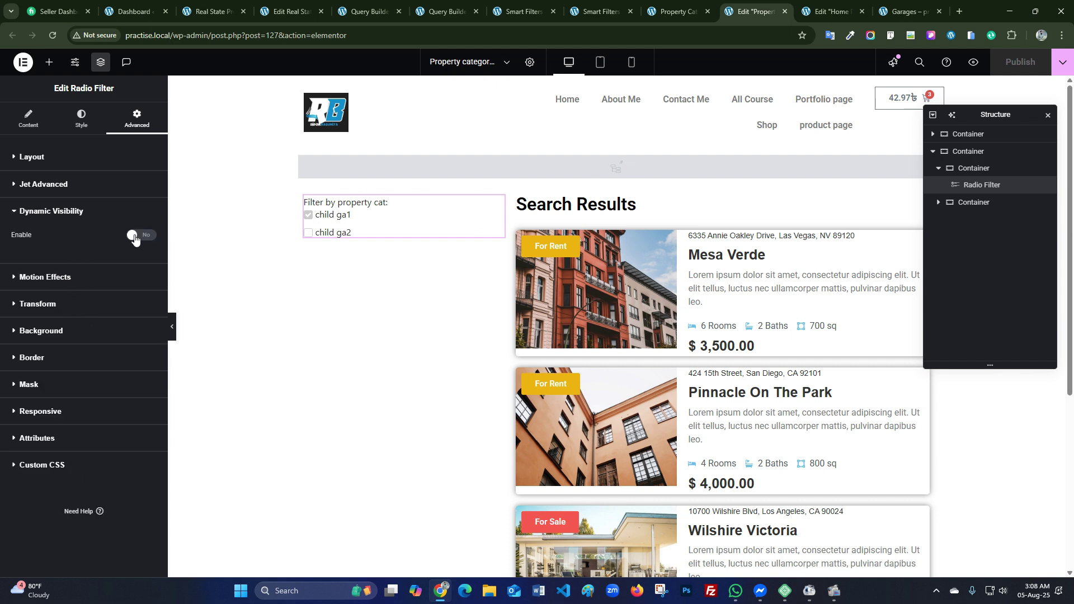
pyautogui.click(138, 235)
pyautogui.click(49, 271)
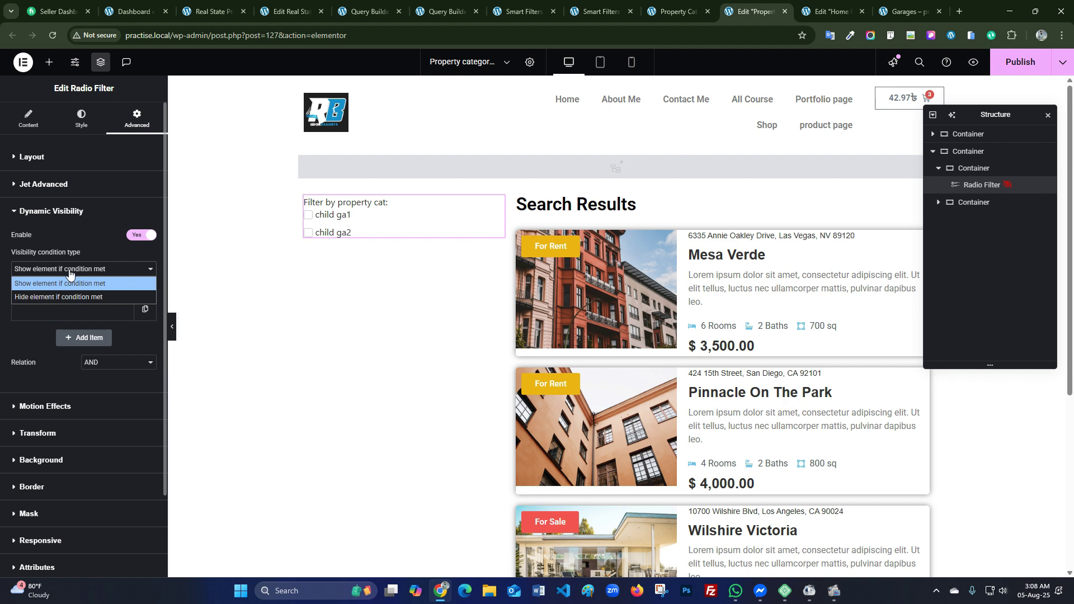
pyautogui.click(69, 282)
pyautogui.click(72, 309)
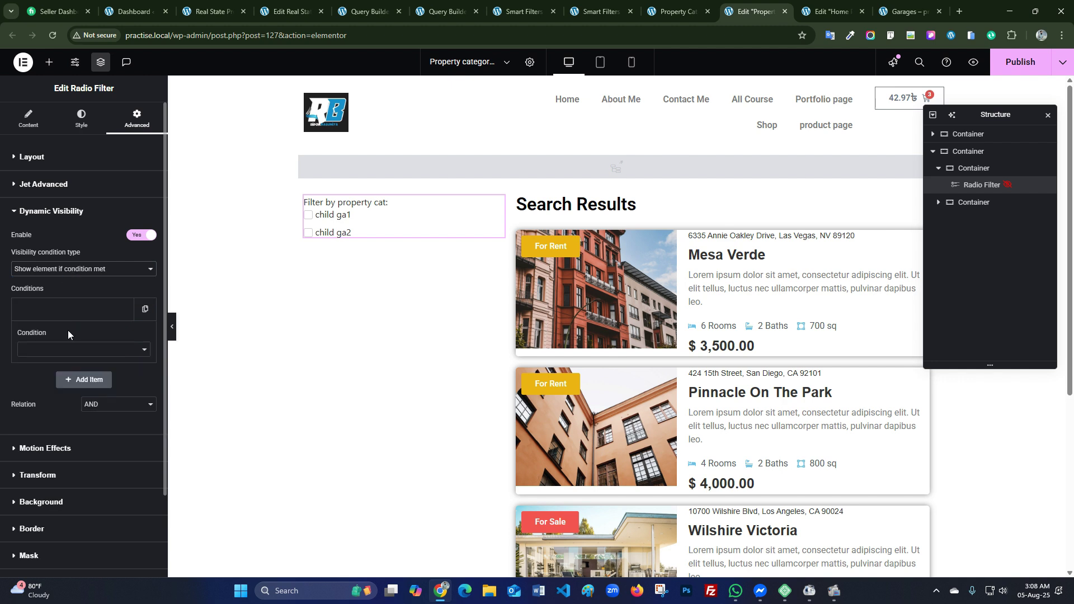
pyautogui.click(68, 351)
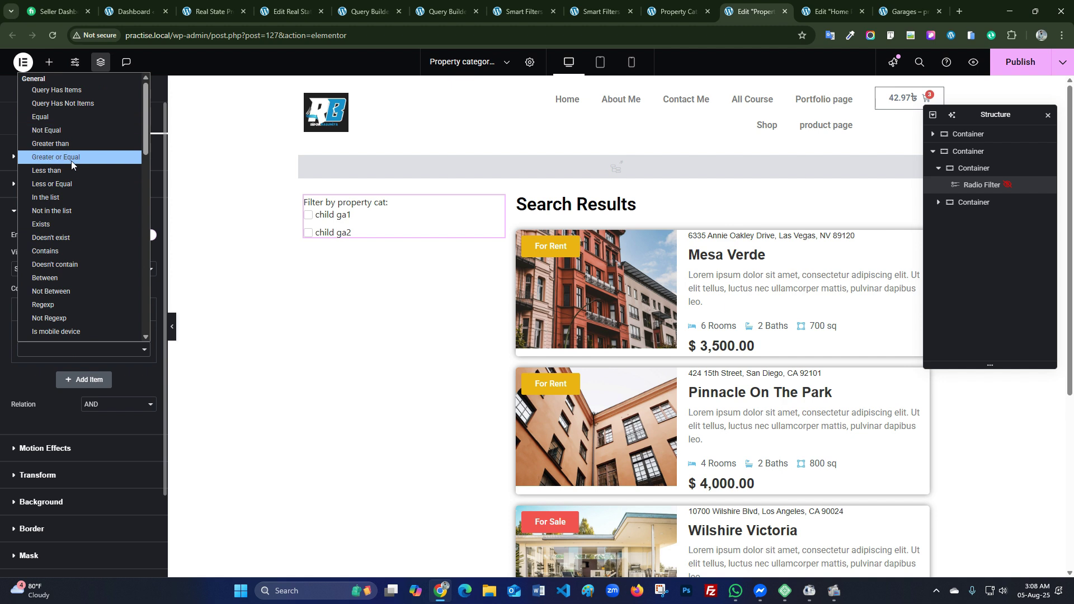
pyautogui.click(58, 117)
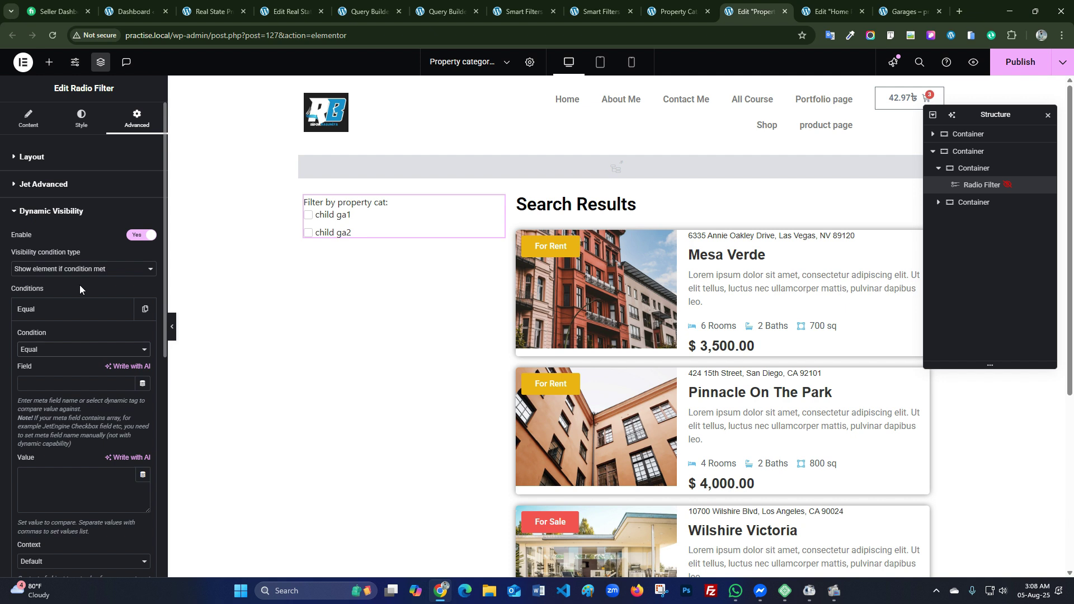
# - Set the visibility condition's field to the dynamic Term Field, using the Property Categories taxonomy and Term ID
pyautogui.click(143, 384)
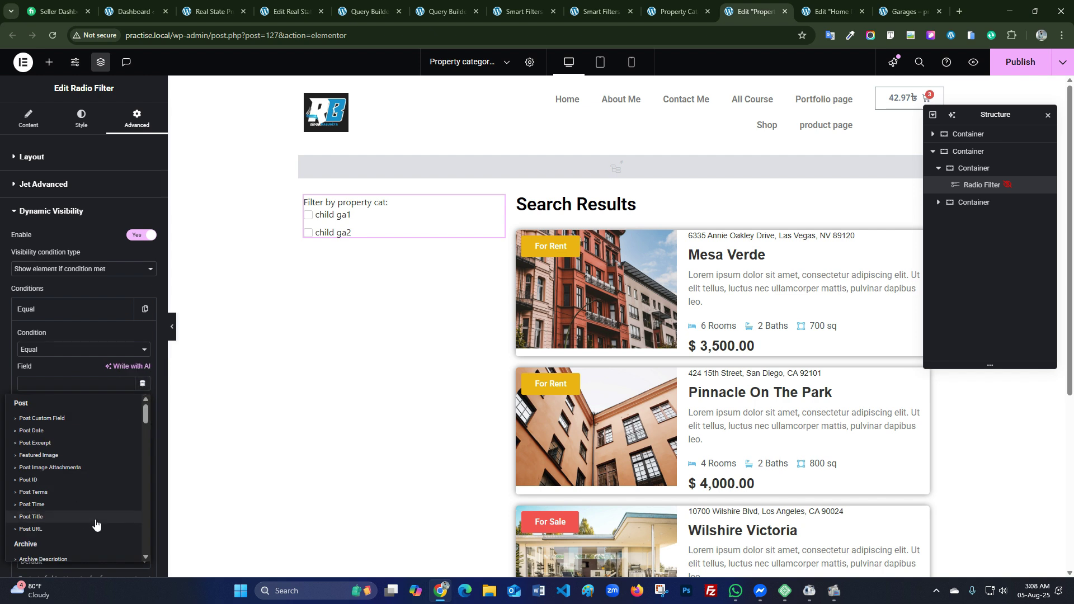
pyautogui.scroll(-5, 92, 507)
pyautogui.scroll(-5, 92, 507)
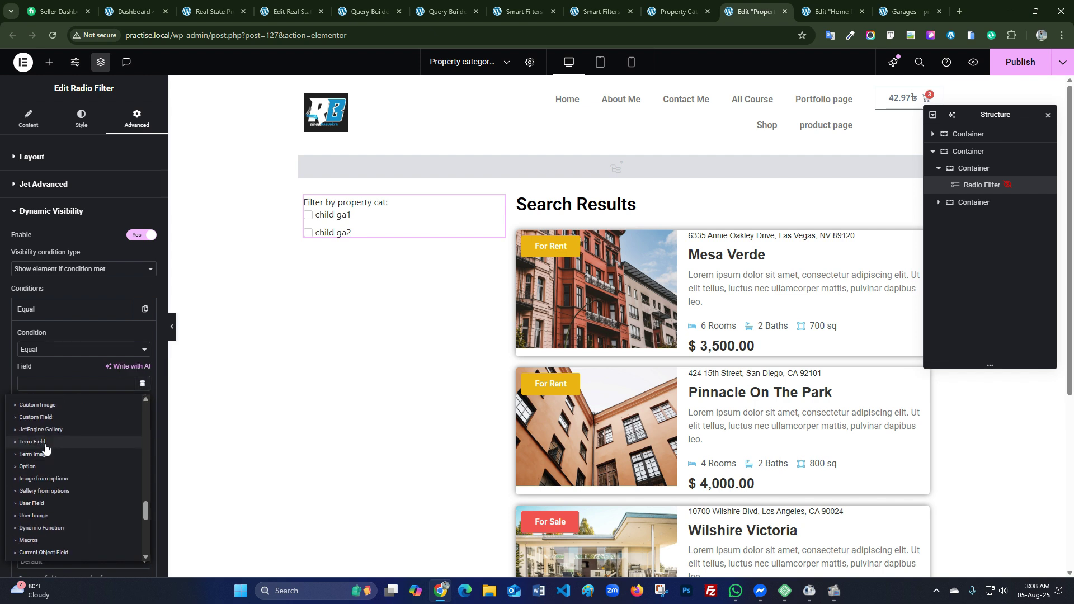
pyautogui.click(44, 447)
pyautogui.click(111, 436)
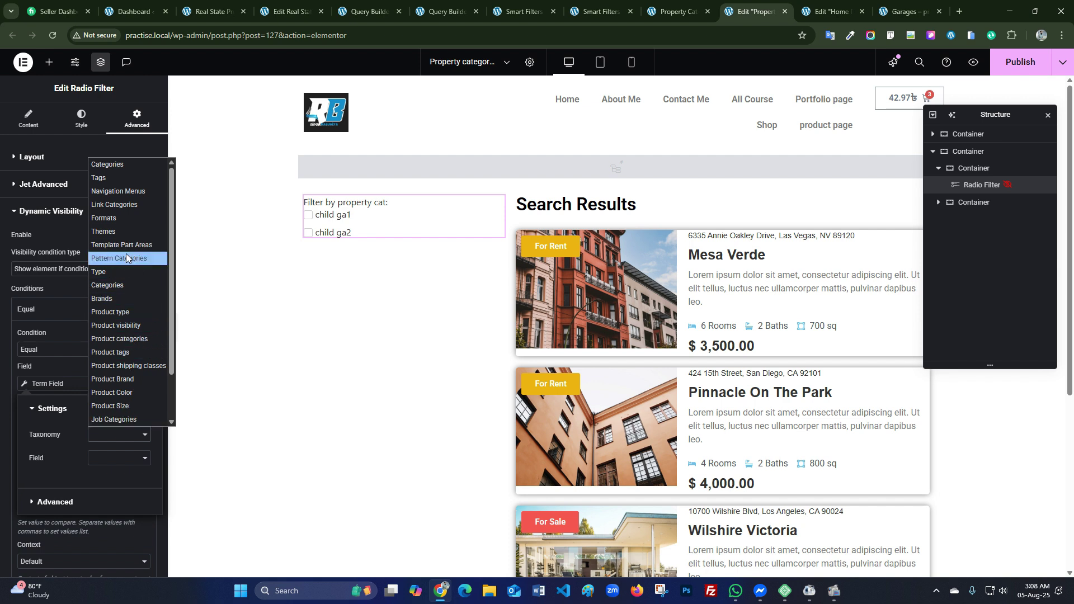
pyautogui.scroll(-1, 115, 336)
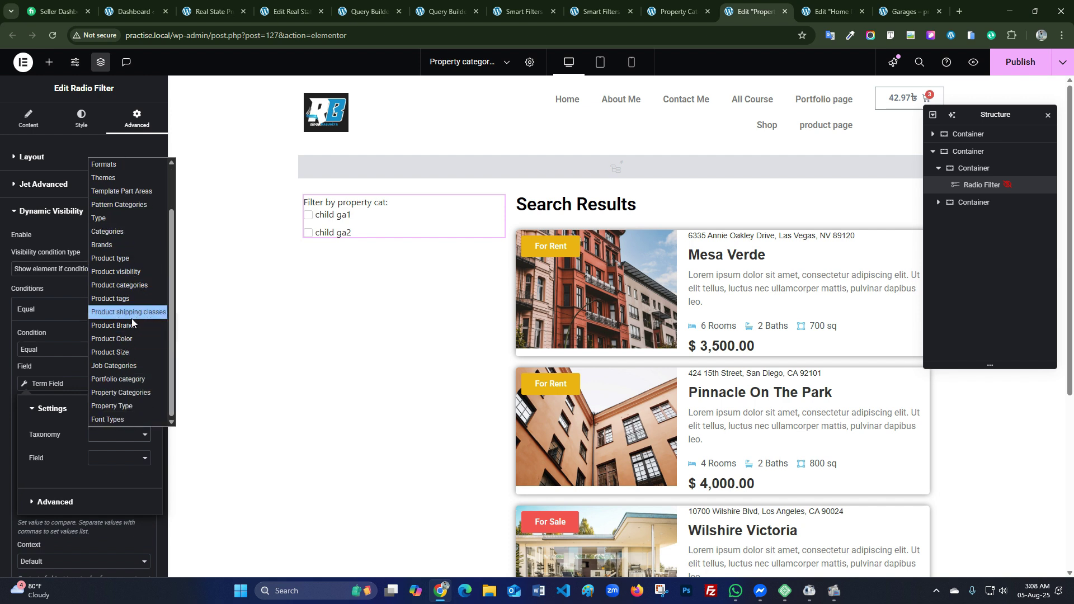
pyautogui.scroll(1, 127, 382)
pyautogui.scroll(-1, 128, 383)
pyautogui.click(126, 392)
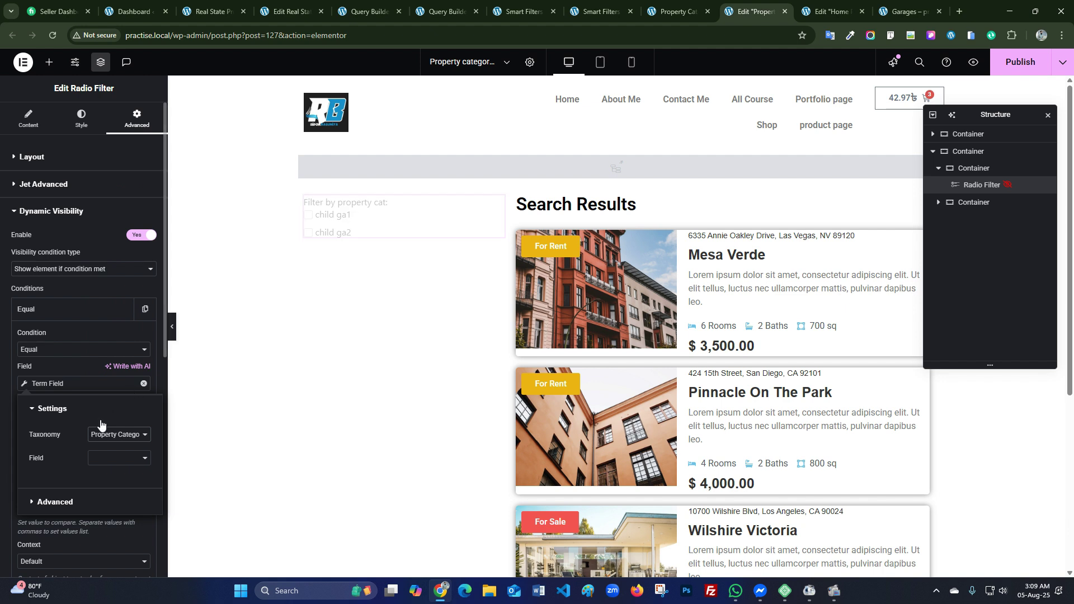
pyautogui.click(96, 463)
pyautogui.click(106, 516)
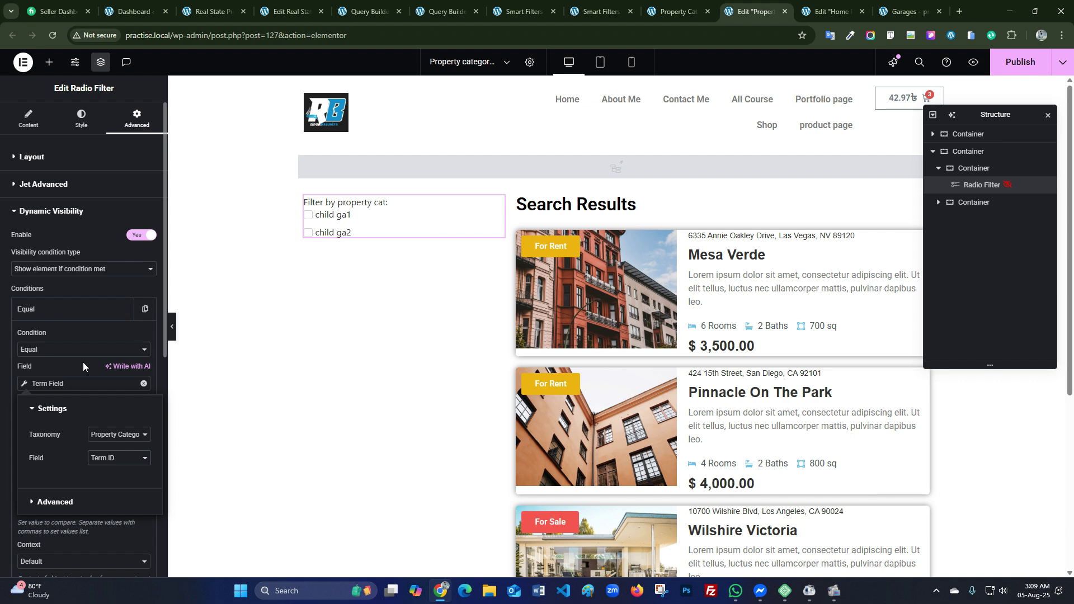
# - Set the visibility condition's comparison value to 10 and publish the template
pyautogui.click(84, 366)
pyautogui.click(67, 475)
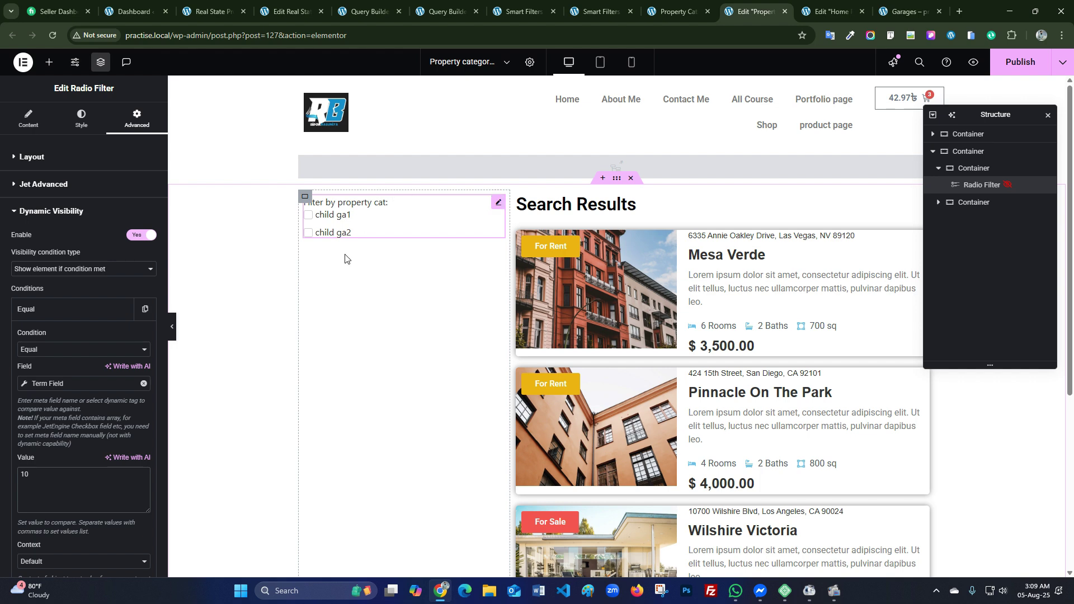
pyautogui.click(1016, 57)
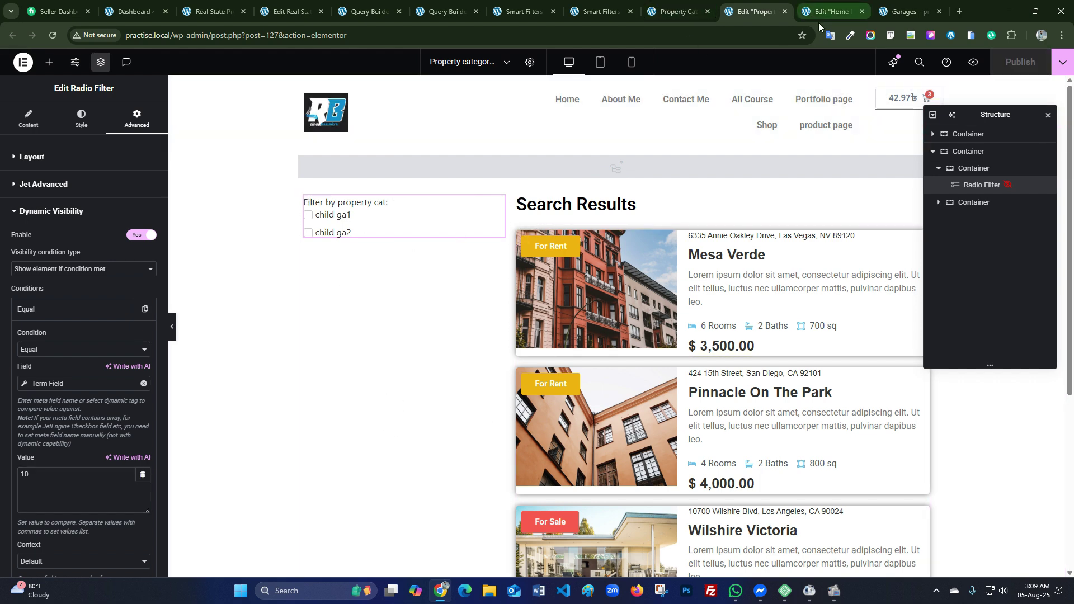
# - Reload the Garages archive page and test its filter with child ga1 and child ga2
pyautogui.click(906, 11)
pyautogui.click(54, 32)
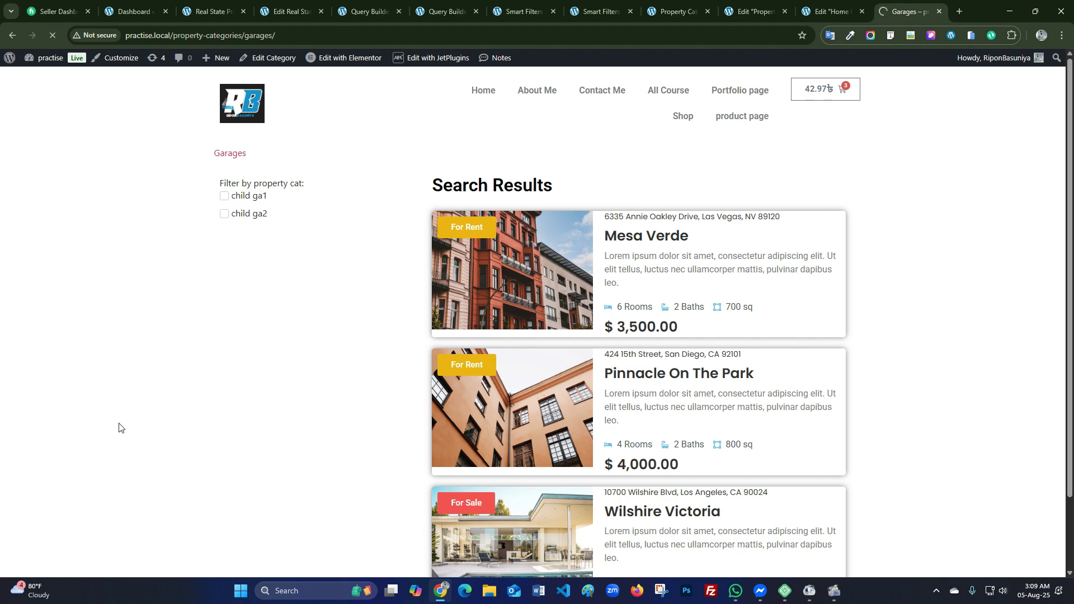
pyautogui.click(255, 199)
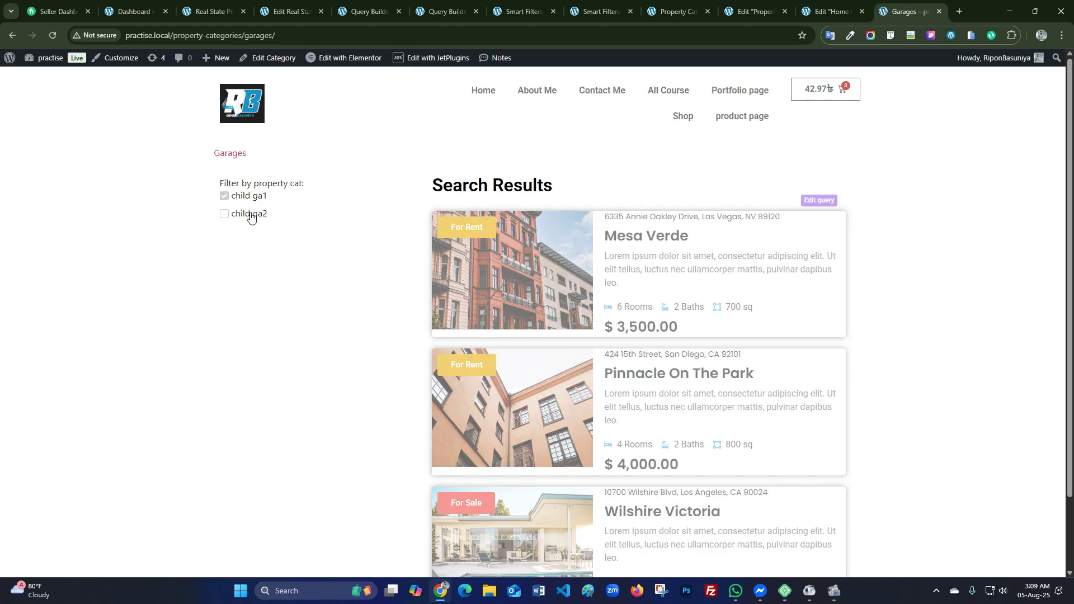
pyautogui.click(249, 213)
pyautogui.moveTo(258, 158); pyautogui.dragTo(219, 154)
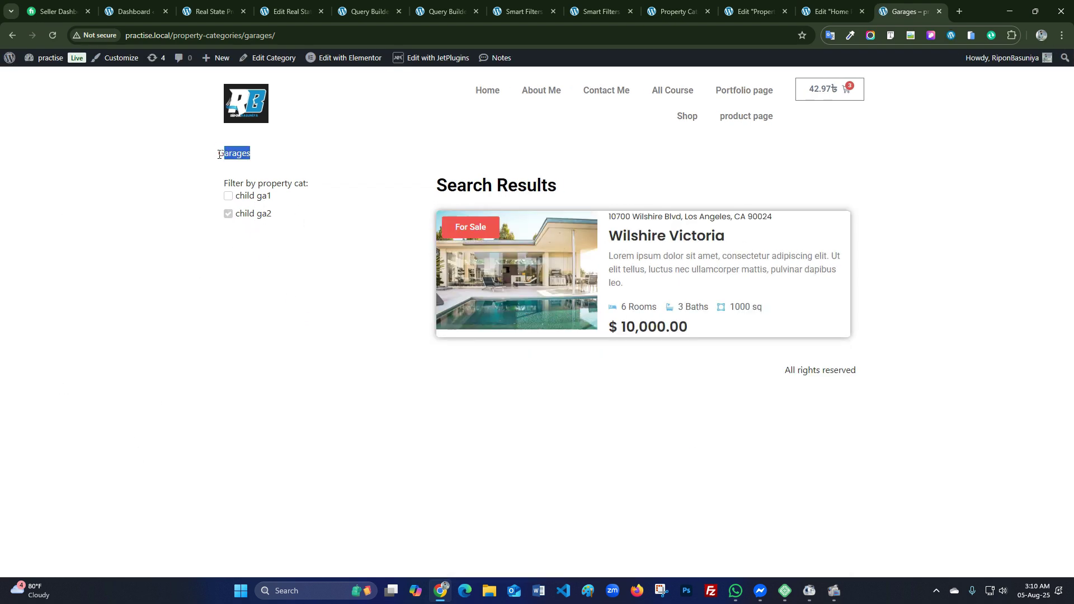
pyautogui.click(116, 229)
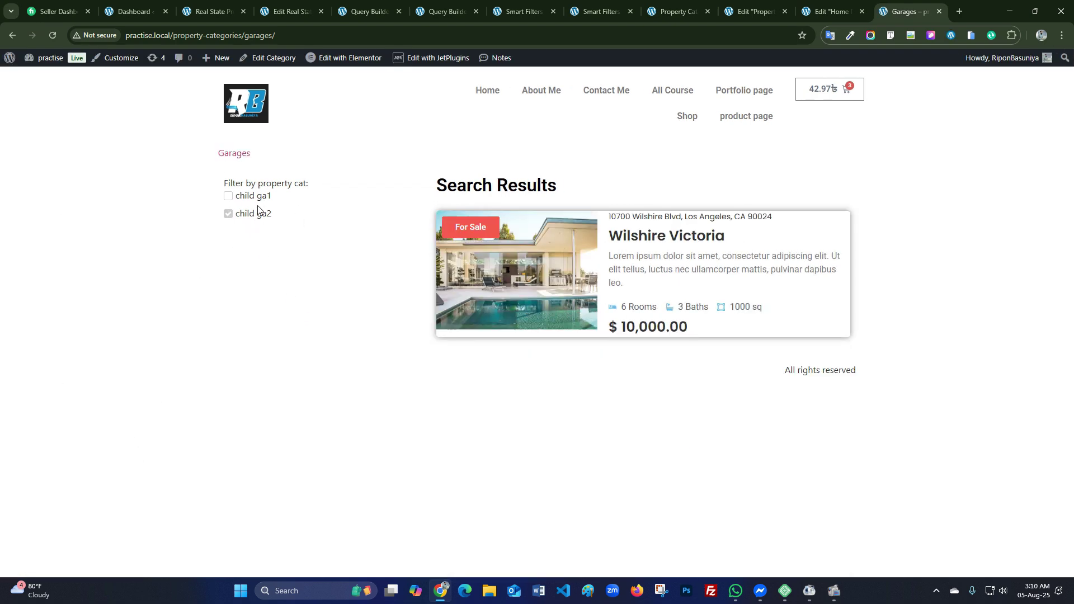
# - Open the Houses category archive from the site's home page and check whether the Garages child filter is shown there
pyautogui.click(256, 34)
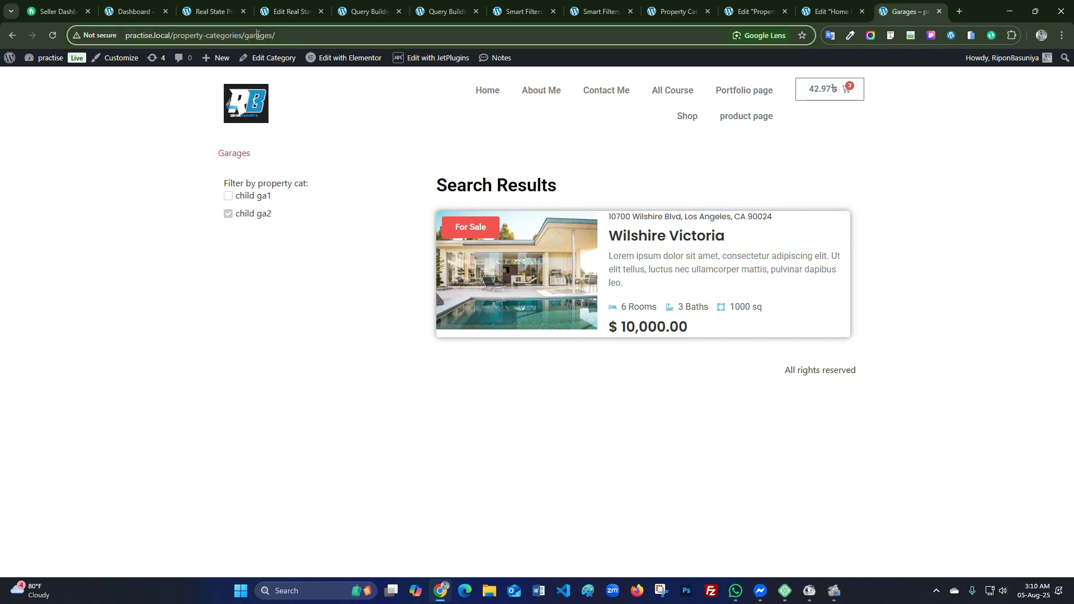
pyautogui.click(262, 174)
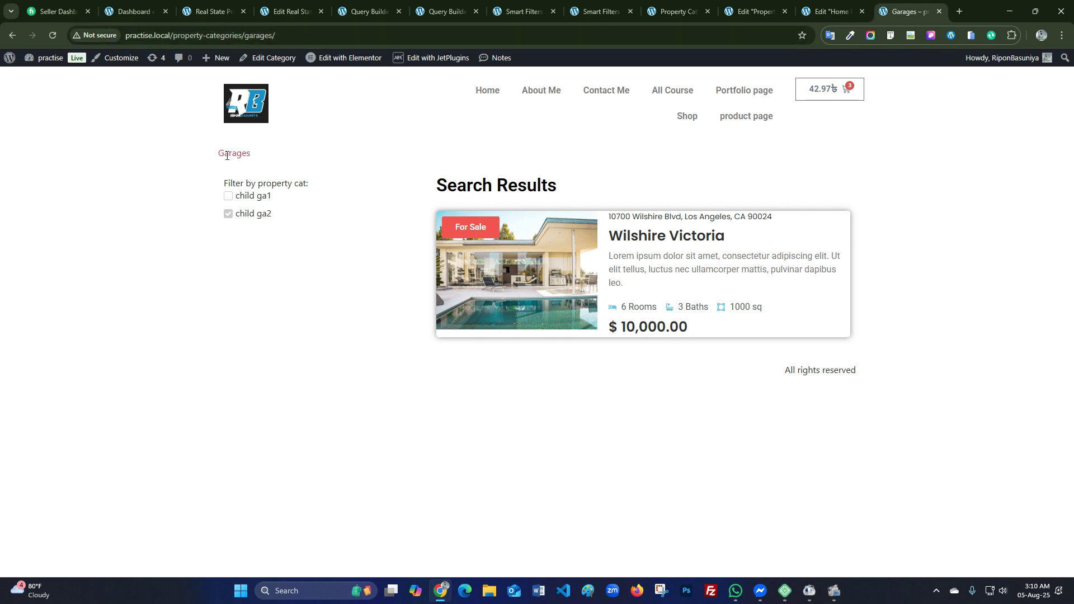
pyautogui.click(490, 91)
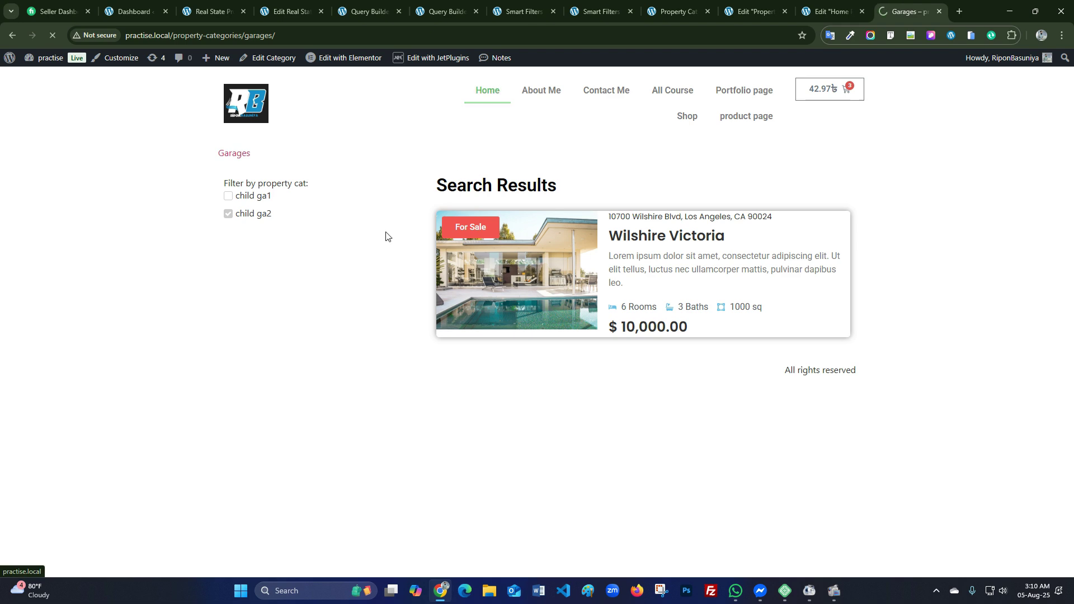
pyautogui.scroll(-3, 336, 336)
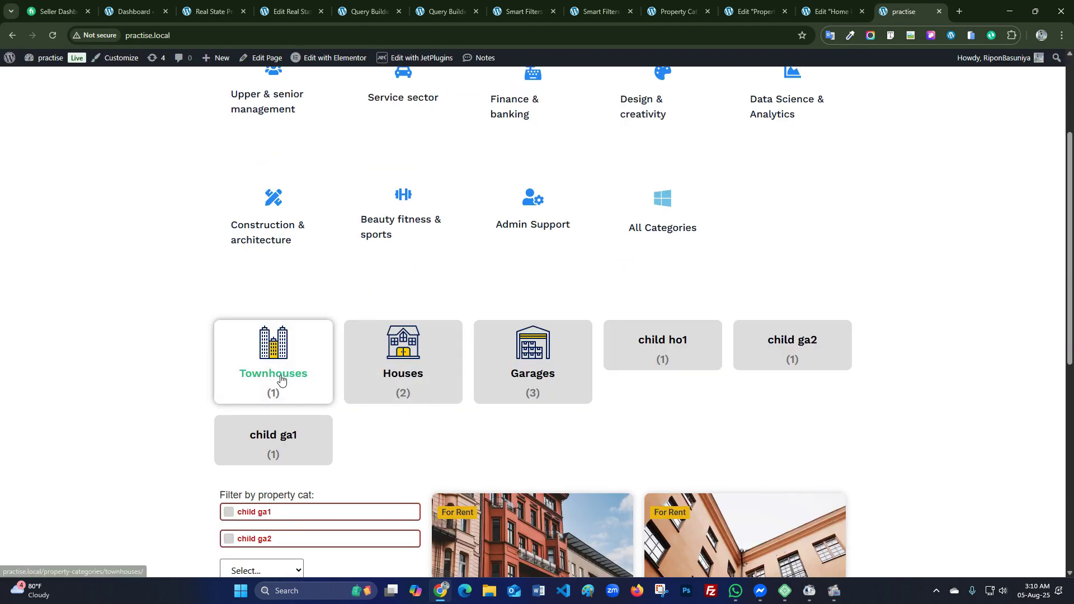
pyautogui.click(393, 369)
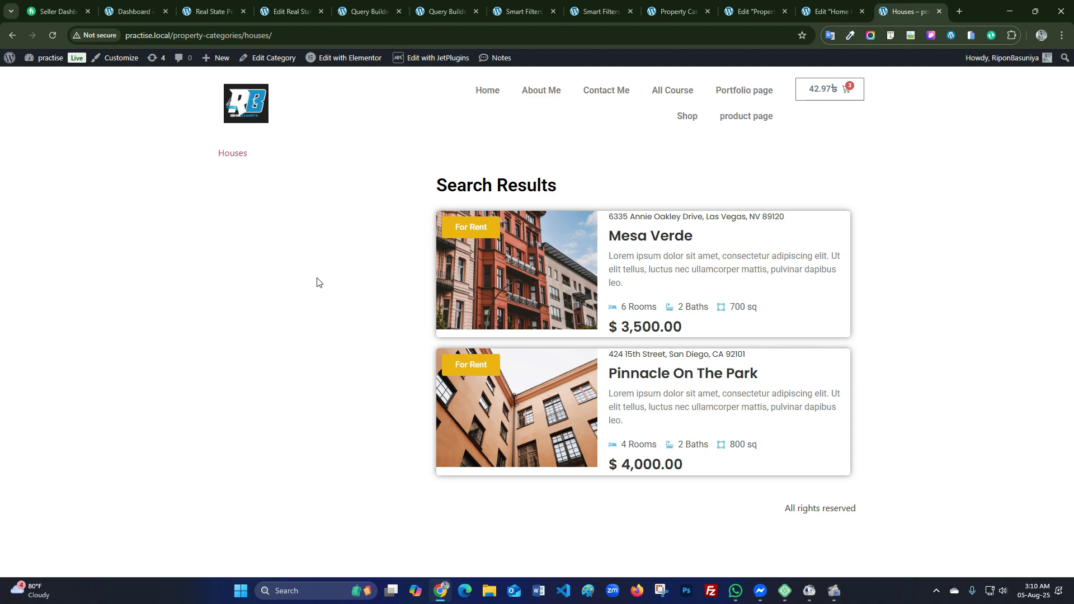
# - Return to the radio filter's settings in Smart Filters and examine the available Data Source options
pyautogui.click(426, 12)
pyautogui.click(392, 11)
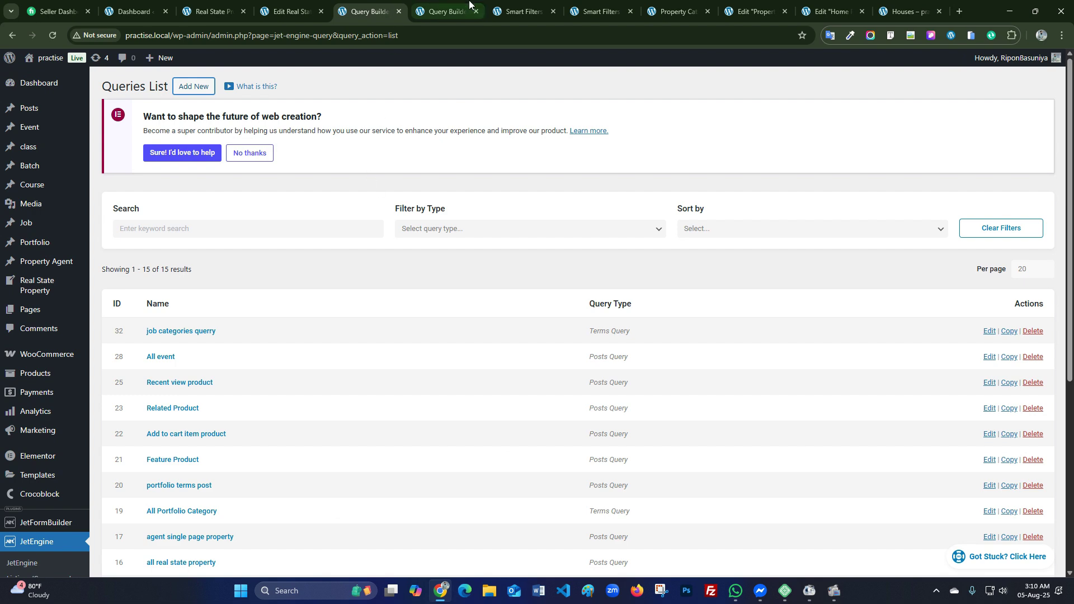
pyautogui.click(452, 8)
pyautogui.click(538, 4)
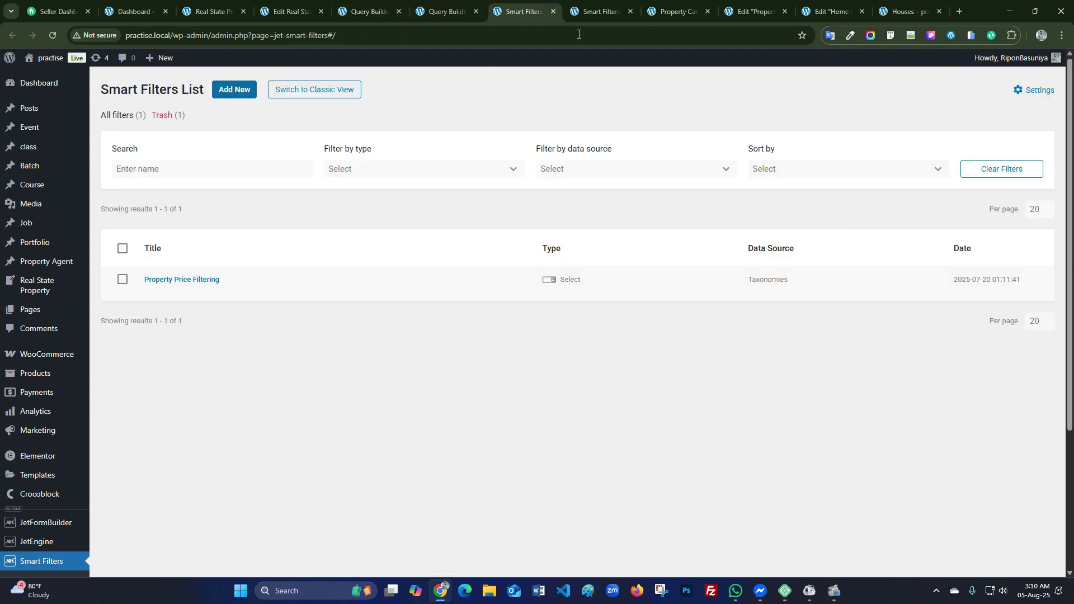
pyautogui.click(591, 12)
pyautogui.scroll(6, 467, 307)
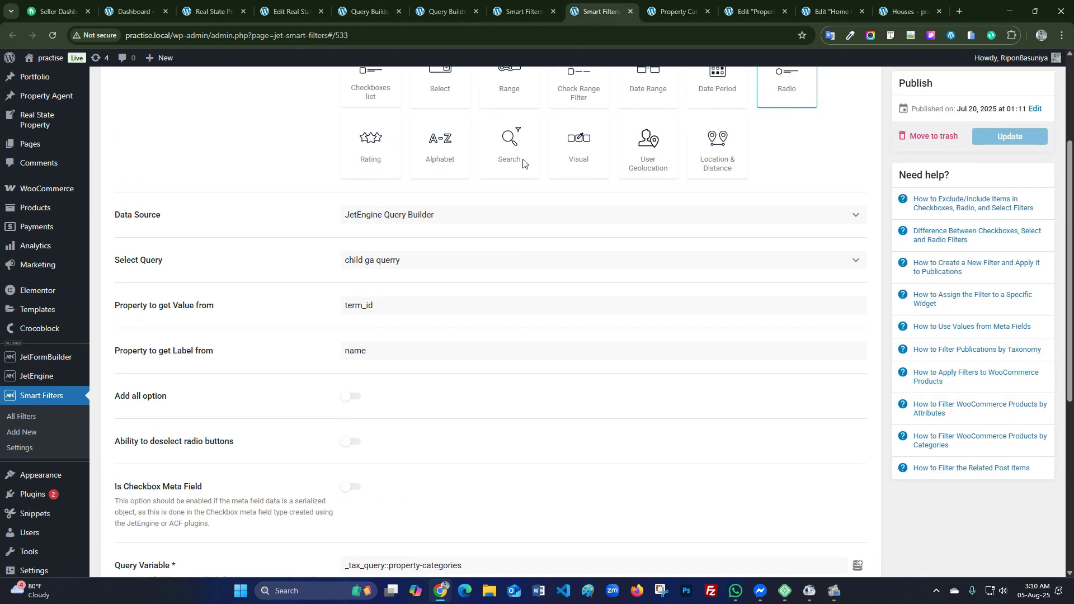
pyautogui.click(421, 223)
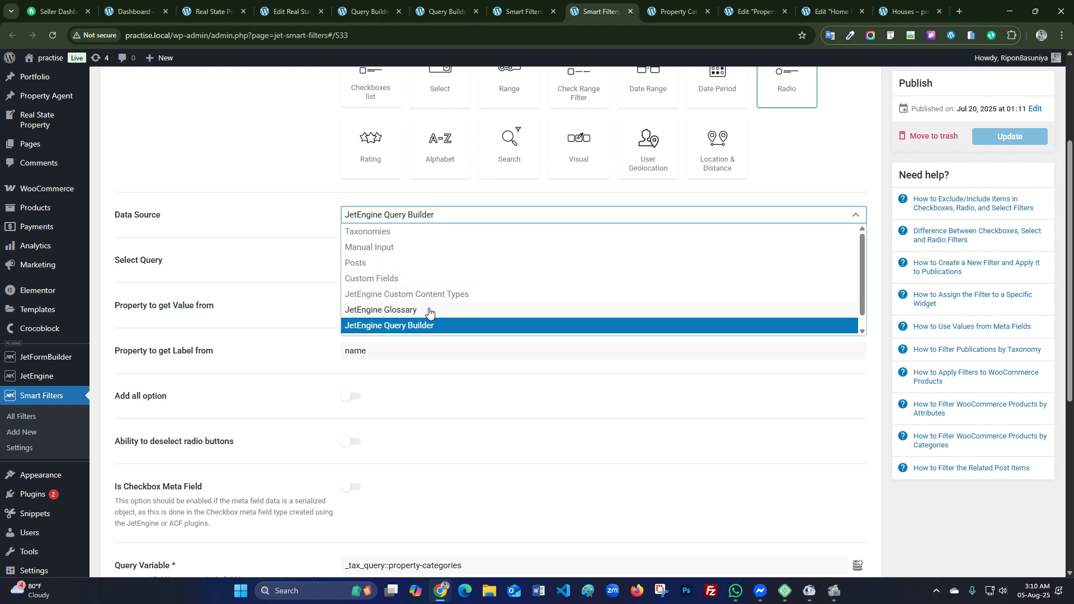
pyautogui.scroll(1, 403, 247)
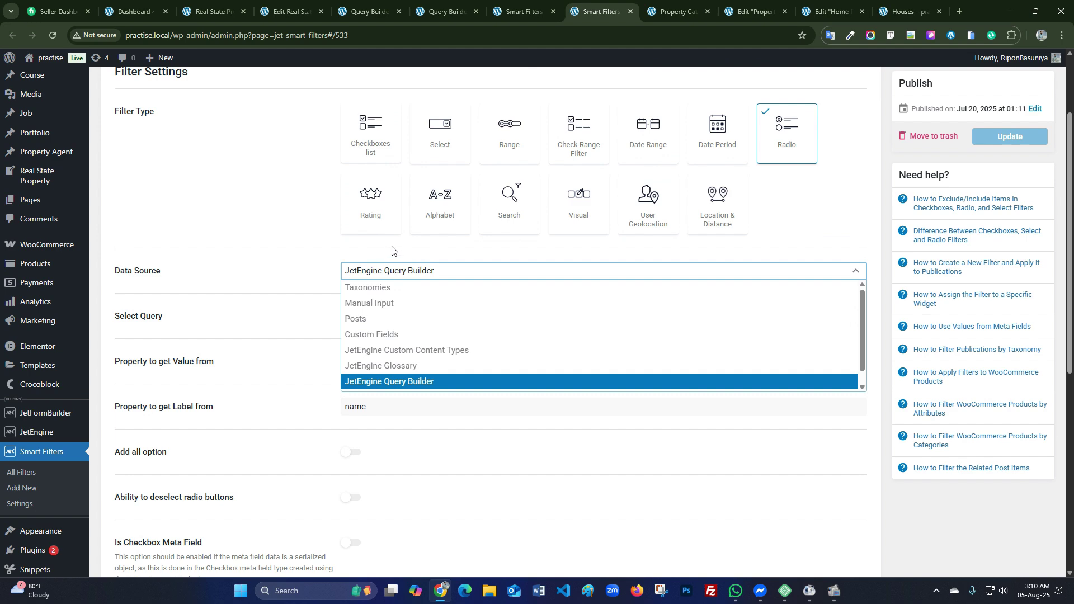
pyautogui.click(316, 233)
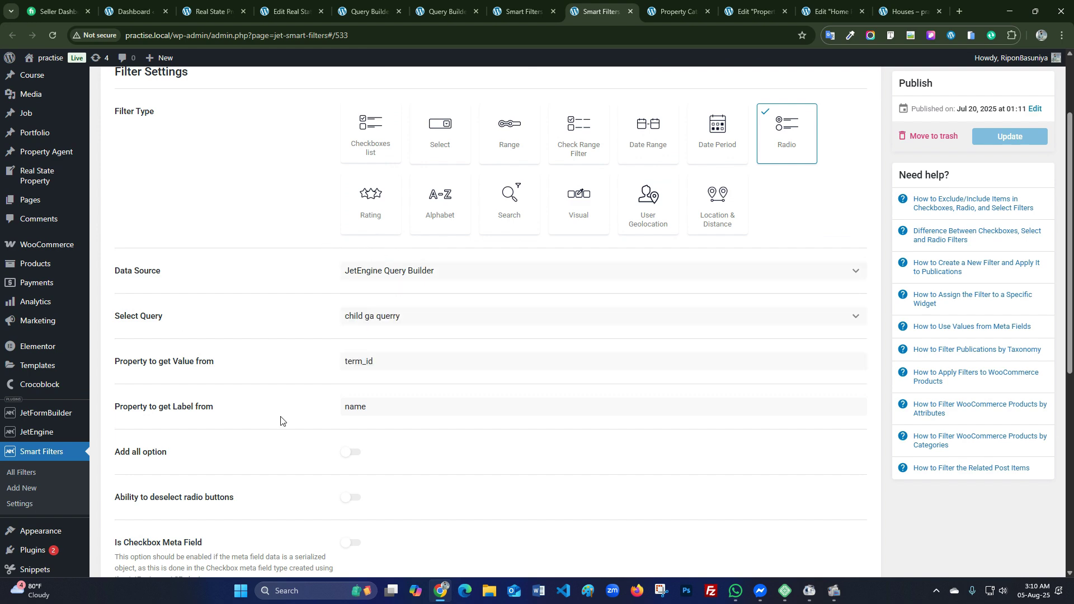
# - Review the radio filter's remaining settings, including its type, query, query variable, comparison operator and filter labels
pyautogui.scroll(-4, 381, 311)
pyautogui.scroll(-2, 392, 213)
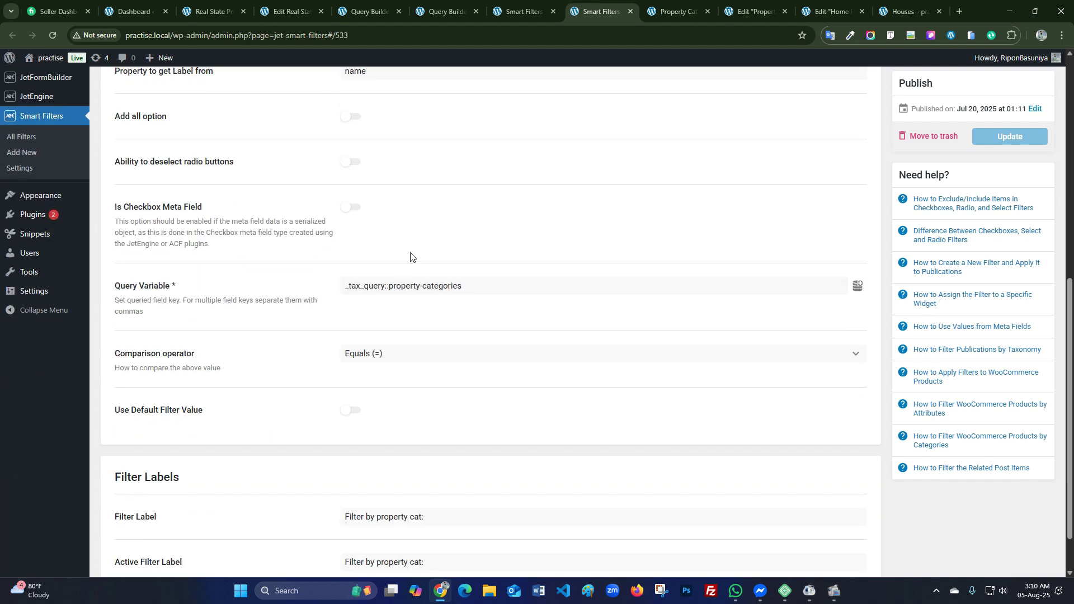
pyautogui.scroll(-1, 411, 257)
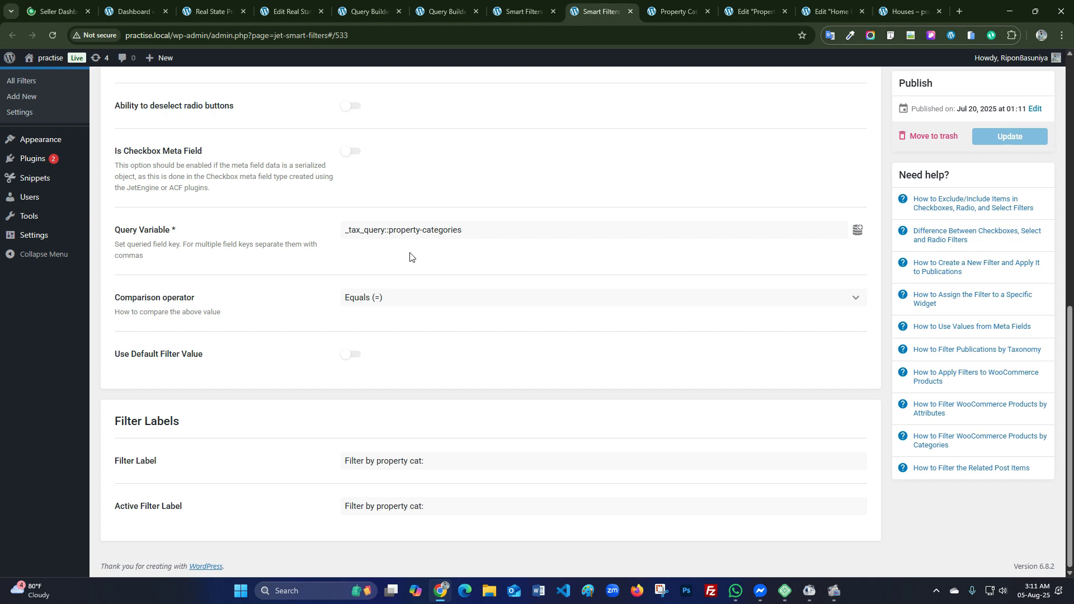
pyautogui.scroll(7, 411, 257)
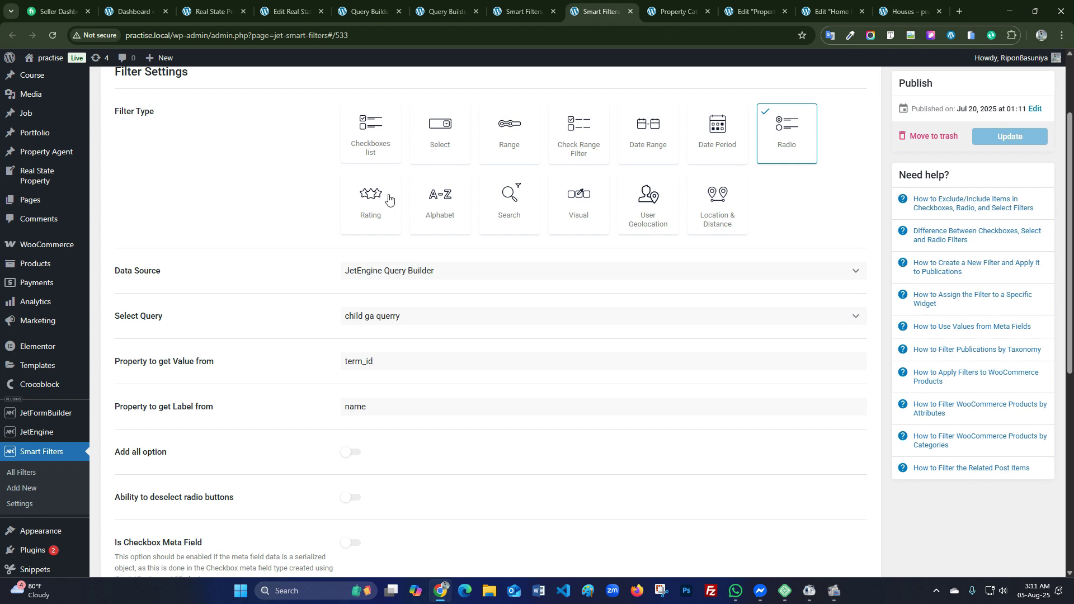
pyautogui.scroll(2, 386, 199)
pyautogui.scroll(-4, 394, 353)
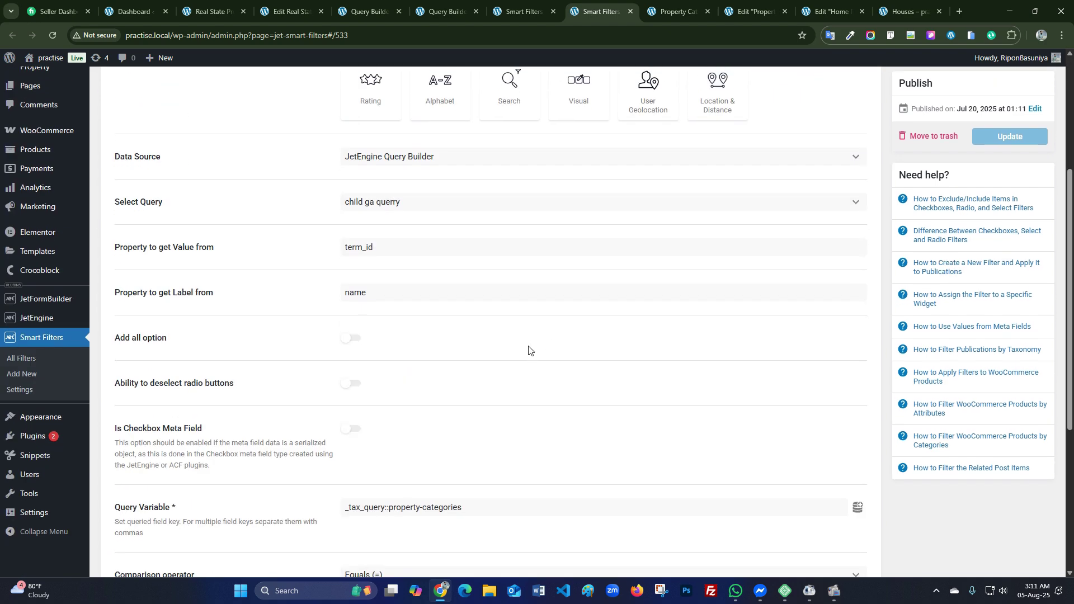
pyautogui.scroll(-5, 527, 350)
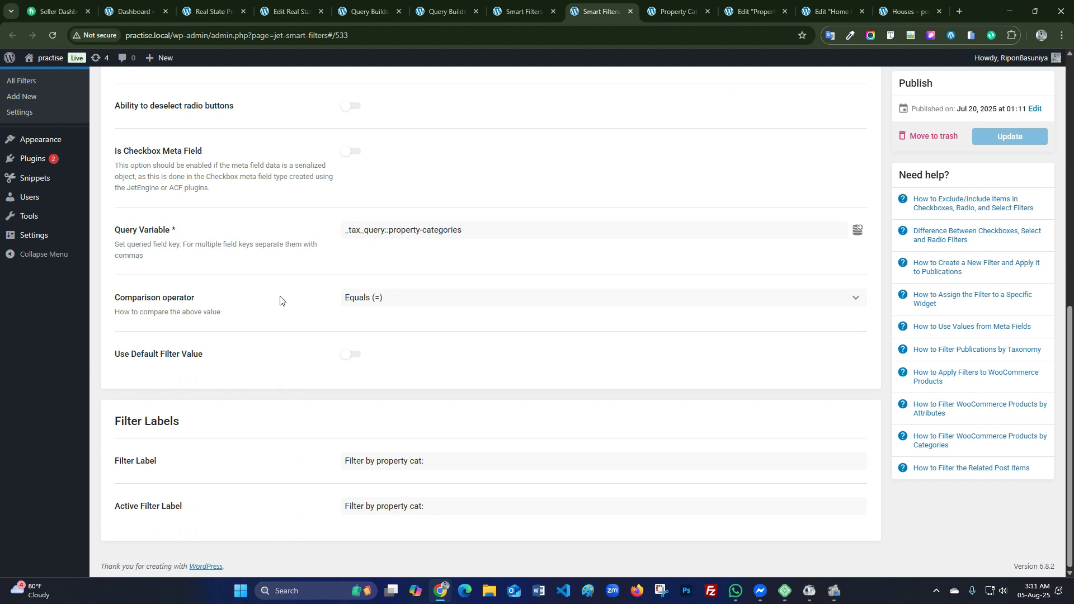
pyautogui.moveTo(834, 591)
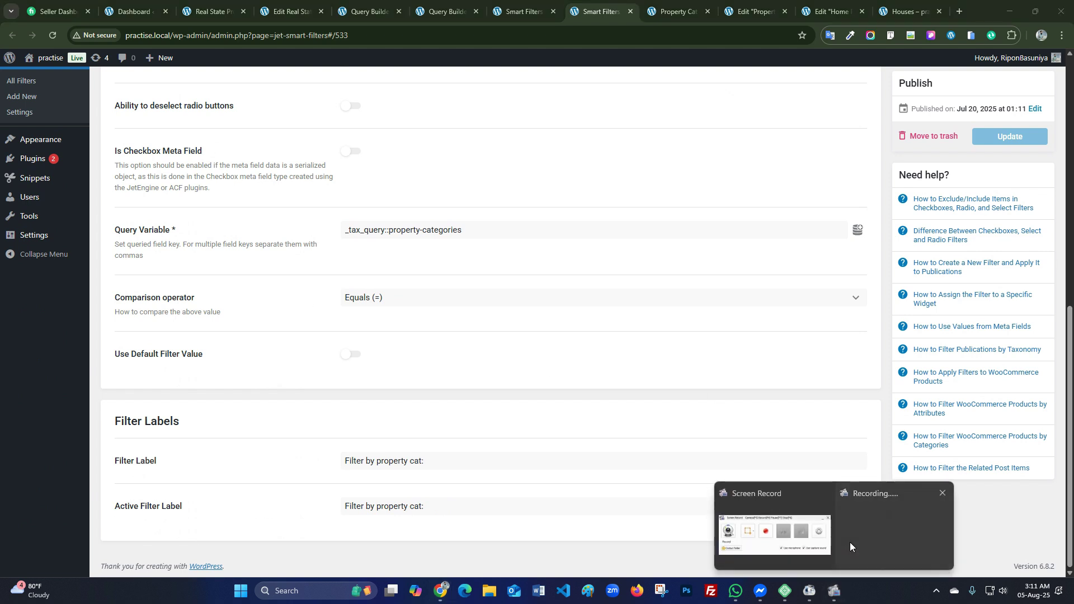